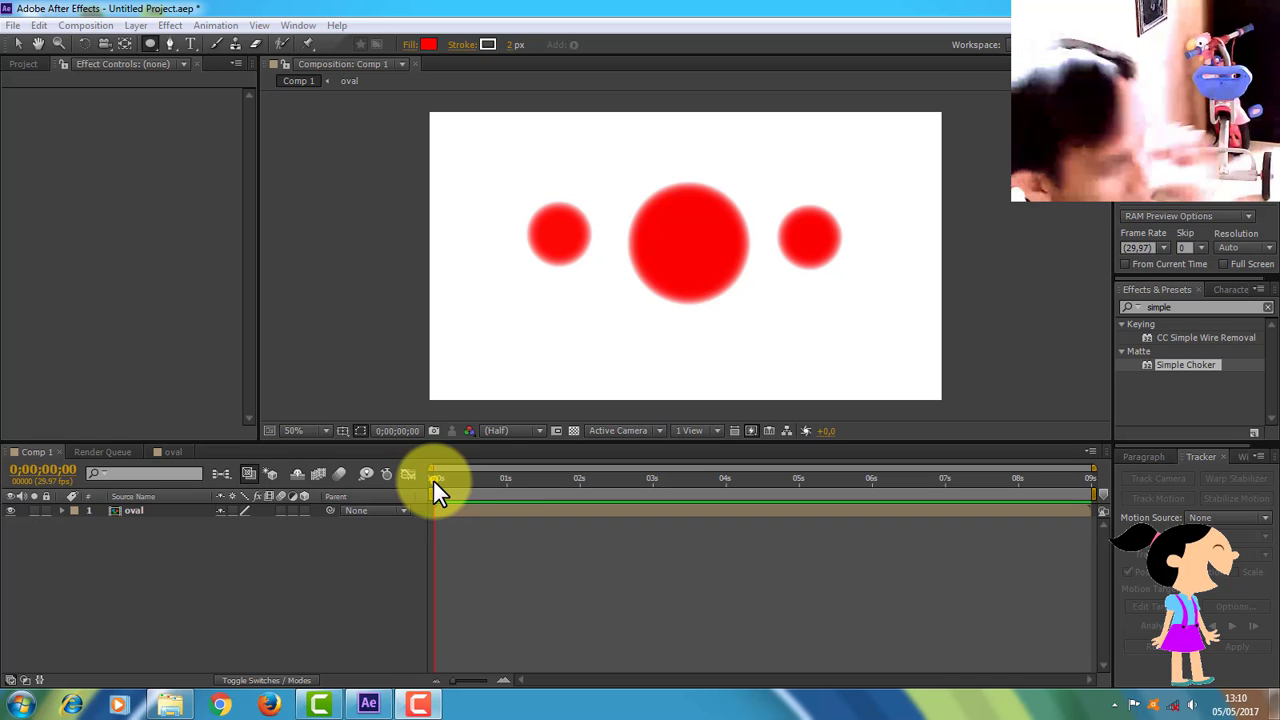
Leave After Effects and open the oval.psd file stored on the Data (D:) drive in Photoshop
{"action": "mouse_move", "coordinate": [433, 479]}
{"action": "left_mouse_down"}
{"action": "mouse_move", "coordinate": [488, 474]}
{"action": "mouse_move", "coordinate": [431, 476]}
{"action": "mouse_move", "coordinate": [497, 486]}
{"action": "mouse_move", "coordinate": [434, 480]}
{"action": "left_mouse_up"}
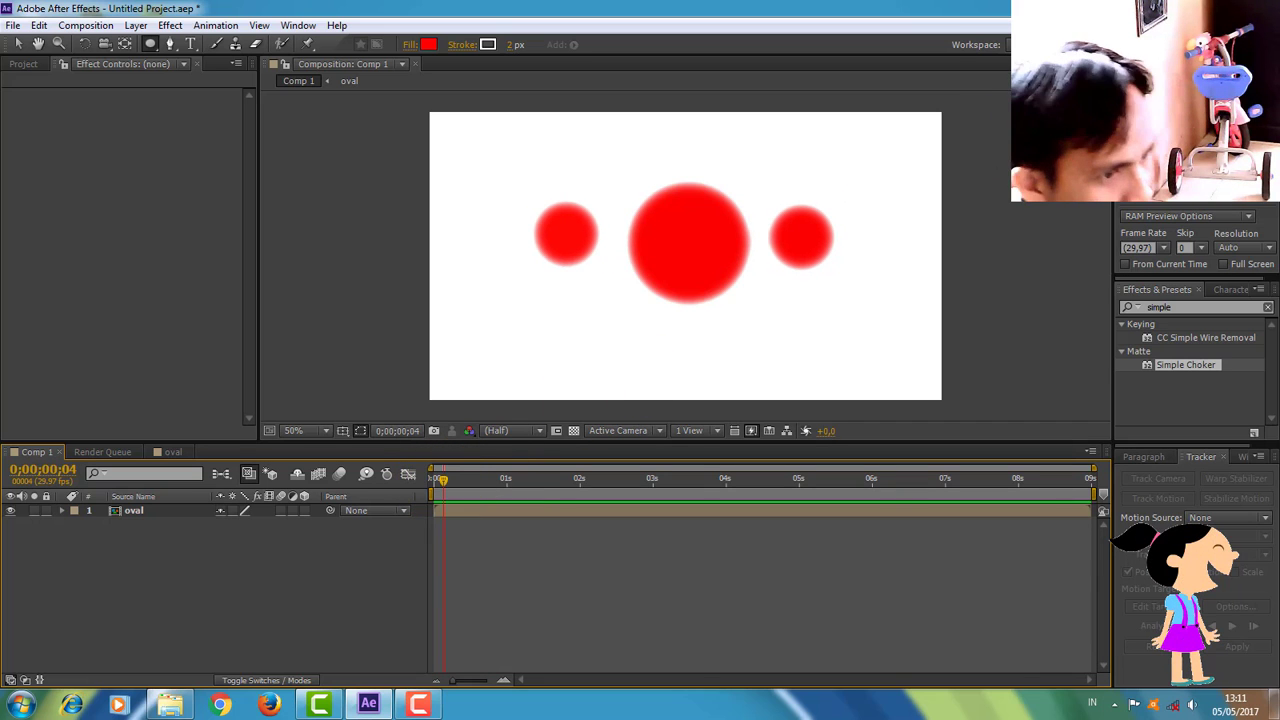
{"action": "left_click", "coordinate": [1265, 8]}
{"action": "left_click", "coordinate": [678, 370]}
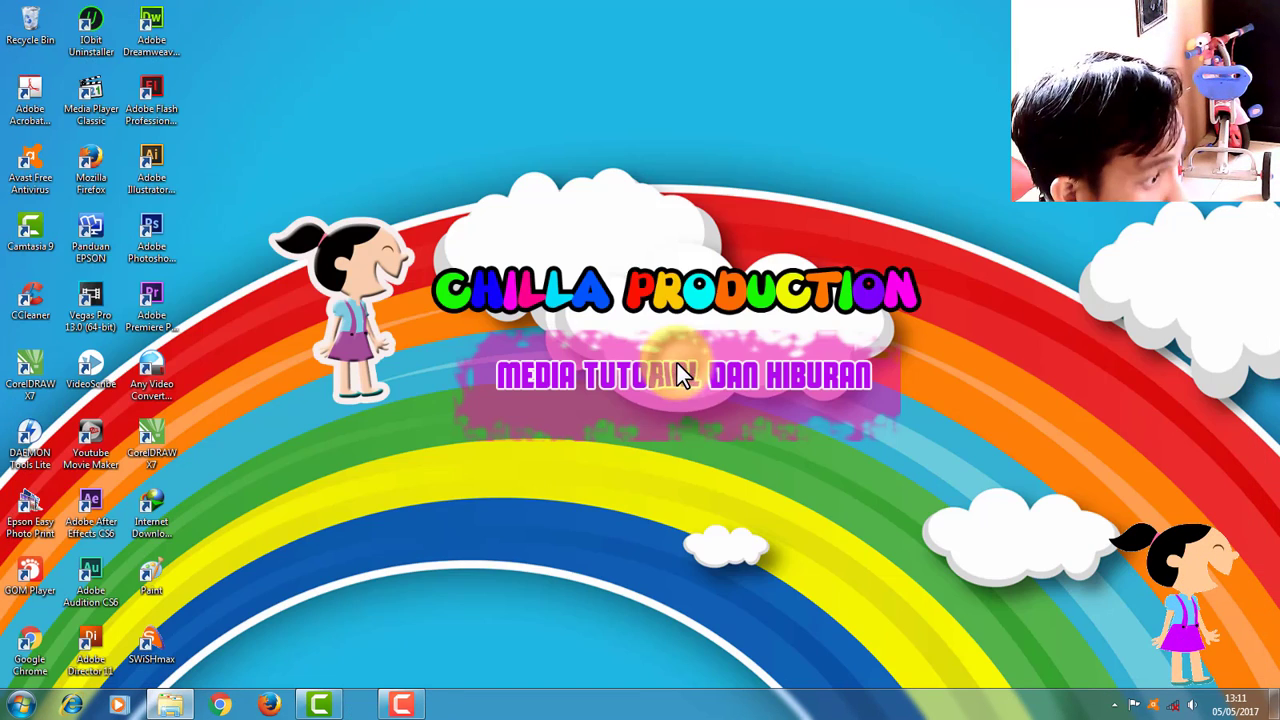
{"action": "right_click", "coordinate": [657, 236]}
{"action": "left_click", "coordinate": [689, 287]}
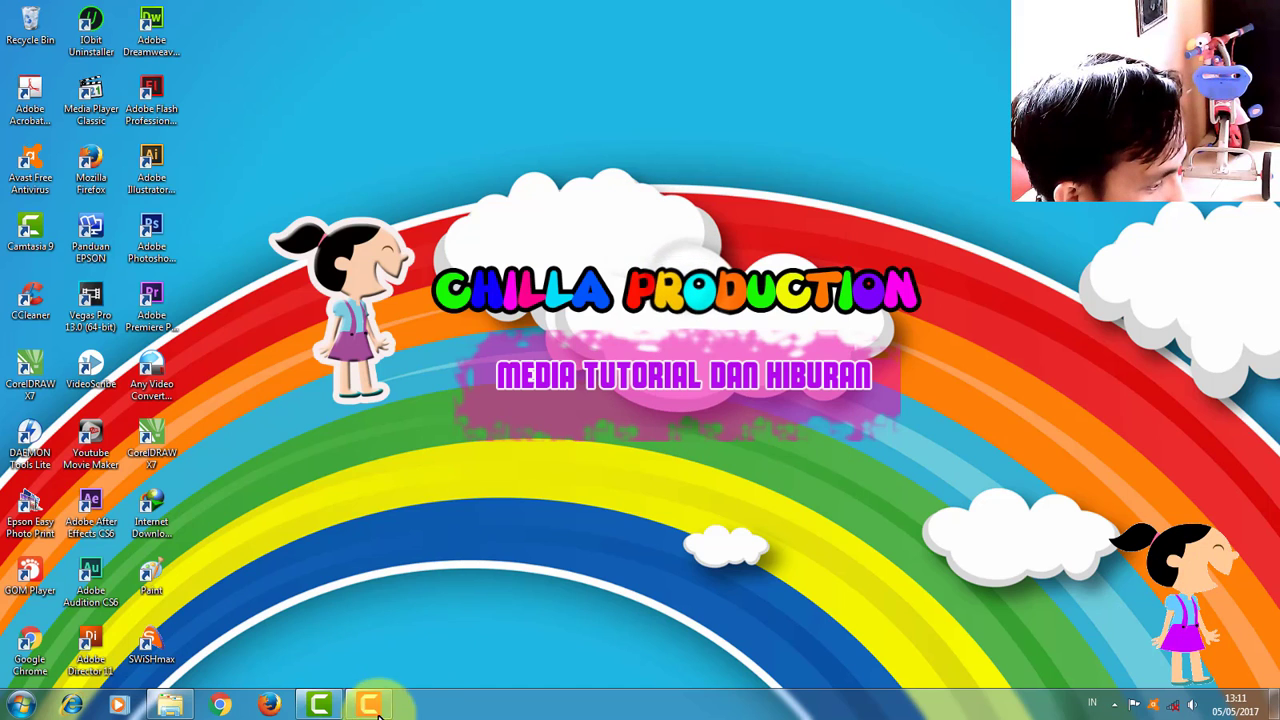
{"action": "left_click", "coordinate": [165, 705]}
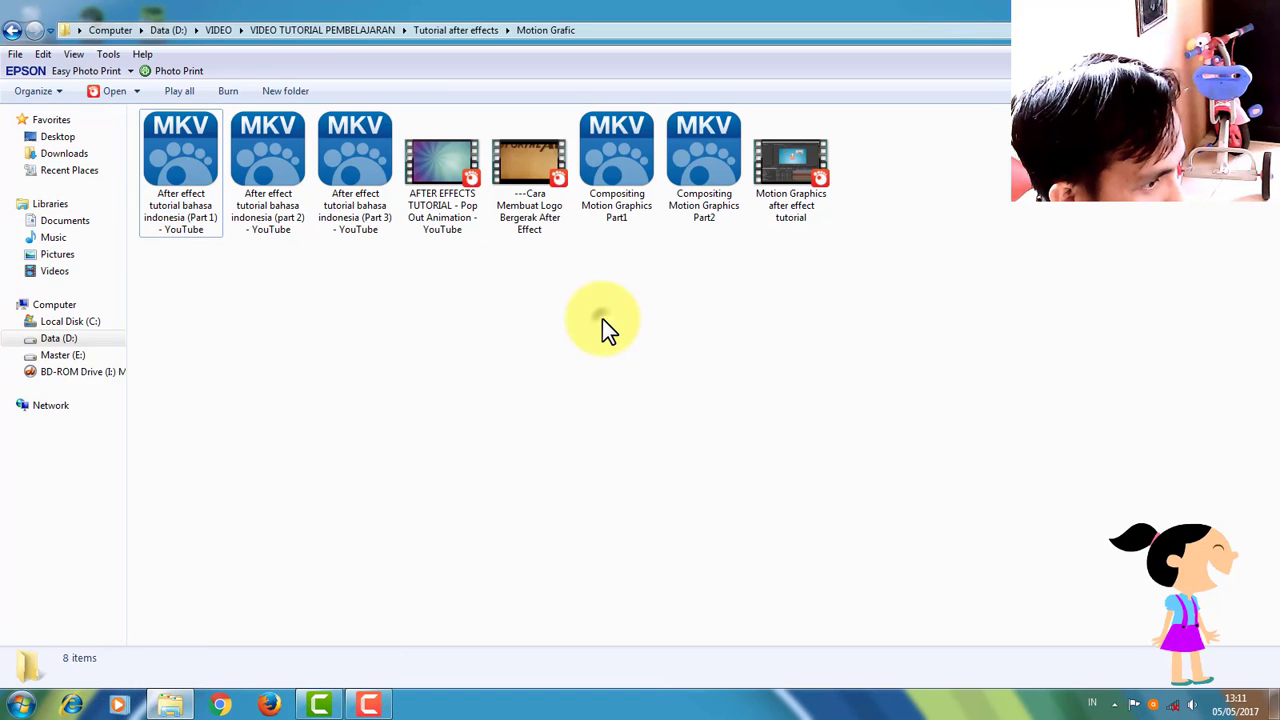
{"action": "left_click", "coordinate": [101, 339]}
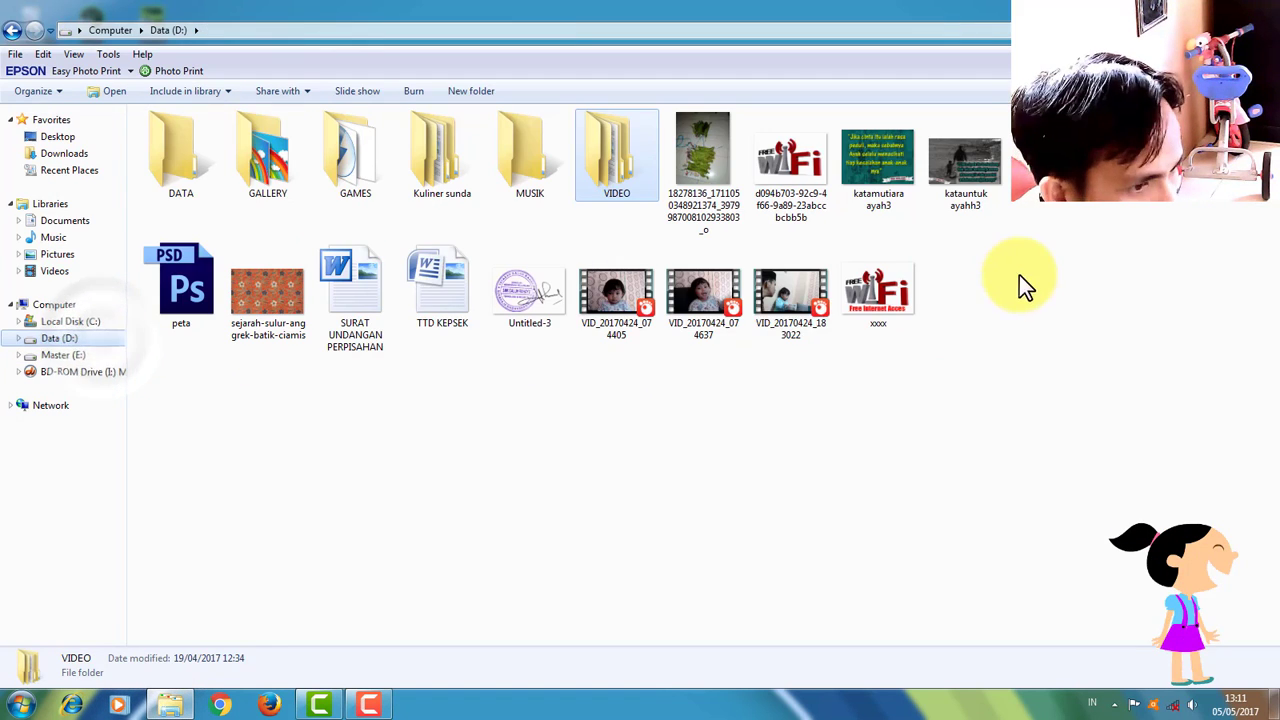
{"action": "double_click", "coordinate": [1226, 160]}
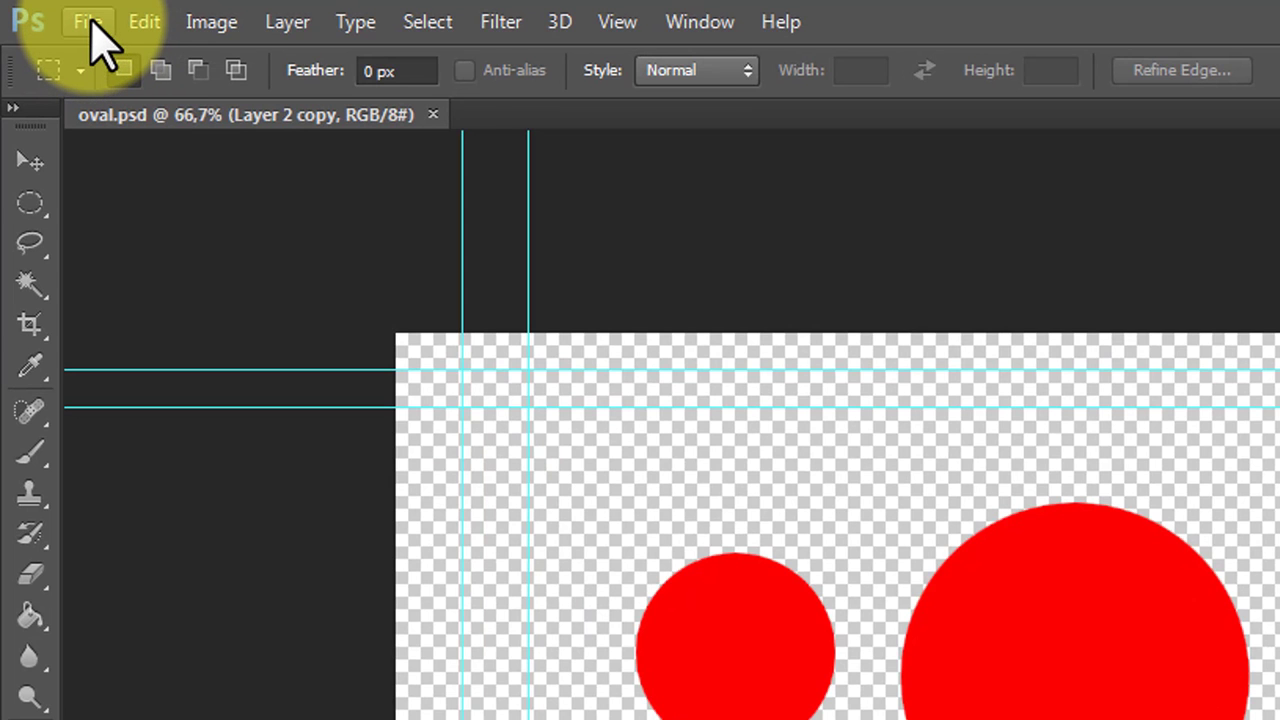
Create a new document from the Film & Video preset at HDV/HDTV 720p/29.97 with a transparent background
{"action": "left_click", "coordinate": [90, 22]}
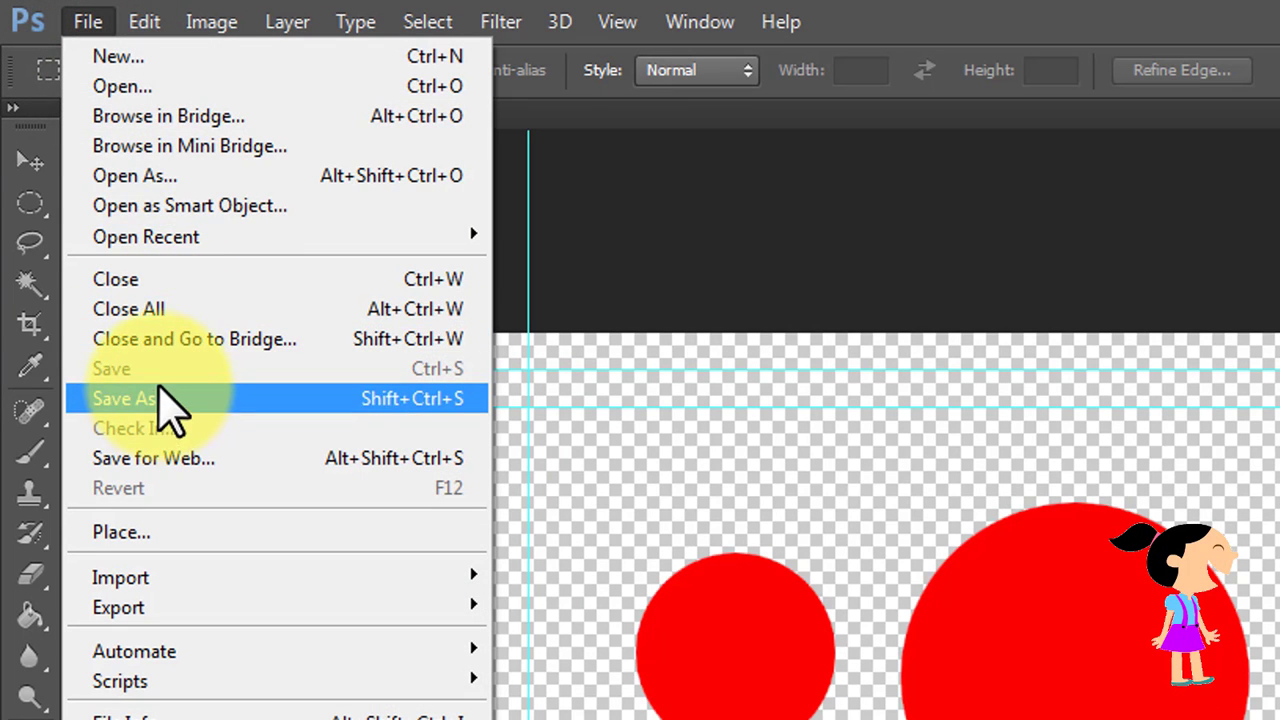
{"action": "left_click", "coordinate": [100, 57]}
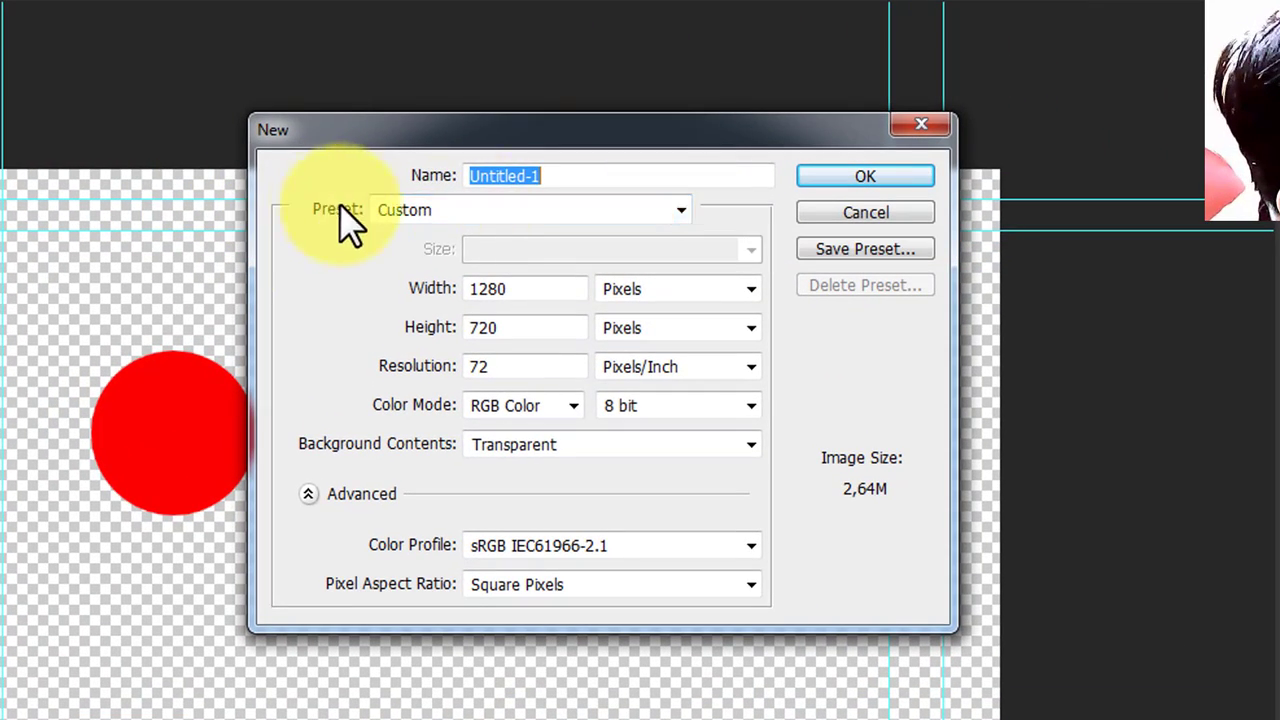
{"action": "left_click", "coordinate": [683, 210]}
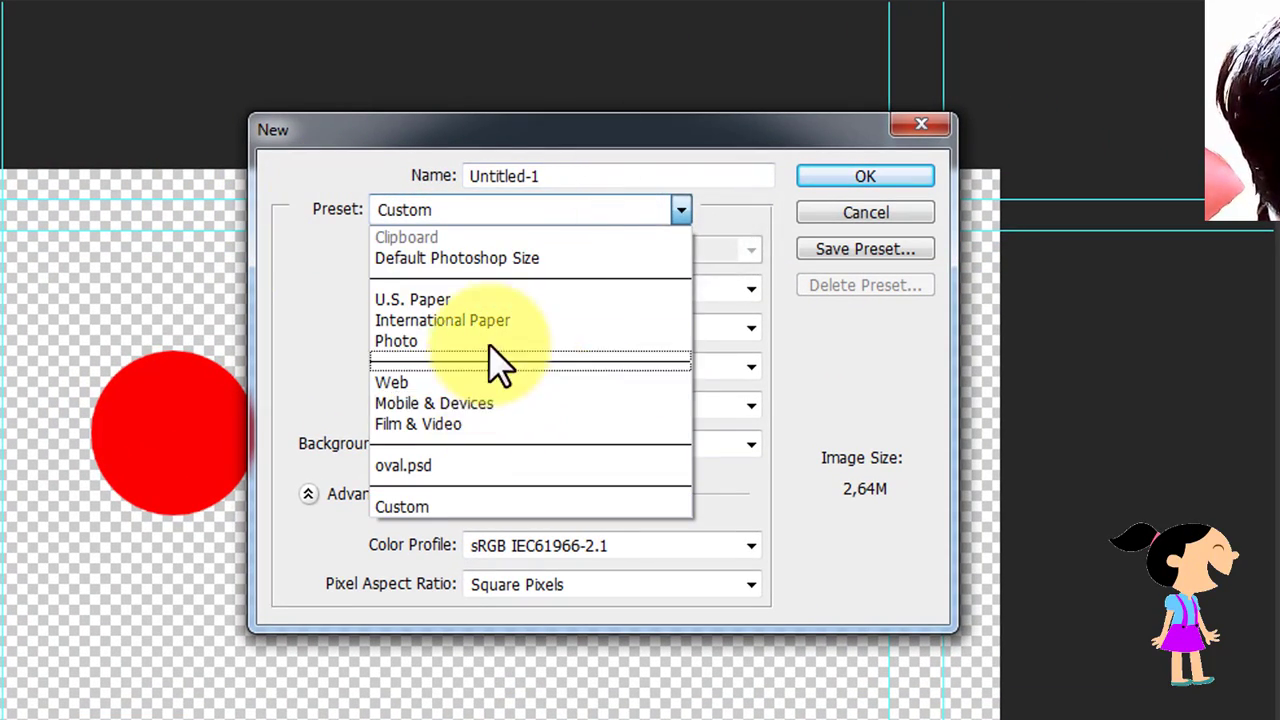
{"action": "left_click", "coordinate": [458, 422]}
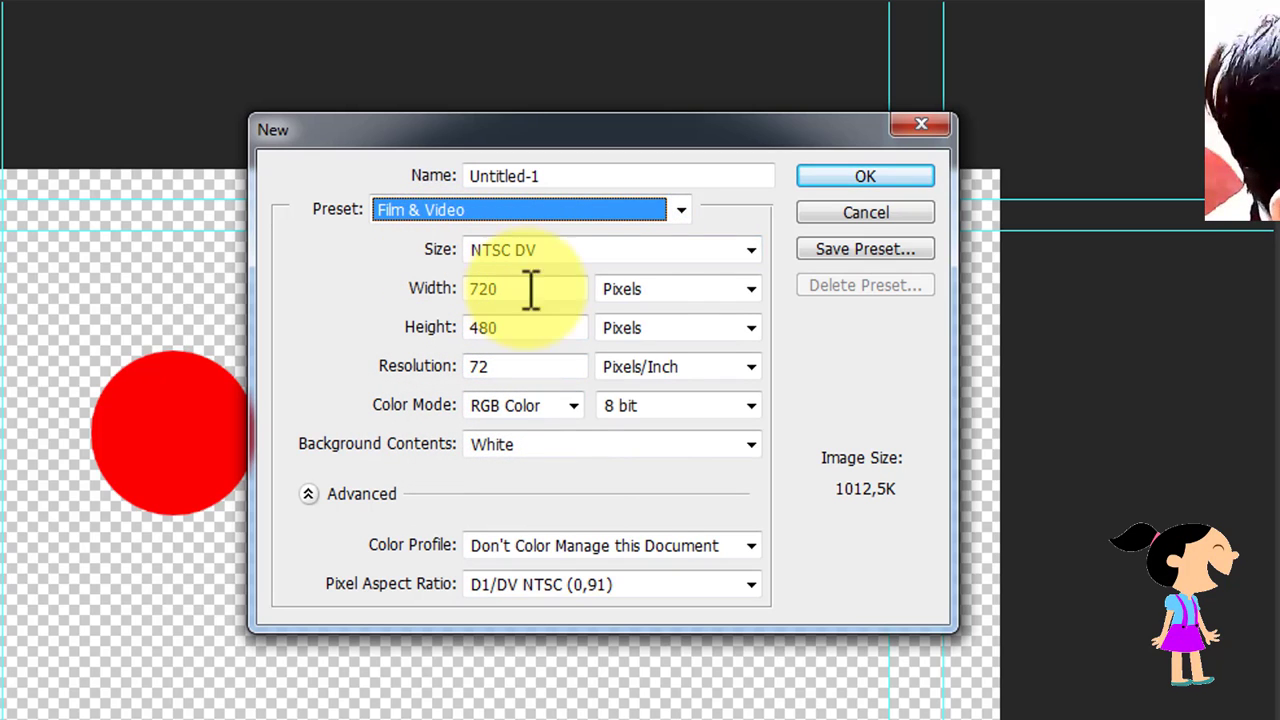
{"action": "left_click", "coordinate": [750, 252]}
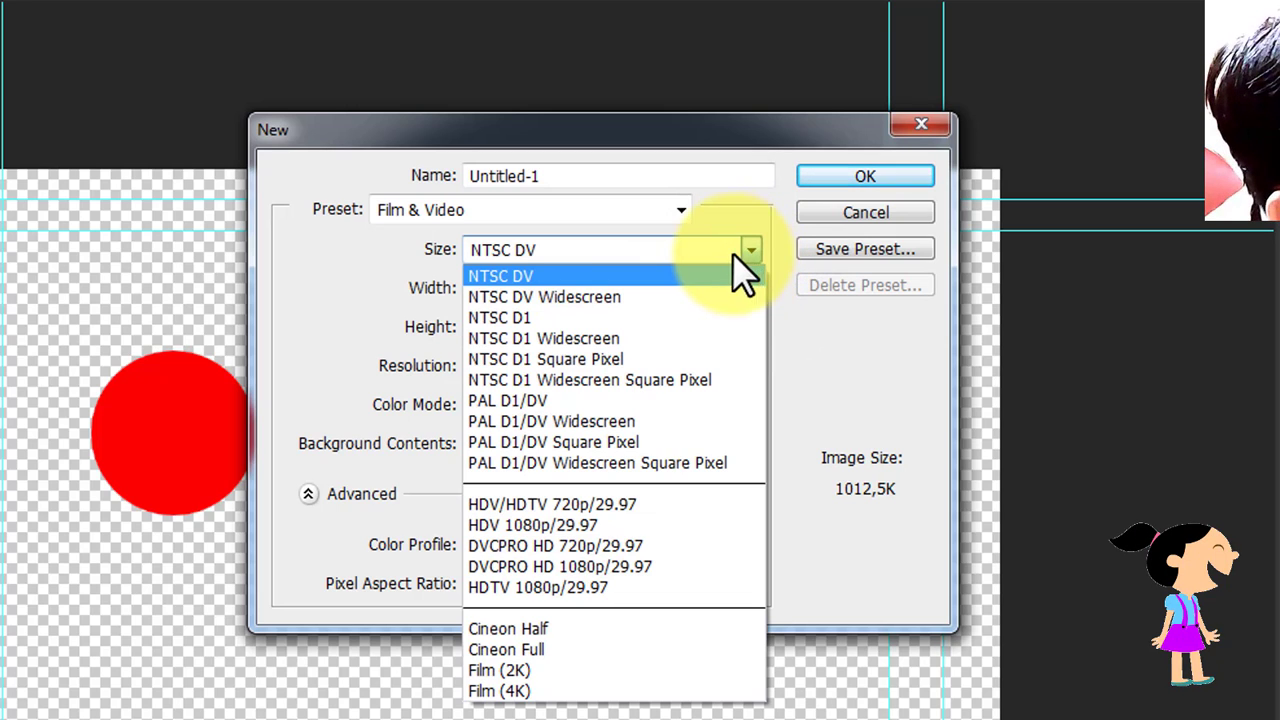
{"action": "left_click", "coordinate": [622, 502]}
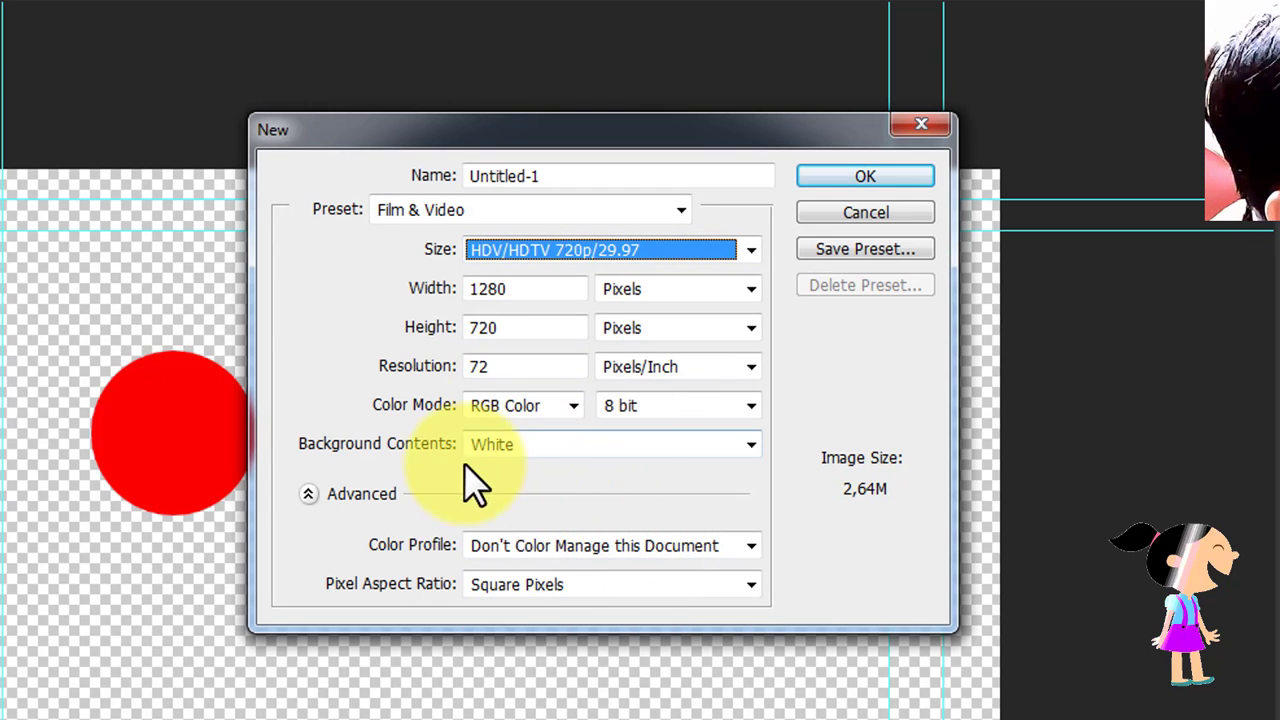
{"action": "left_click", "coordinate": [612, 445]}
{"action": "left_click", "coordinate": [582, 512]}
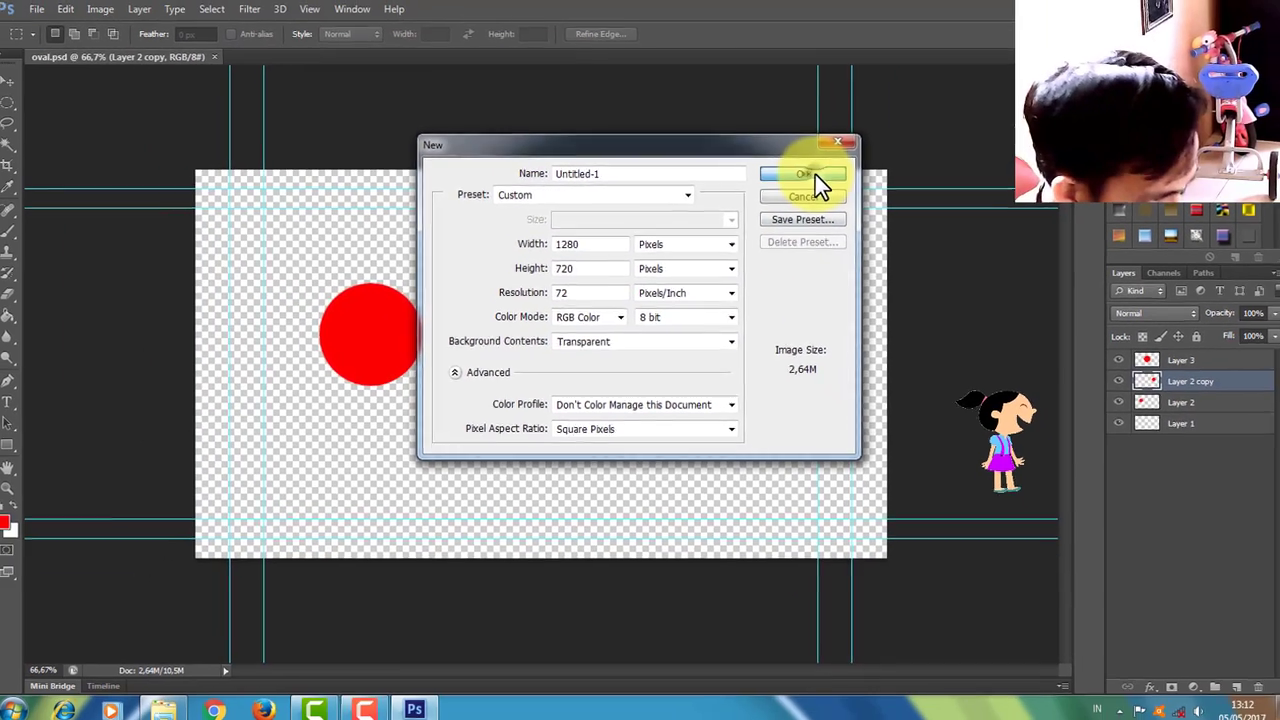
{"action": "left_click", "coordinate": [860, 177]}
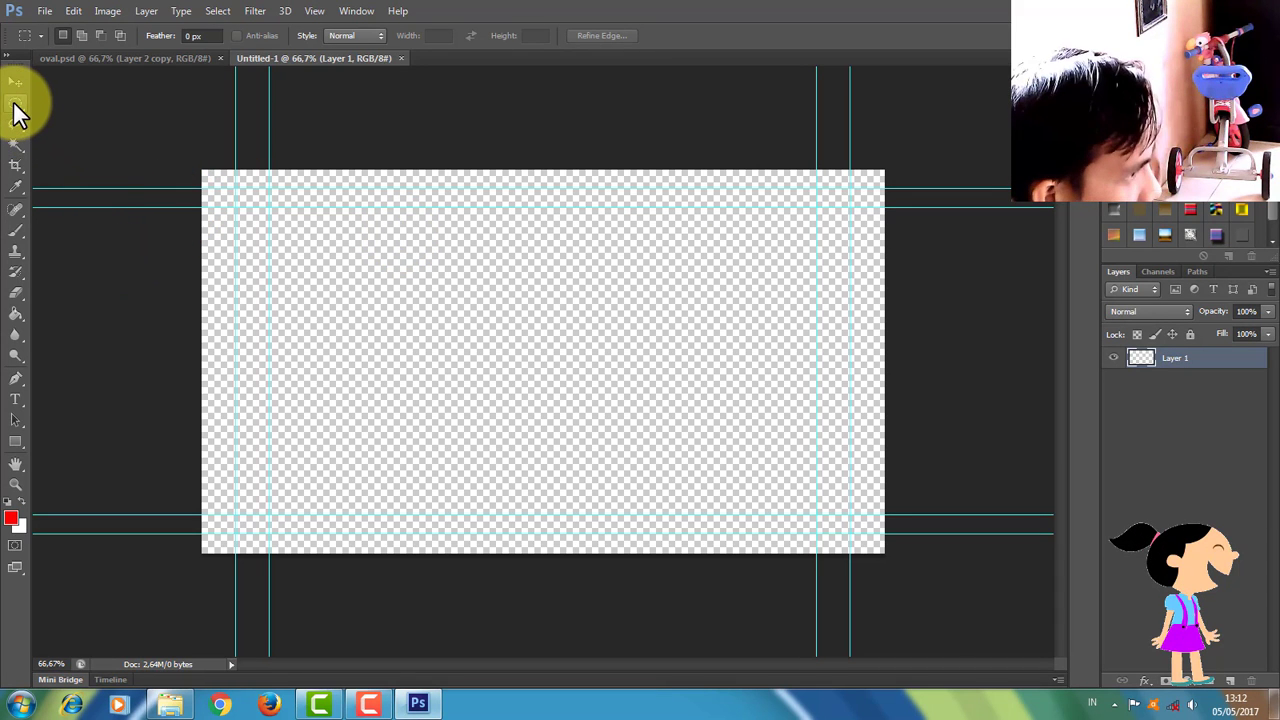
Draw a round selection in the left part of the canvas using the Elliptical Marquee Tool
{"action": "left_click_drag", "start_coordinate": [15, 104], "coordinate": [35, 118]}
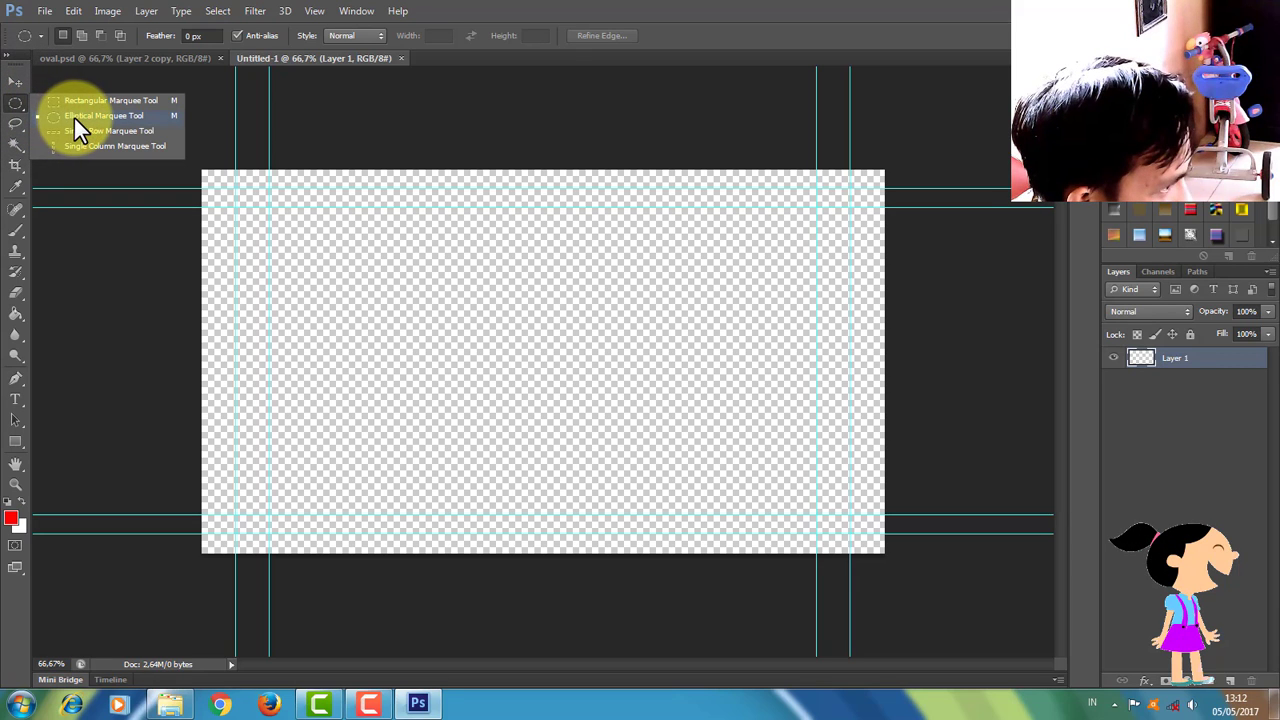
{"action": "left_click", "coordinate": [74, 118]}
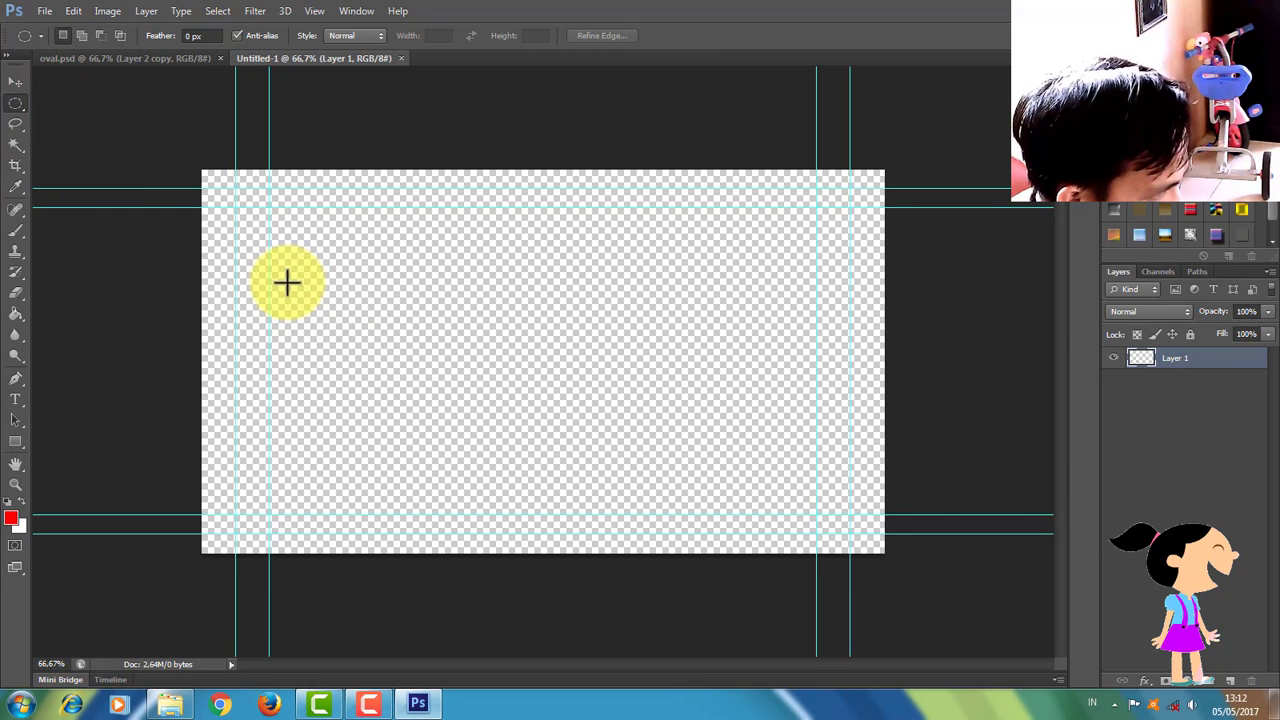
{"action": "left_click_drag", "start_coordinate": [287, 283], "coordinate": [387, 391]}
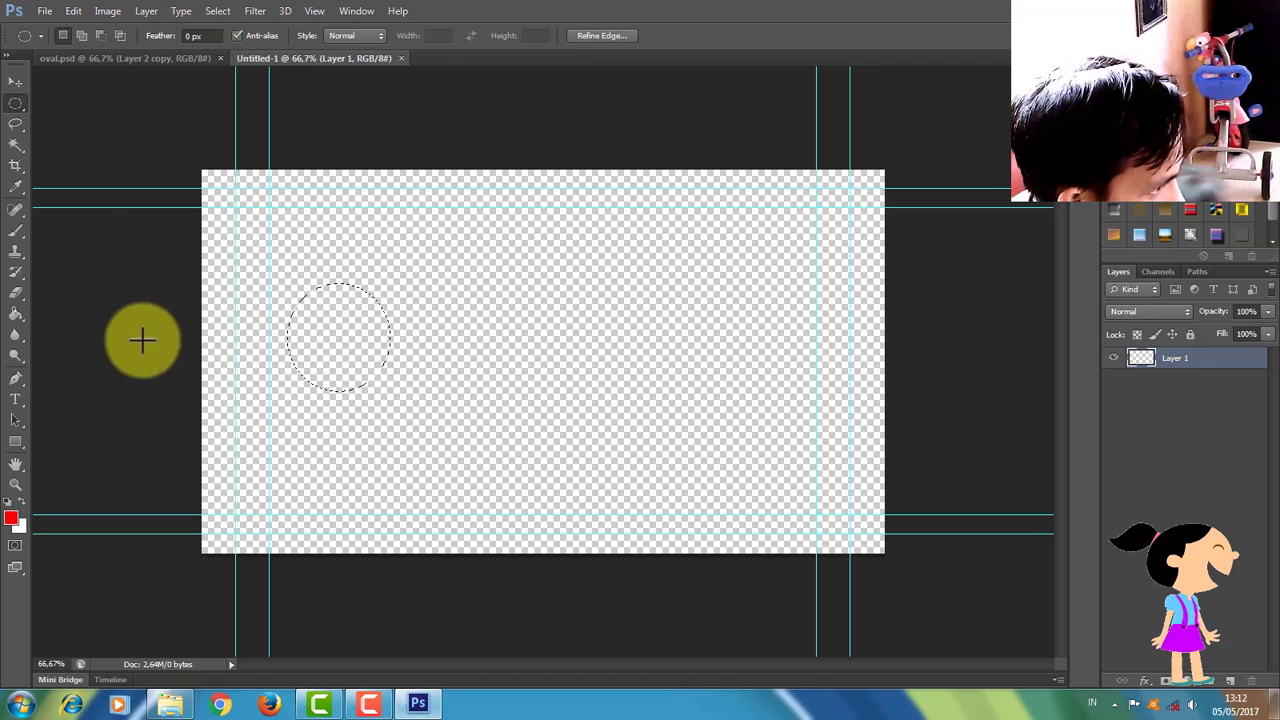
Set the foreground color to green (0efc02), fill the round selection with the Paint Bucket, and deselect it
{"action": "left_click", "coordinate": [16, 320]}
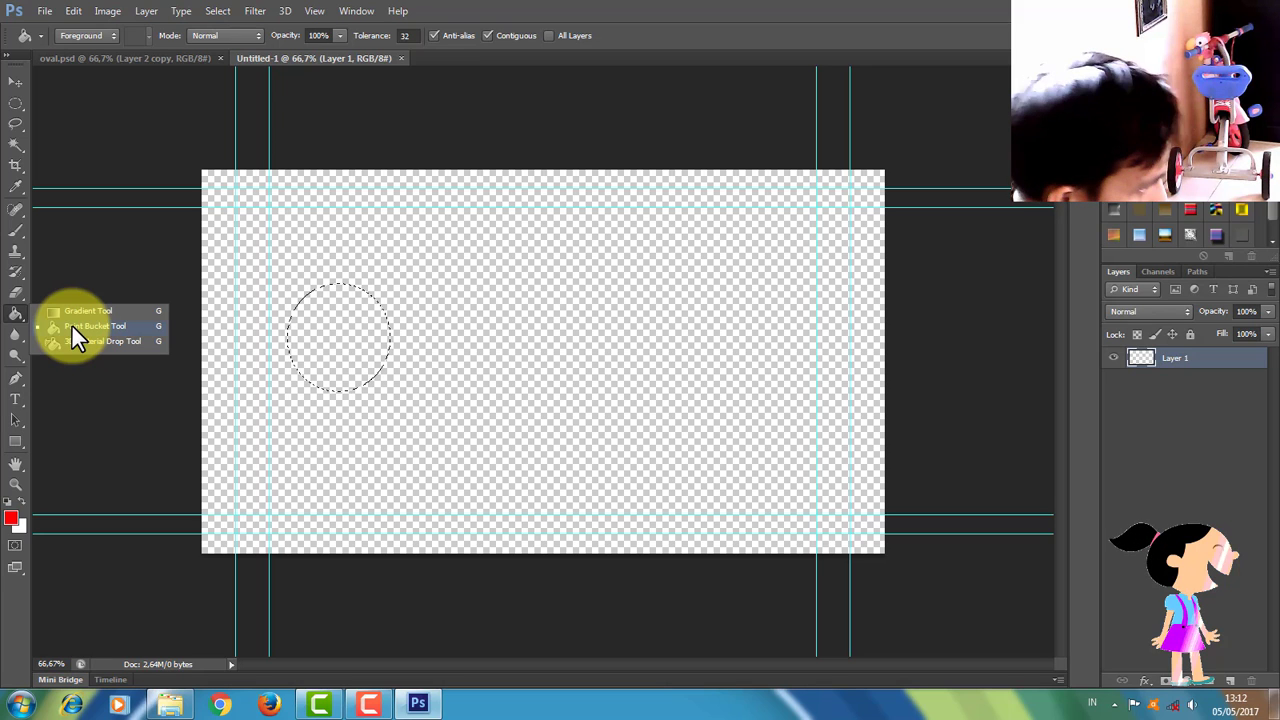
{"action": "left_click", "coordinate": [72, 326]}
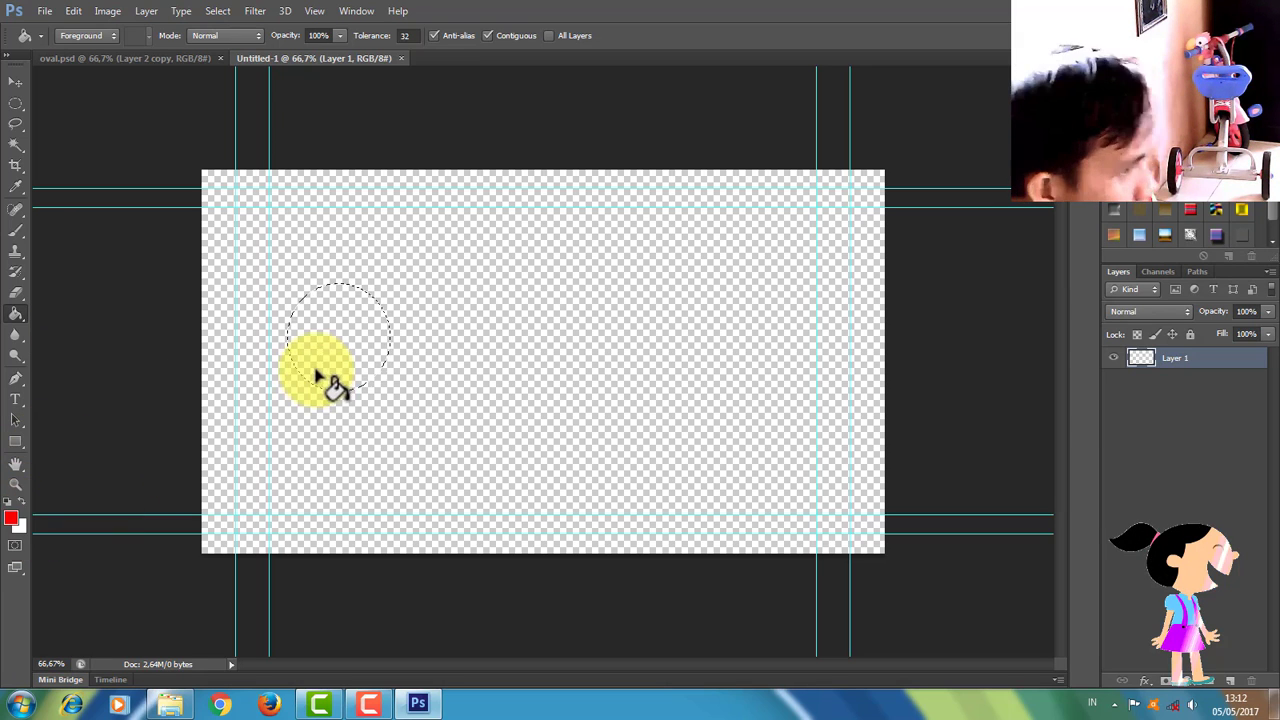
{"action": "left_click", "coordinate": [11, 518]}
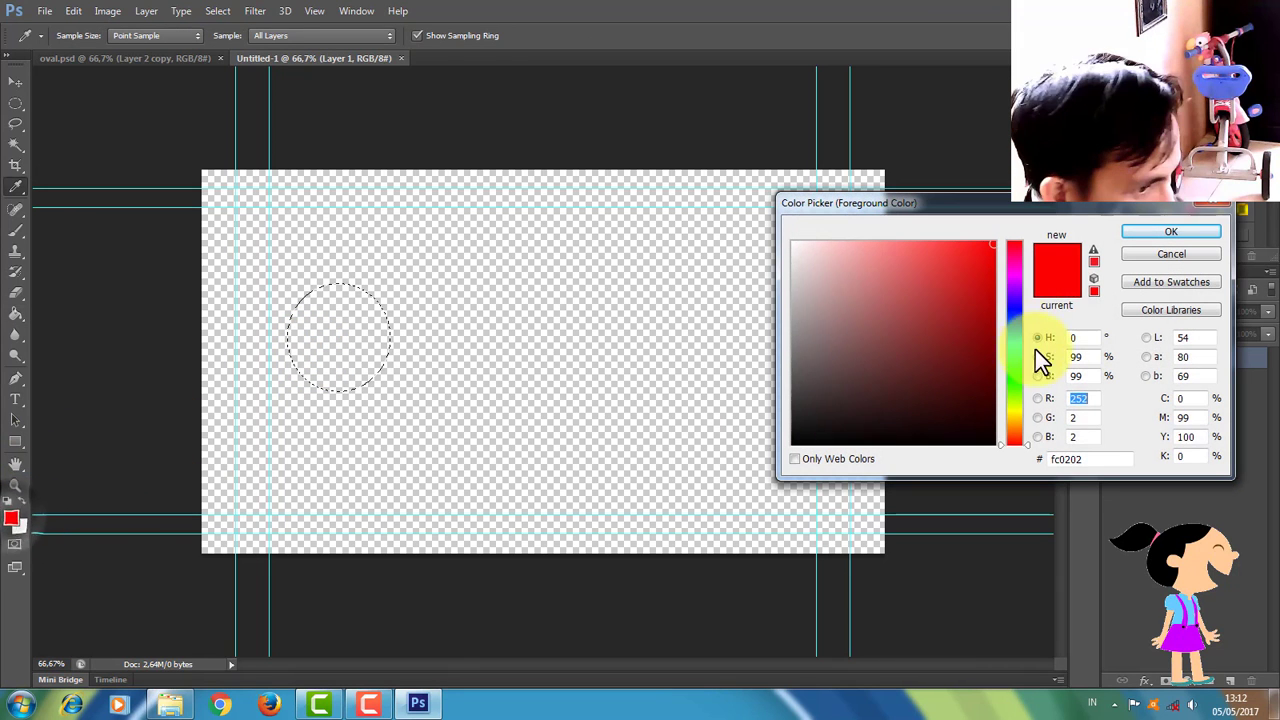
{"action": "left_click_drag", "start_coordinate": [1012, 339], "coordinate": [1017, 378]}
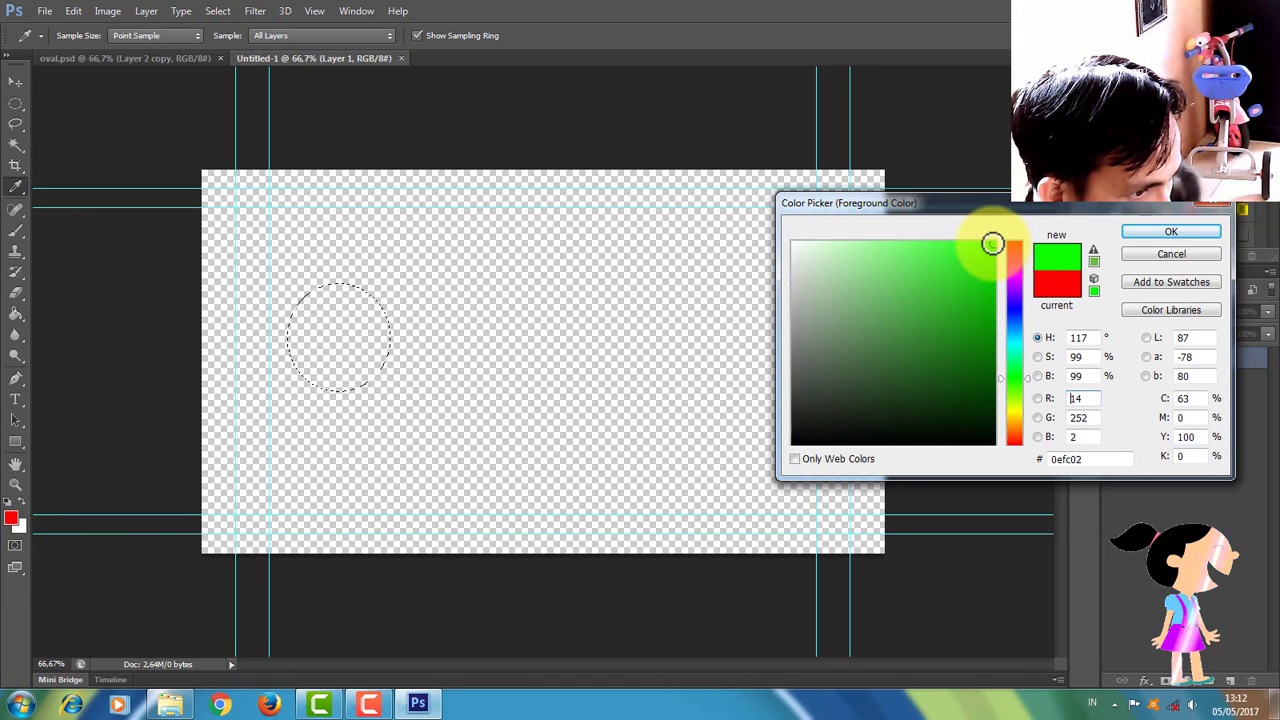
{"action": "left_click", "coordinate": [1166, 233]}
{"action": "left_click", "coordinate": [362, 365]}
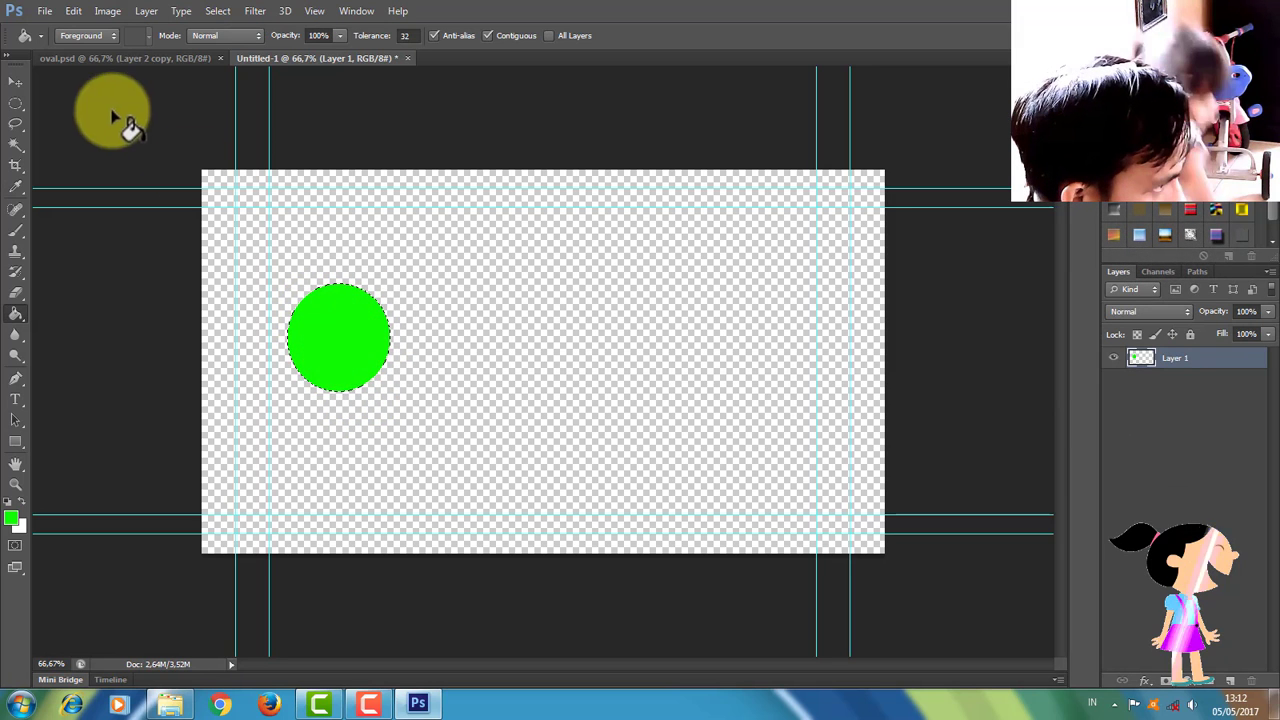
{"action": "left_click", "coordinate": [16, 81]}
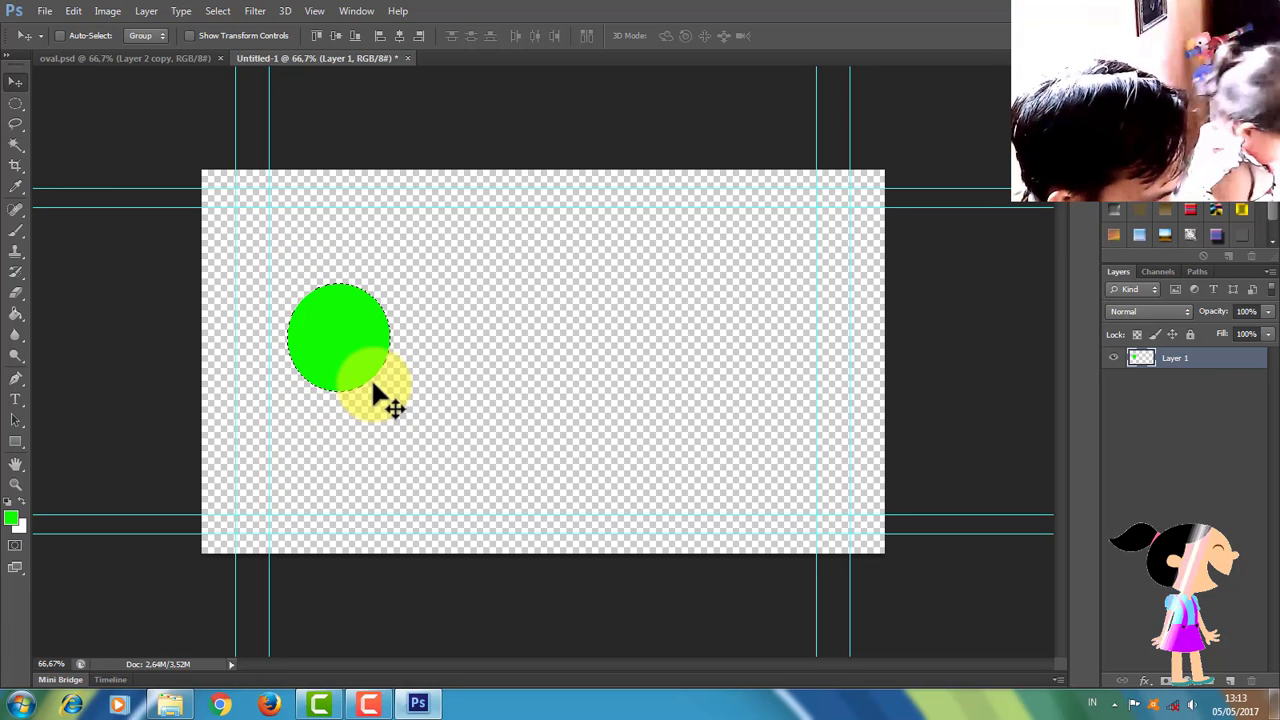
{"action": "key", "text": "ctrl+d"}
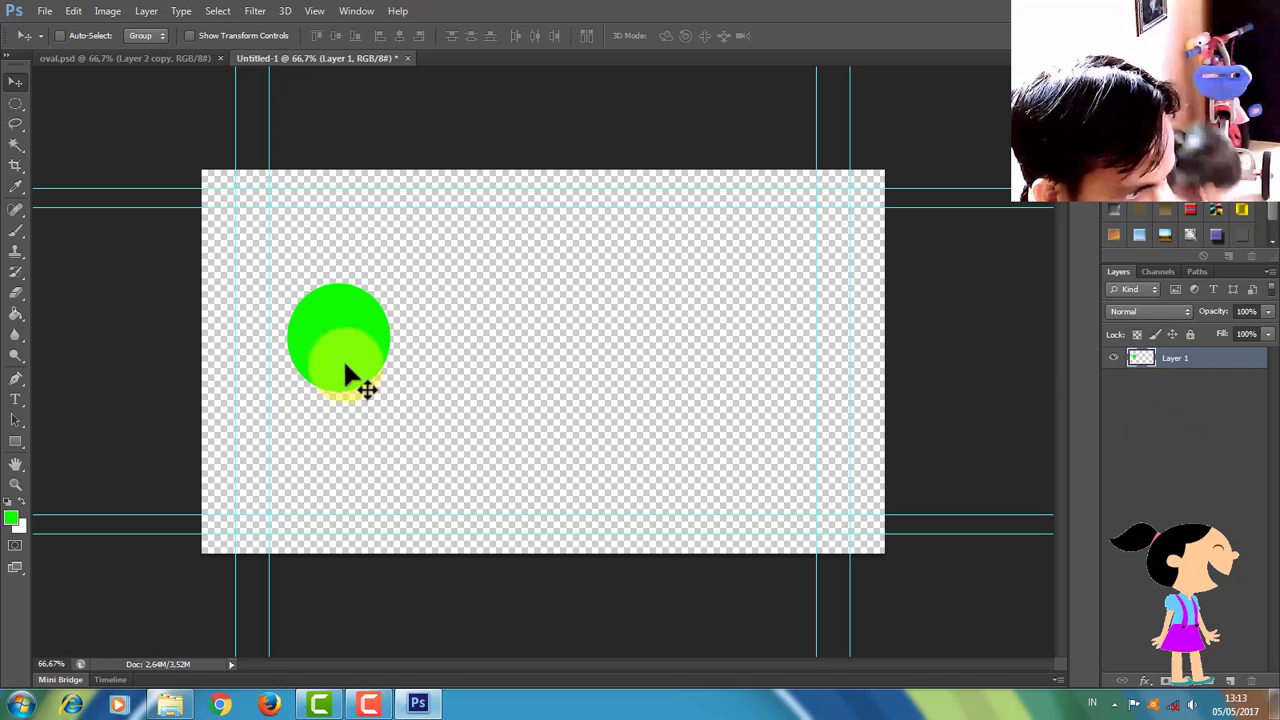
Duplicate Layer 1 and move the copied circle straight across to the right part of the canvas
{"action": "right_click", "coordinate": [1180, 364]}
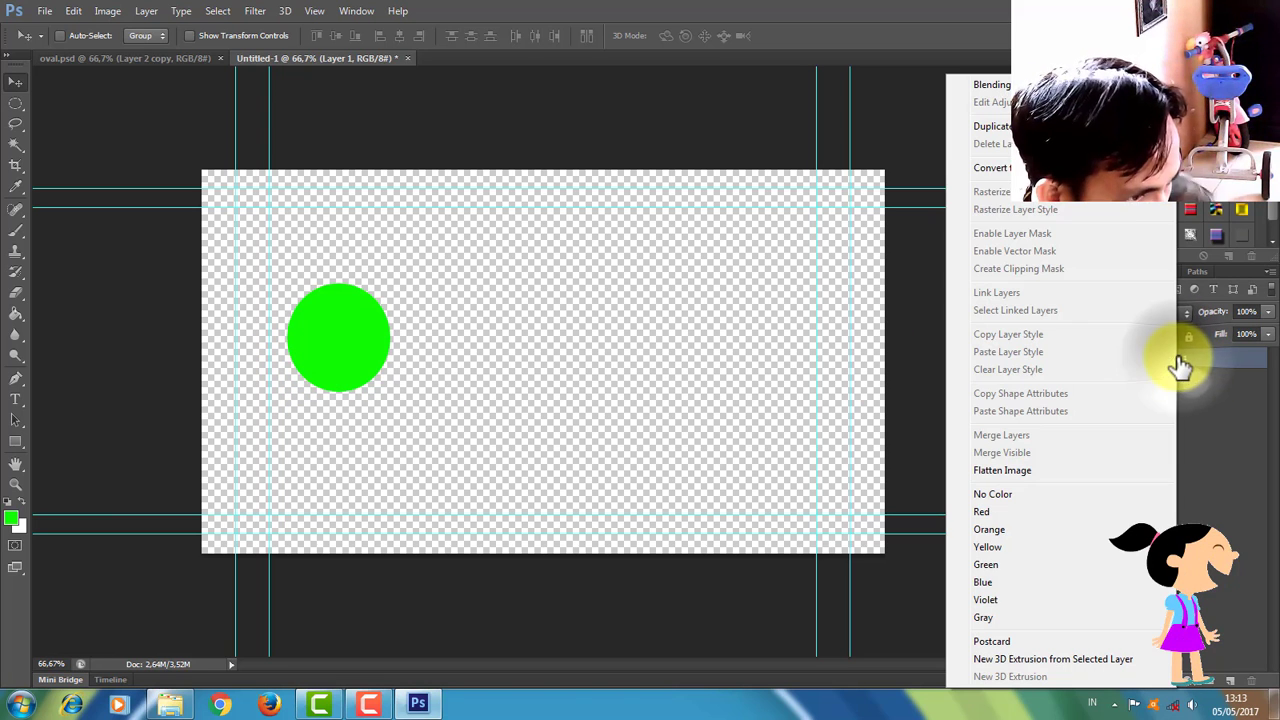
{"action": "left_click", "coordinate": [990, 127]}
{"action": "left_click", "coordinate": [780, 214]}
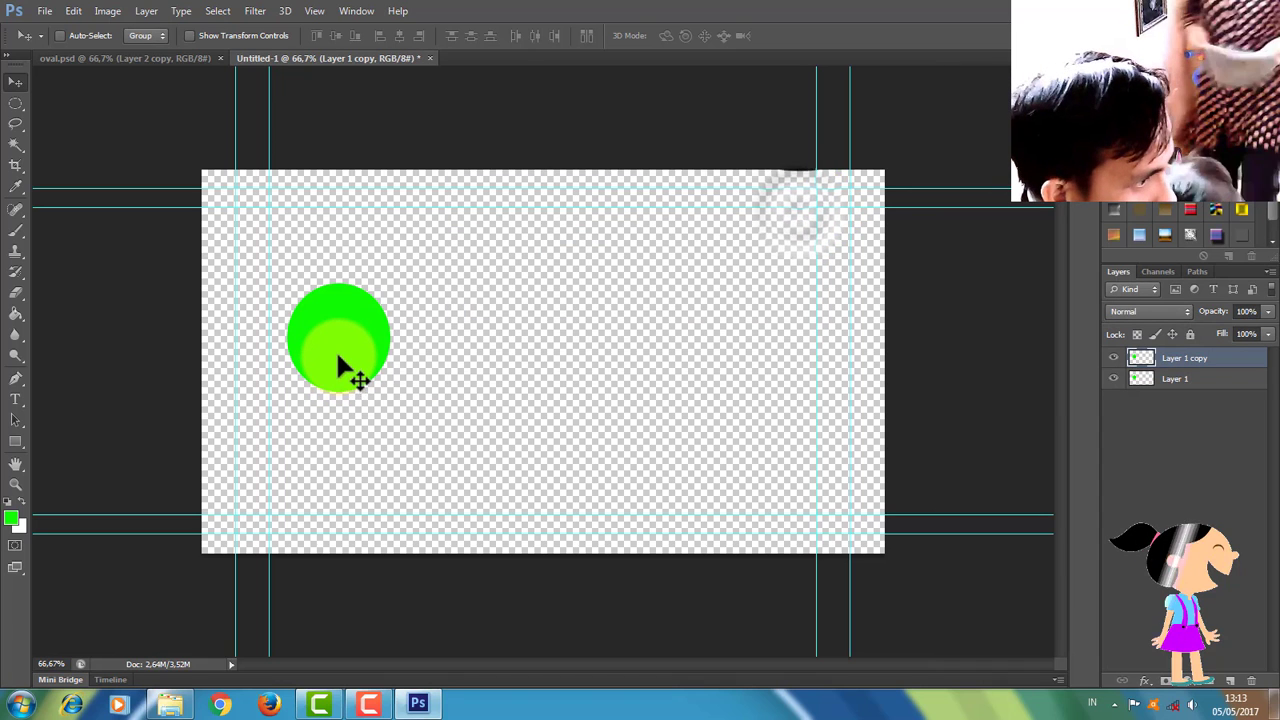
{"action": "left_click_drag", "start_coordinate": [337, 355], "coordinate": [762, 346]}
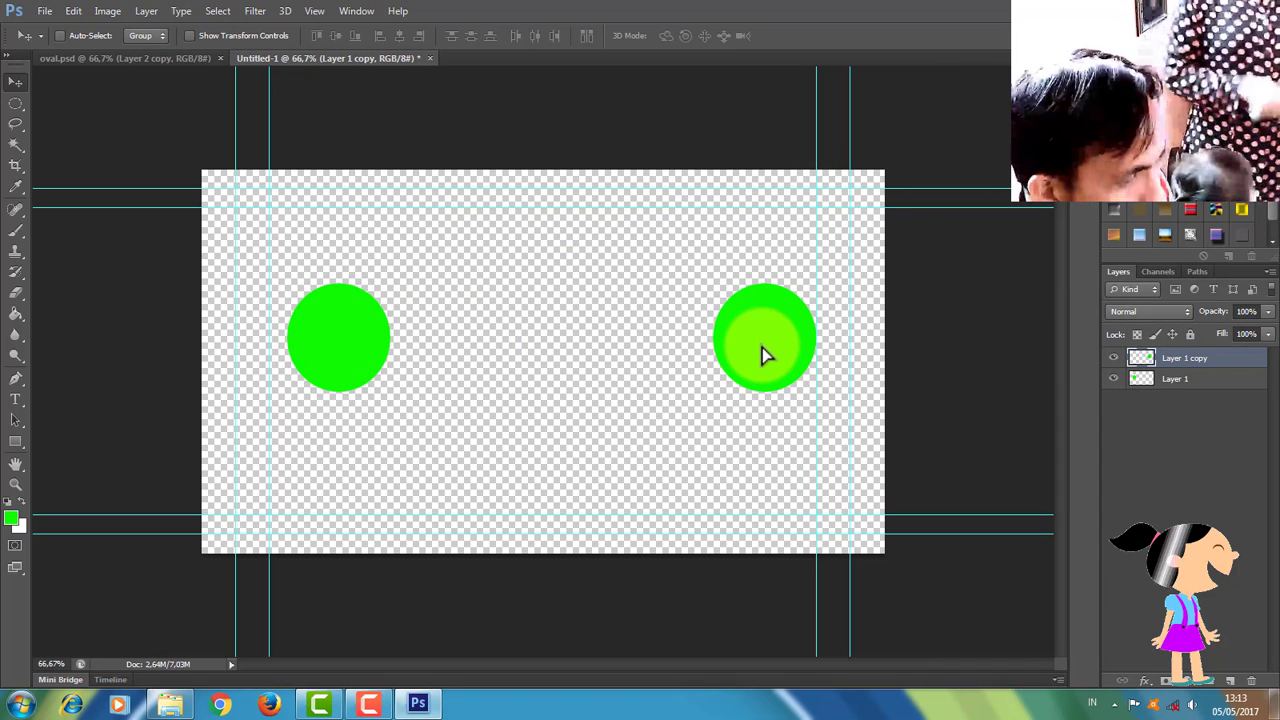
Duplicate Layer 1 copy as Layer 1 copy 2 and place the new circle midway between the other two
{"action": "right_click", "coordinate": [1182, 363]}
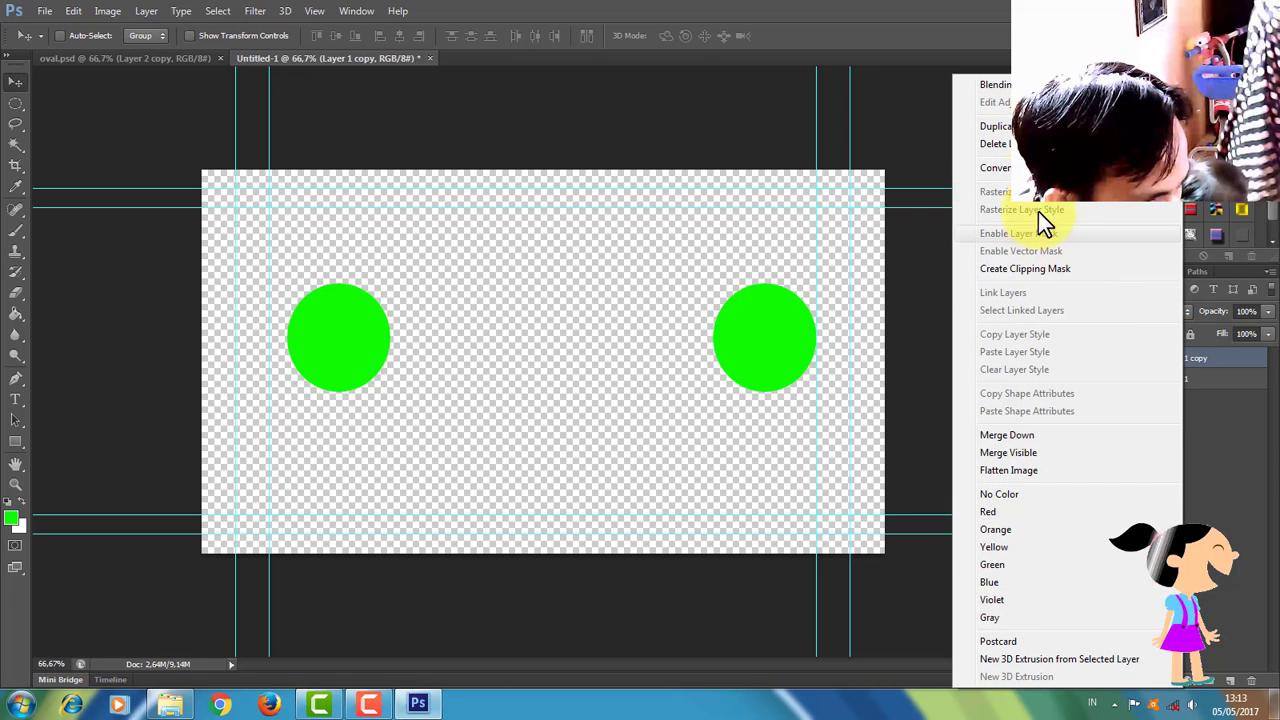
{"action": "left_click", "coordinate": [998, 126]}
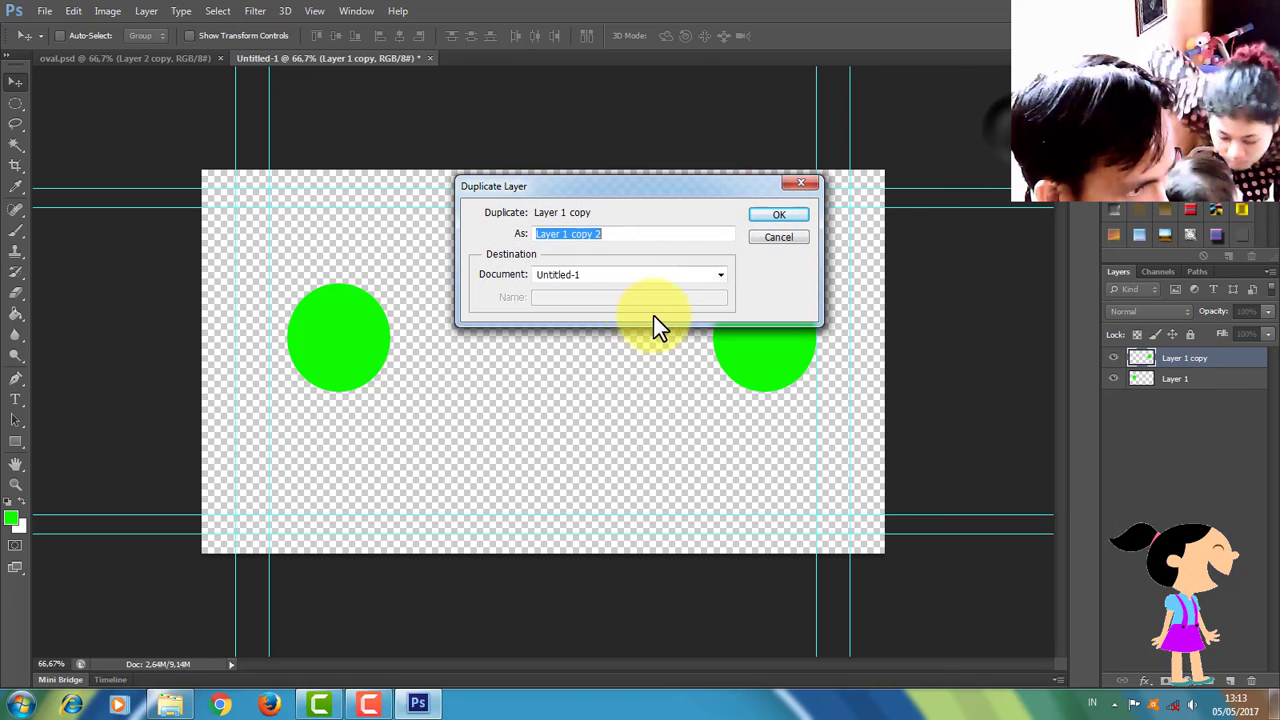
{"action": "left_click", "coordinate": [768, 212]}
{"action": "left_click_drag", "start_coordinate": [718, 314], "coordinate": [553, 349]}
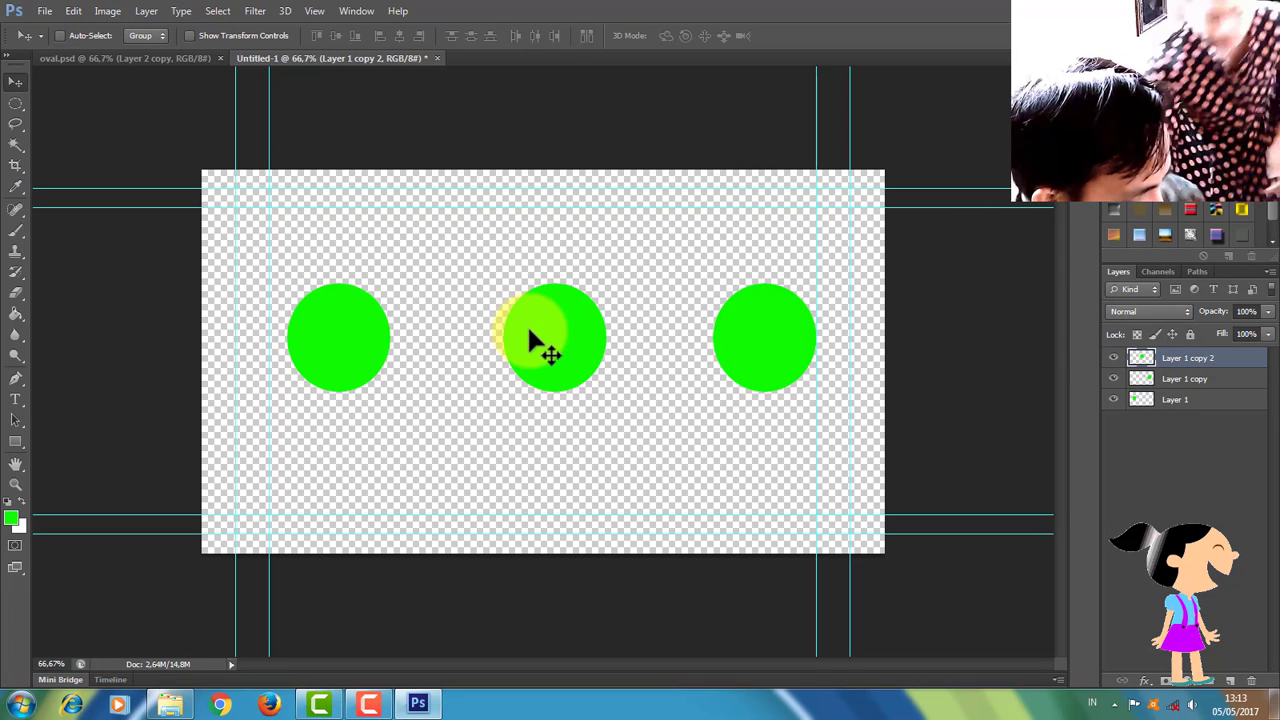
Scale the middle circle proportionally to about 161% with Free Transform and recentre it between the side circles
{"action": "key", "text": "ctrl+t"}
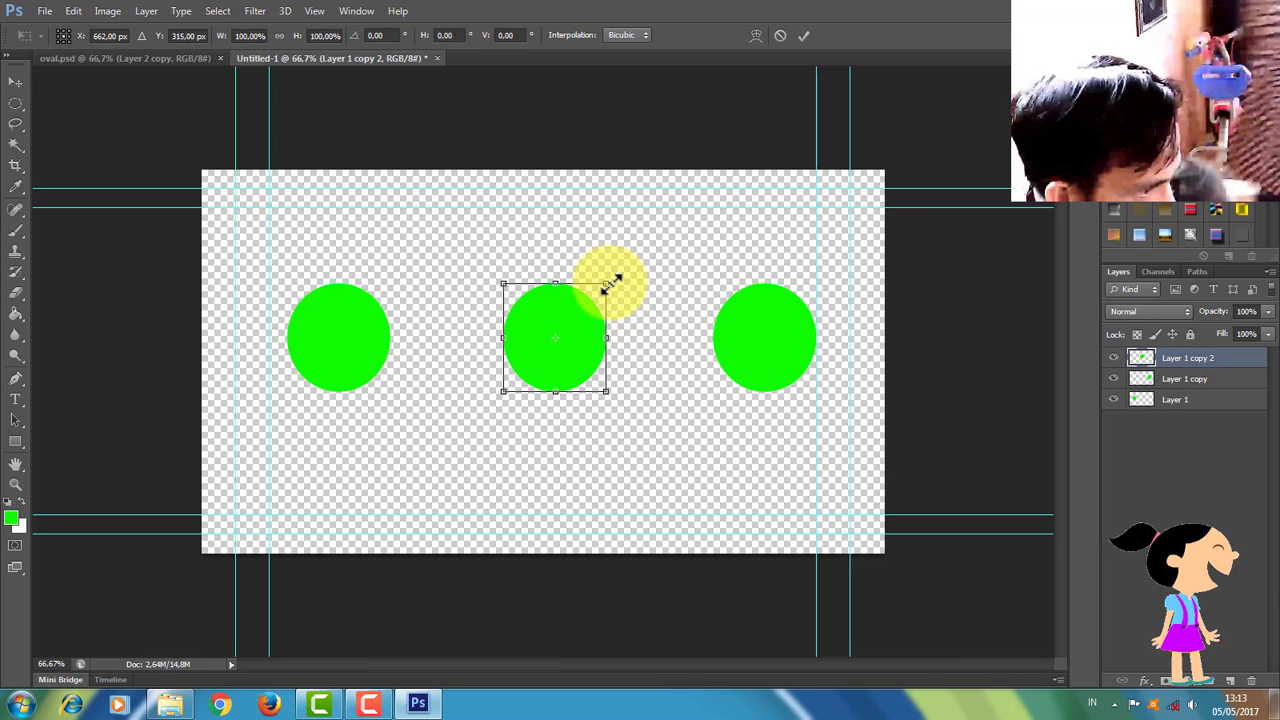
{"action": "left_click_drag", "start_coordinate": [621, 277], "coordinate": [686, 223]}
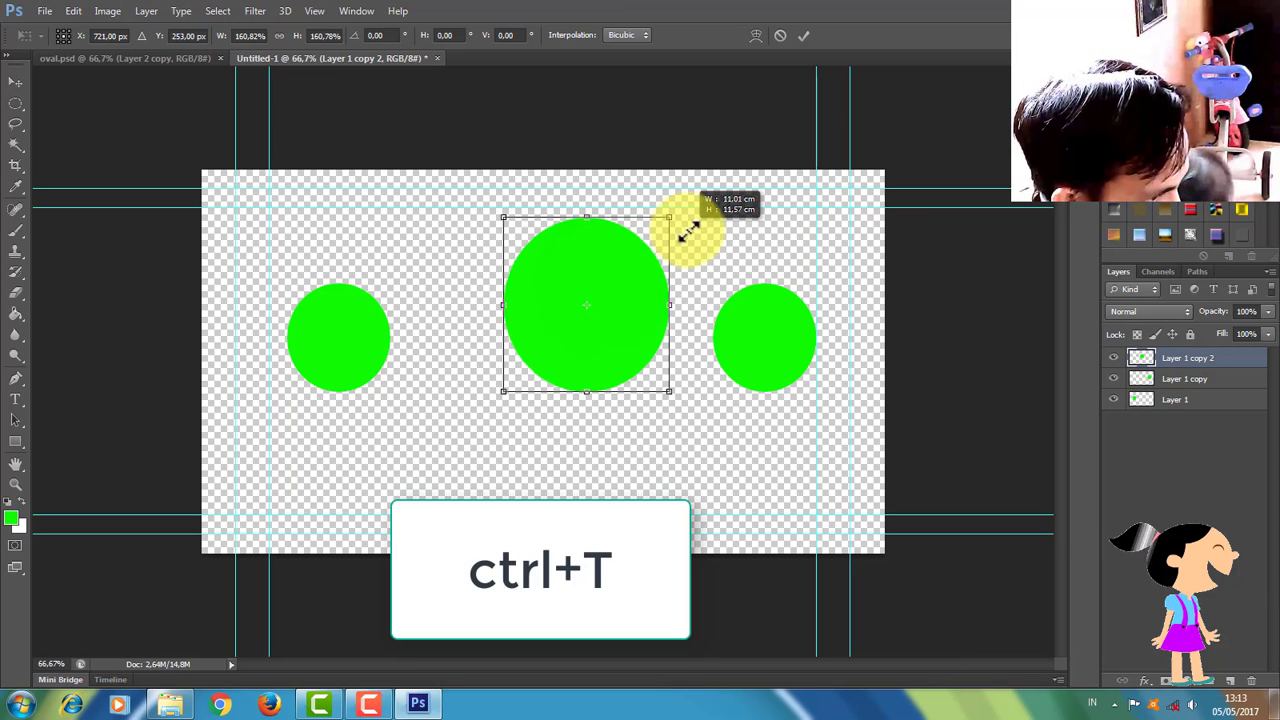
{"action": "left_click_drag", "start_coordinate": [629, 286], "coordinate": [586, 316]}
{"action": "double_click", "coordinate": [584, 308]}
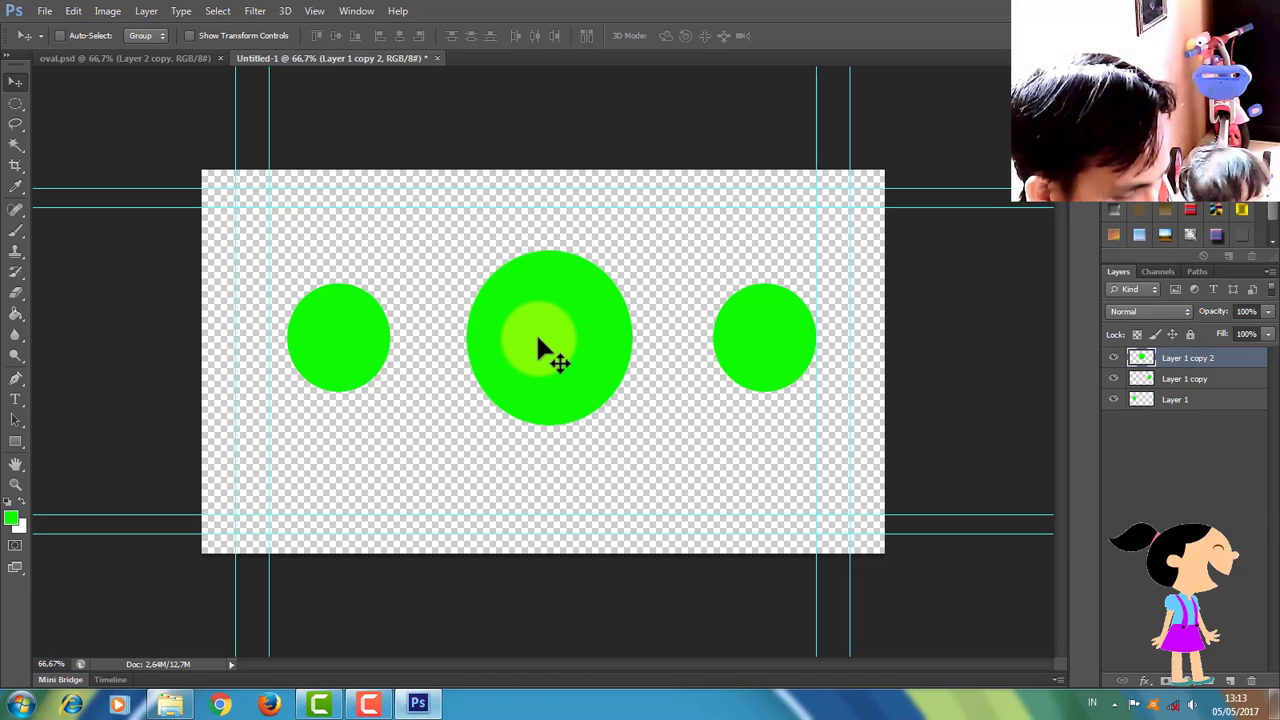
Nudge the enlarged middle circle down so it sits slightly lower than the side circles
{"action": "key", "text": "shift+Down"}
{"action": "key", "text": "shift+Down"}
{"action": "key", "text": "shift+Down"}
{"action": "key", "text": "shift+Down"}
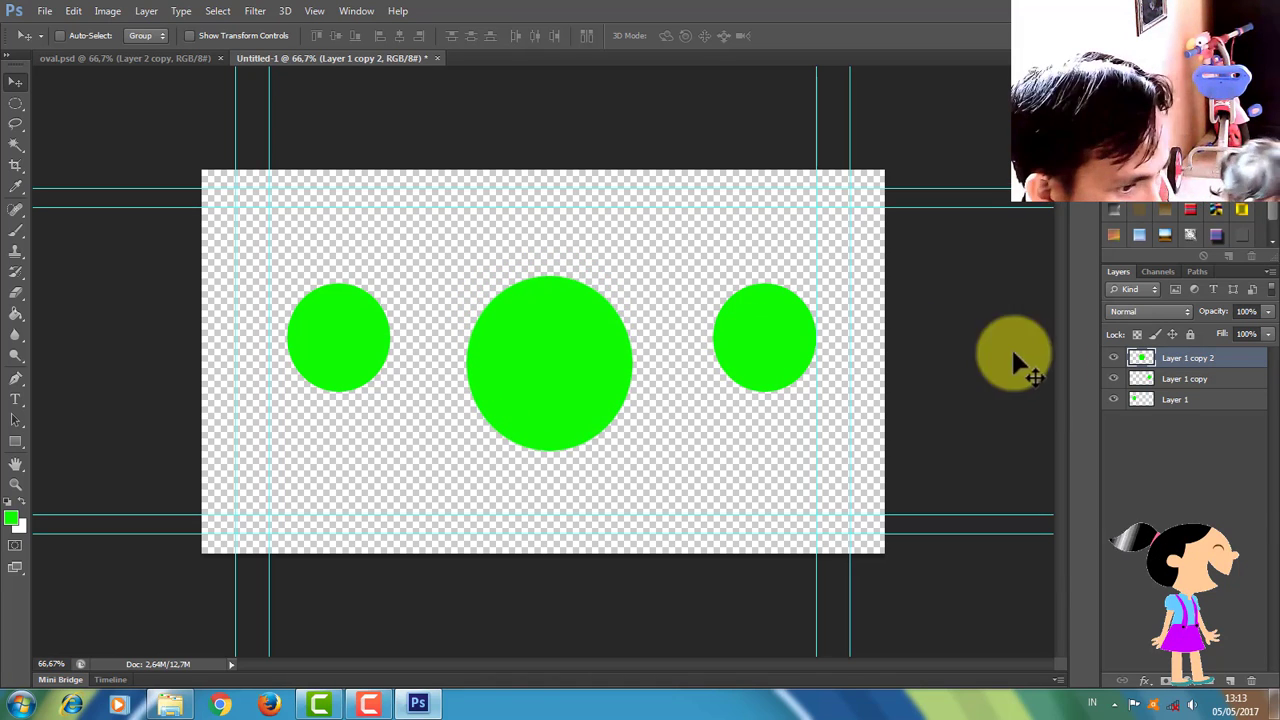
Nudge the right circle on Layer 1 copy down towards the height of the middle circle
{"action": "left_click", "coordinate": [1180, 380]}
{"action": "key", "text": "shift+Down"}
{"action": "key", "text": "shift+Down"}
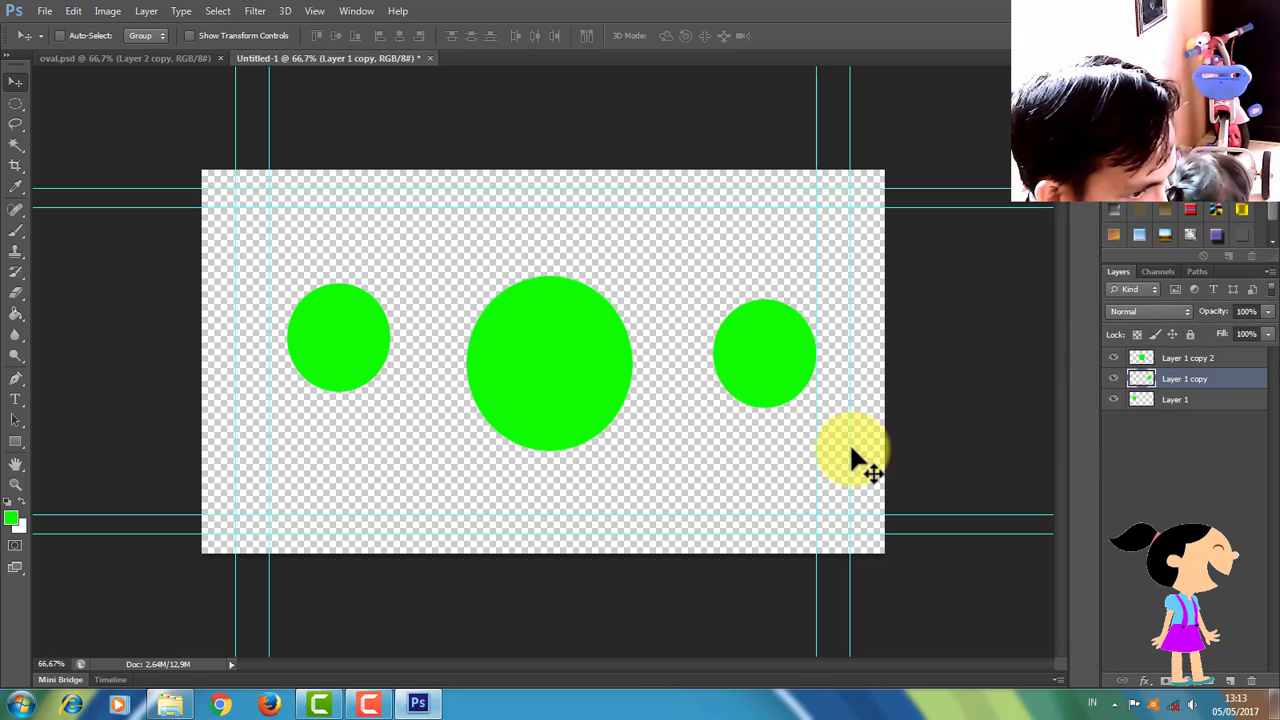
Nudge the right circle slightly lower and move the left circle on Layer 1 down to line up with the middle circle
{"action": "key", "text": "shift+Down"}
{"action": "left_click", "coordinate": [1190, 402]}
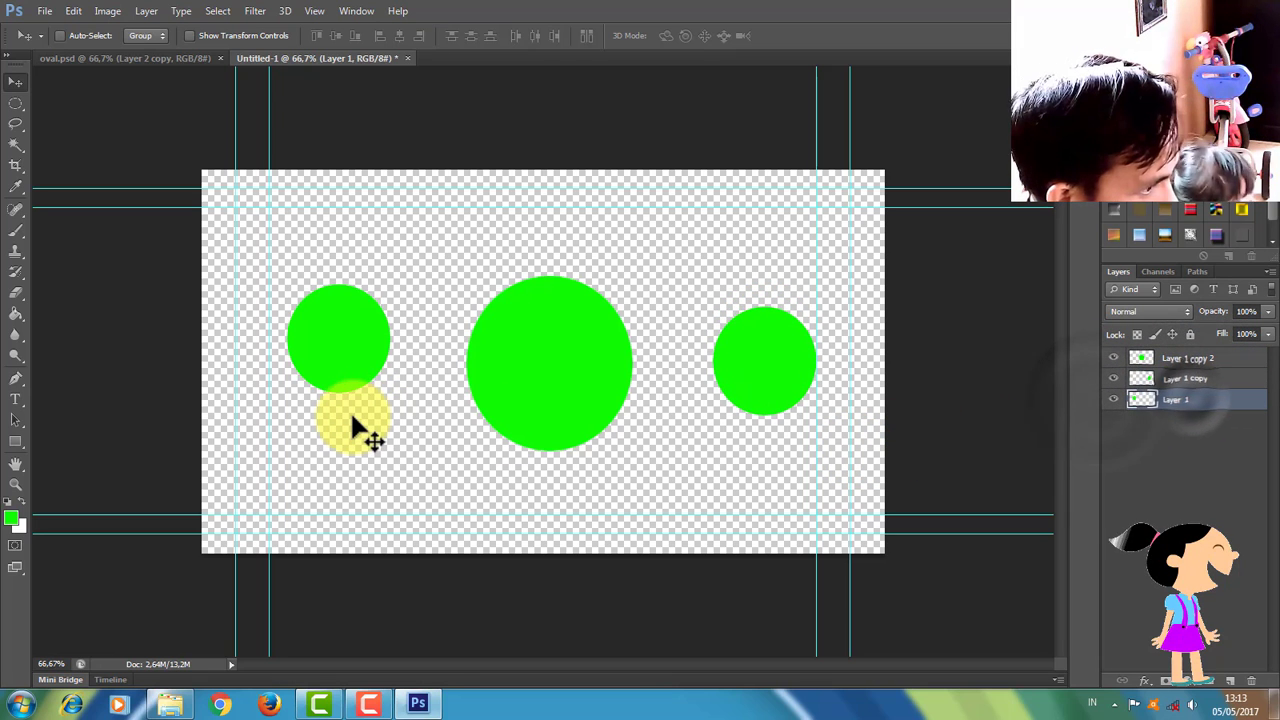
{"action": "key", "text": "shift+Down"}
{"action": "key", "text": "shift+Down"}
{"action": "key", "text": "shift+Down"}
{"action": "key", "text": "shift+Down"}
{"action": "key", "text": "shift+Down"}
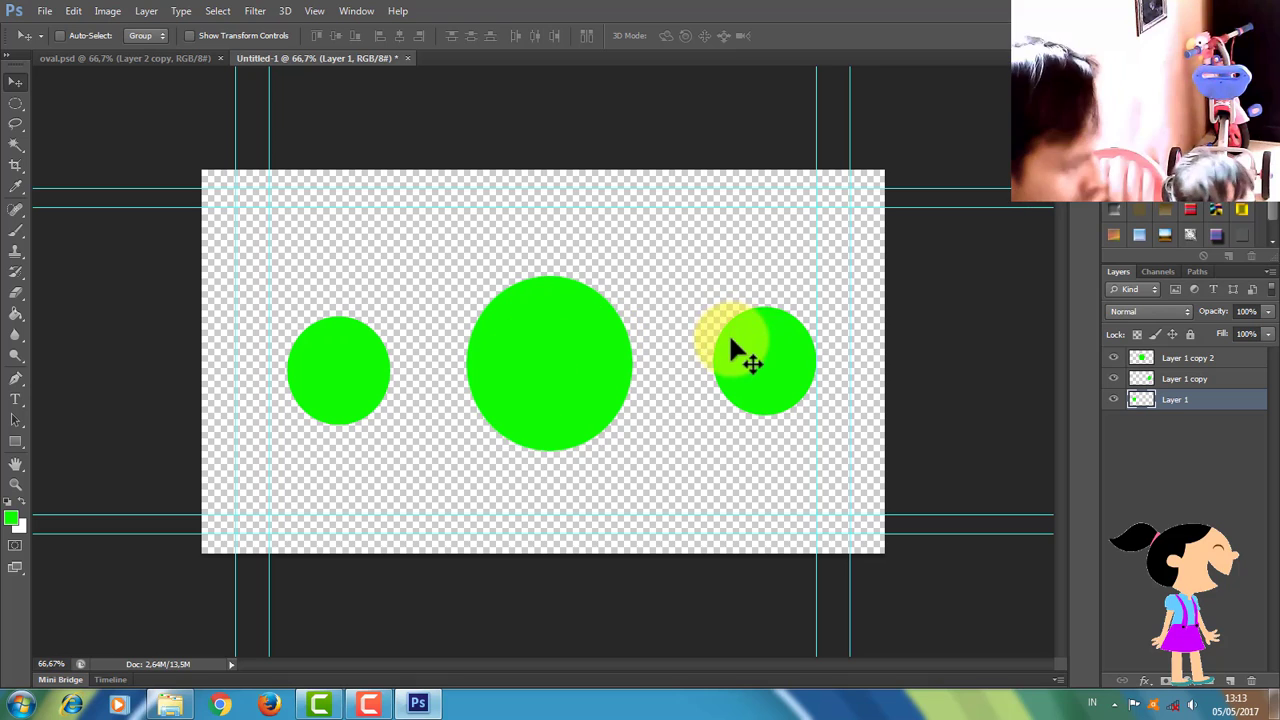
Save the document as cycle in Photoshop PSD format on drive D with layers and Maximize Compatibility kept on
{"action": "left_click", "coordinate": [46, 14]}
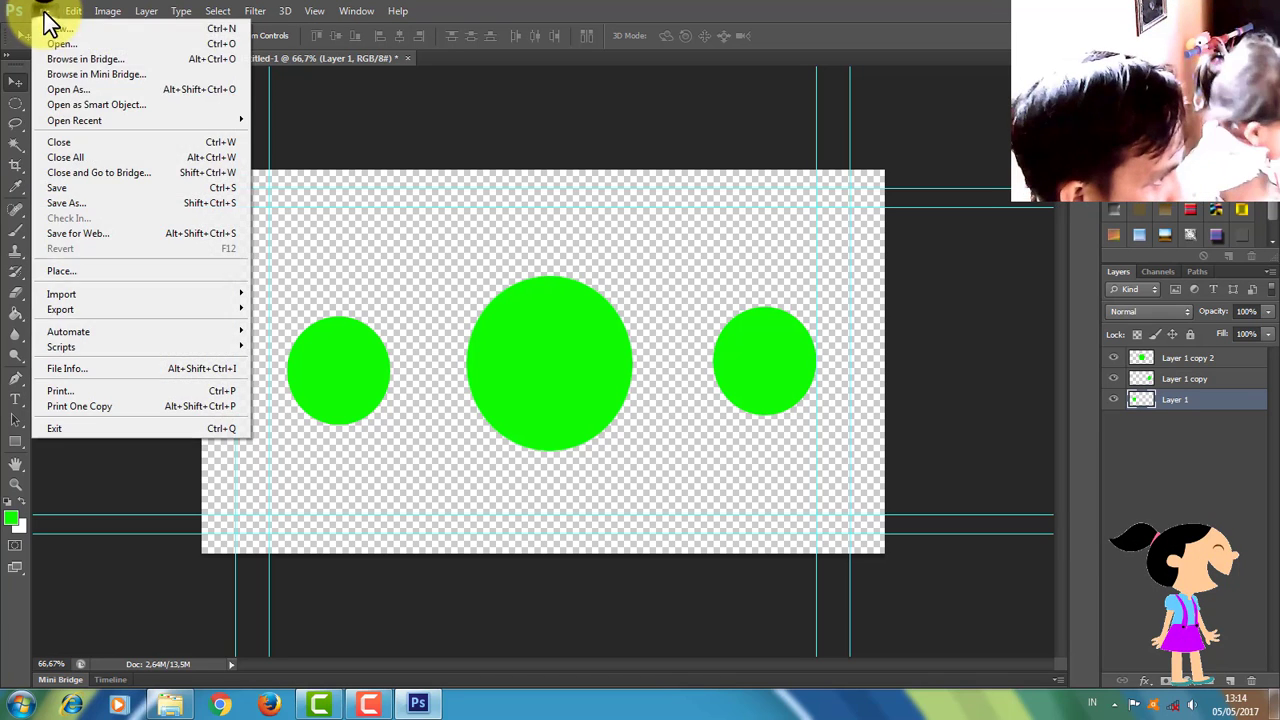
{"action": "left_click", "coordinate": [70, 204]}
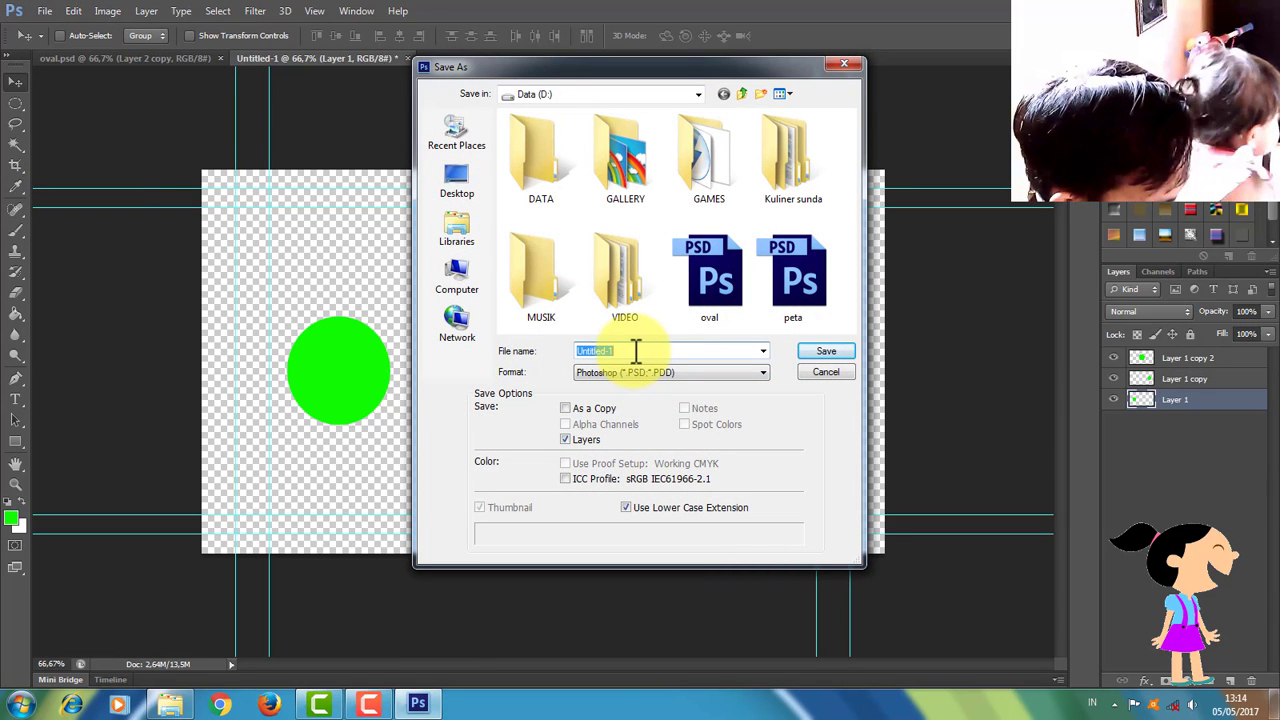
{"action": "type", "text": "cycle"}
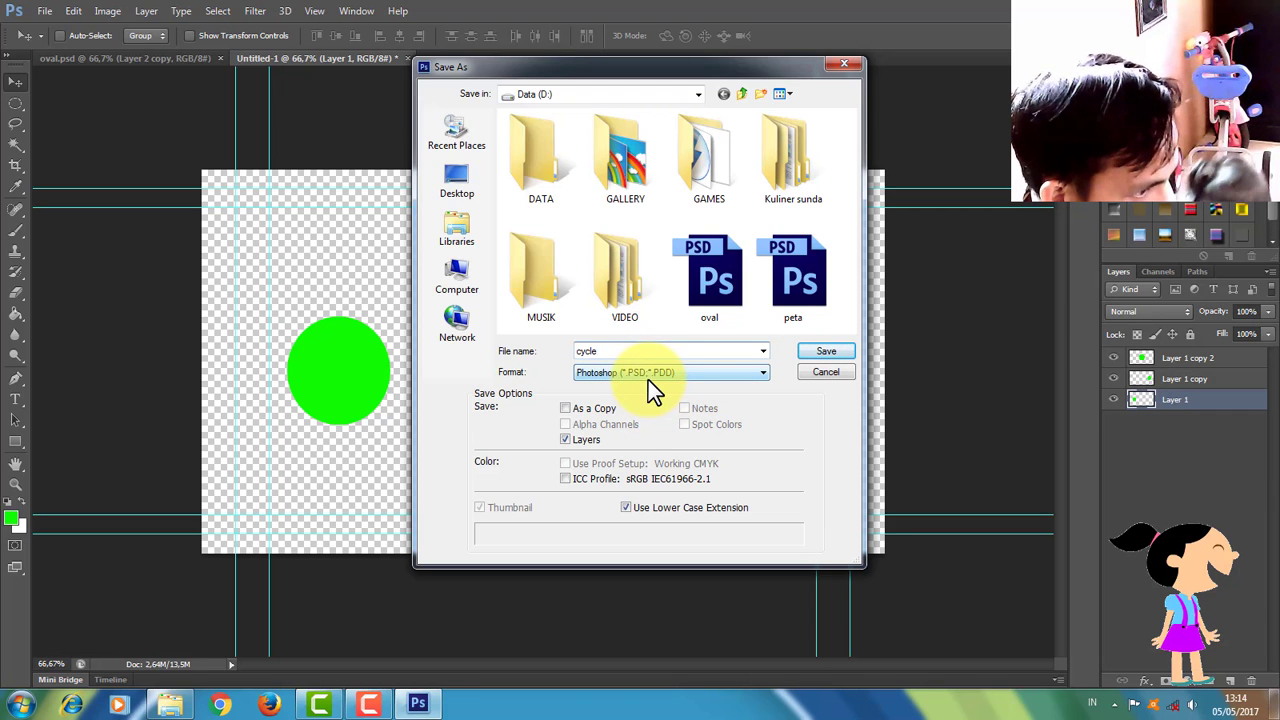
{"action": "left_click", "coordinate": [837, 350]}
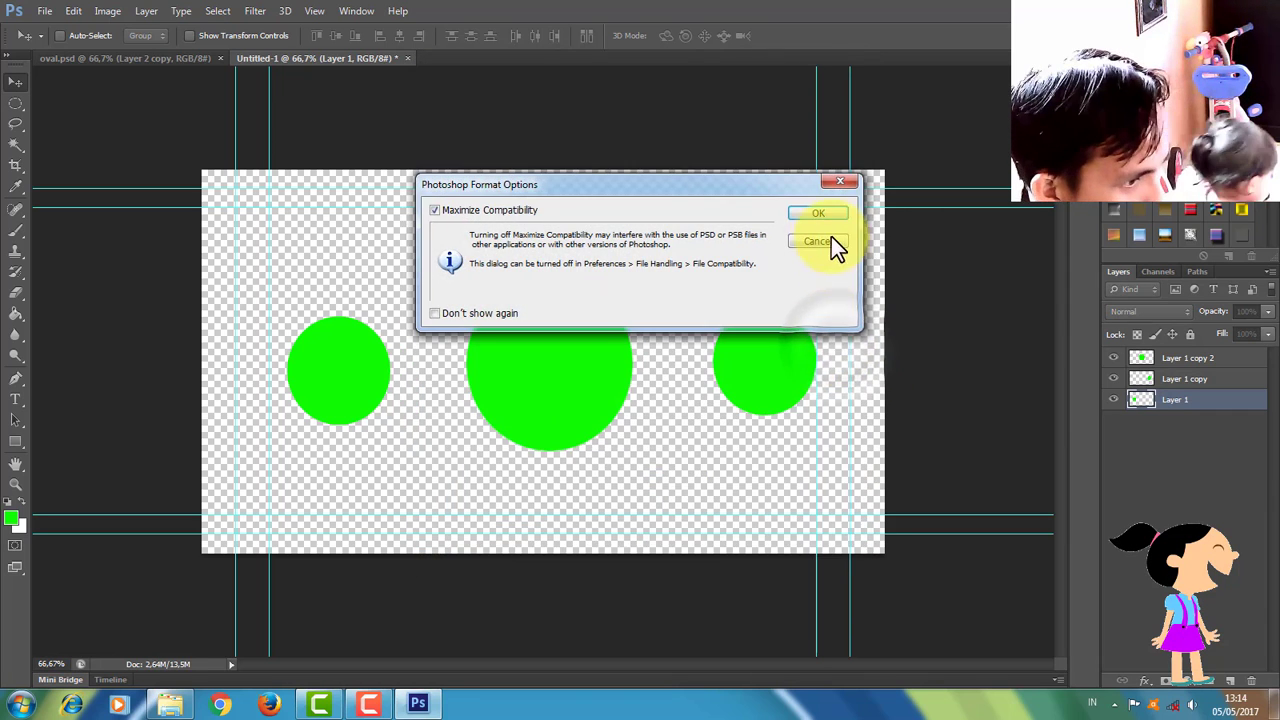
{"action": "left_click", "coordinate": [828, 214]}
Close Photoshop and switch to Adobe After Effects CS6 by launching it from the desktop
{"action": "left_click", "coordinate": [1260, 10]}
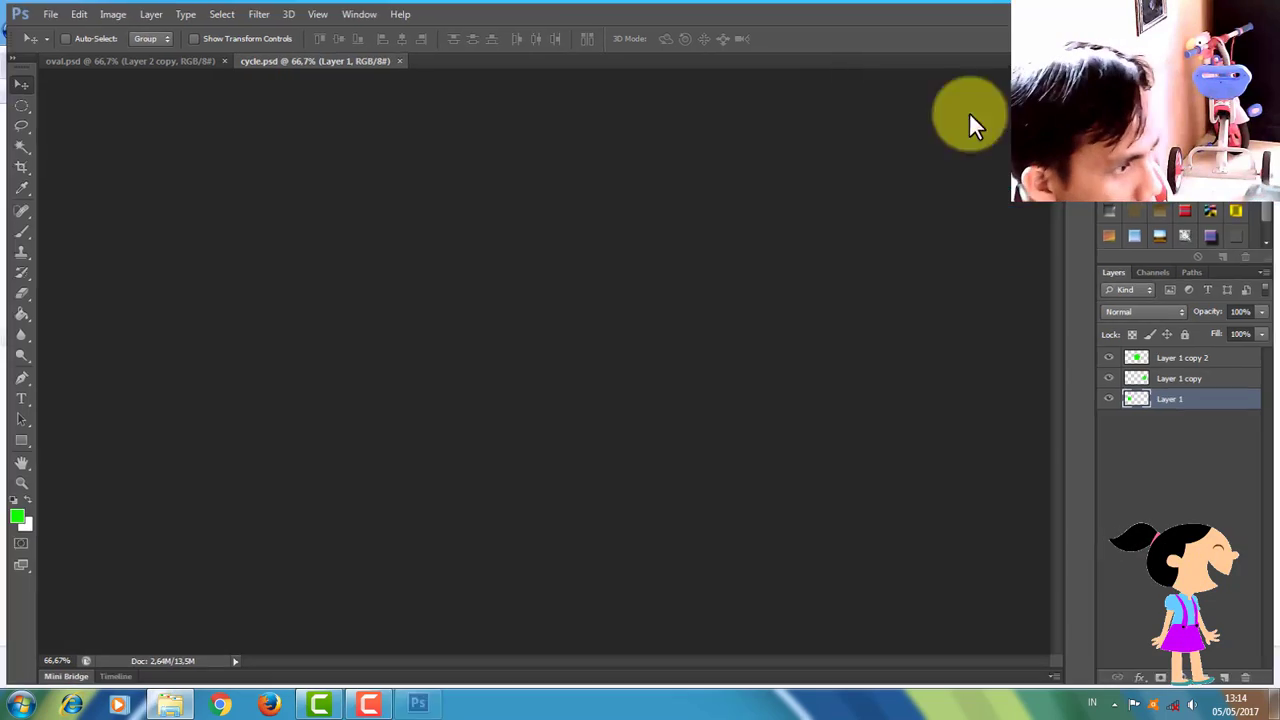
{"action": "left_click", "coordinate": [740, 489]}
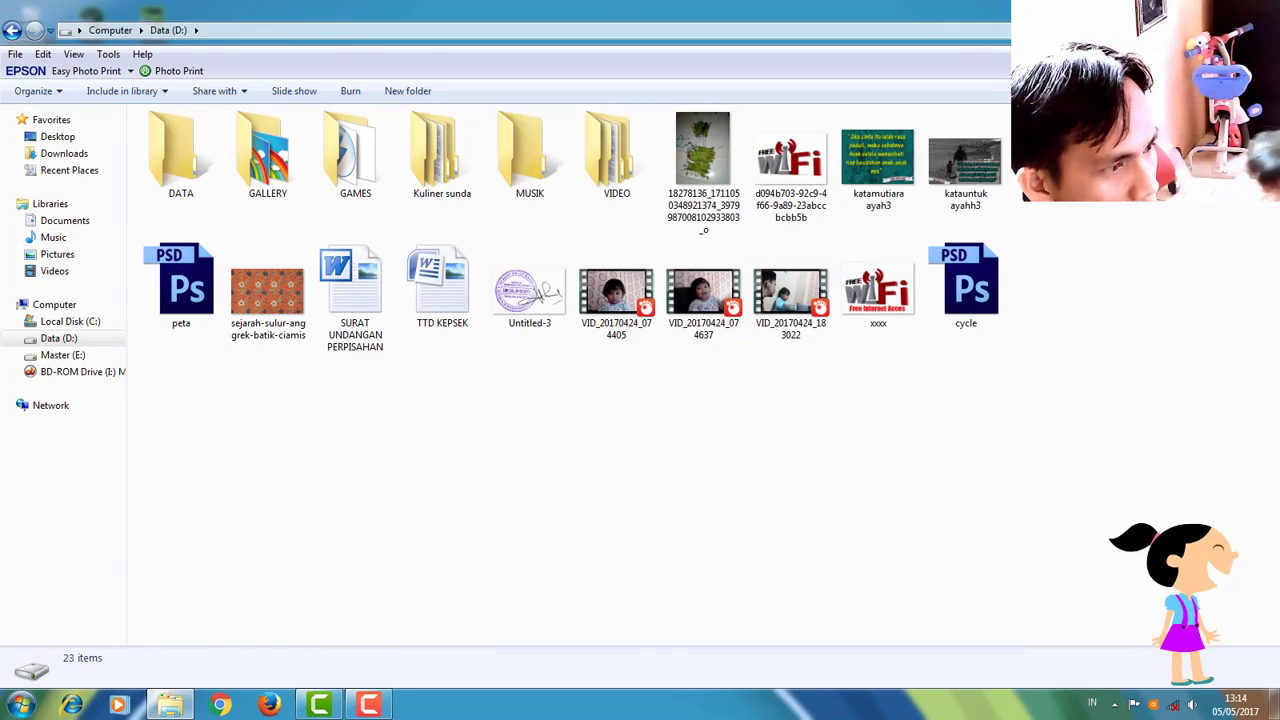
{"action": "left_click", "coordinate": [1203, 10]}
{"action": "right_click", "coordinate": [857, 168]}
{"action": "left_click", "coordinate": [898, 207]}
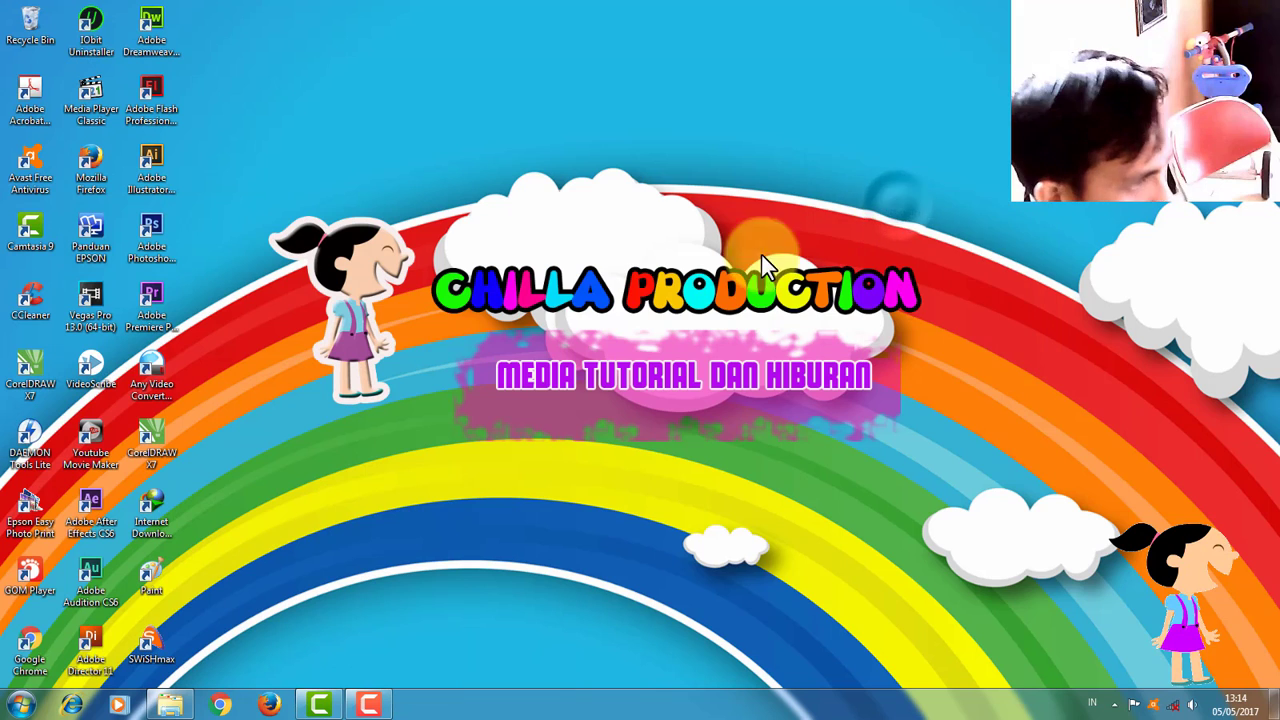
{"action": "right_click", "coordinate": [404, 334]}
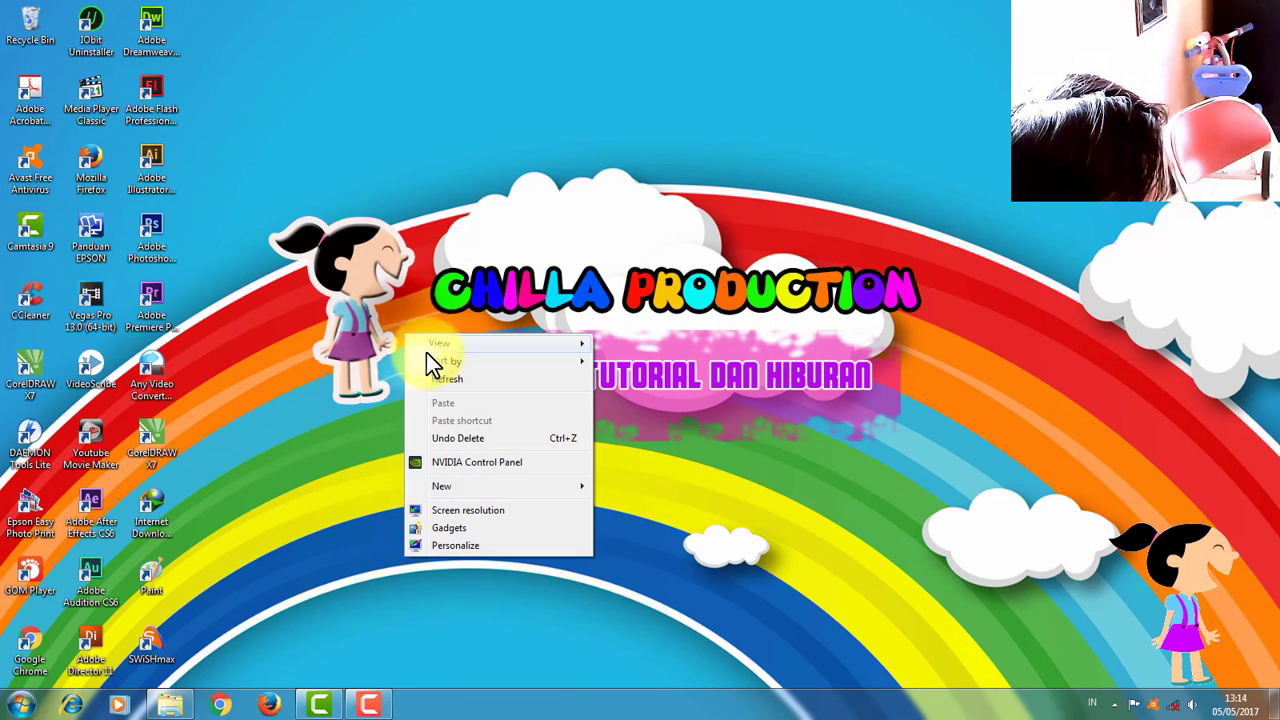
{"action": "left_click", "coordinate": [441, 377]}
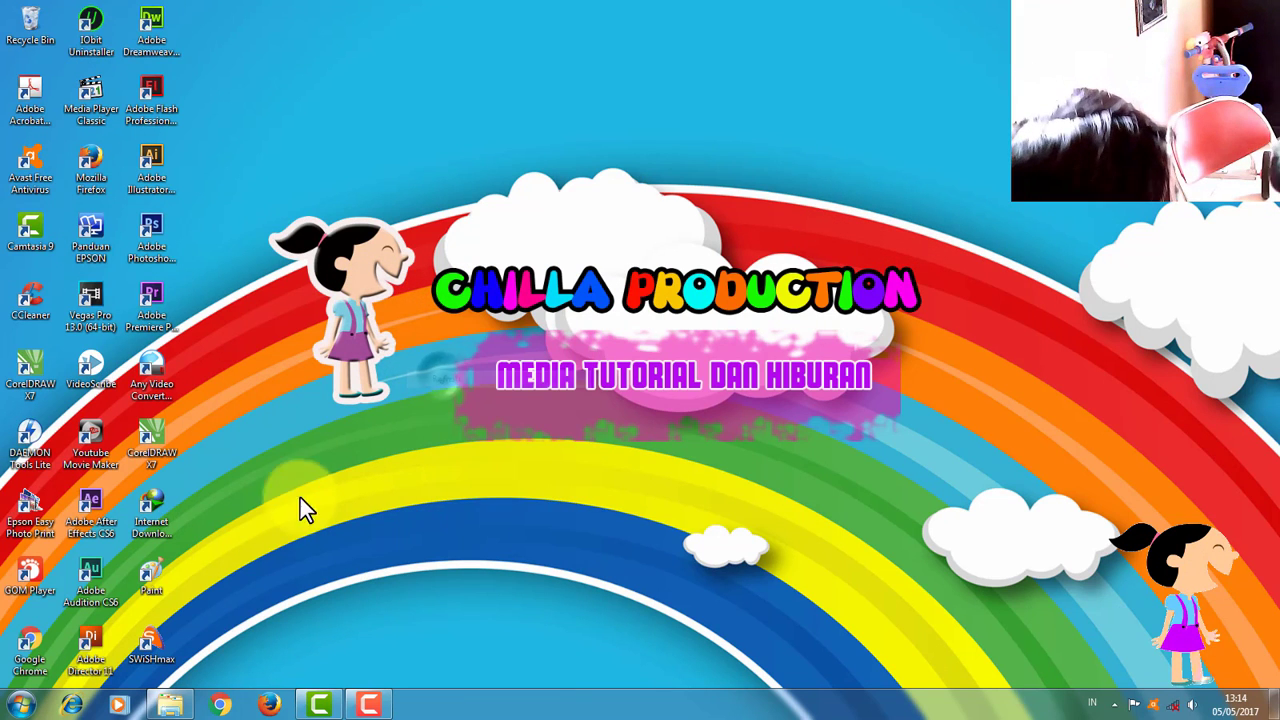
{"action": "double_click", "coordinate": [88, 513]}
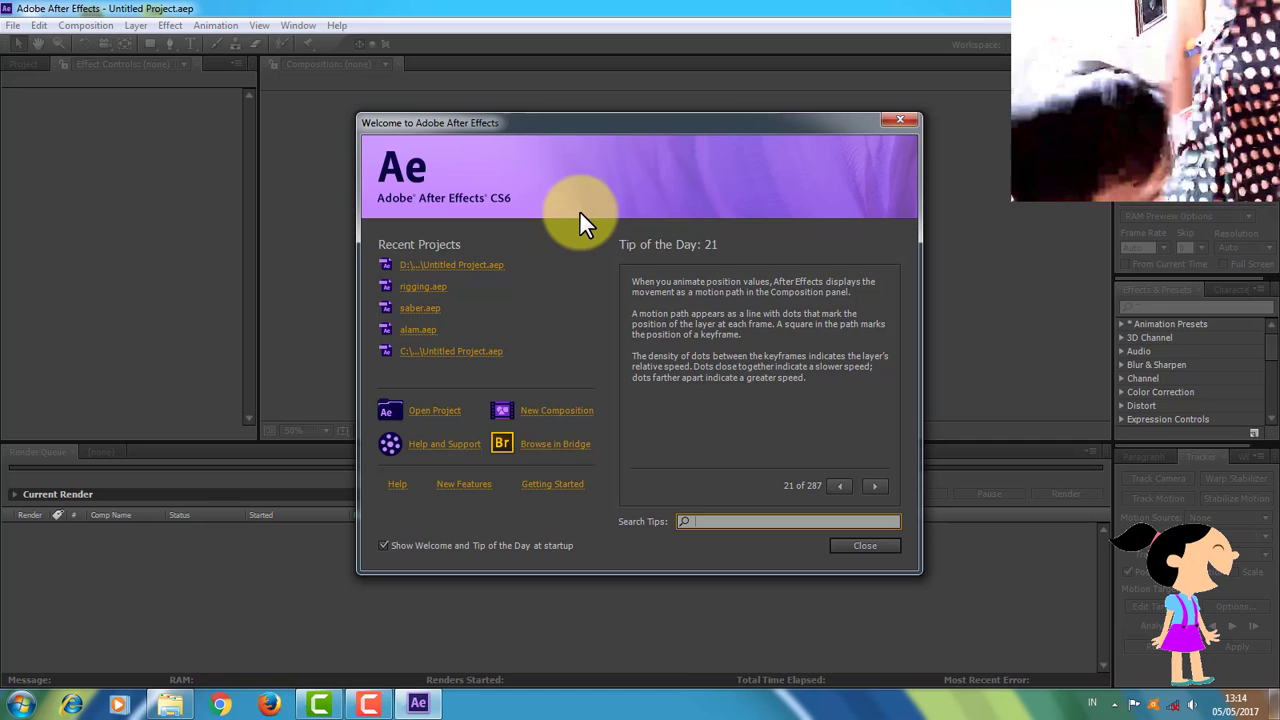
Start a new composition using the HDV/HDTV 720 29.97 preset
{"action": "left_click", "coordinate": [534, 410]}
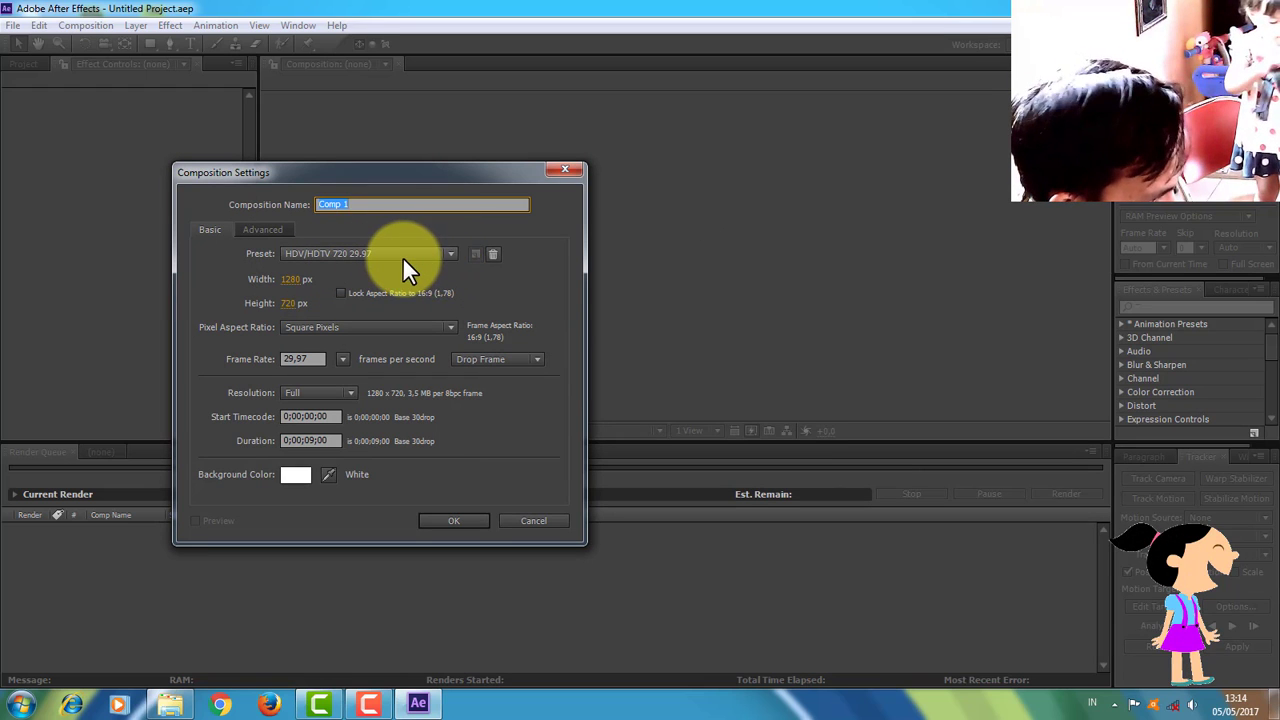
{"action": "left_click", "coordinate": [445, 253]}
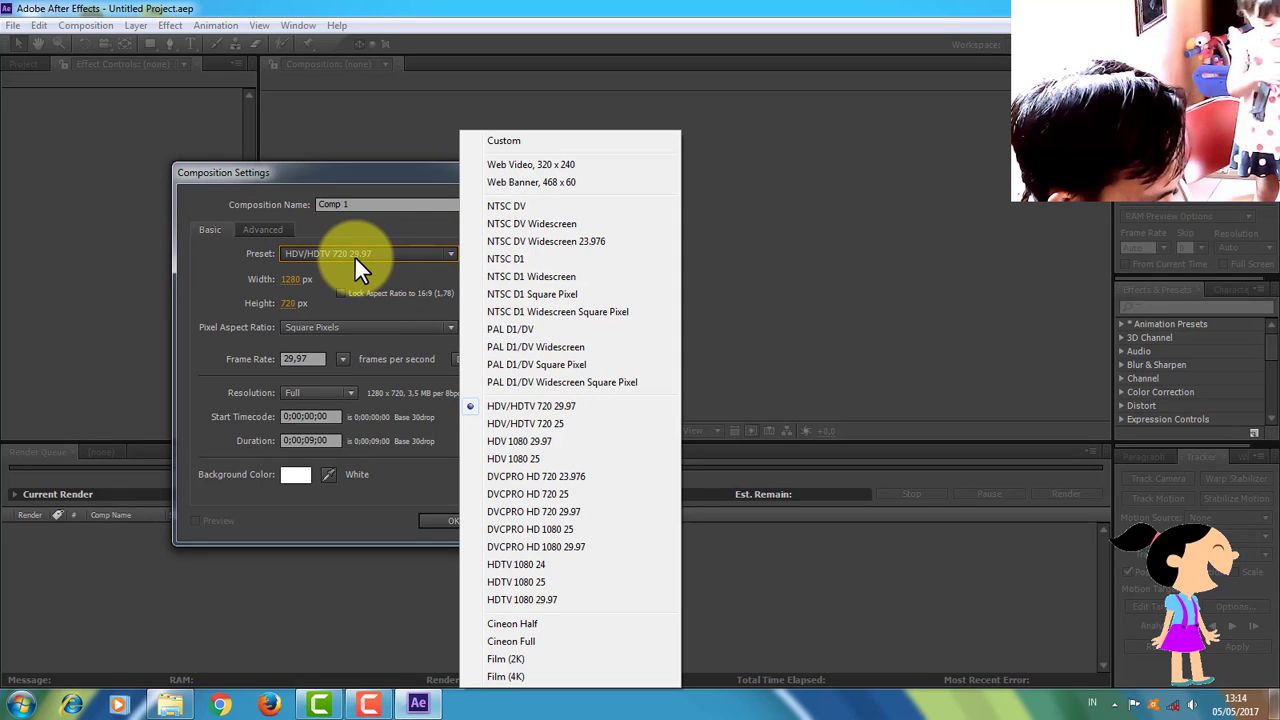
{"action": "left_click", "coordinate": [561, 405]}
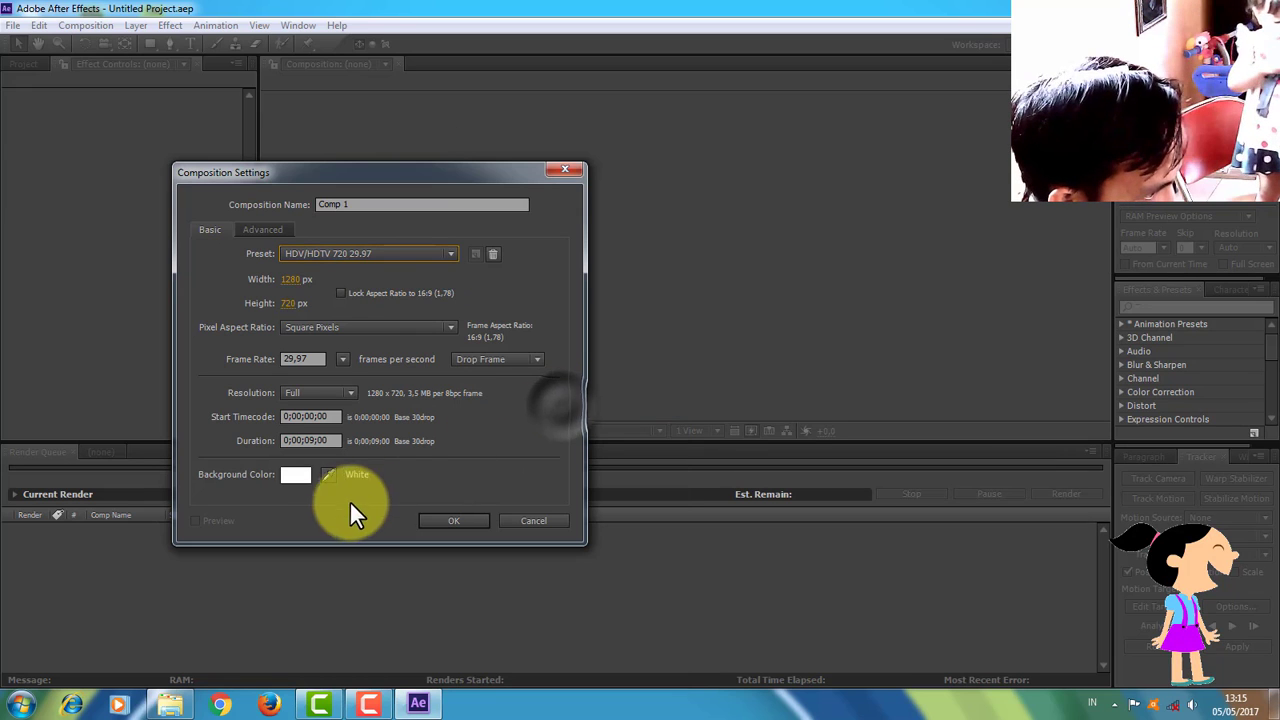
Give the new composition a deep orange background and a duration of 0;00;05;00, and create it
{"action": "left_click", "coordinate": [298, 475]}
{"action": "left_click_drag", "start_coordinate": [708, 472], "coordinate": [709, 503]}
{"action": "left_click", "coordinate": [681, 314]}
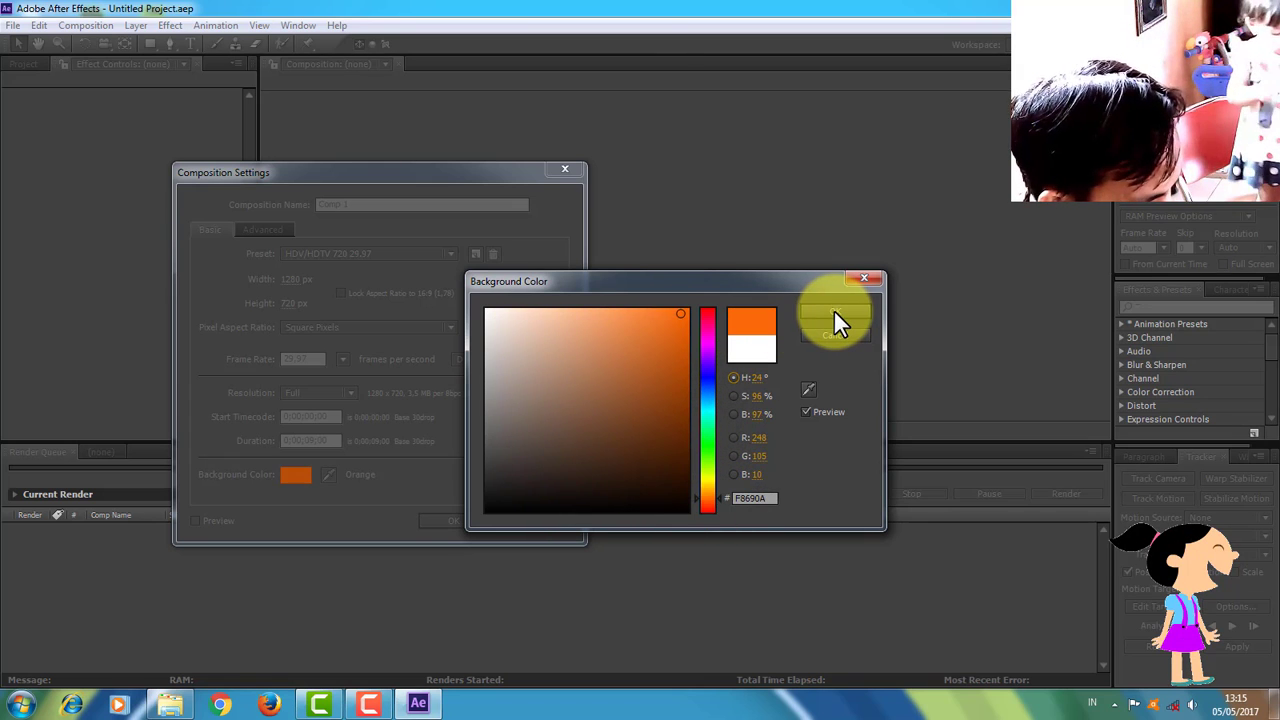
{"action": "left_click", "coordinate": [677, 356]}
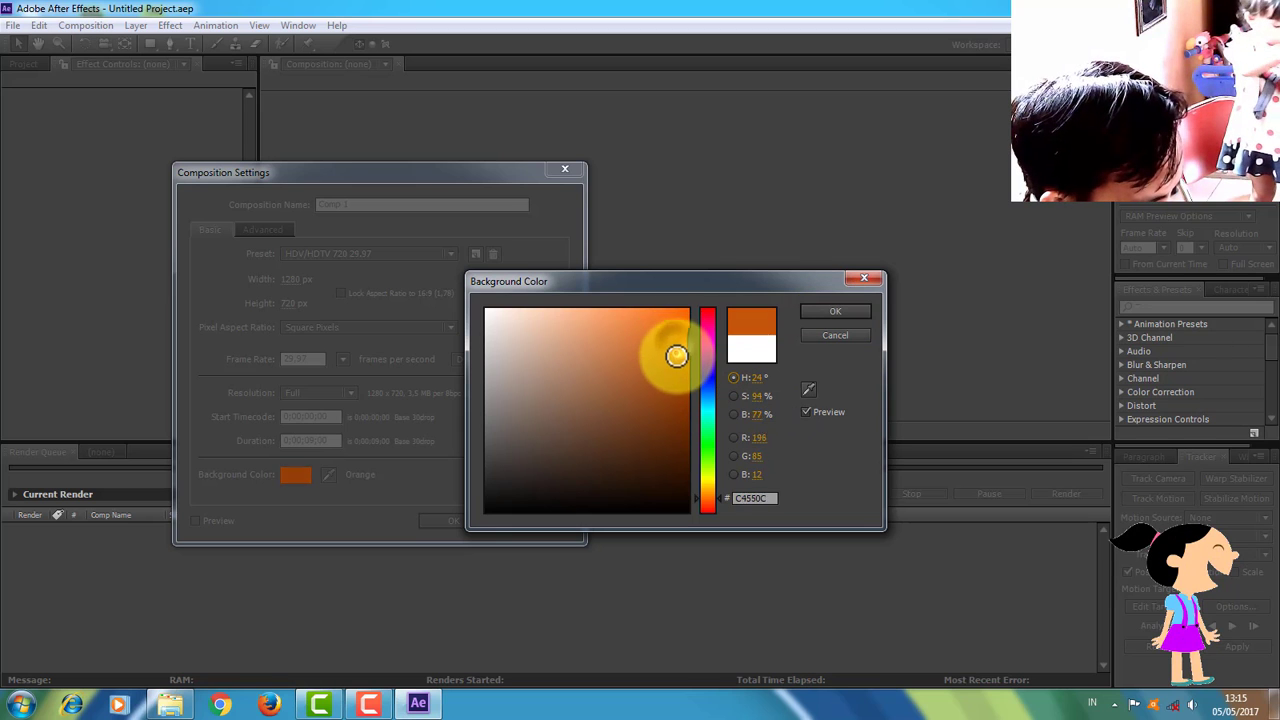
{"action": "left_click", "coordinate": [679, 366]}
{"action": "left_click", "coordinate": [822, 318]}
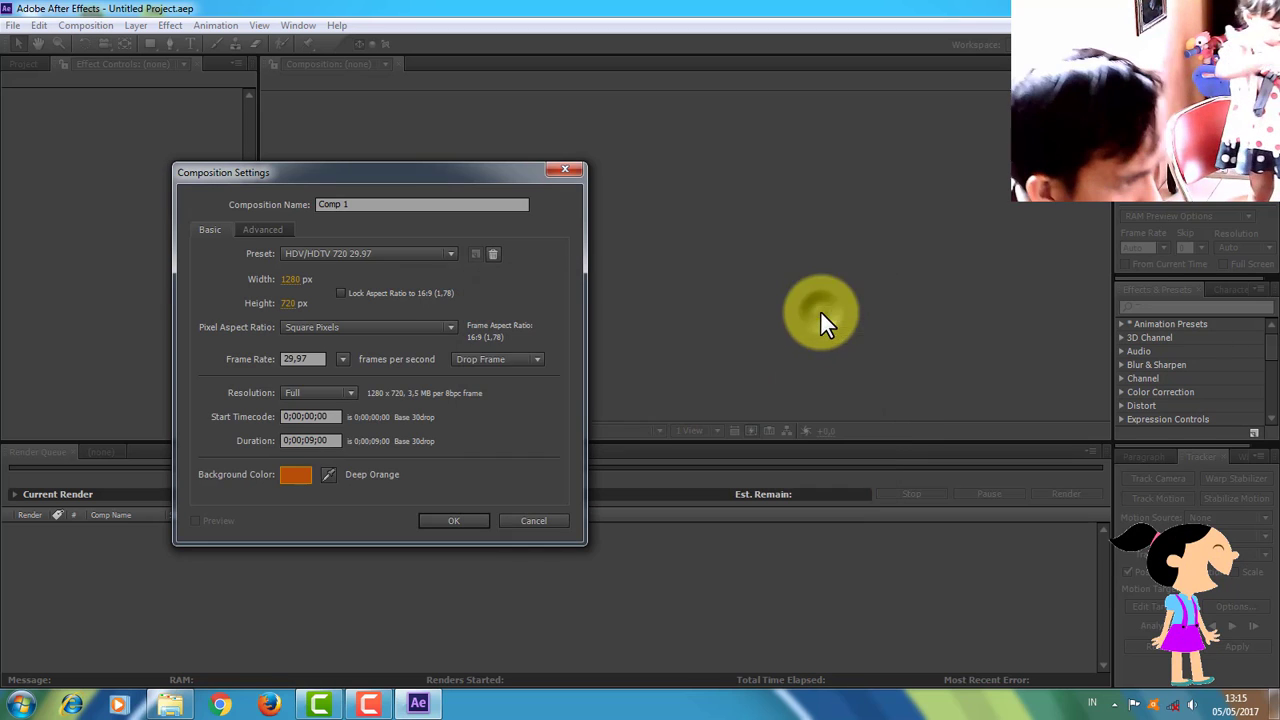
{"action": "left_click", "coordinate": [317, 447]}
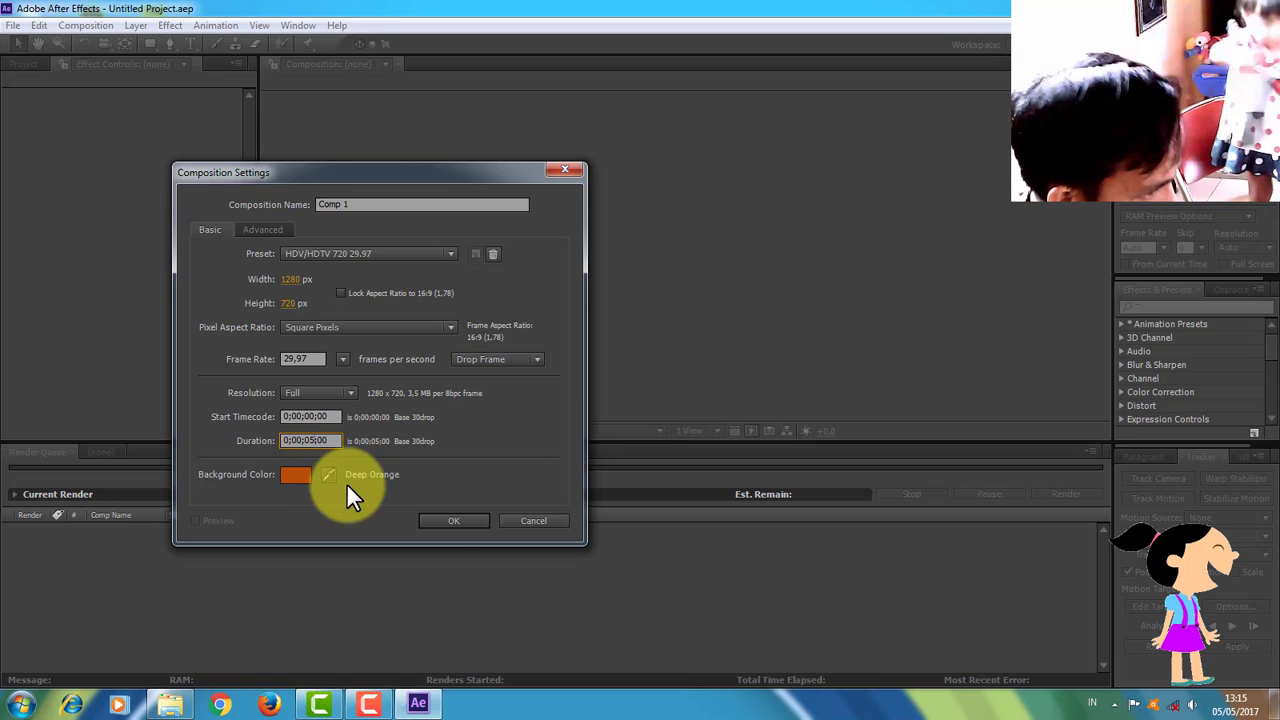
{"action": "left_click", "coordinate": [435, 522]}
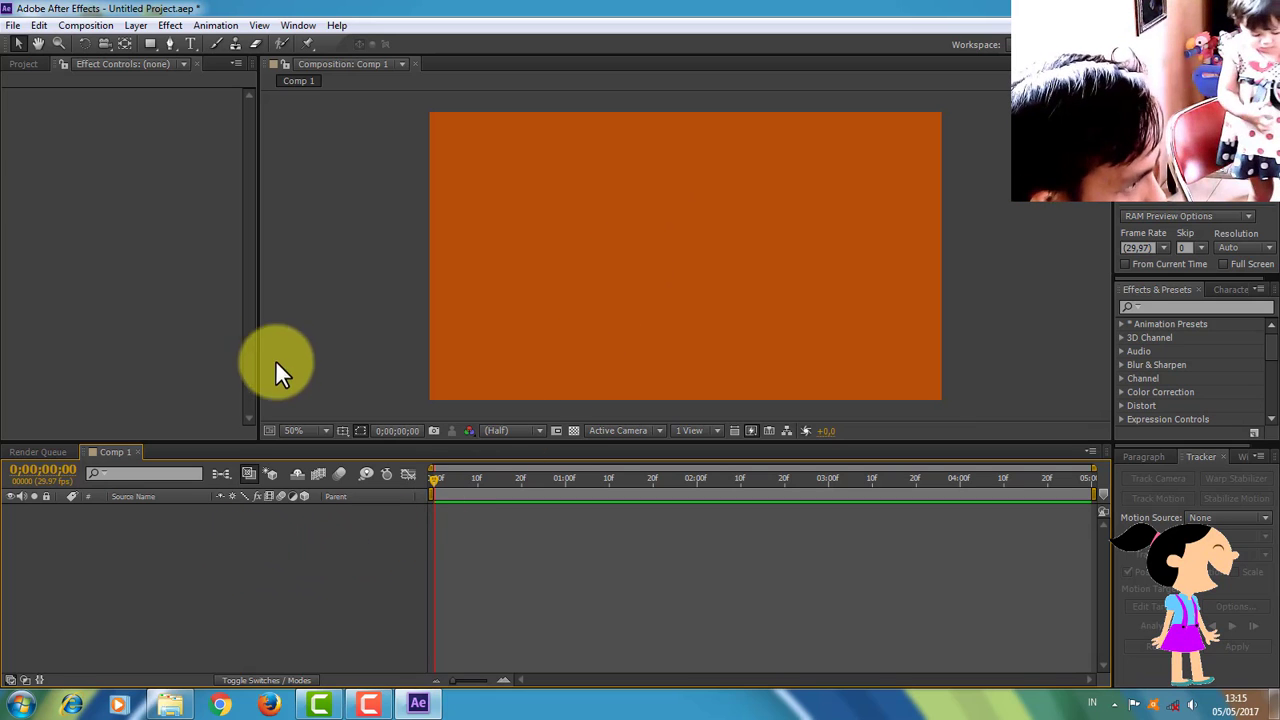
Add a 1280 x 720 px solid layer in dark orange 8D3804 to Comp 1
{"action": "right_click", "coordinate": [226, 531]}
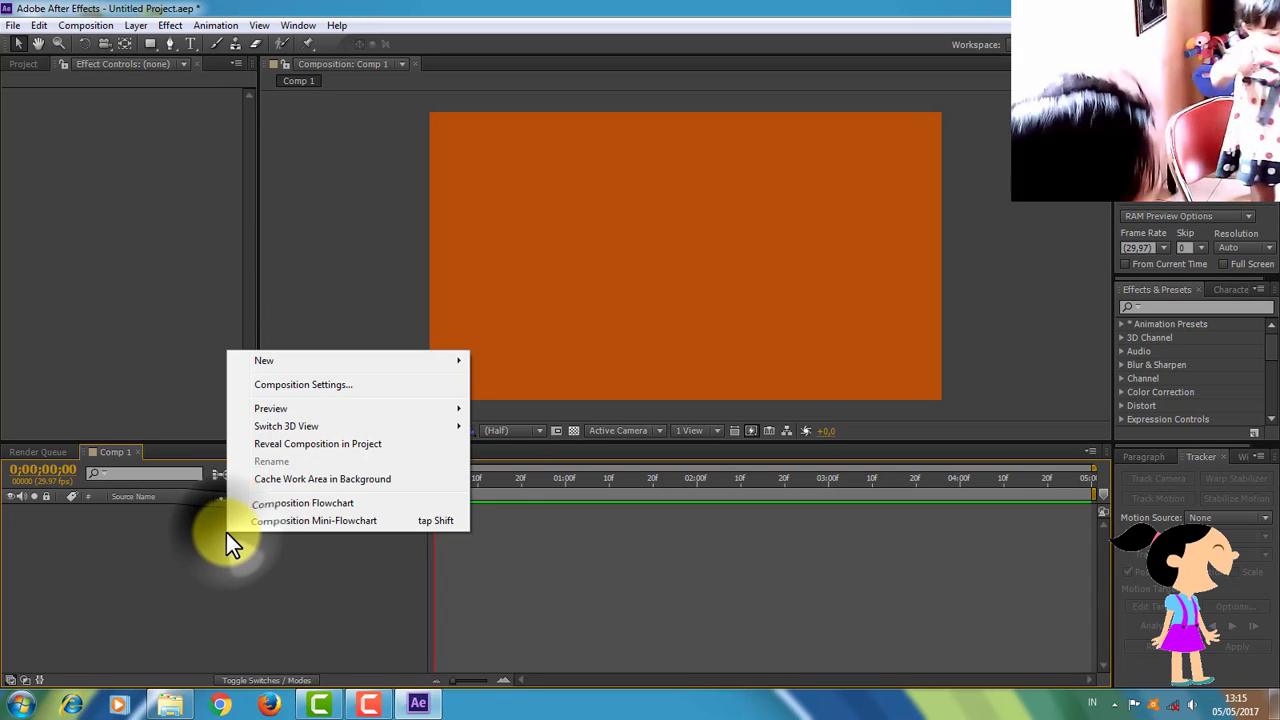
{"action": "left_click", "coordinate": [138, 27]}
{"action": "mouse_move", "coordinate": [391, 43]}
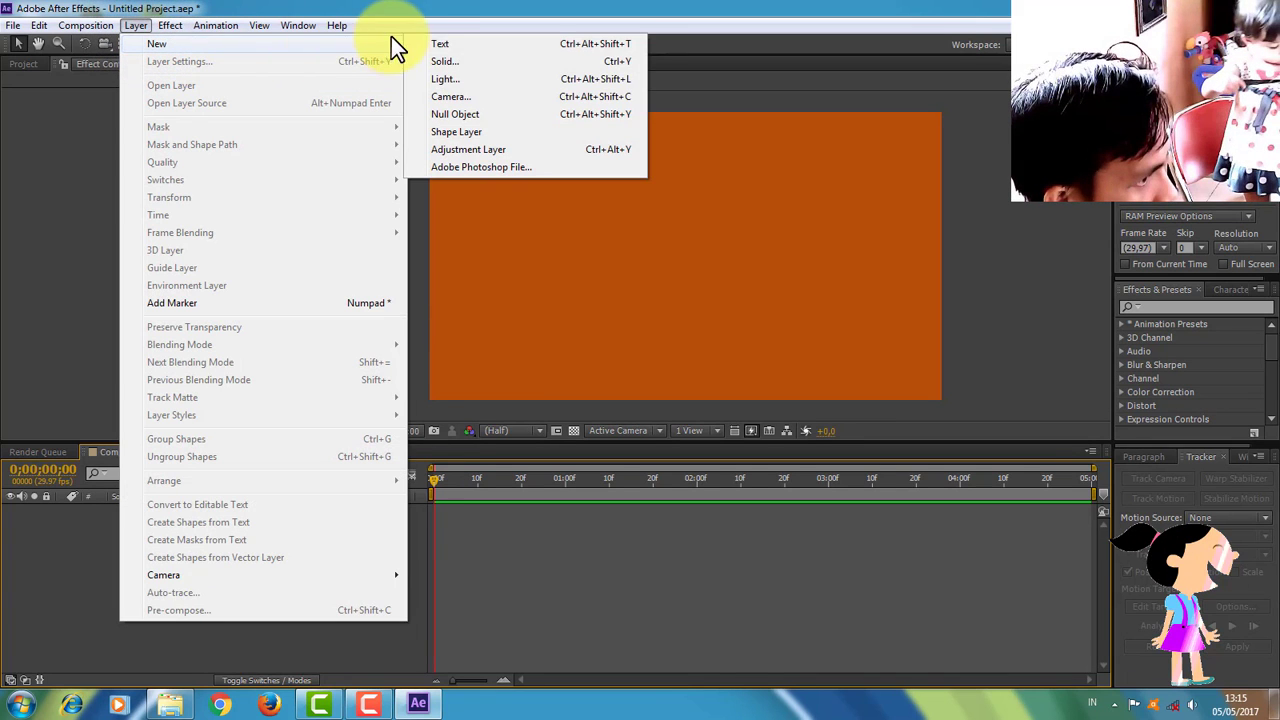
{"action": "left_click", "coordinate": [443, 60]}
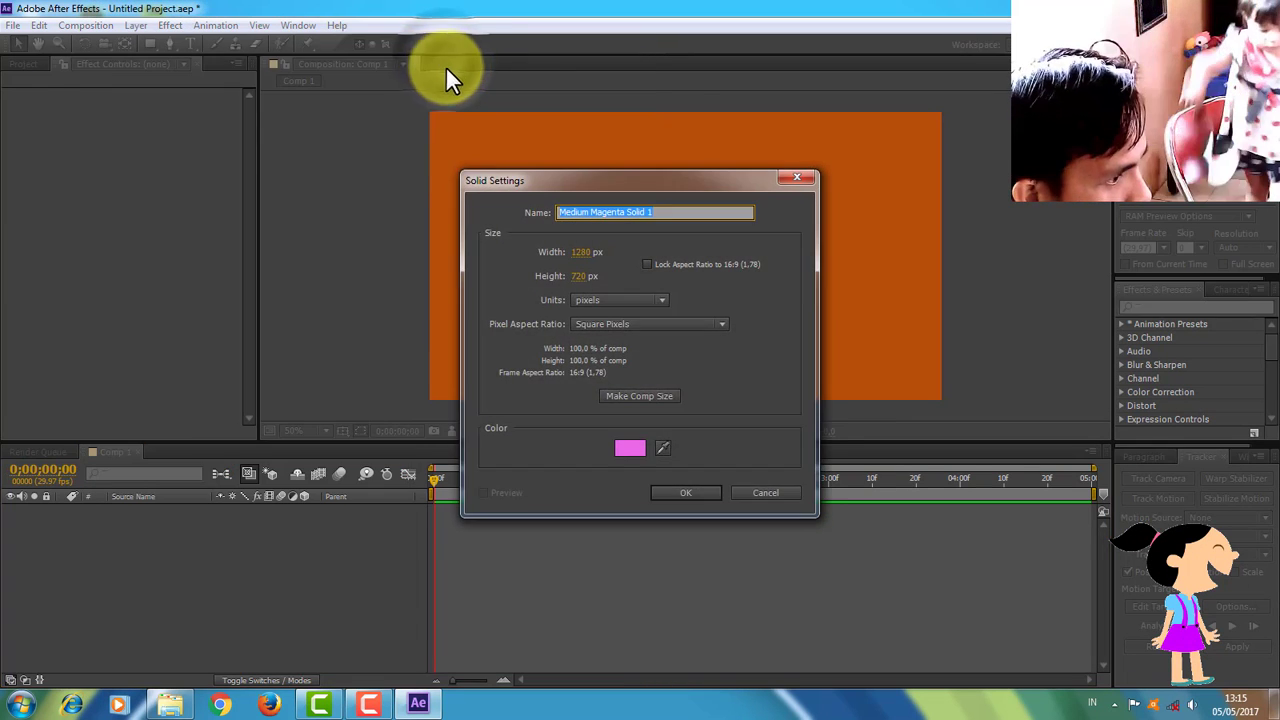
{"action": "left_click", "coordinate": [628, 449]}
{"action": "left_click_drag", "start_coordinate": [708, 449], "coordinate": [710, 502]}
{"action": "left_click", "coordinate": [681, 399]}
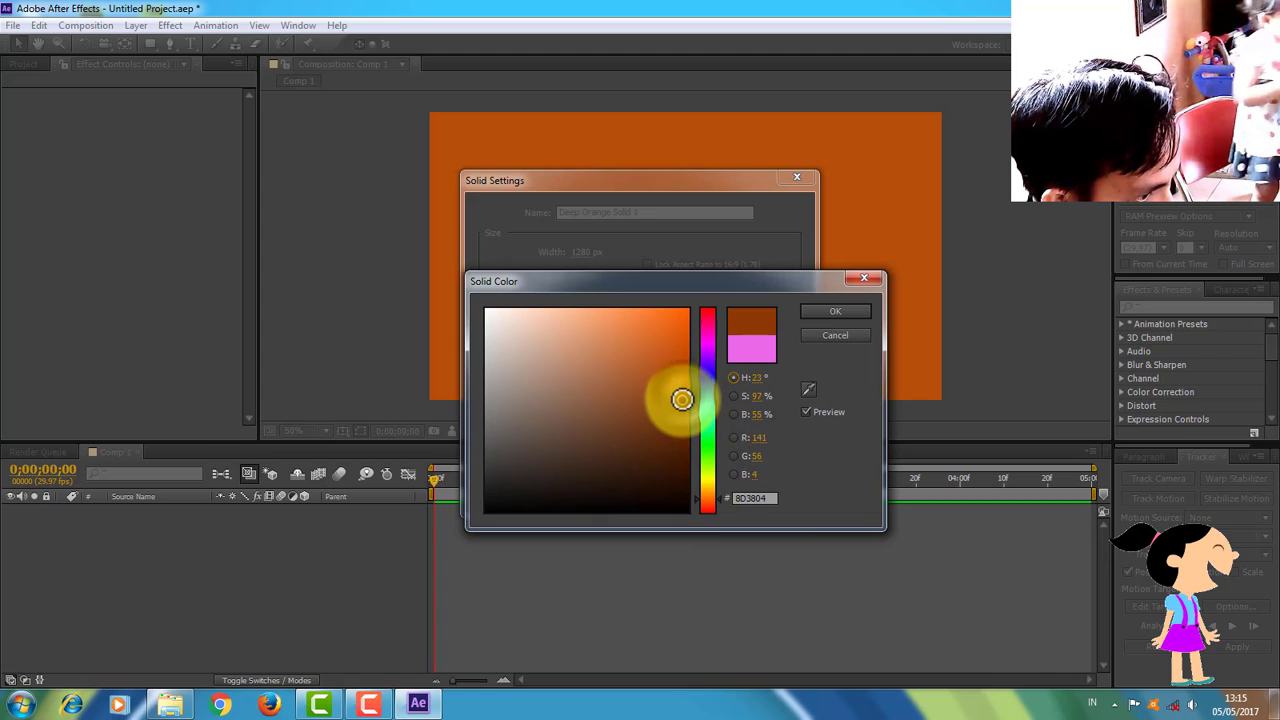
{"action": "left_click", "coordinate": [812, 311]}
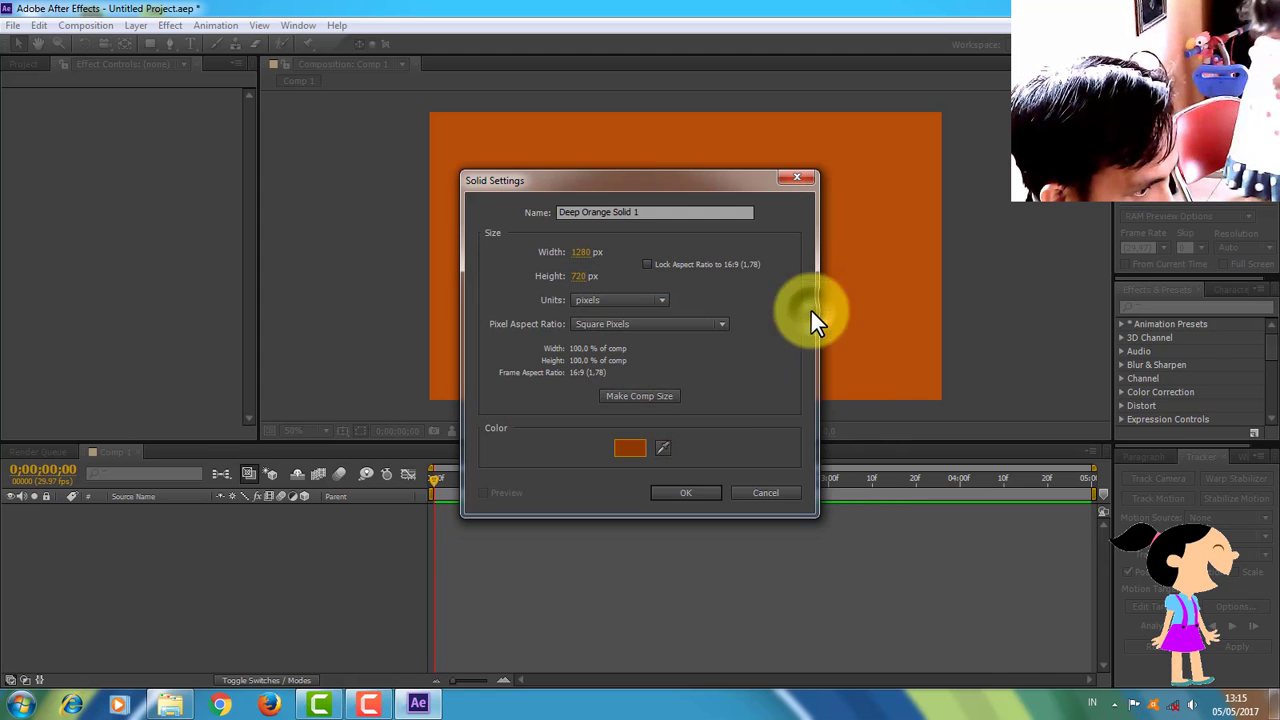
{"action": "left_click", "coordinate": [678, 489]}
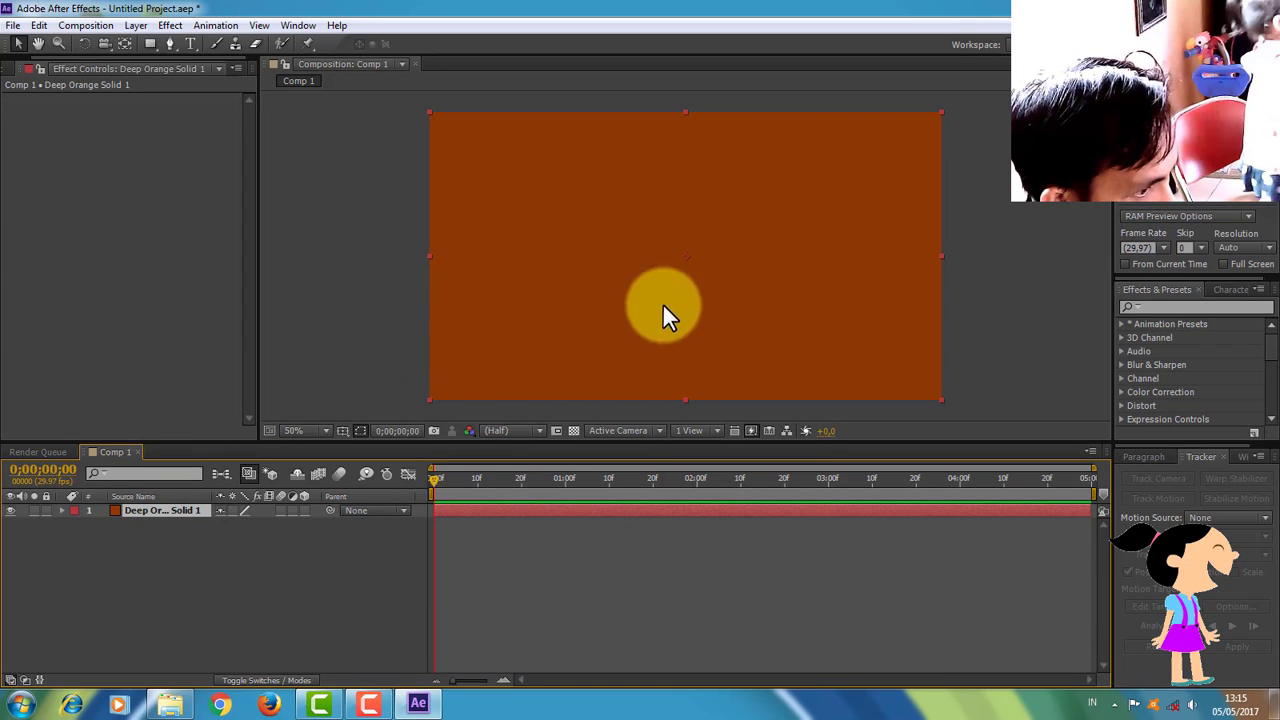
Draw a wide elliptical mask on the solid across the lower part of the frame, extending past both sides and the bottom edge
{"action": "left_click", "coordinate": [150, 45]}
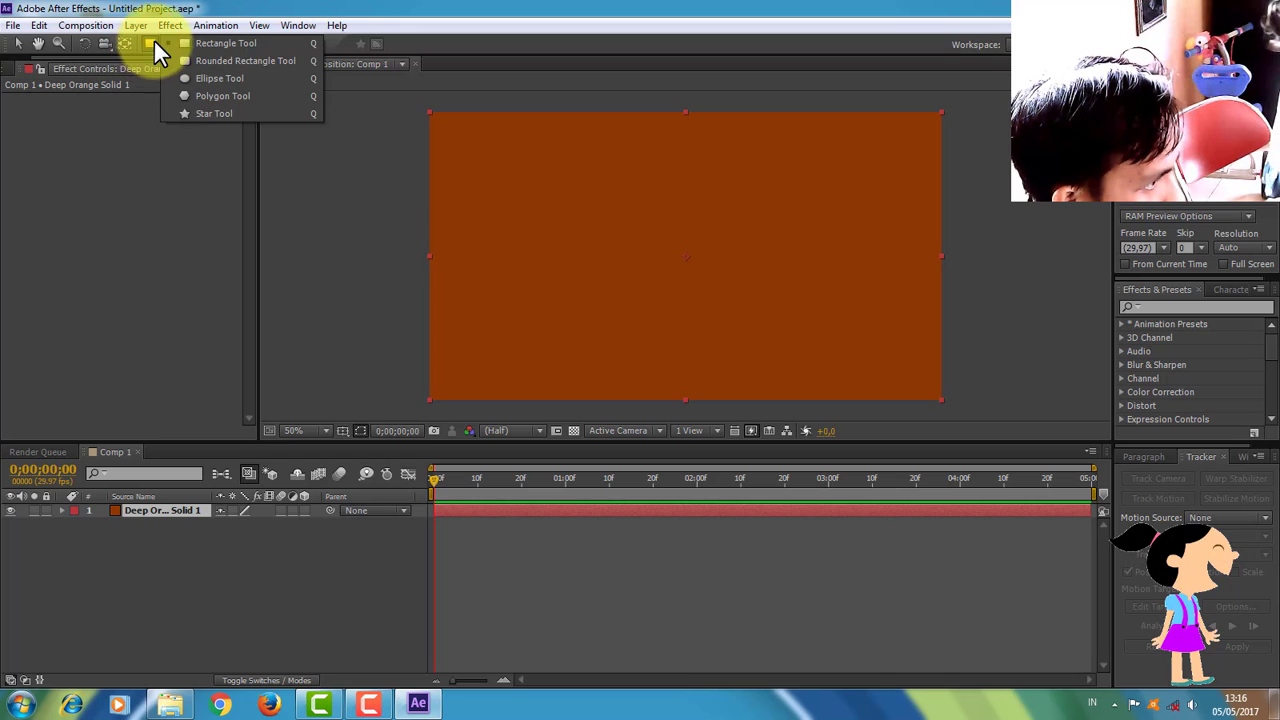
{"action": "left_click", "coordinate": [200, 78]}
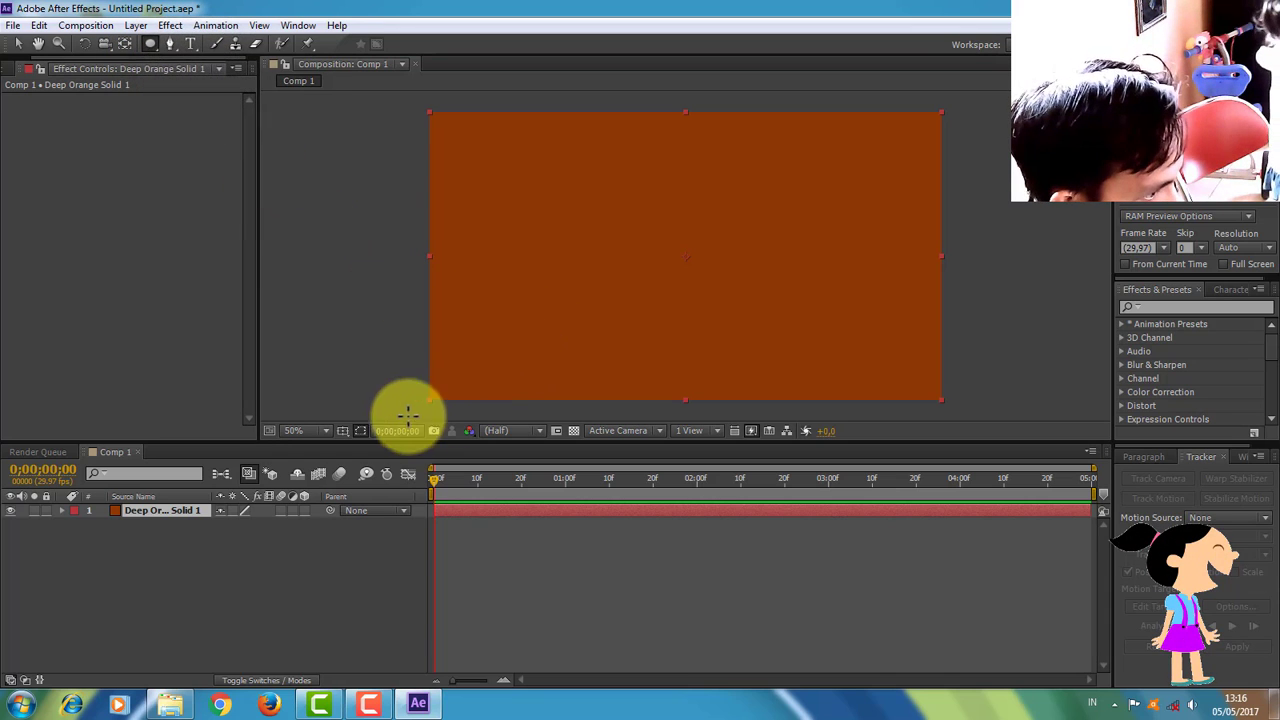
{"action": "left_click", "coordinate": [326, 428]}
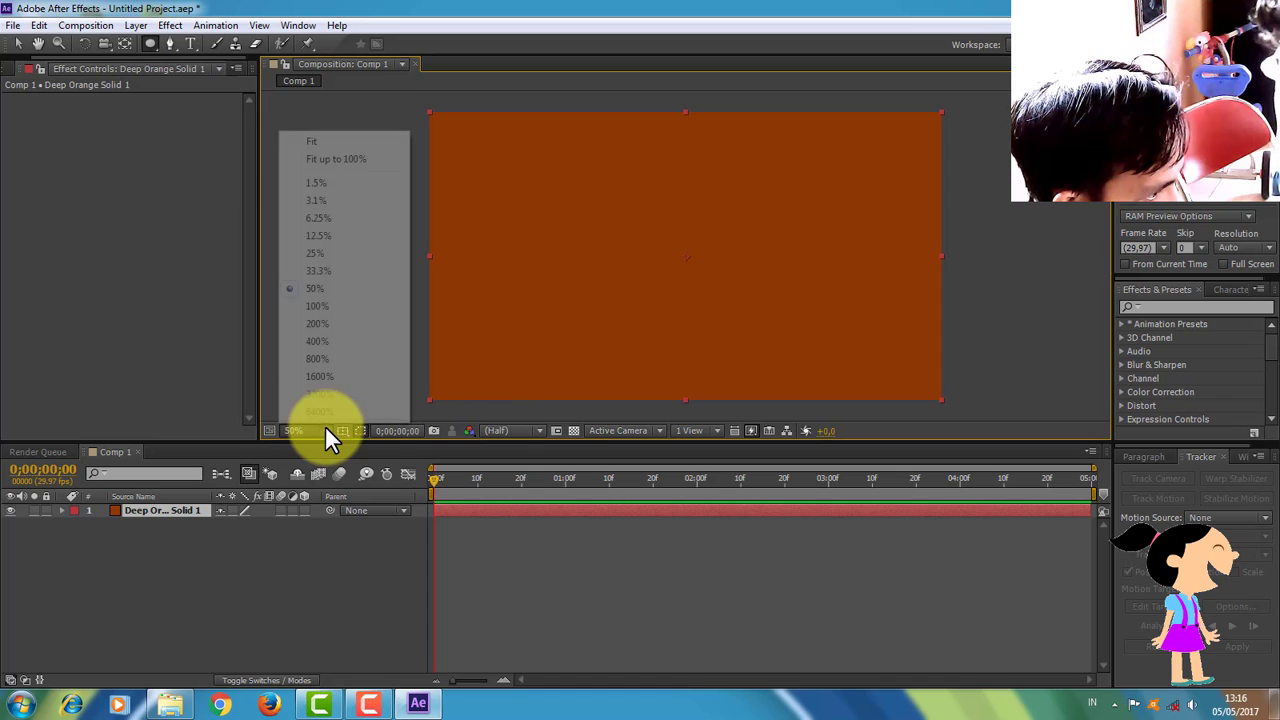
{"action": "left_click", "coordinate": [317, 270]}
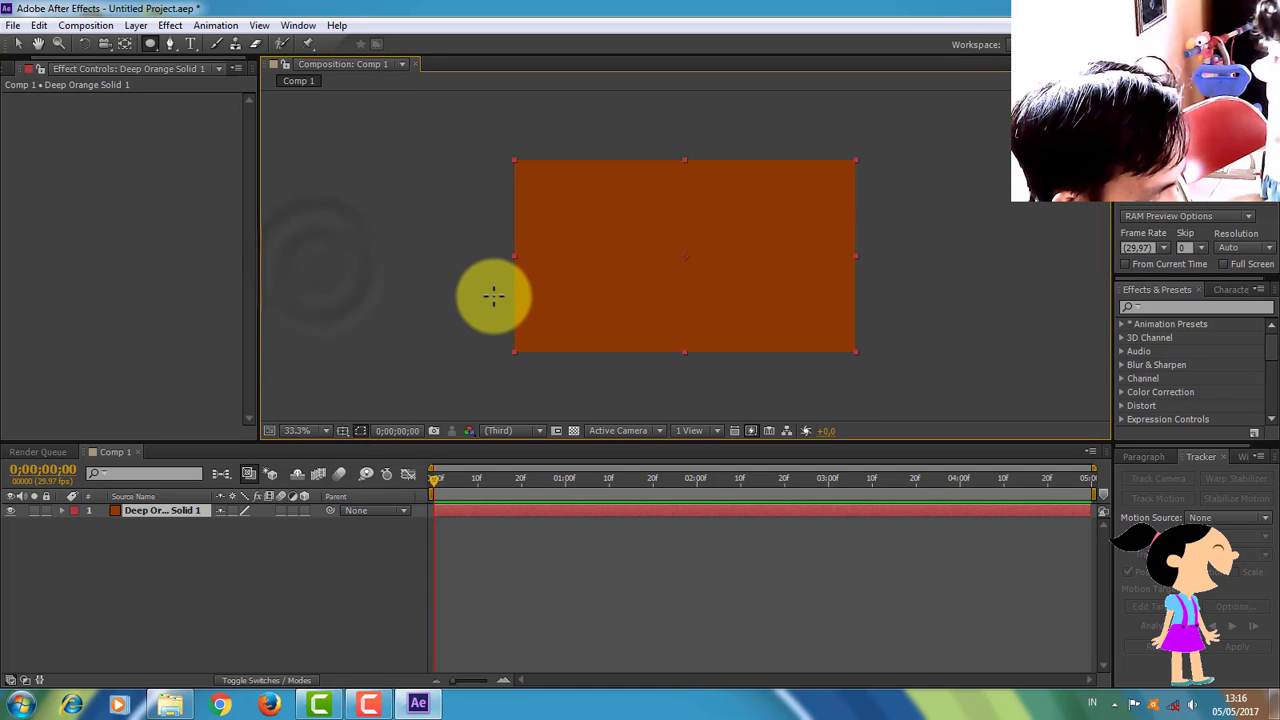
{"action": "left_click_drag", "start_coordinate": [494, 293], "coordinate": [886, 391]}
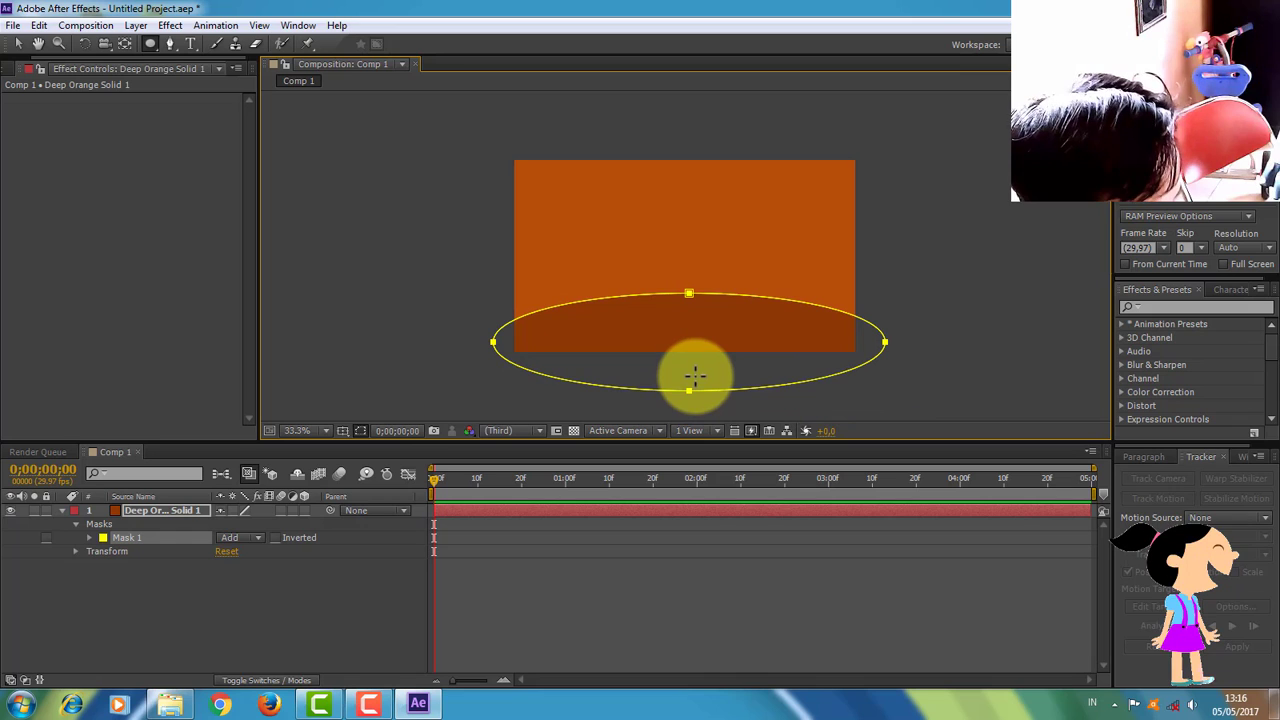
Hide the mask outline in the composition view and switch to the Selection tool
{"action": "left_click", "coordinate": [136, 29]}
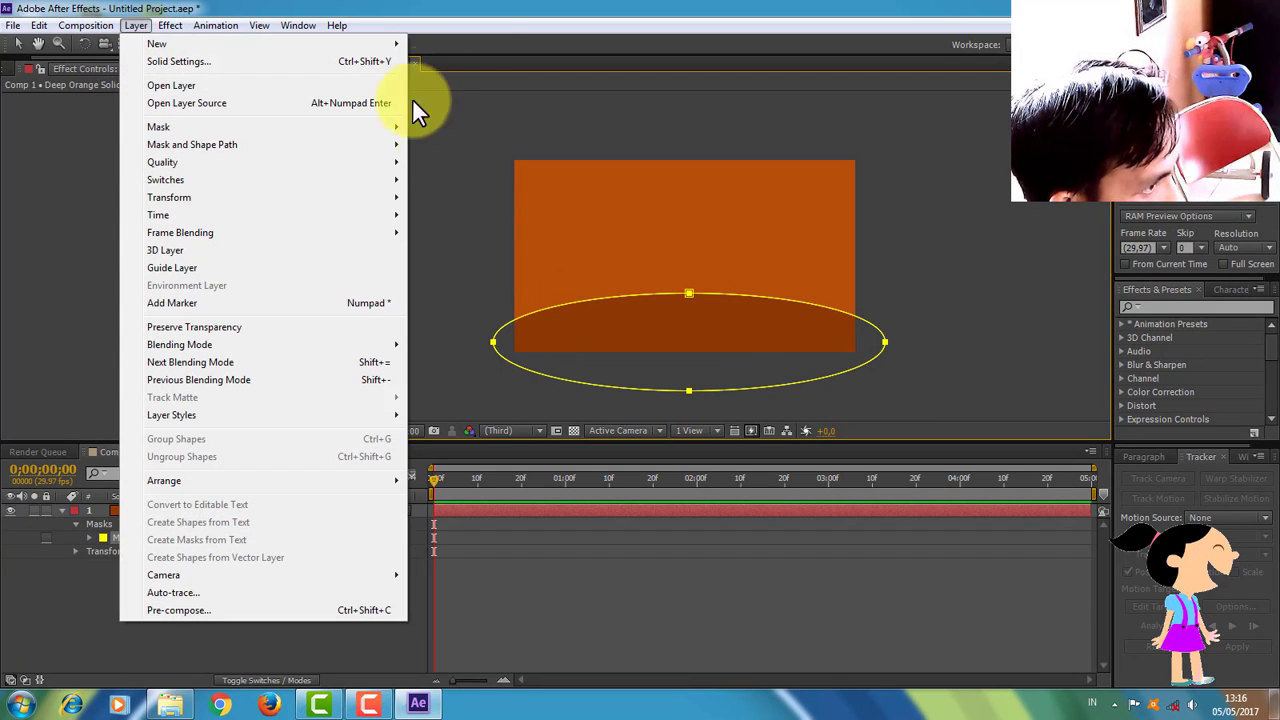
{"action": "left_click", "coordinate": [474, 1]}
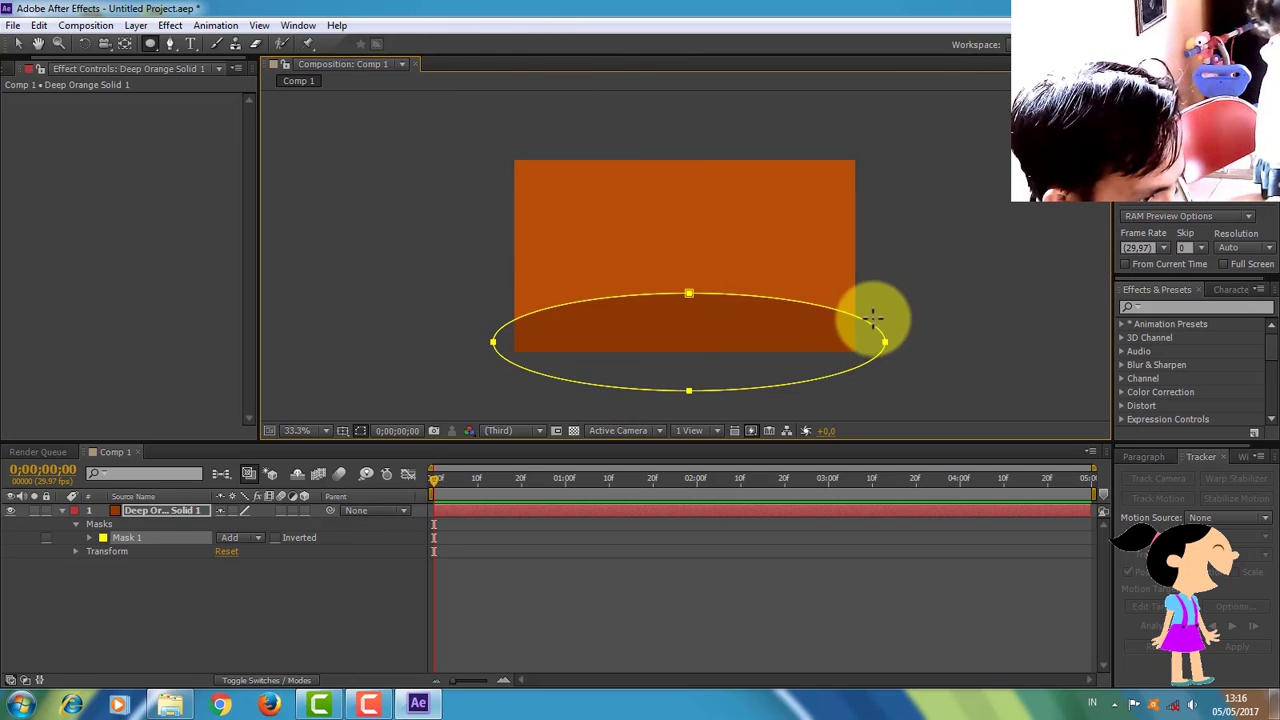
{"action": "left_click", "coordinate": [357, 429]}
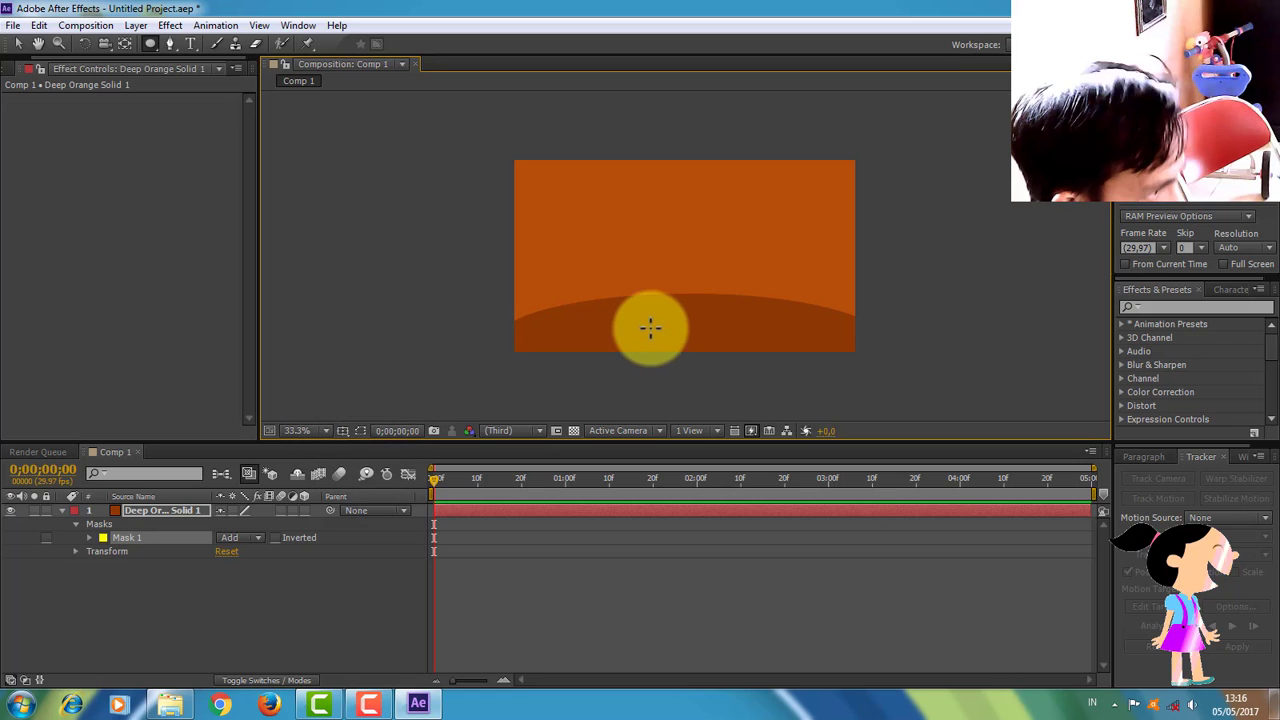
{"action": "left_click", "coordinate": [18, 43]}
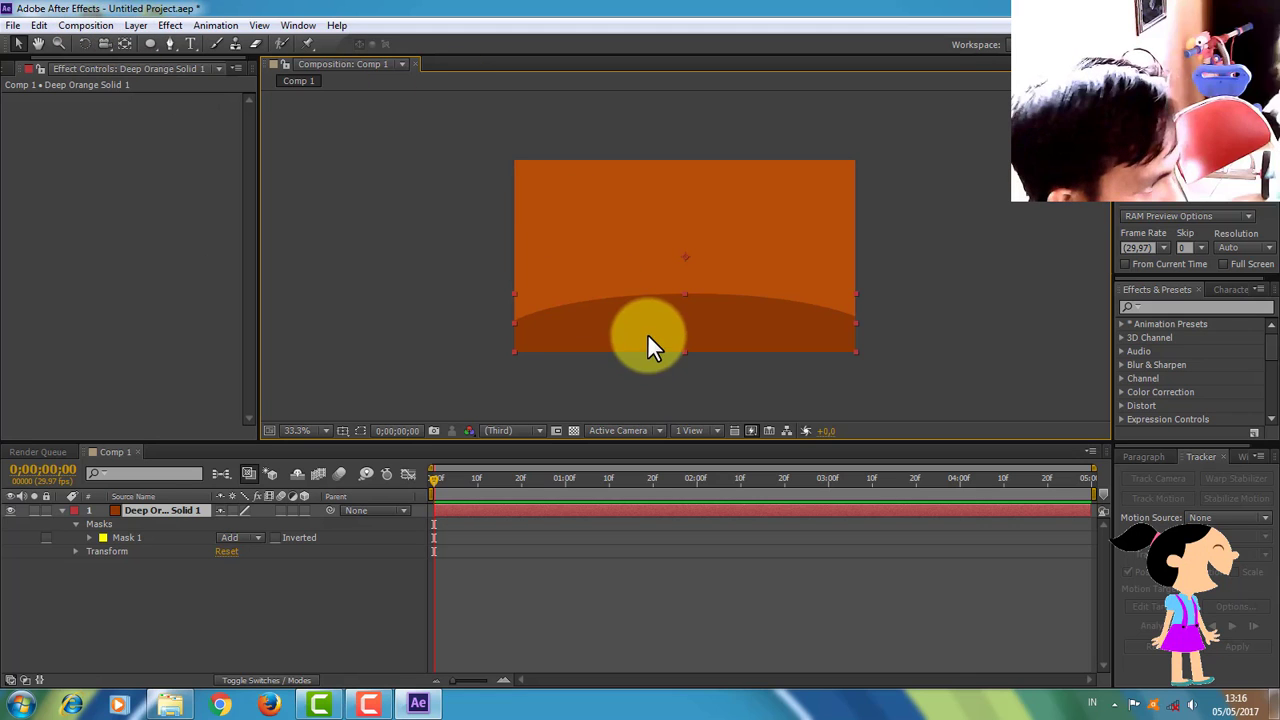
Change the masked floor solid's color to a bright orange in its solid settings
{"action": "left_click", "coordinate": [135, 25]}
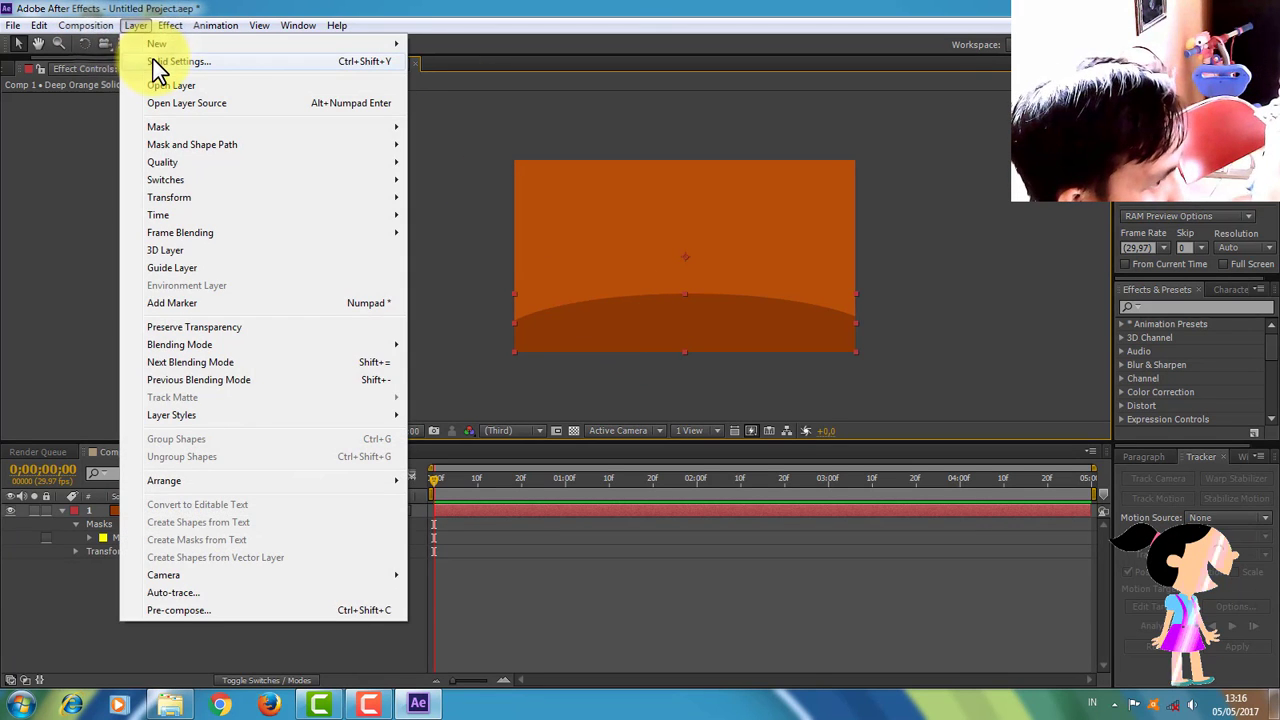
{"action": "left_click", "coordinate": [153, 60]}
{"action": "left_click", "coordinate": [639, 427]}
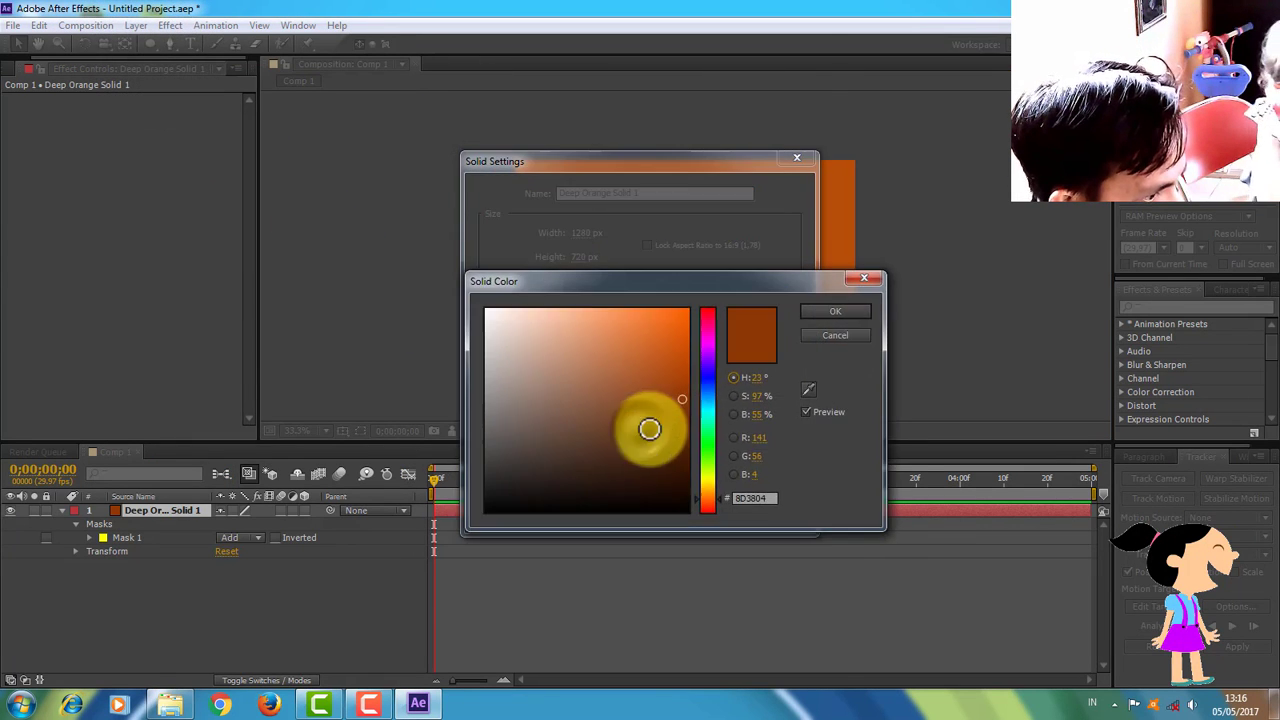
{"action": "left_click_drag", "start_coordinate": [707, 435], "coordinate": [709, 503]}
{"action": "left_click_drag", "start_coordinate": [681, 399], "coordinate": [683, 316]}
{"action": "left_click", "coordinate": [835, 311]}
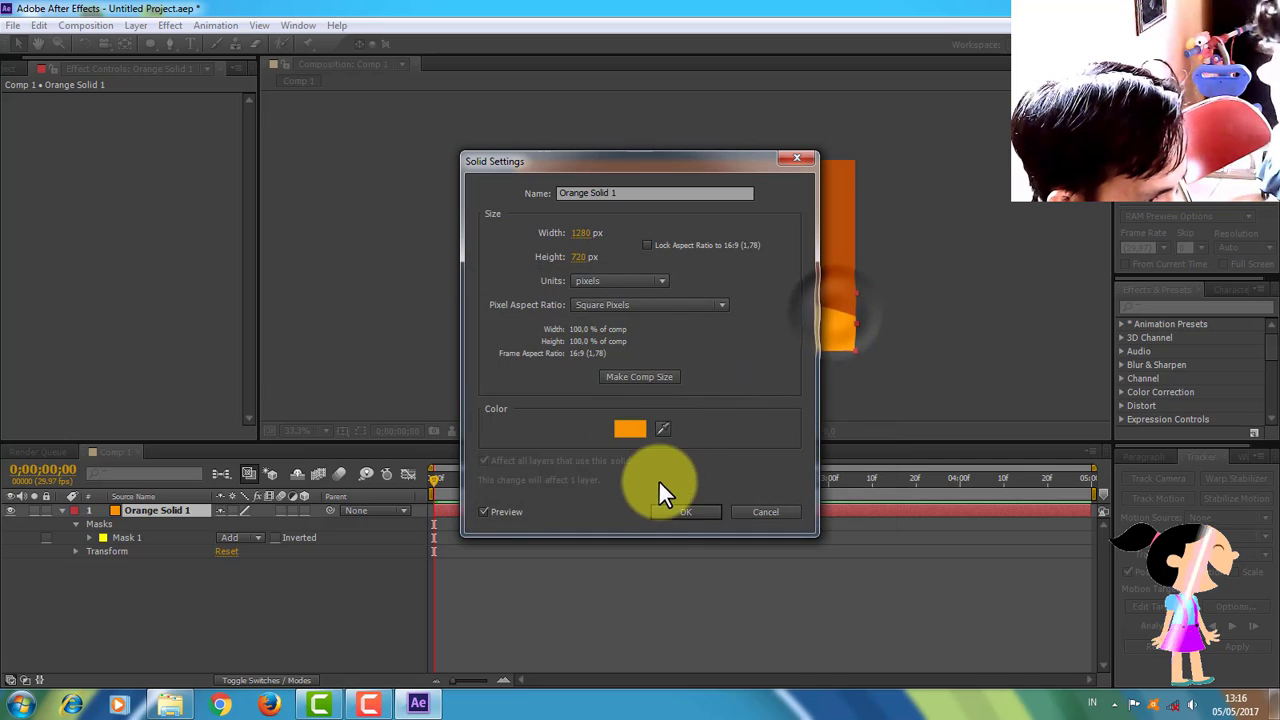
{"action": "left_click", "coordinate": [672, 516]}
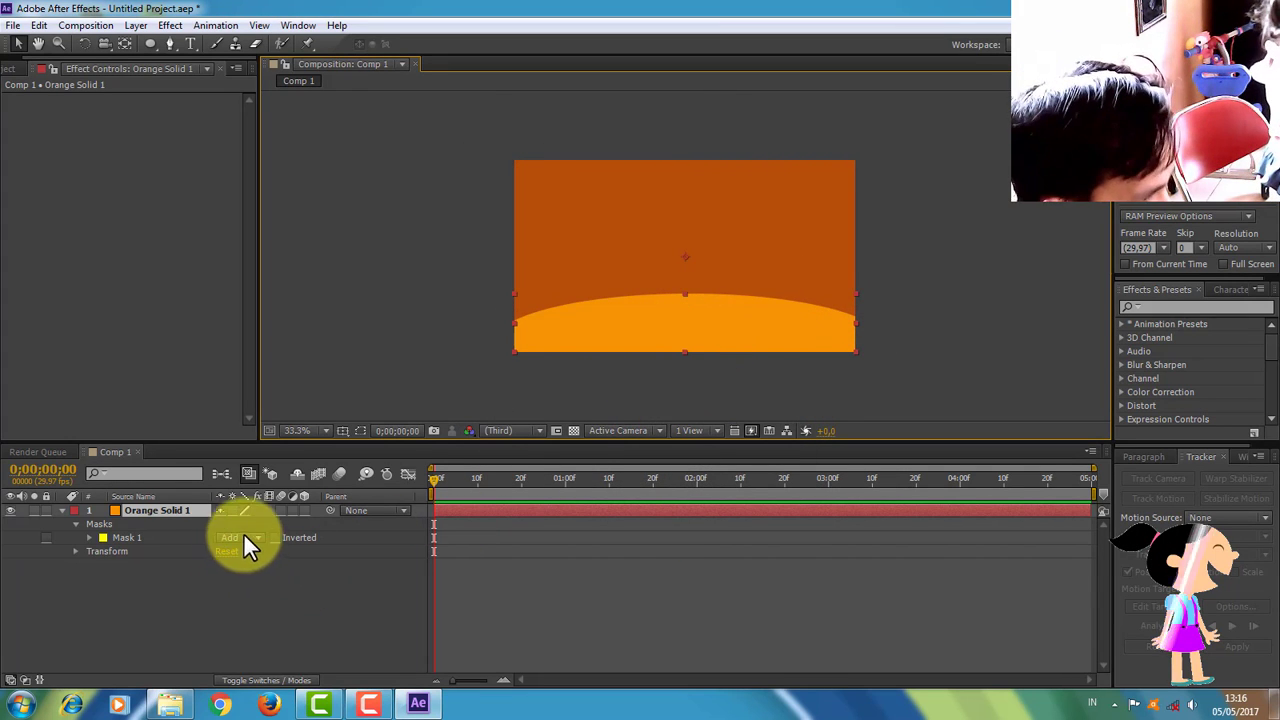
Set the feather of Mask 1 on Orange Solid 1 to 97 pixels and collapse the layer's properties
{"action": "left_click", "coordinate": [129, 531]}
{"action": "left_click", "coordinate": [89, 538]}
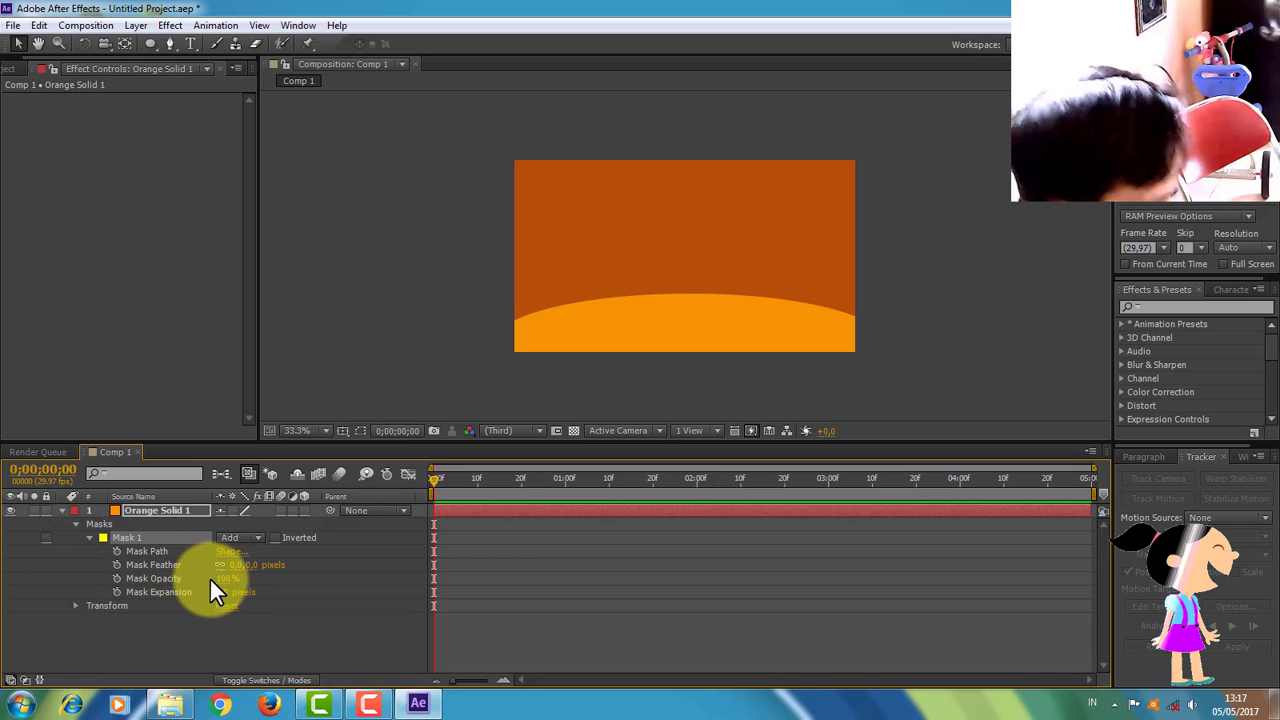
{"action": "mouse_move", "coordinate": [249, 570]}
{"action": "left_mouse_down"}
{"action": "mouse_move", "coordinate": [266, 563]}
{"action": "mouse_move", "coordinate": [244, 564]}
{"action": "left_mouse_up"}
{"action": "left_click_drag", "start_coordinate": [279, 566], "coordinate": [341, 568]}
{"action": "left_click_drag", "start_coordinate": [621, 297], "coordinate": [662, 286]}
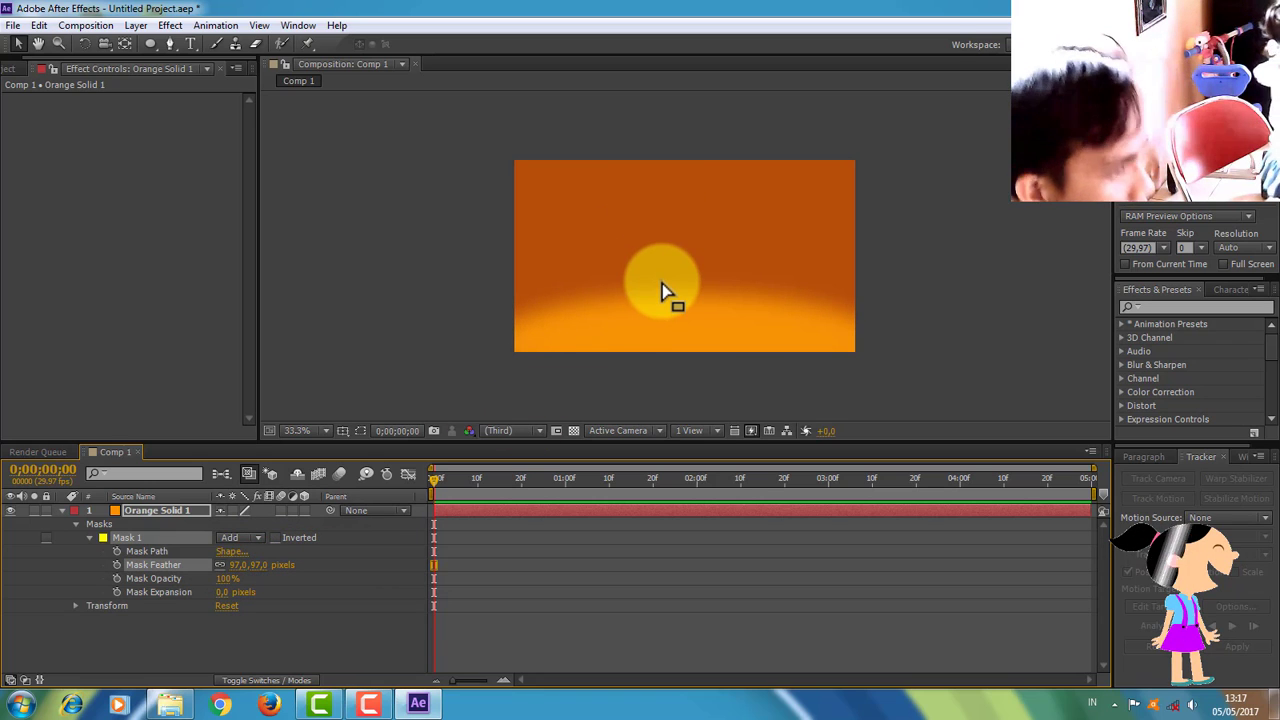
{"action": "left_click", "coordinate": [61, 510]}
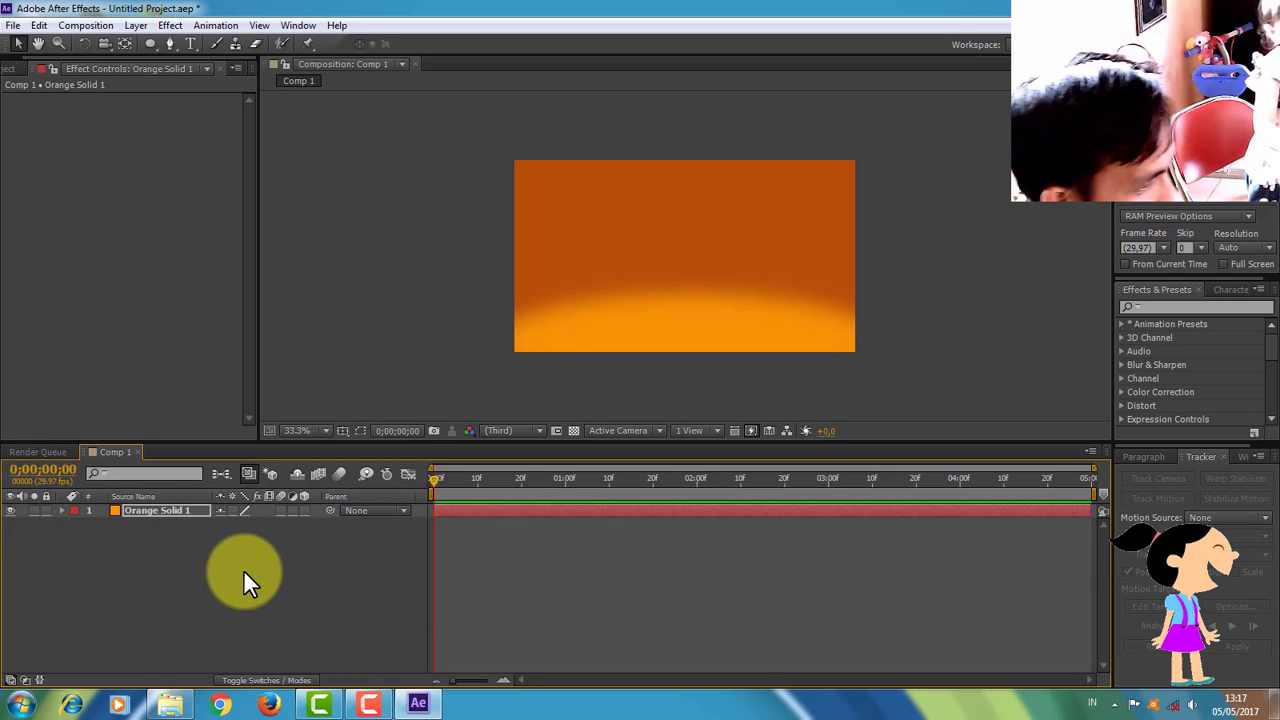
Import cycle.psd from drive D: as Composition - Retain Layer Sizes with Editable Layer Styles
{"action": "left_click", "coordinate": [11, 70]}
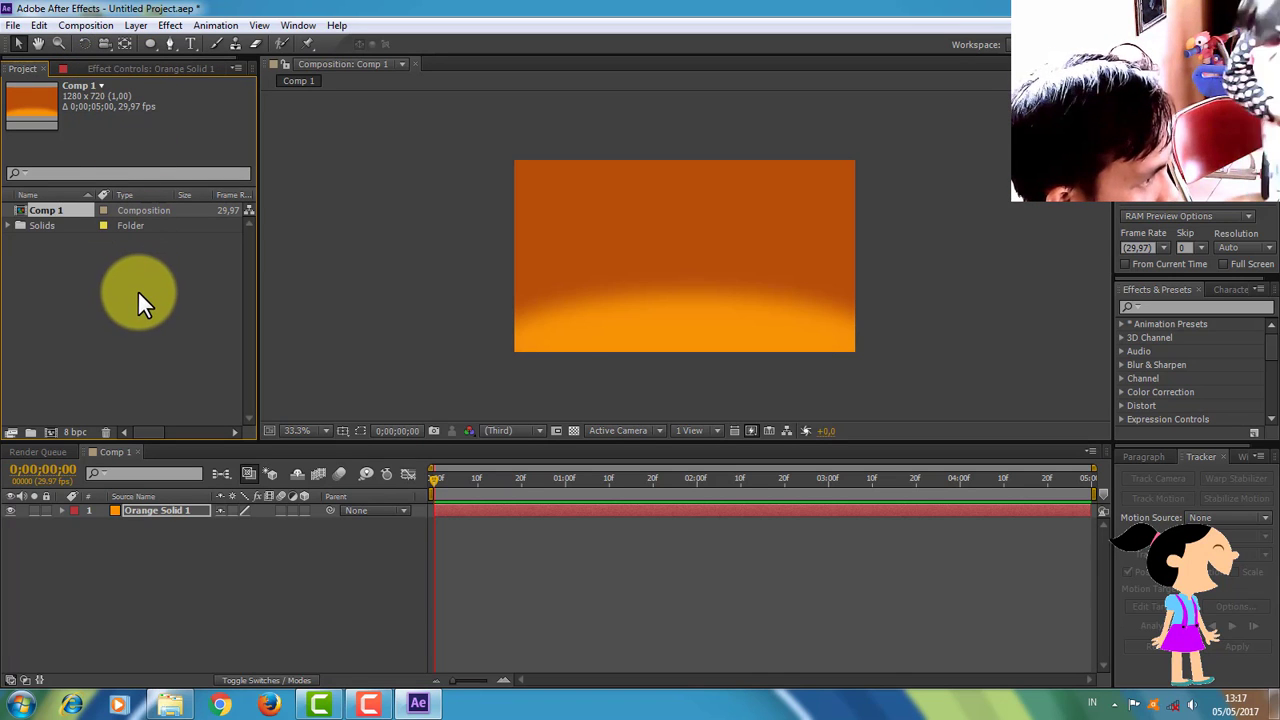
{"action": "right_click", "coordinate": [111, 274]}
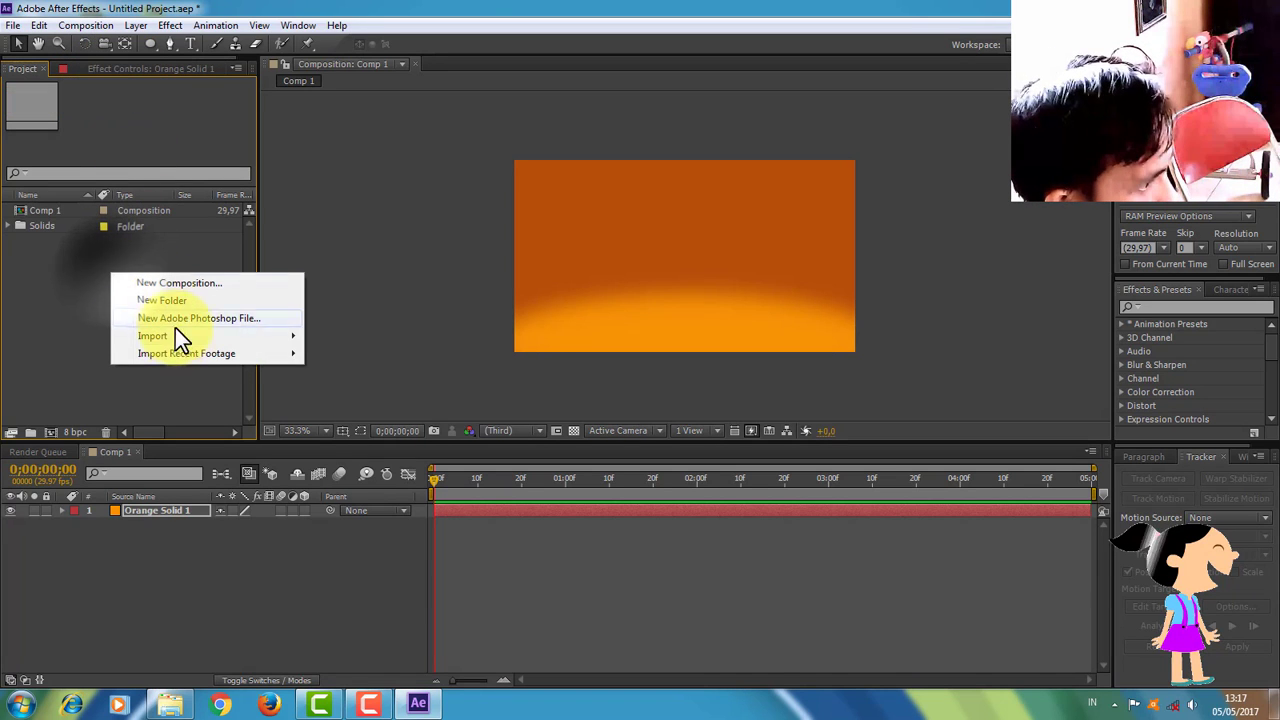
{"action": "left_click", "coordinate": [318, 336]}
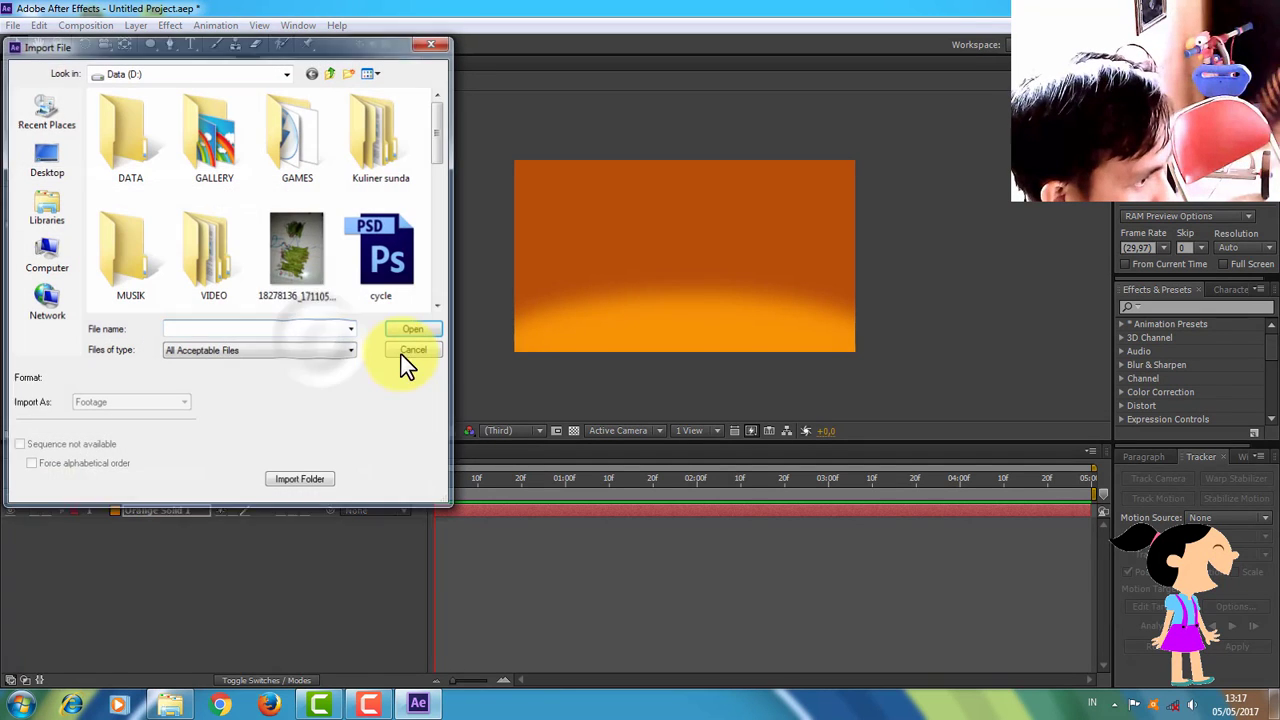
{"action": "left_click_drag", "start_coordinate": [435, 129], "coordinate": [432, 165]}
{"action": "left_click", "coordinate": [376, 138]}
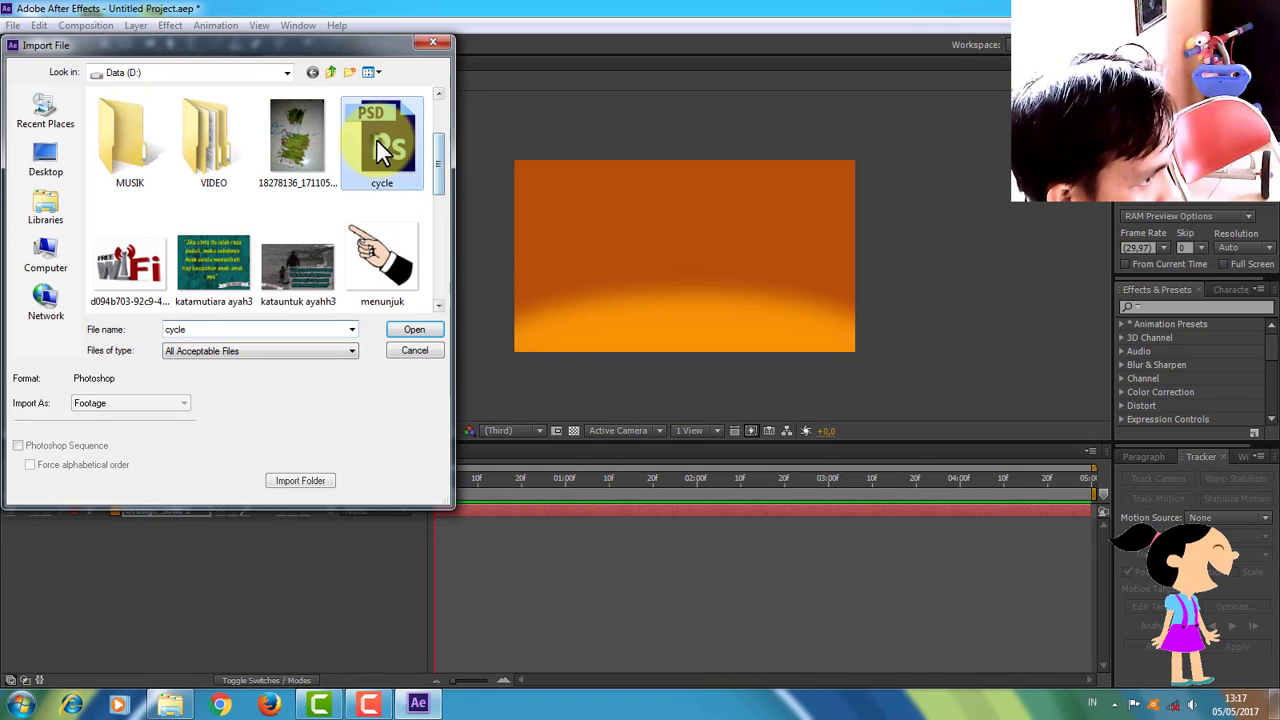
{"action": "left_click", "coordinate": [407, 330]}
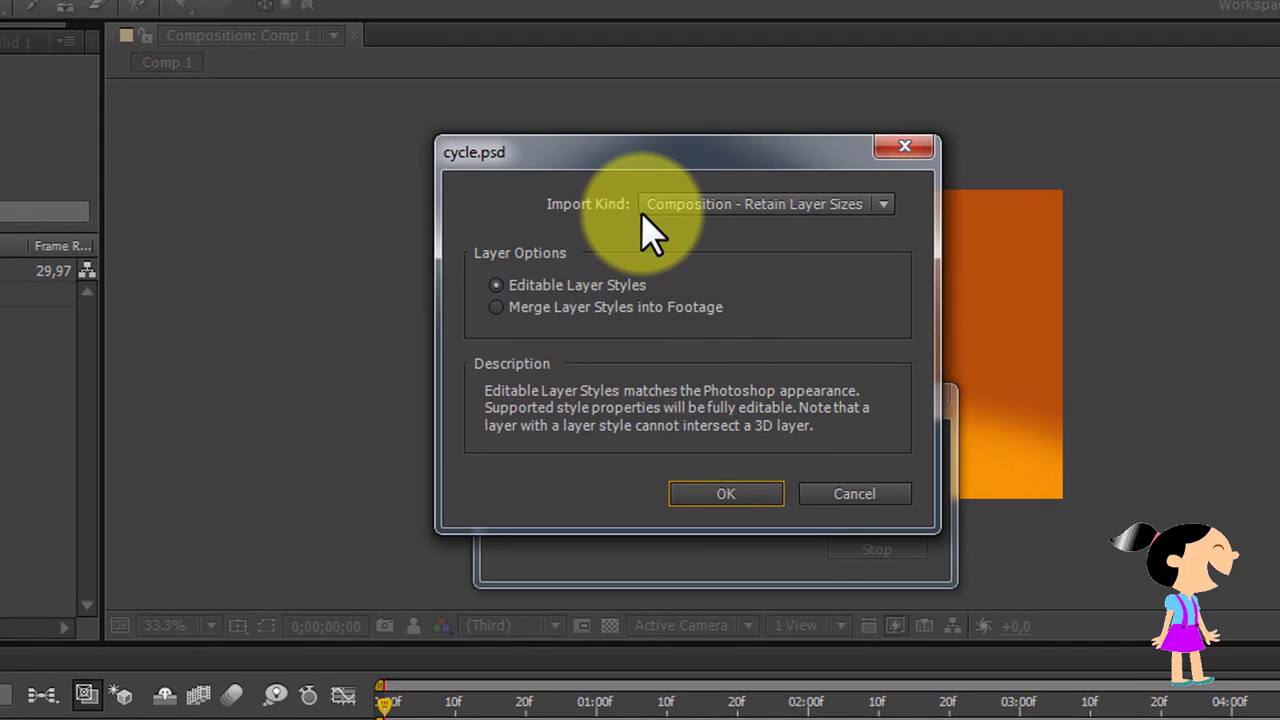
{"action": "left_click", "coordinate": [745, 204]}
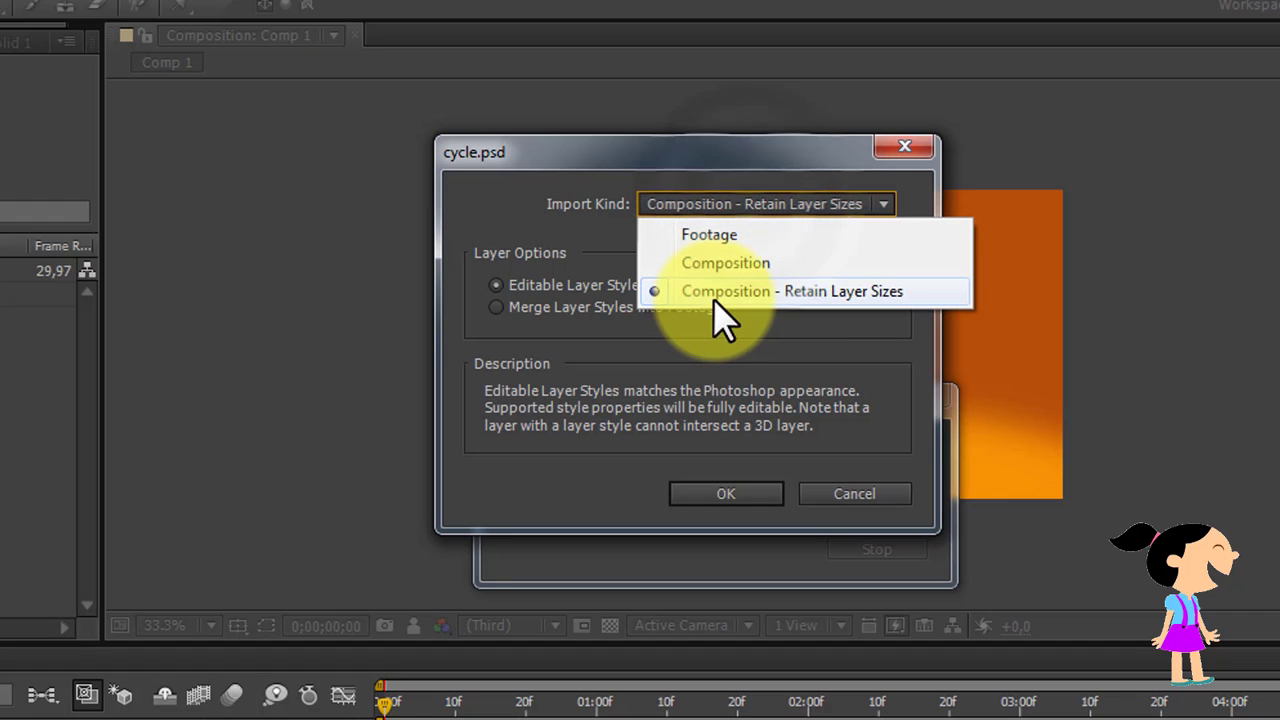
{"action": "left_click", "coordinate": [835, 292]}
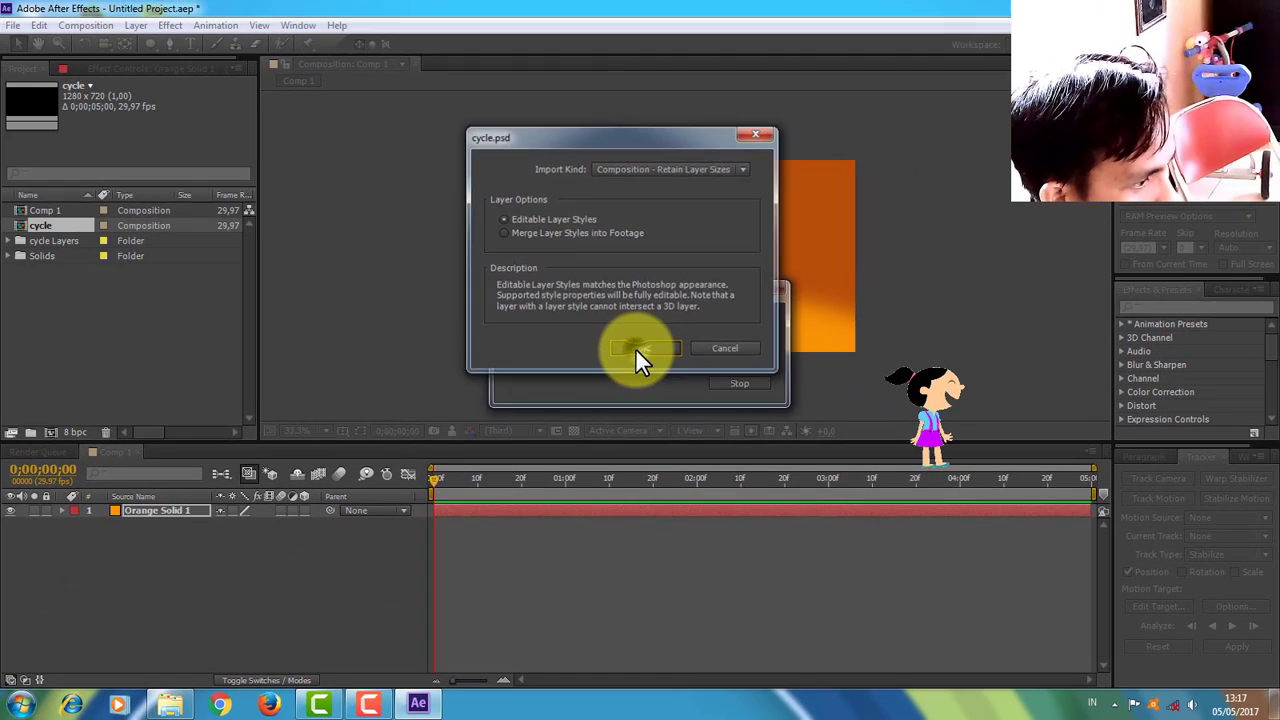
{"action": "left_click", "coordinate": [726, 493]}
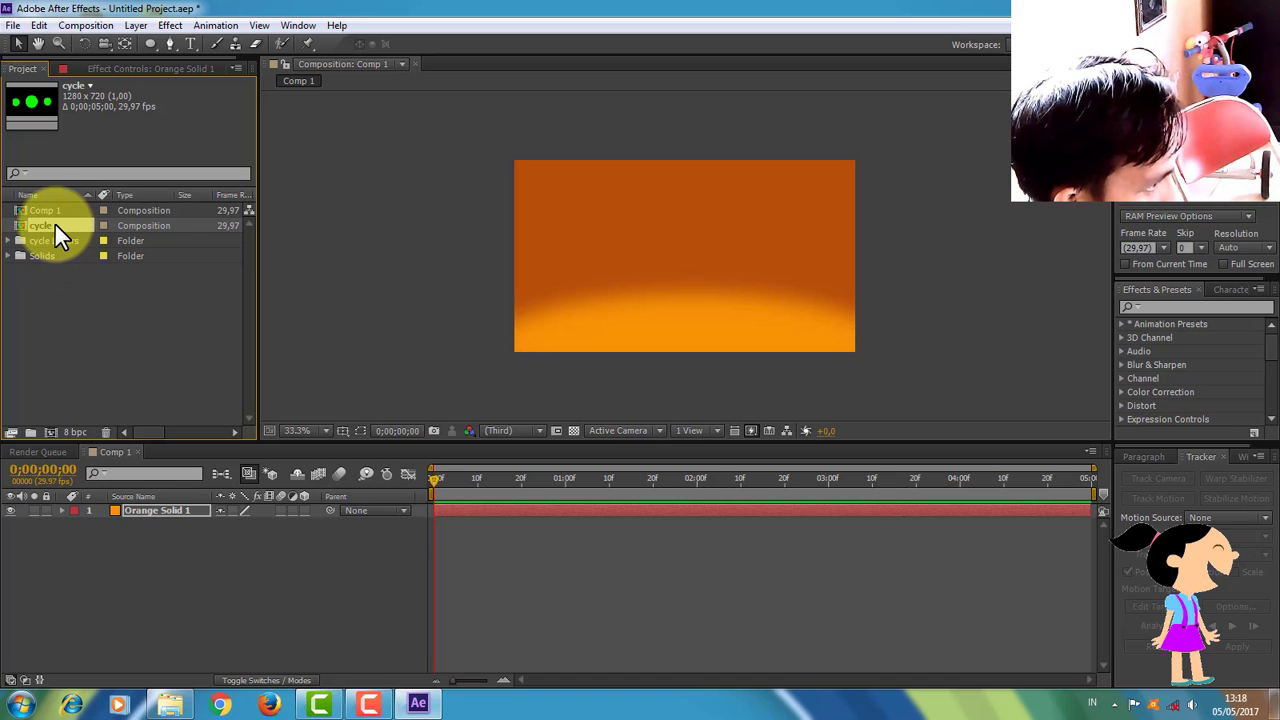
Add the cycle composition to Comp 1 above Orange Solid 1 and open it in its own timeline
{"action": "left_click_drag", "start_coordinate": [55, 224], "coordinate": [127, 562]}
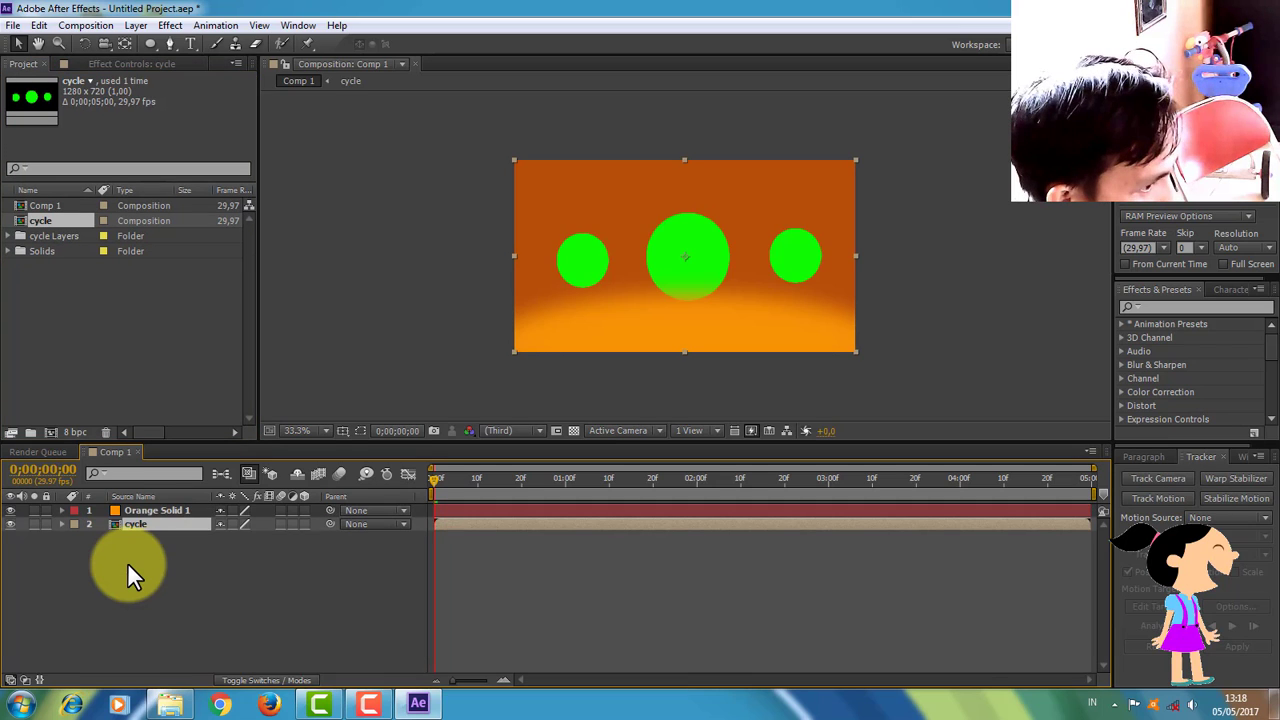
{"action": "left_click", "coordinate": [156, 508]}
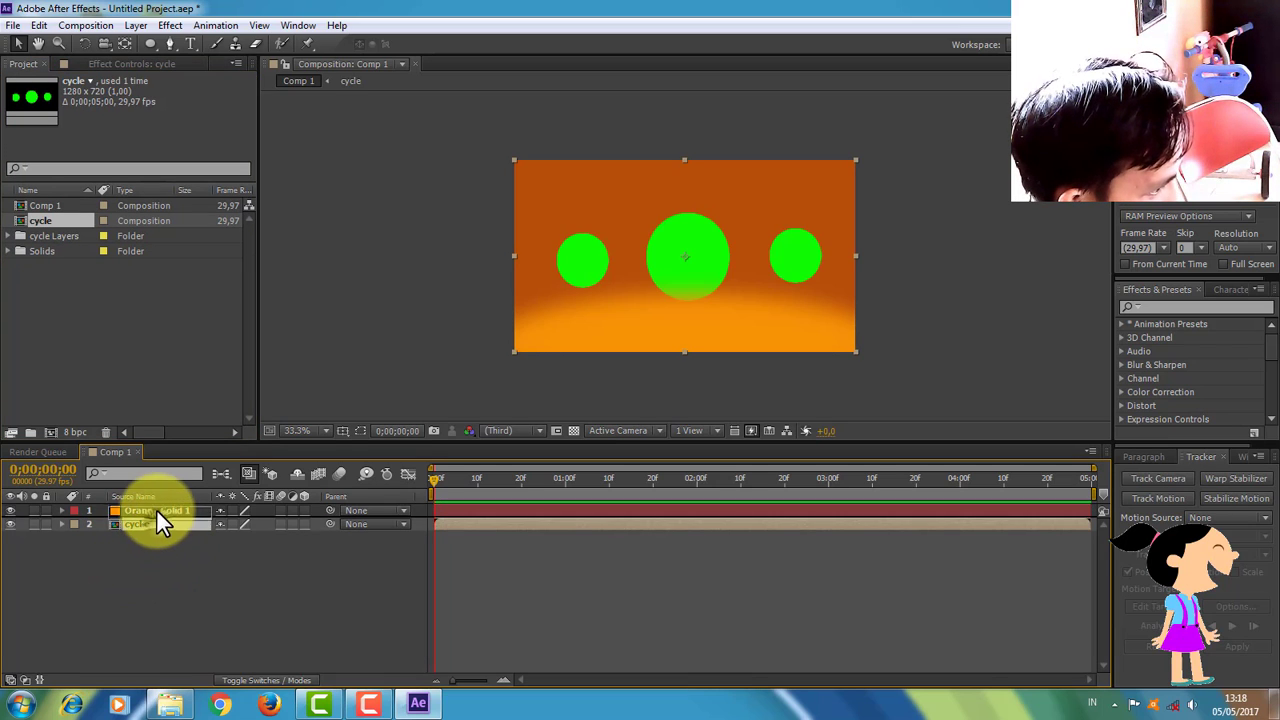
{"action": "mouse_move", "coordinate": [157, 510]}
{"action": "left_mouse_down"}
{"action": "mouse_move", "coordinate": [159, 523]}
{"action": "mouse_move", "coordinate": [158, 505]}
{"action": "left_mouse_up"}
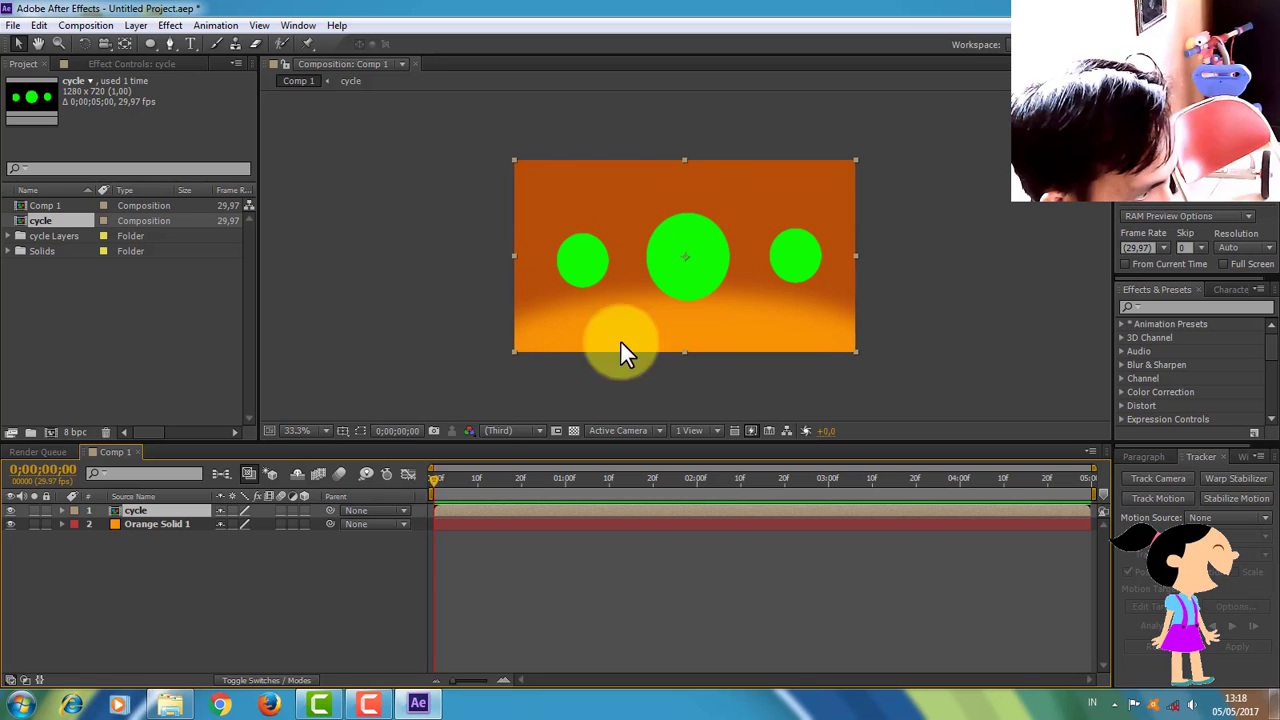
{"action": "double_click", "coordinate": [136, 511]}
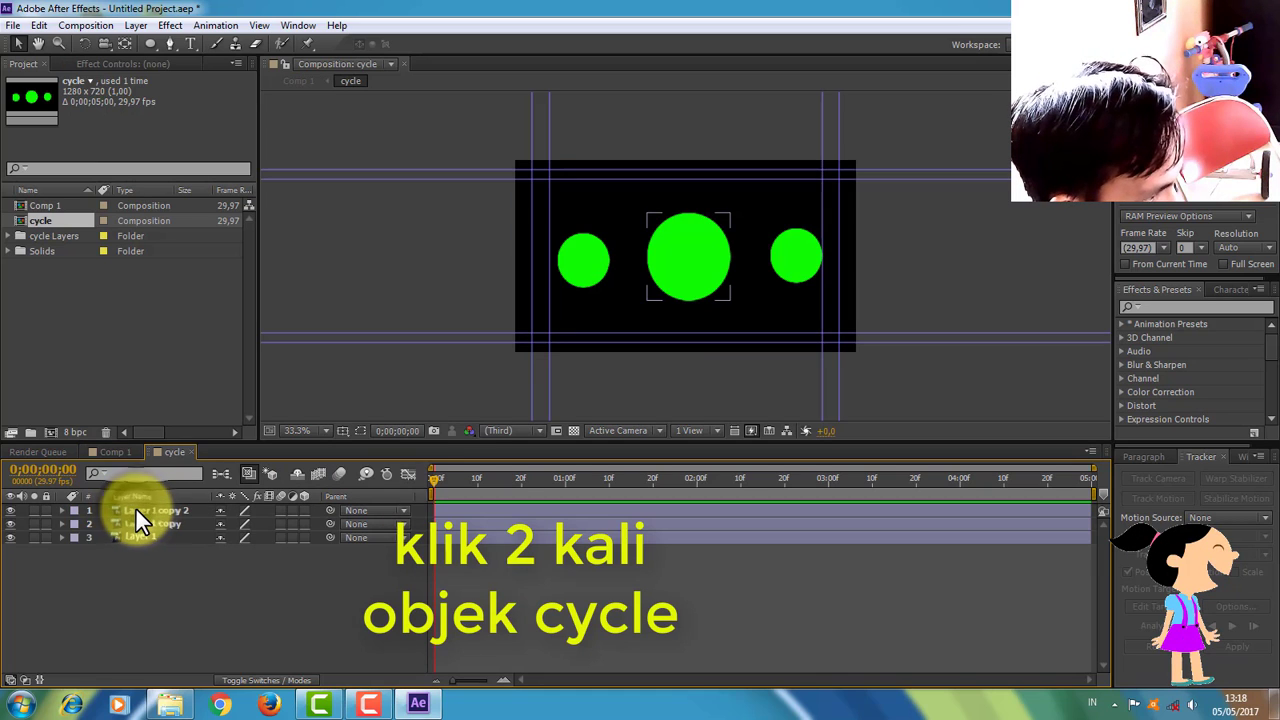
Examine which circle belongs to each of the three layers in the cycle composition
{"action": "left_click", "coordinate": [157, 510]}
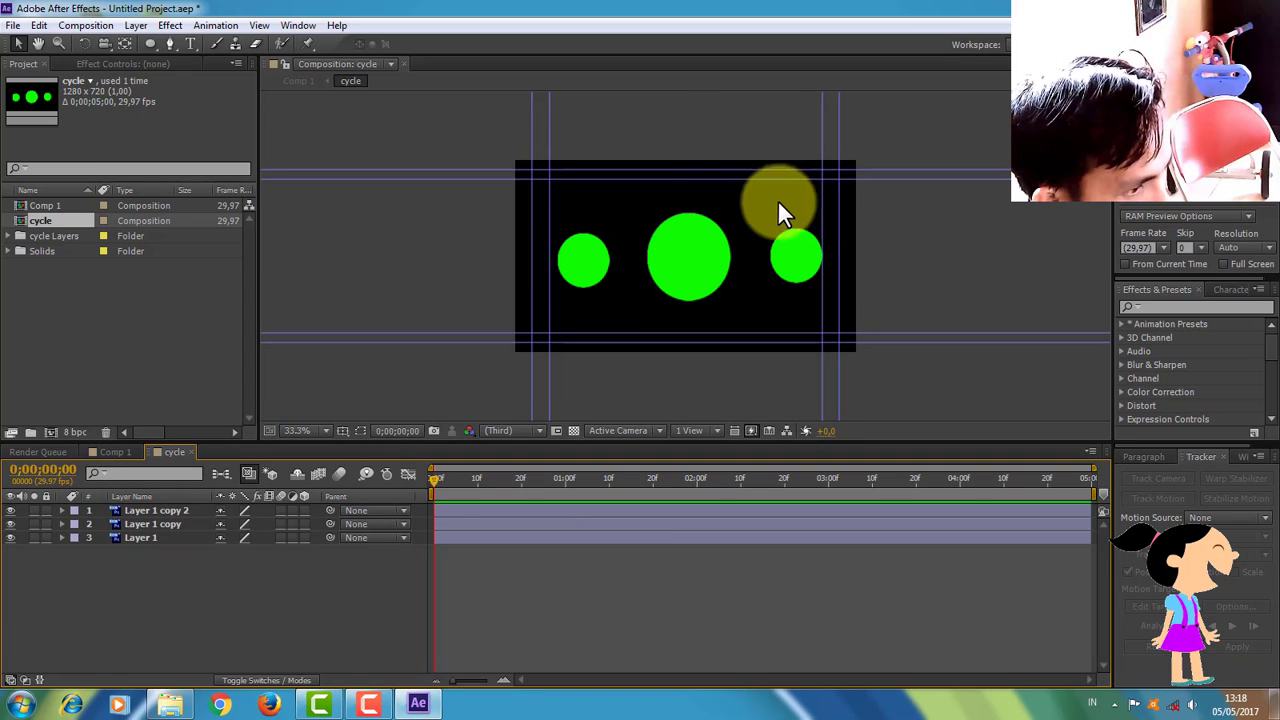
{"action": "left_click", "coordinate": [142, 511]}
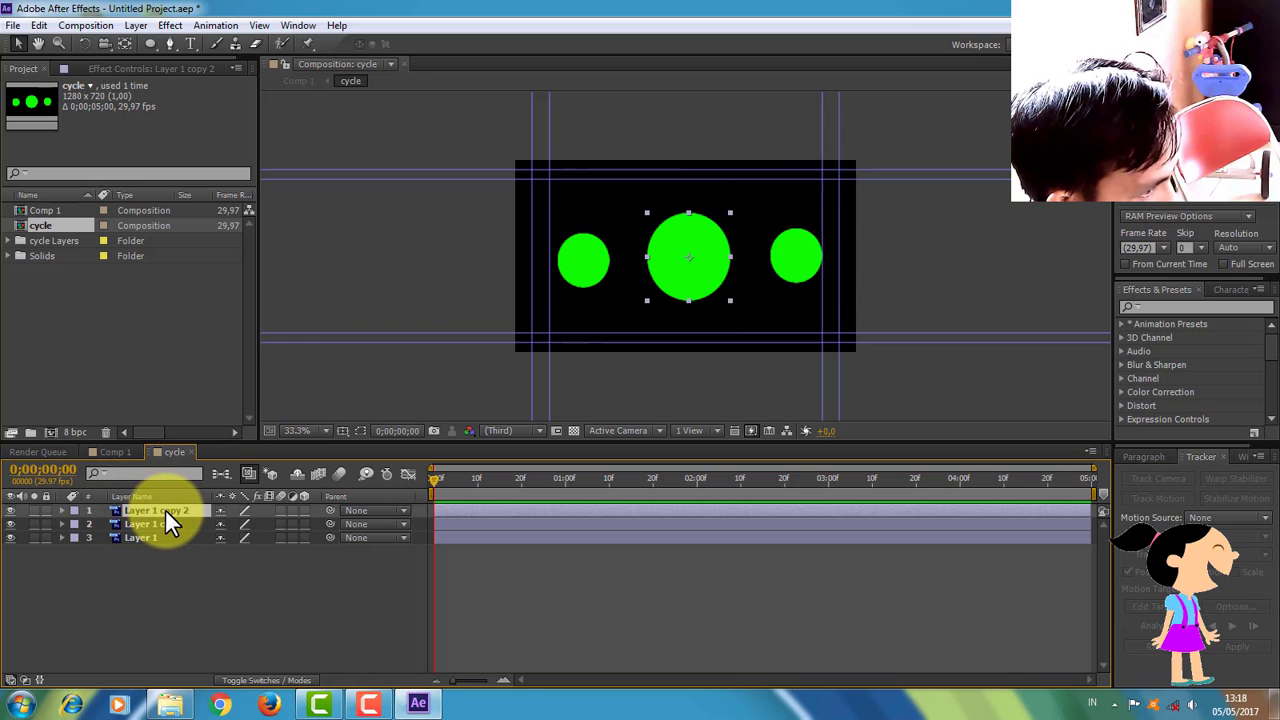
{"action": "left_click", "coordinate": [165, 523]}
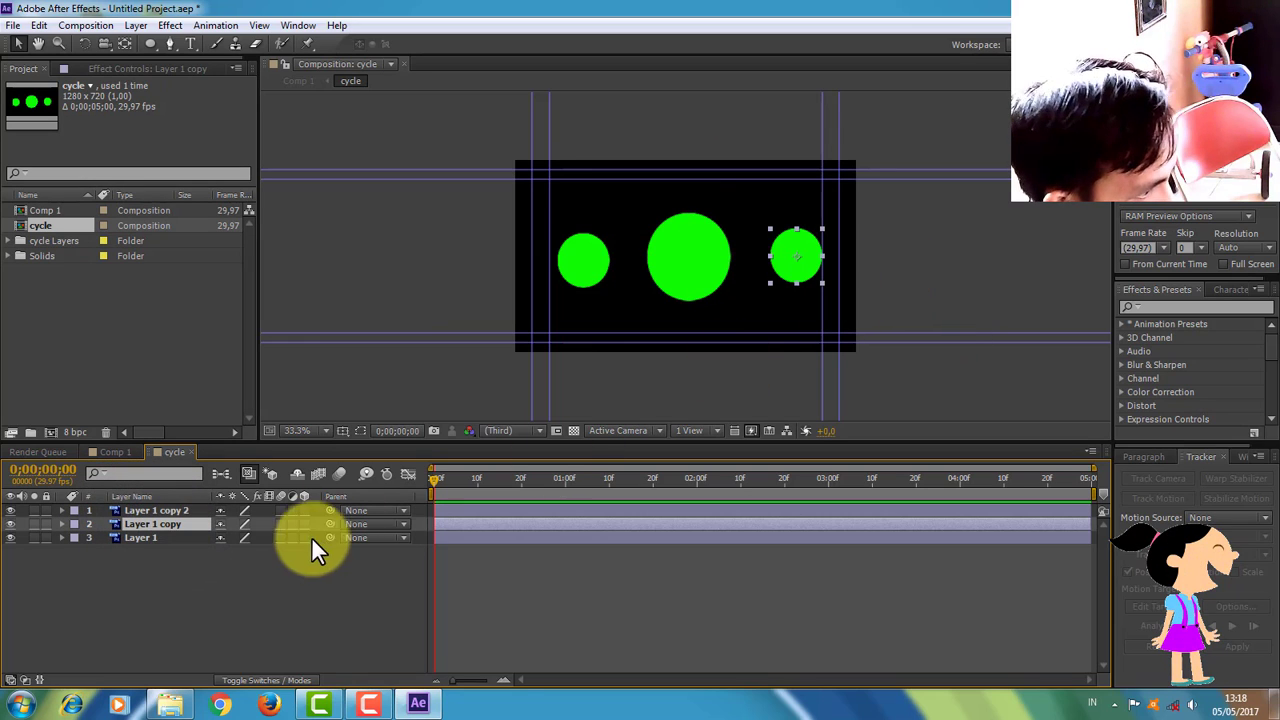
{"action": "left_click", "coordinate": [171, 537]}
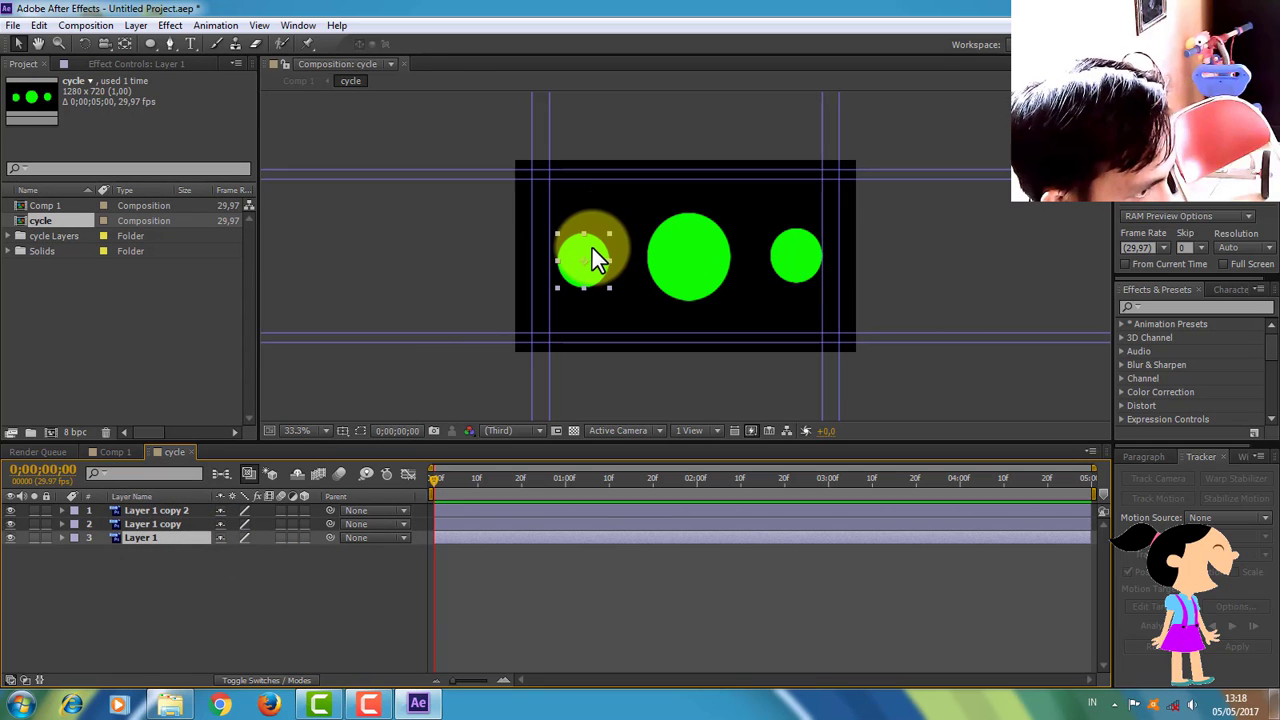
{"action": "left_click", "coordinate": [144, 511]}
{"action": "left_click", "coordinate": [149, 523]}
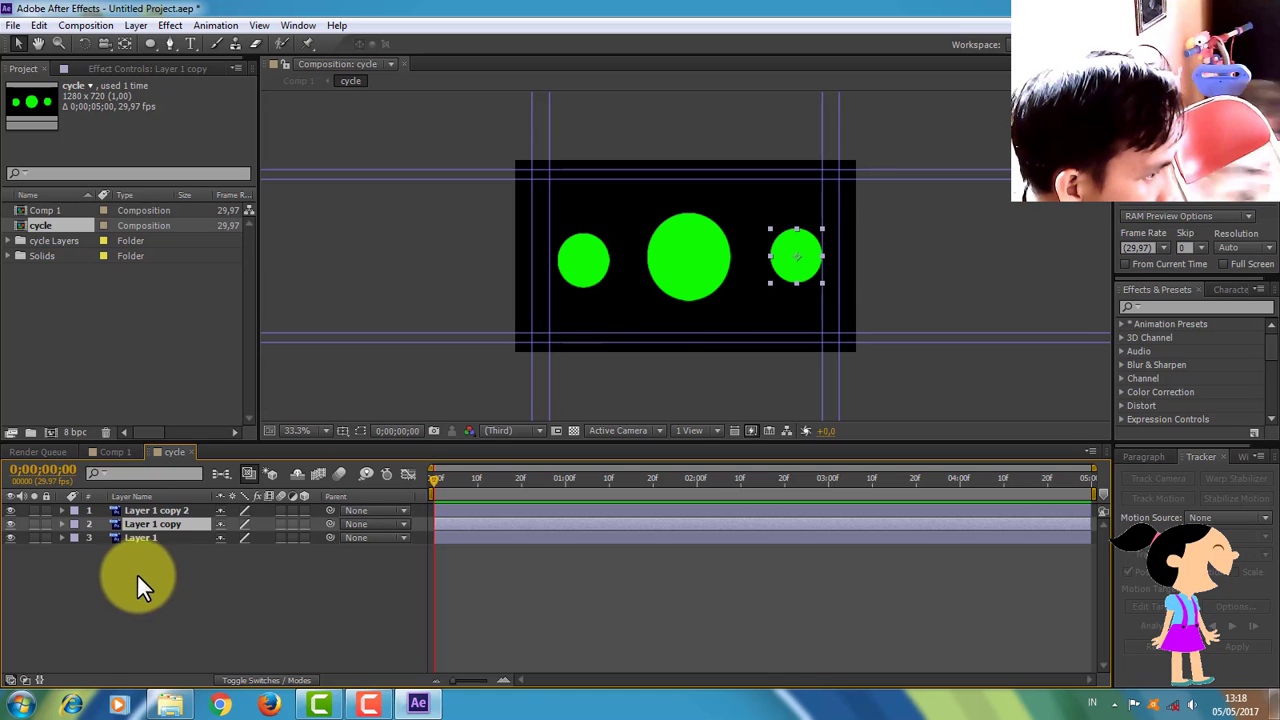
{"action": "left_click", "coordinate": [150, 510]}
{"action": "left_click", "coordinate": [152, 524]}
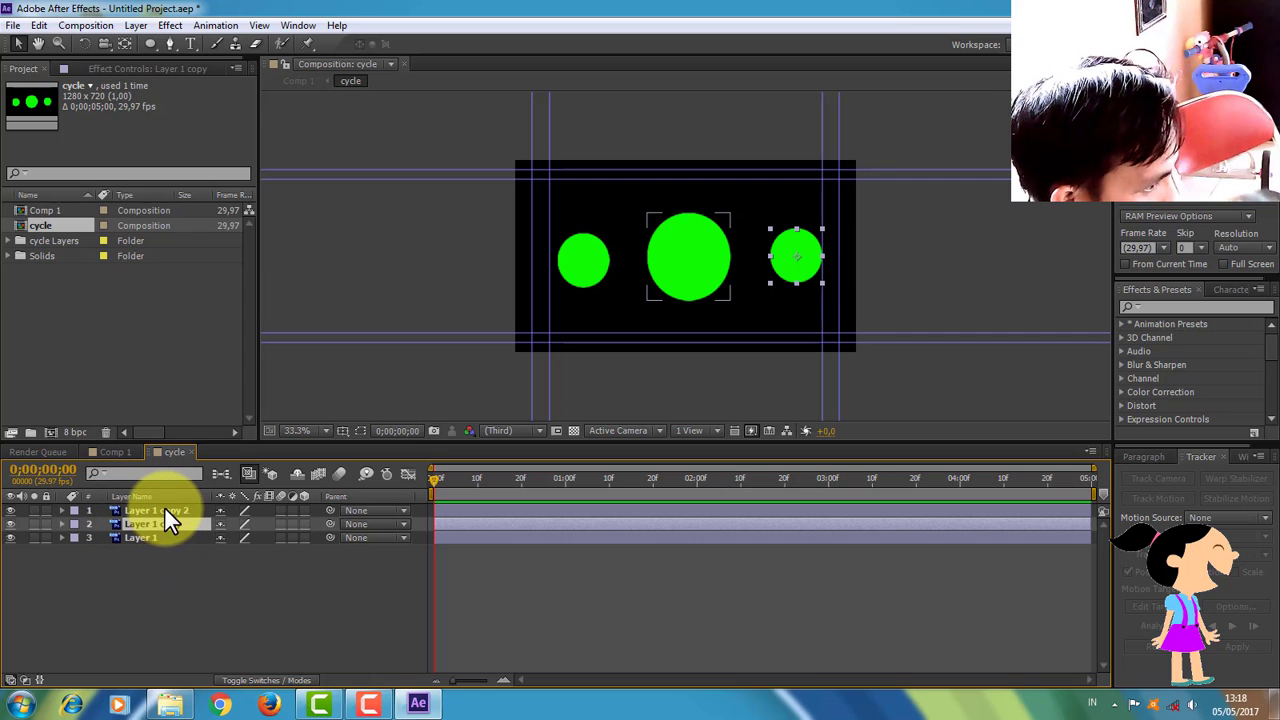
{"action": "left_click", "coordinate": [165, 510]}
{"action": "left_click", "coordinate": [161, 523]}
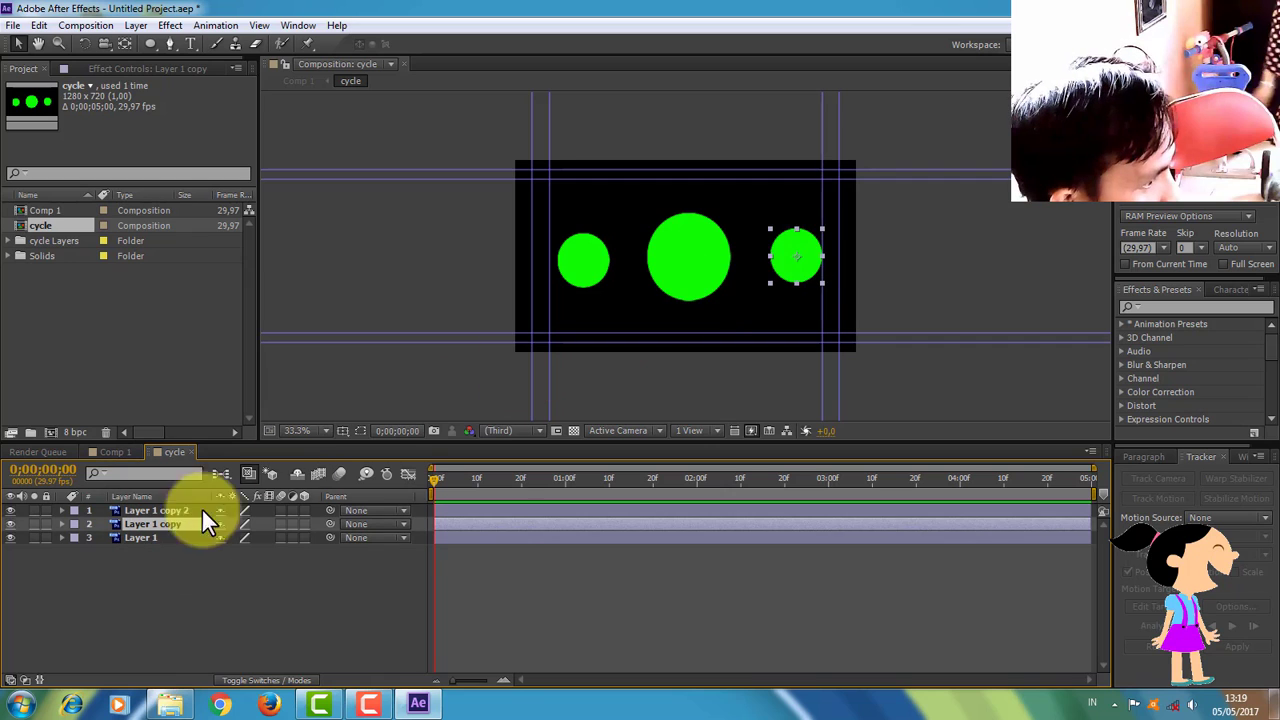
Add a new adjustment layer above the three circle layers in the cycle composition
{"action": "left_click", "coordinate": [173, 581]}
{"action": "left_click", "coordinate": [139, 25]}
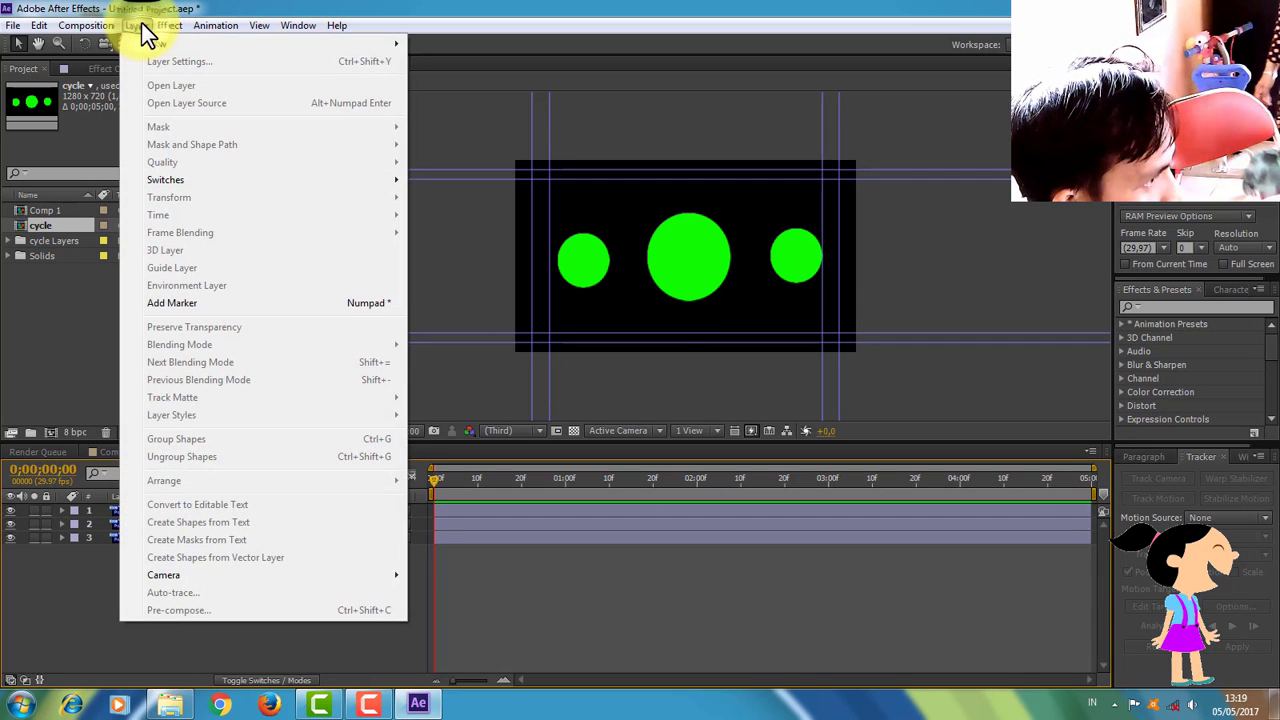
{"action": "mouse_move", "coordinate": [226, 43]}
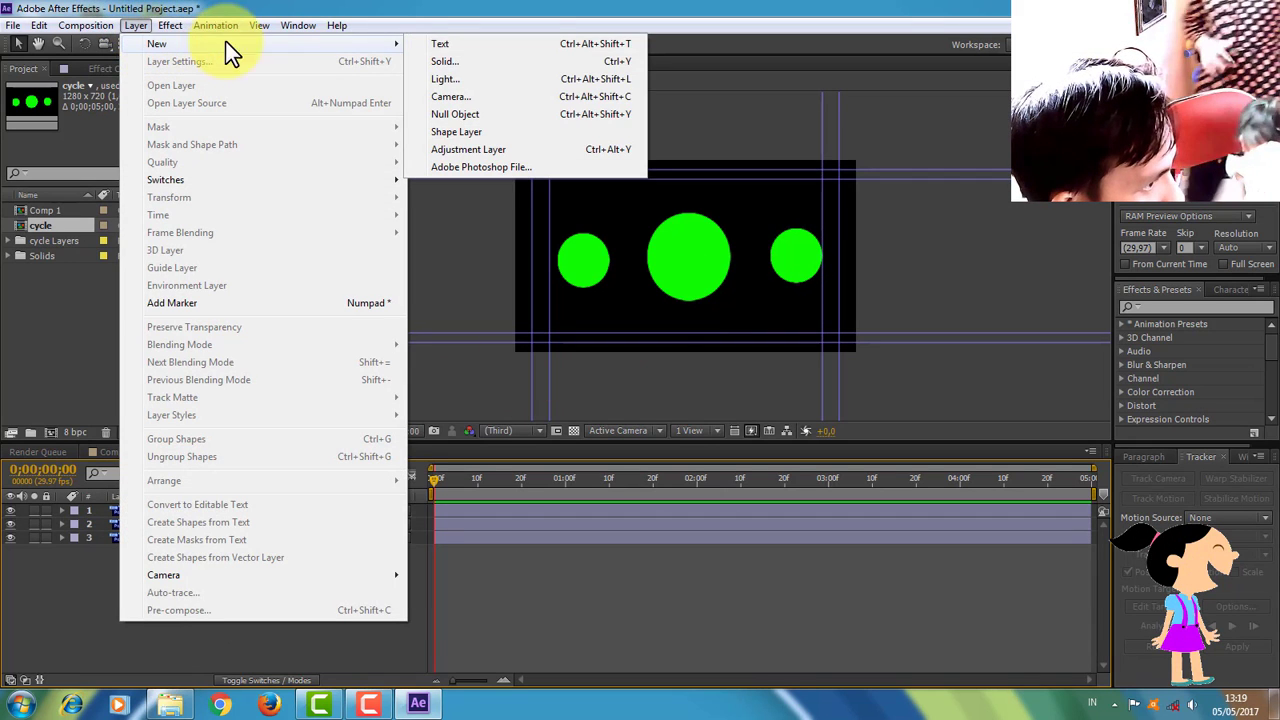
{"action": "left_click", "coordinate": [452, 149]}
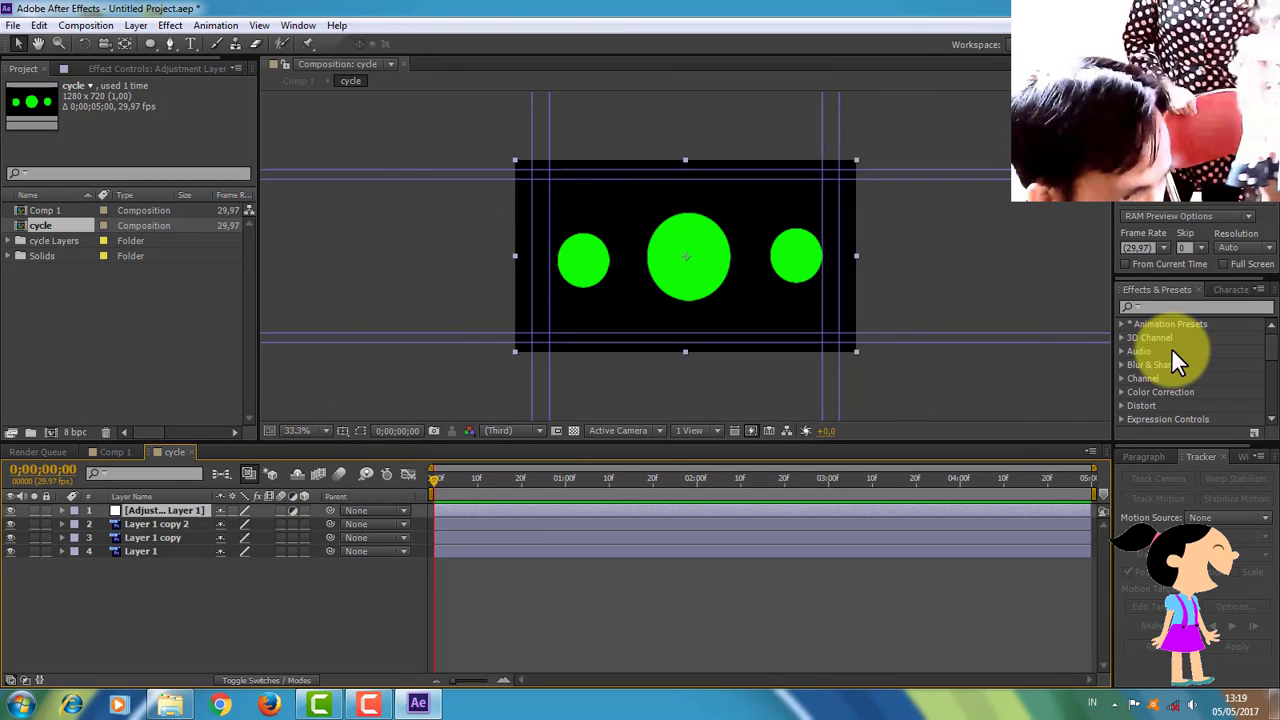
Search the effects for "fast" and apply Fast Blur to the adjustment layer
{"action": "left_click", "coordinate": [1155, 288]}
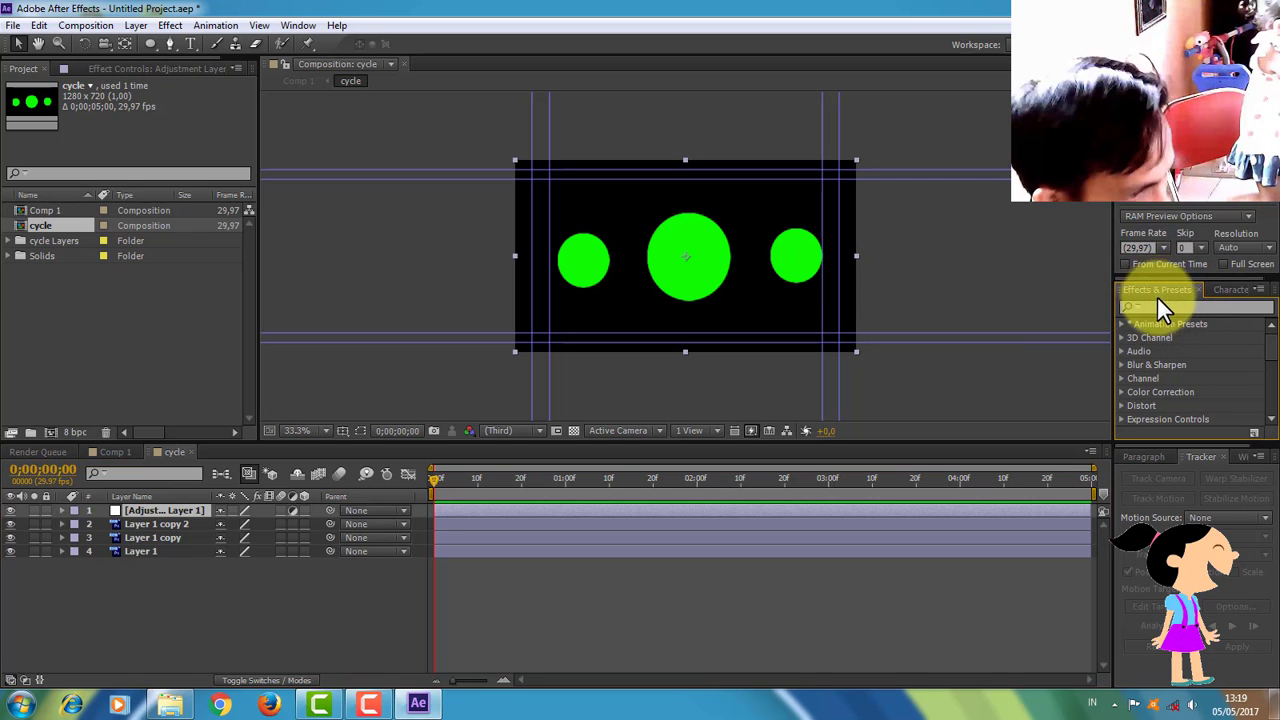
{"action": "left_click", "coordinate": [294, 28]}
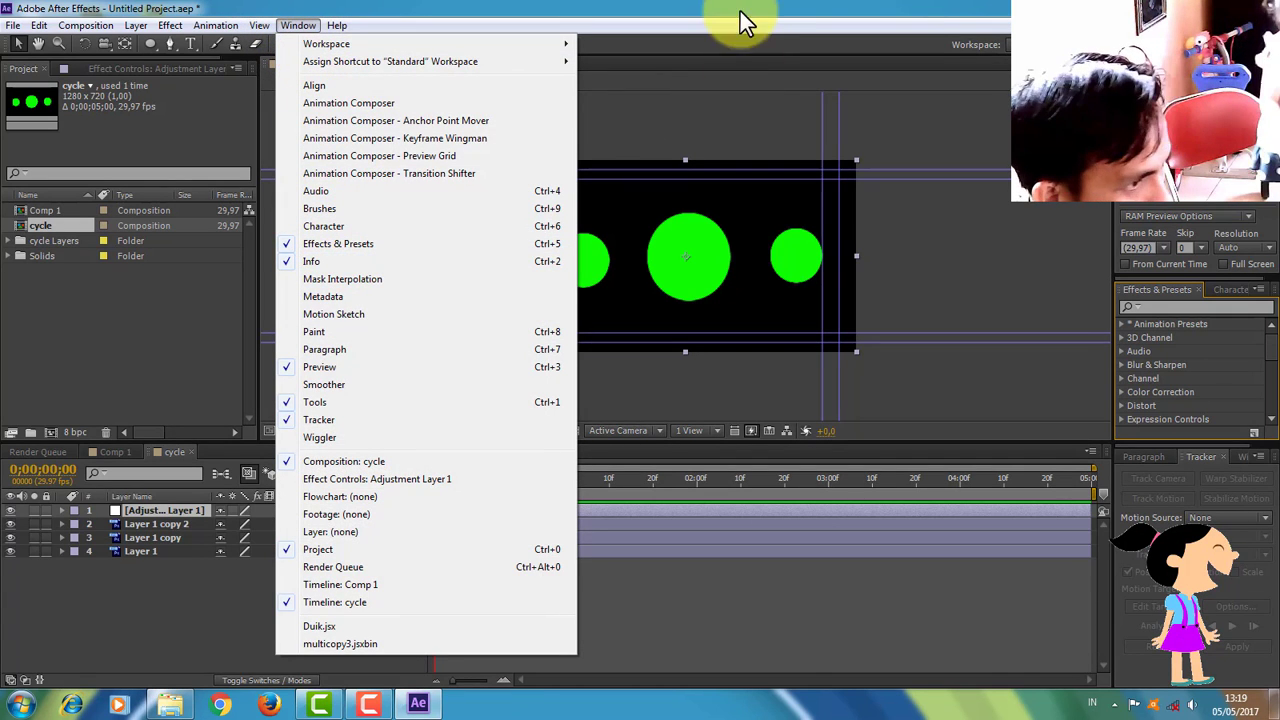
{"action": "left_click", "coordinate": [1164, 302]}
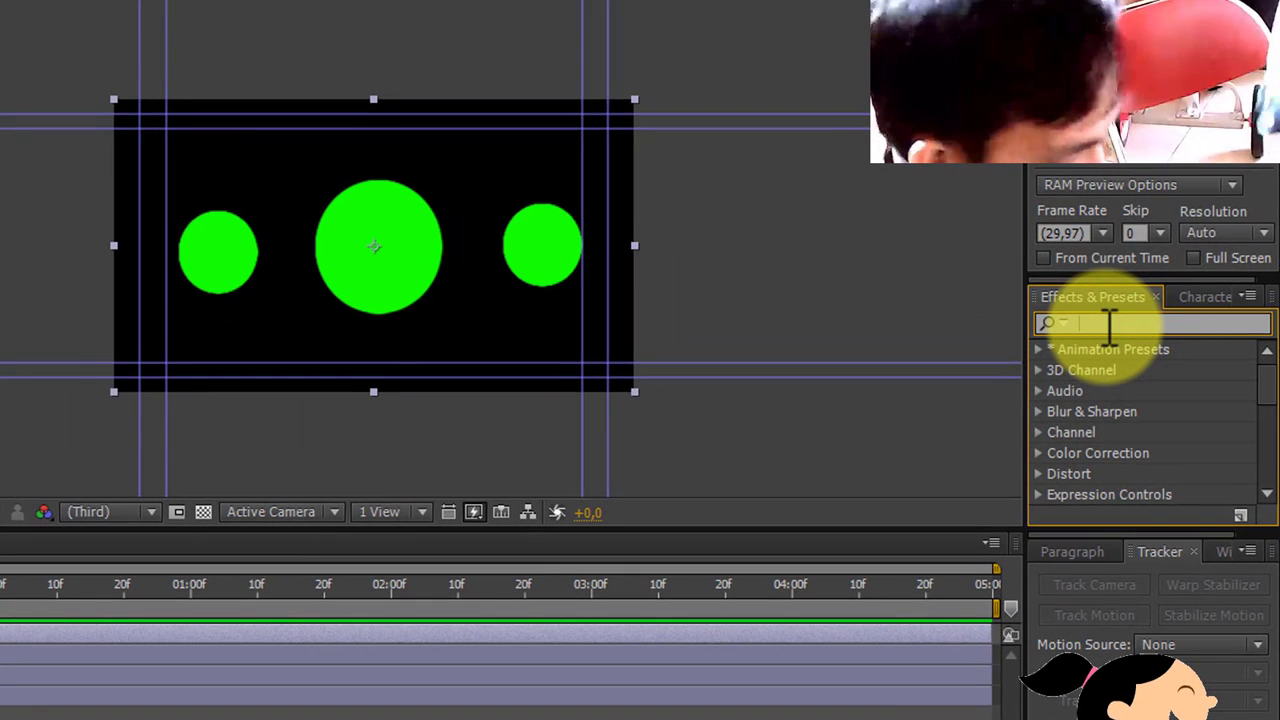
{"action": "type", "text": "fast"}
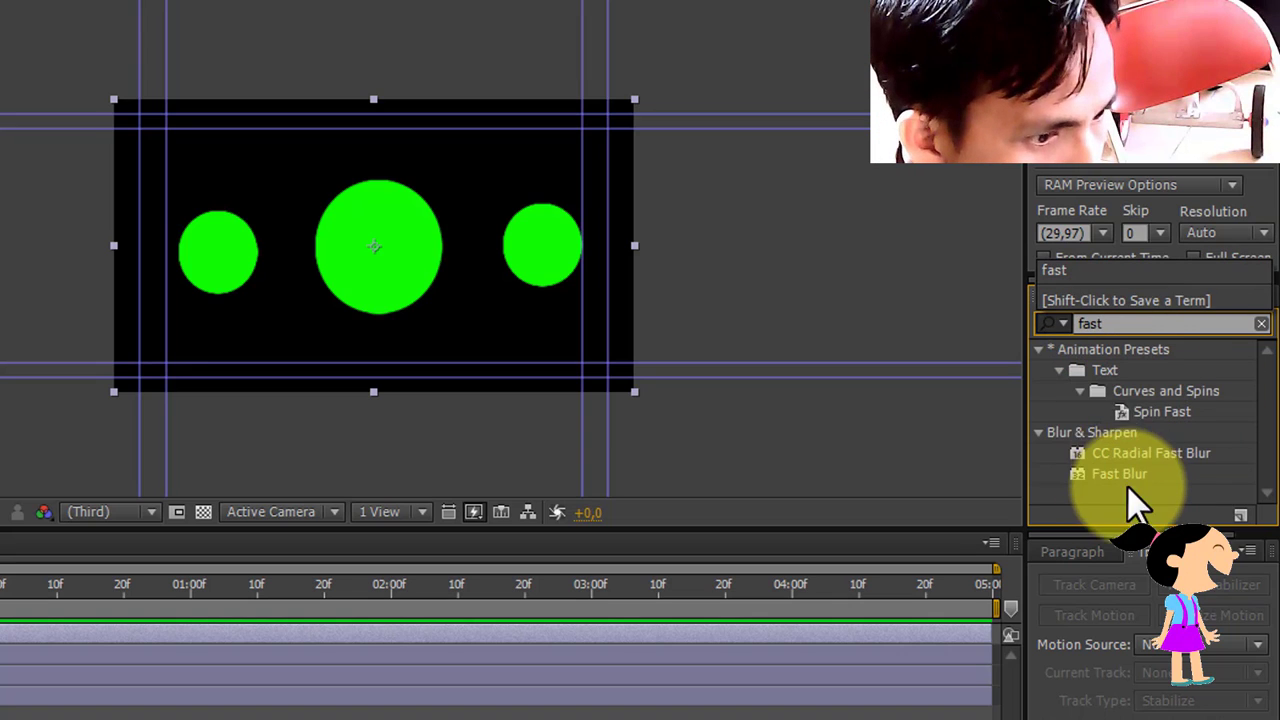
{"action": "left_click_drag", "start_coordinate": [1111, 472], "coordinate": [850, 477]}
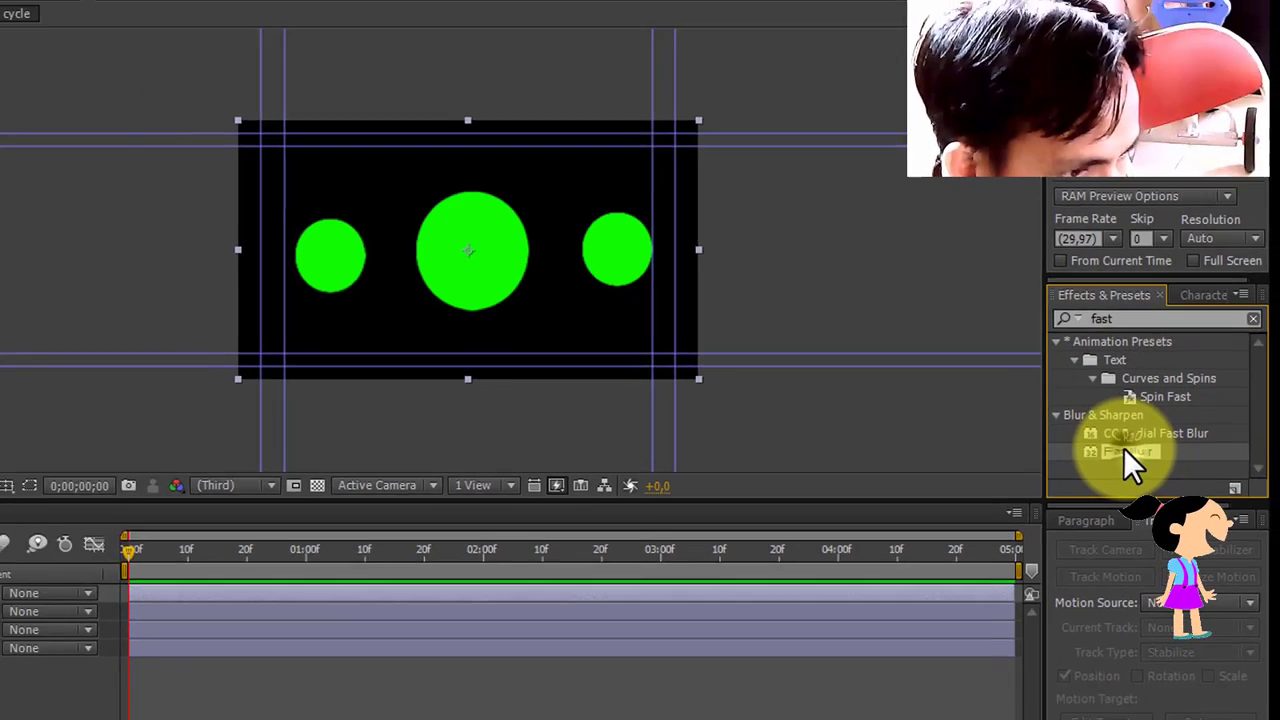
{"action": "left_click_drag", "start_coordinate": [971, 408], "coordinate": [370, 432]}
{"action": "left_click_drag", "start_coordinate": [153, 495], "coordinate": [152, 508]}
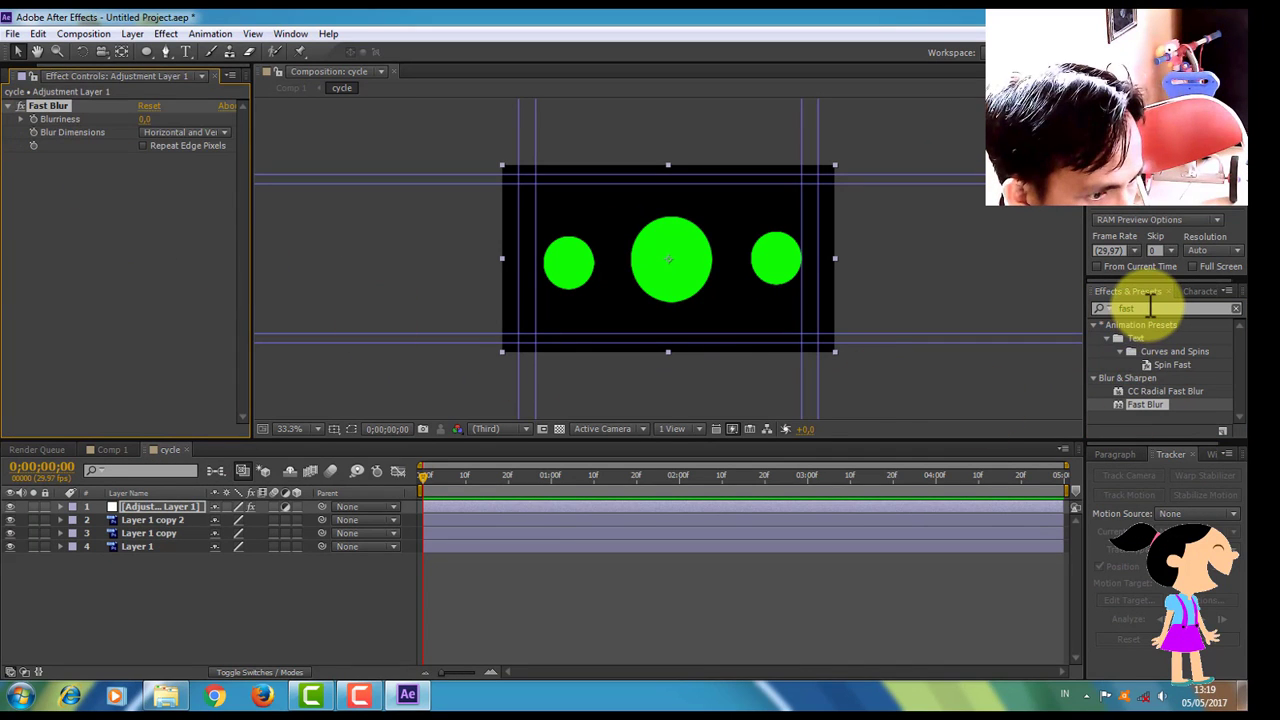
Search the effects for "simple" and apply Simple Choker to the adjustment layer
{"action": "left_click", "coordinate": [1110, 308]}
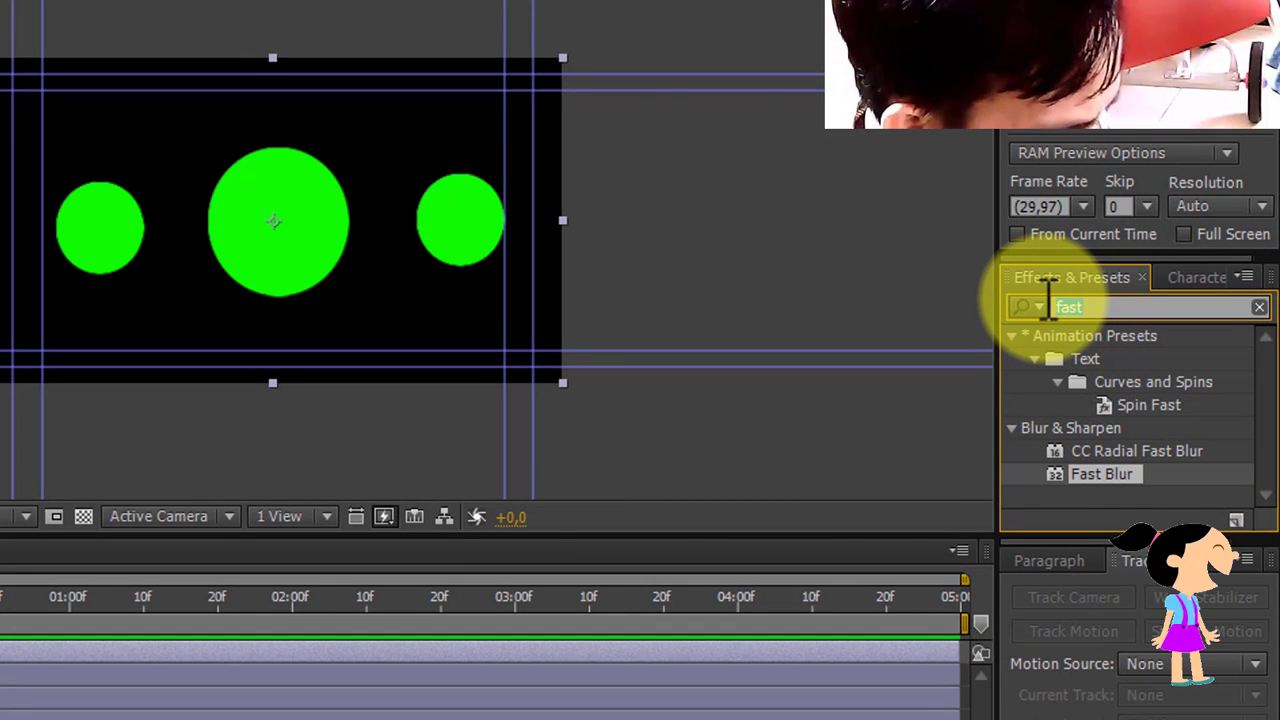
{"action": "type", "text": "simple"}
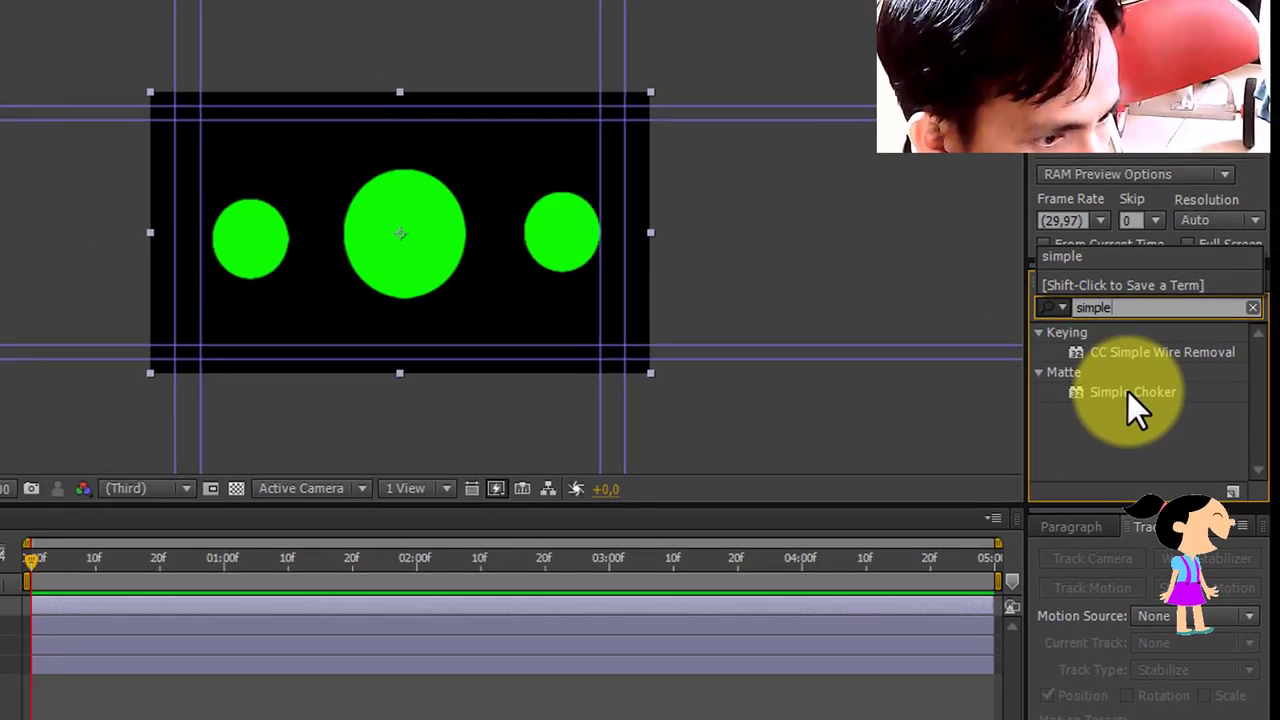
{"action": "left_click_drag", "start_coordinate": [1115, 408], "coordinate": [1005, 410]}
{"action": "left_click_drag", "start_coordinate": [1097, 380], "coordinate": [155, 508]}
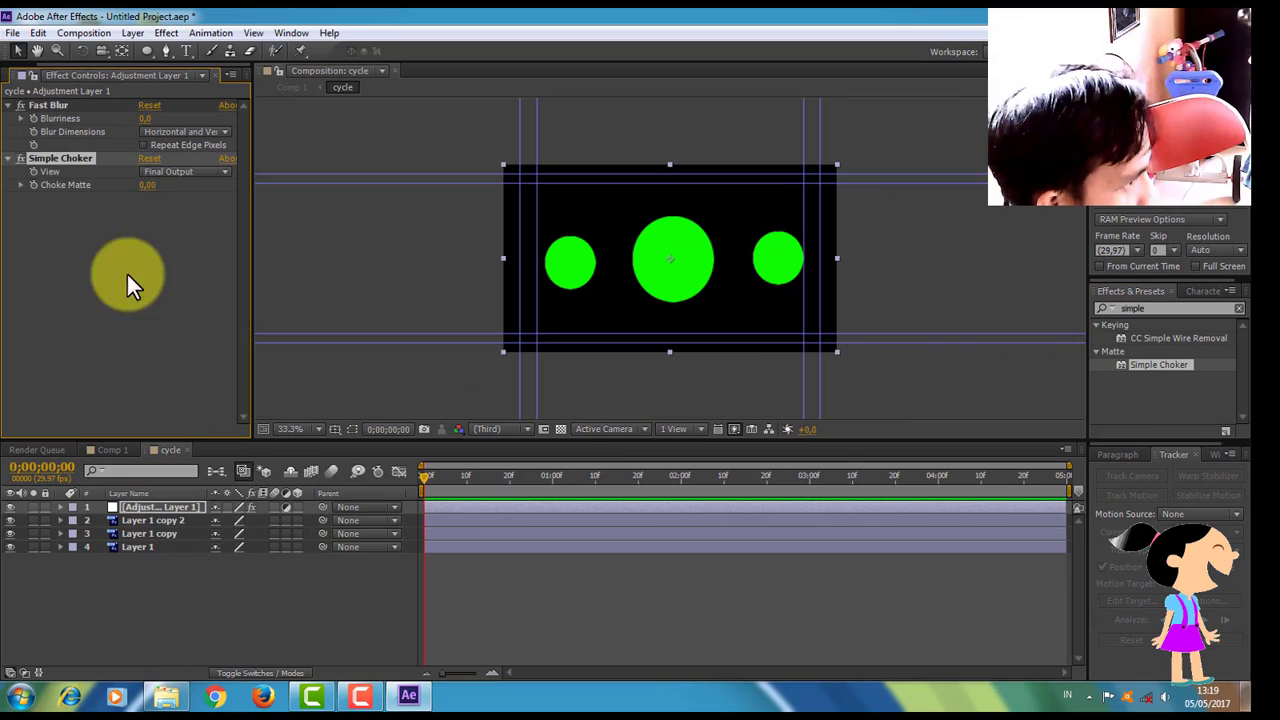
Set the adjustment layer's Fast Blur Blurriness to 8,0 and its Simple Choker Choke Matte to 1,10
{"action": "left_click", "coordinate": [55, 105]}
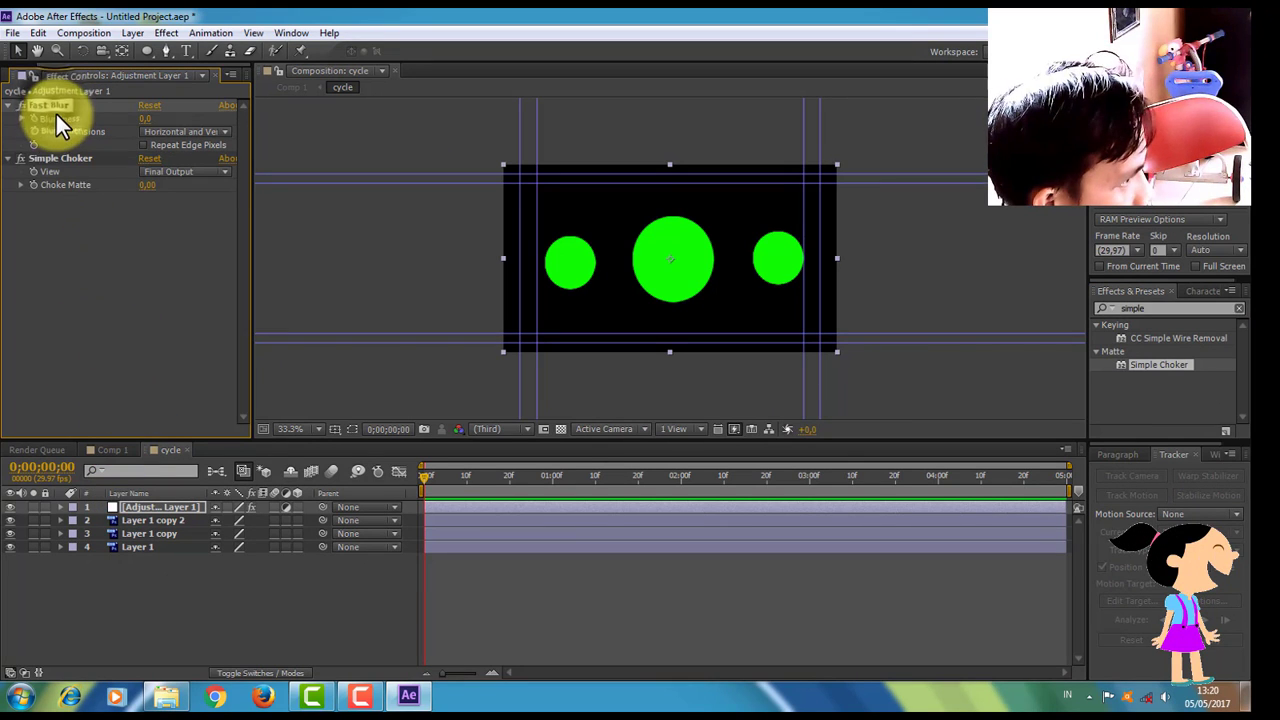
{"action": "left_click", "coordinate": [71, 158]}
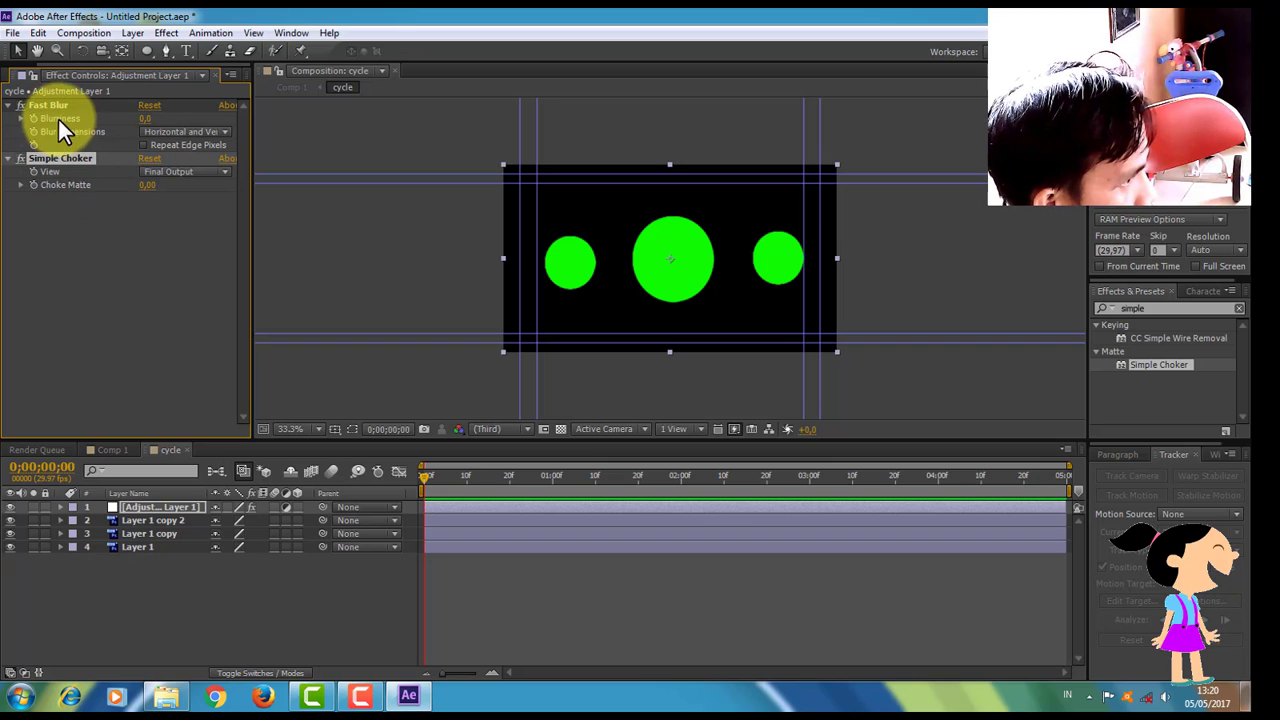
{"action": "left_click", "coordinate": [146, 119]}
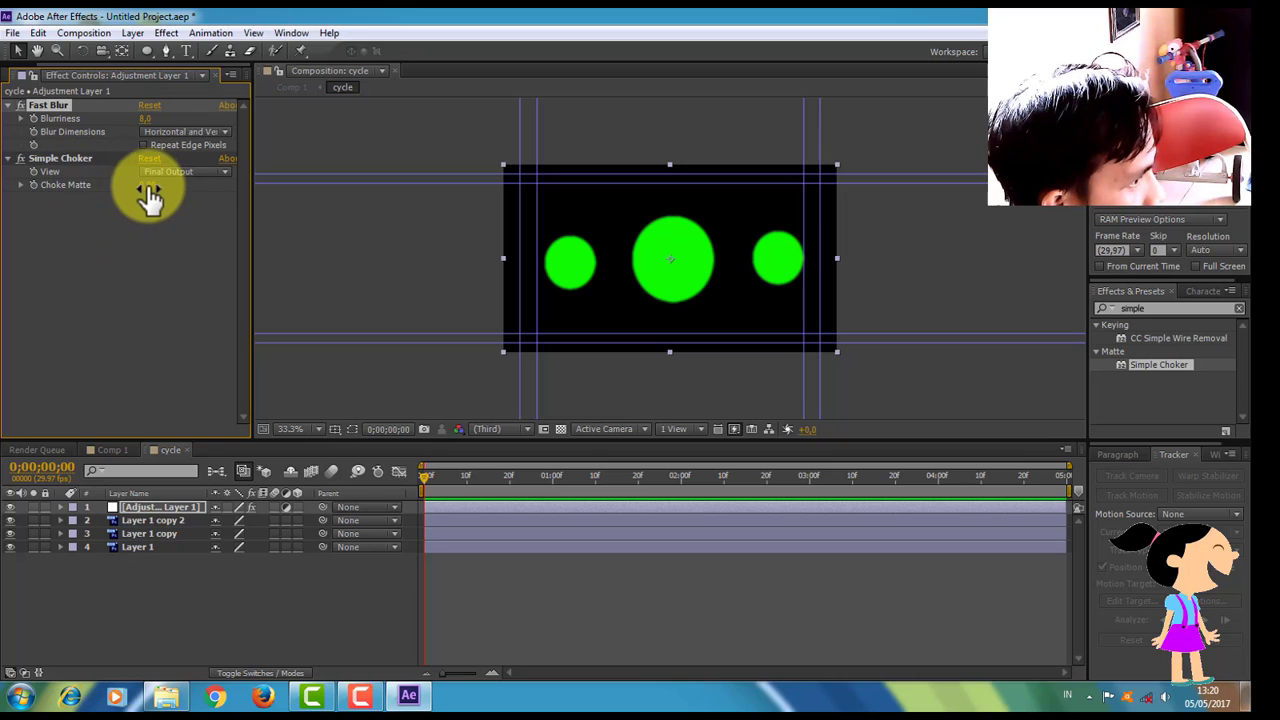
{"action": "left_click_drag", "start_coordinate": [148, 188], "coordinate": [161, 187]}
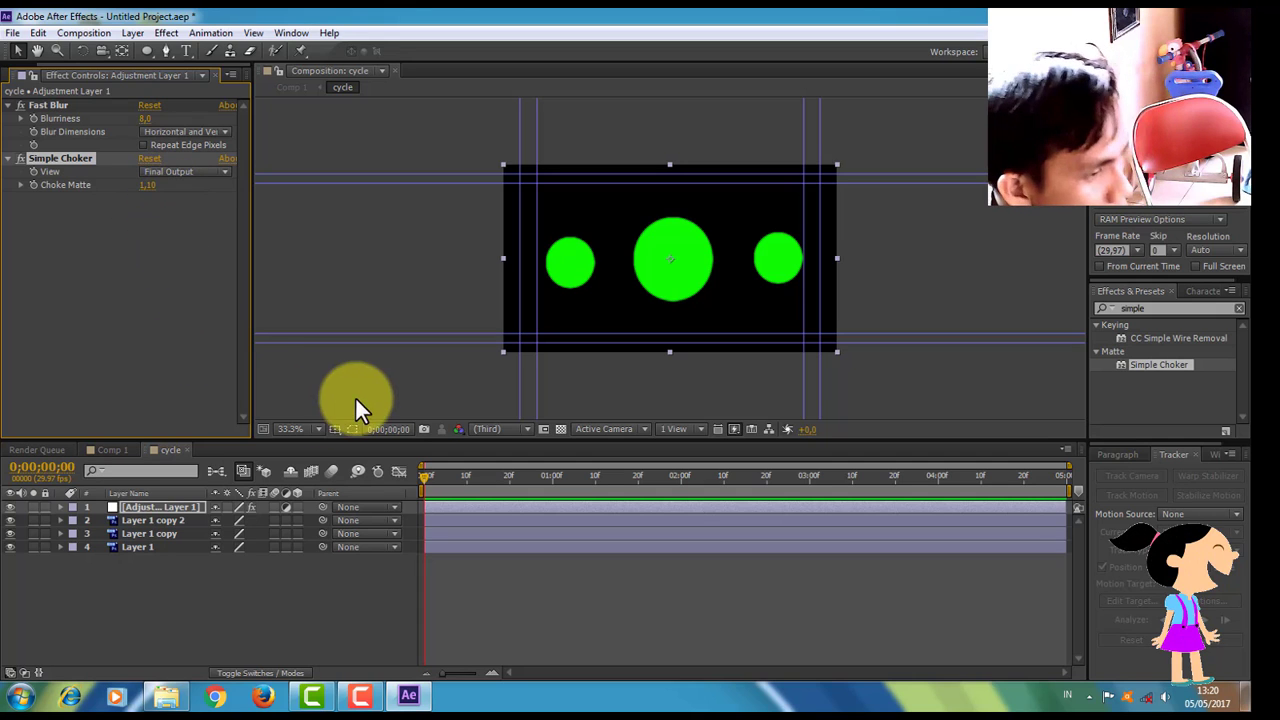
Rename the large centre circle's layer, Layer 1 copy 2, as "oval tengah"
{"action": "left_click", "coordinate": [167, 520]}
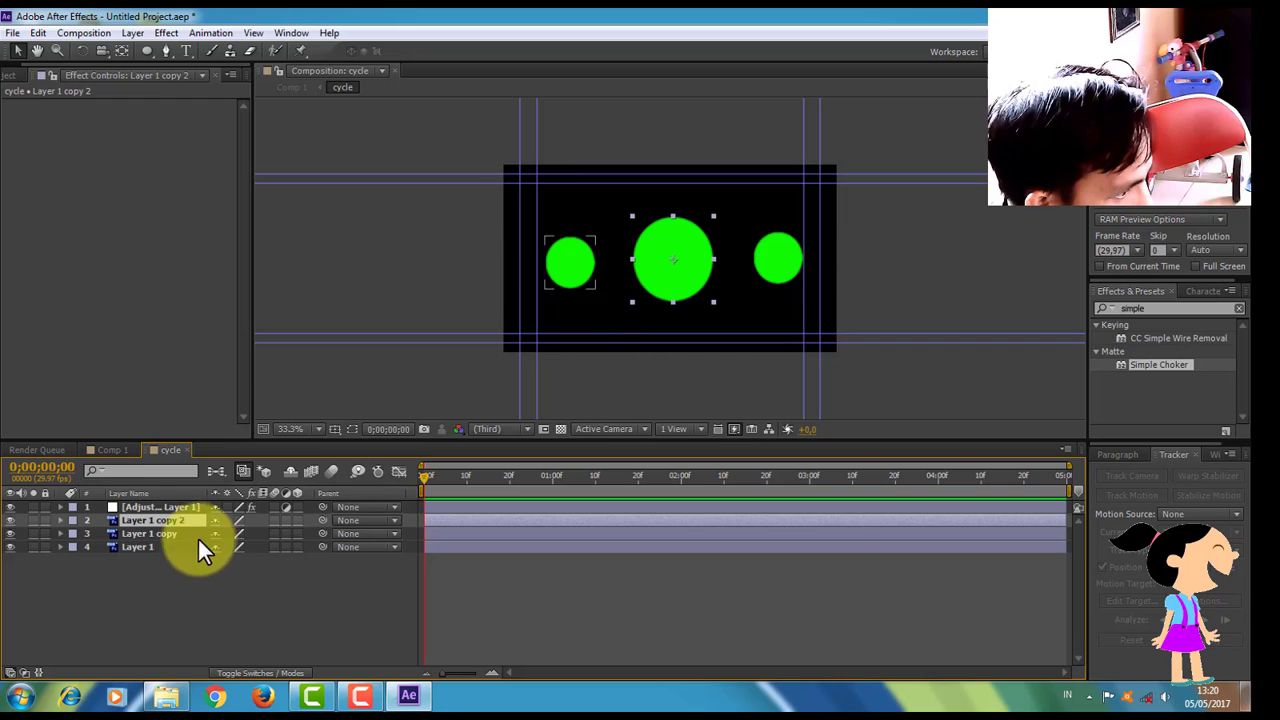
{"action": "left_click", "coordinate": [167, 534]}
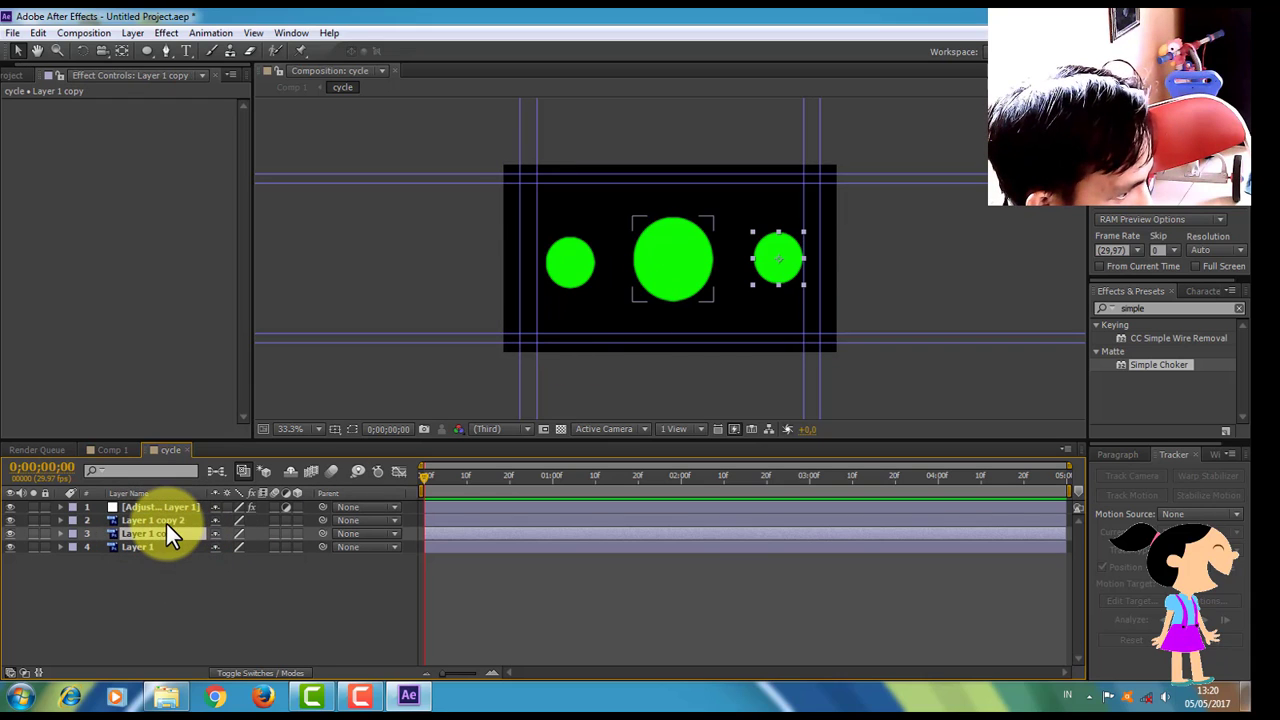
{"action": "left_click", "coordinate": [166, 521]}
{"action": "right_click", "coordinate": [166, 520]}
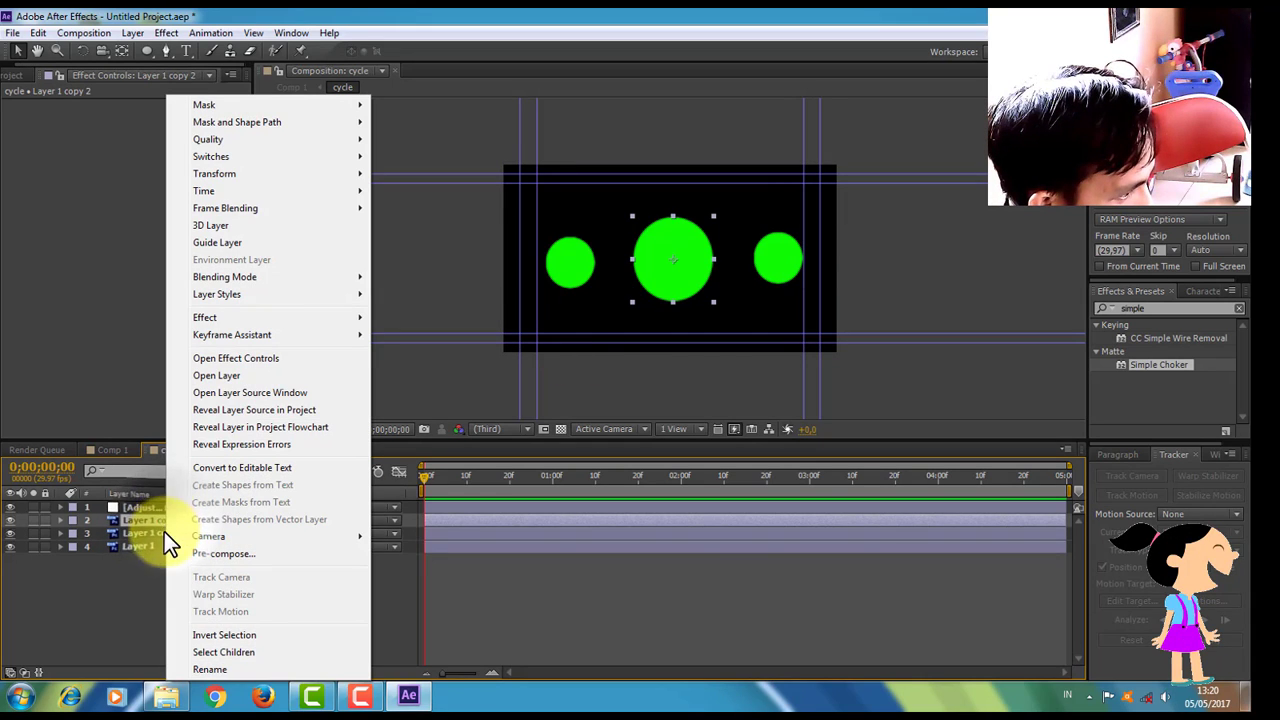
{"action": "right_click", "coordinate": [137, 522]}
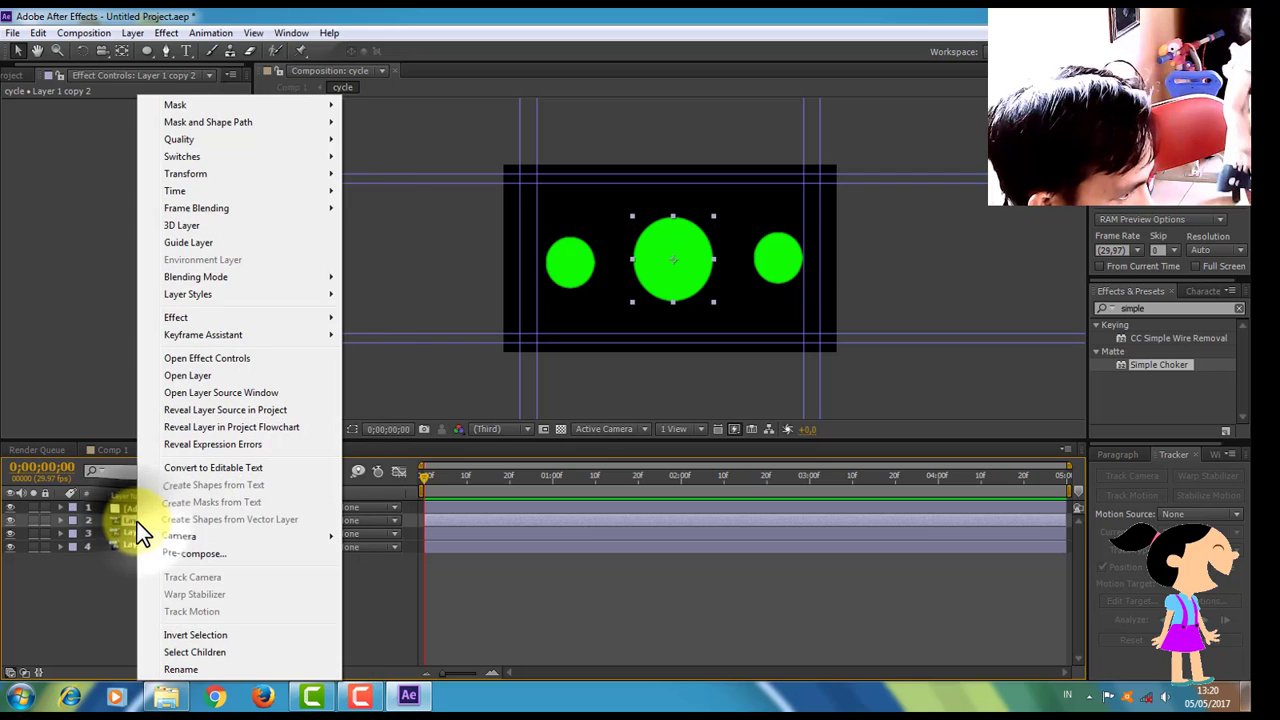
{"action": "left_click", "coordinate": [183, 668]}
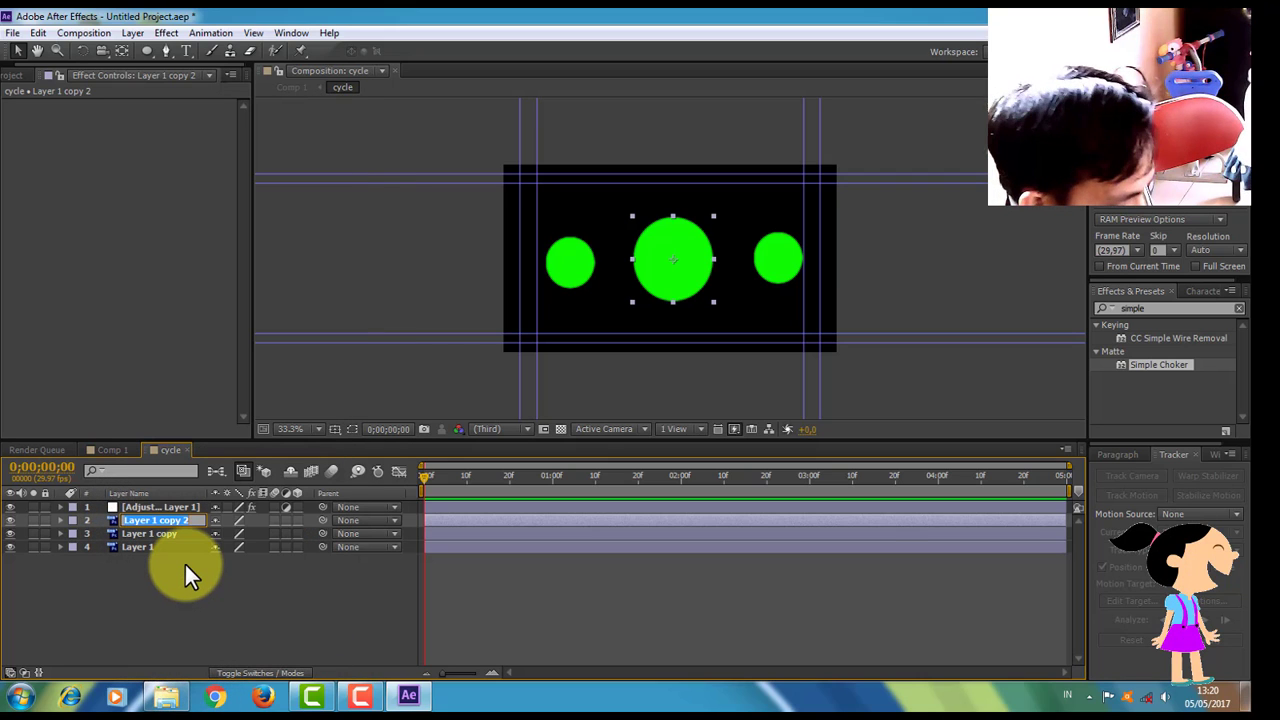
{"action": "type", "text": "ova"}
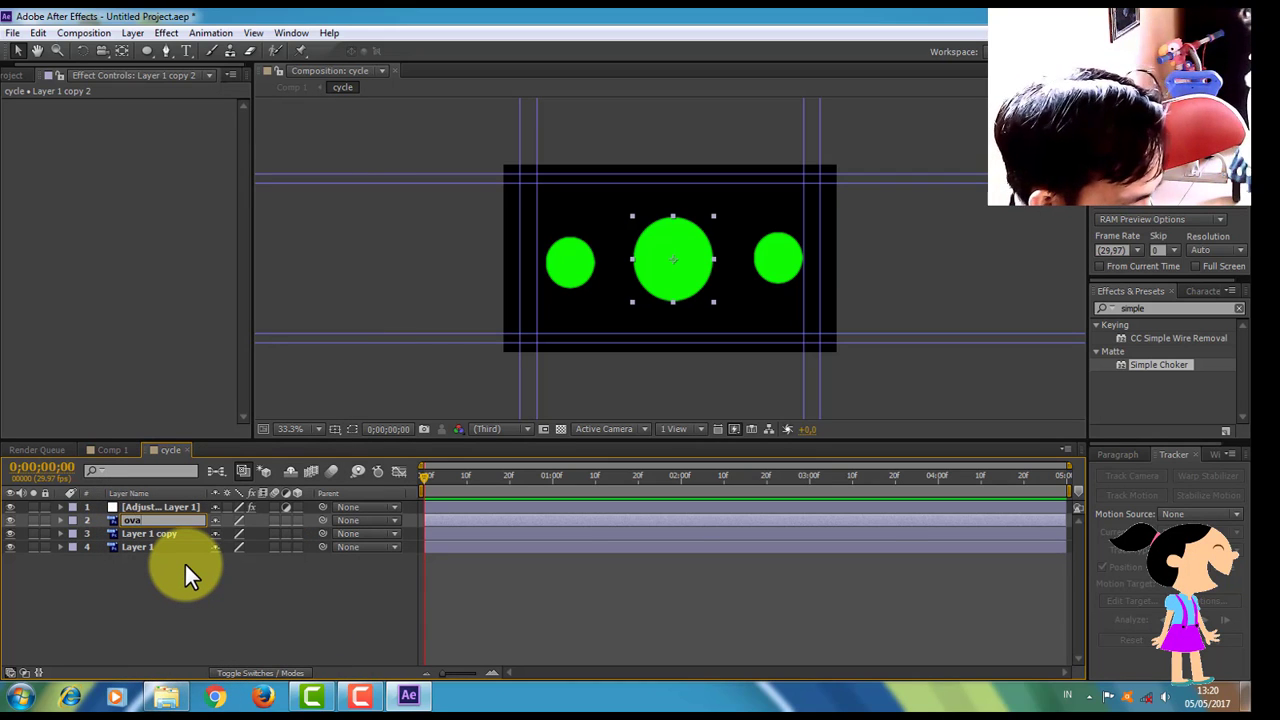
{"action": "type", "text": "l tengah"}
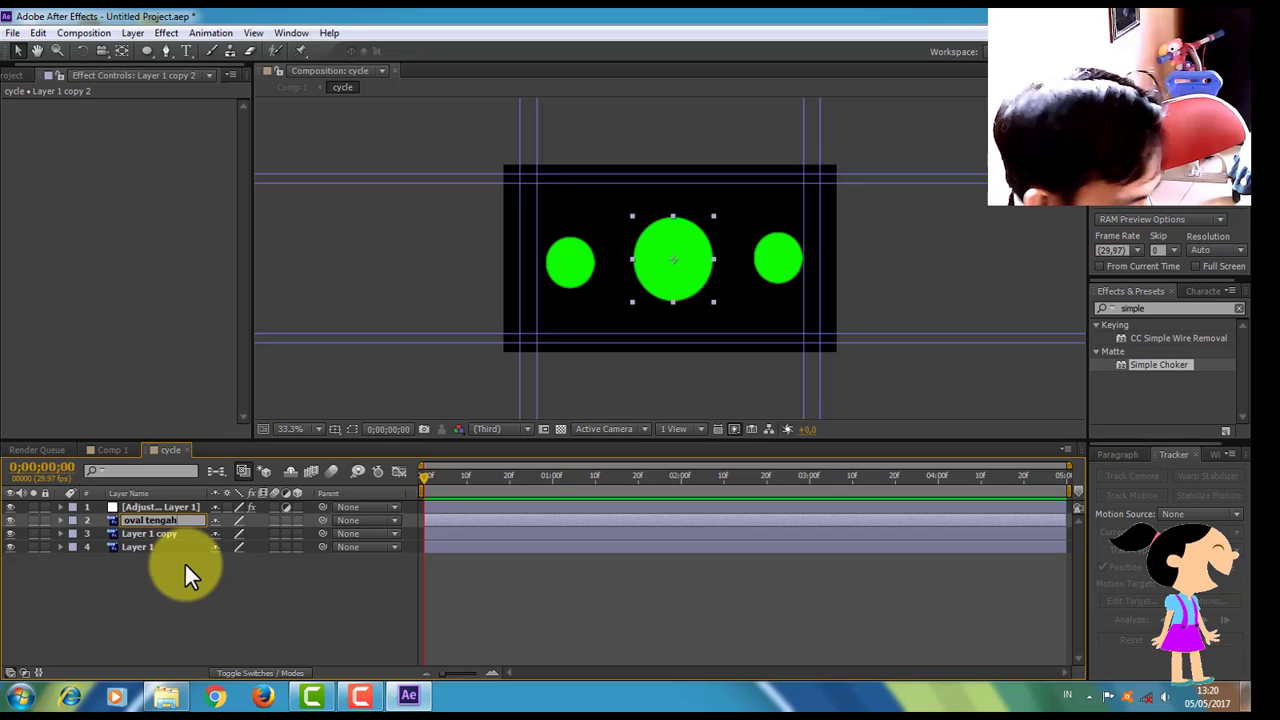
{"action": "key", "text": "Return"}
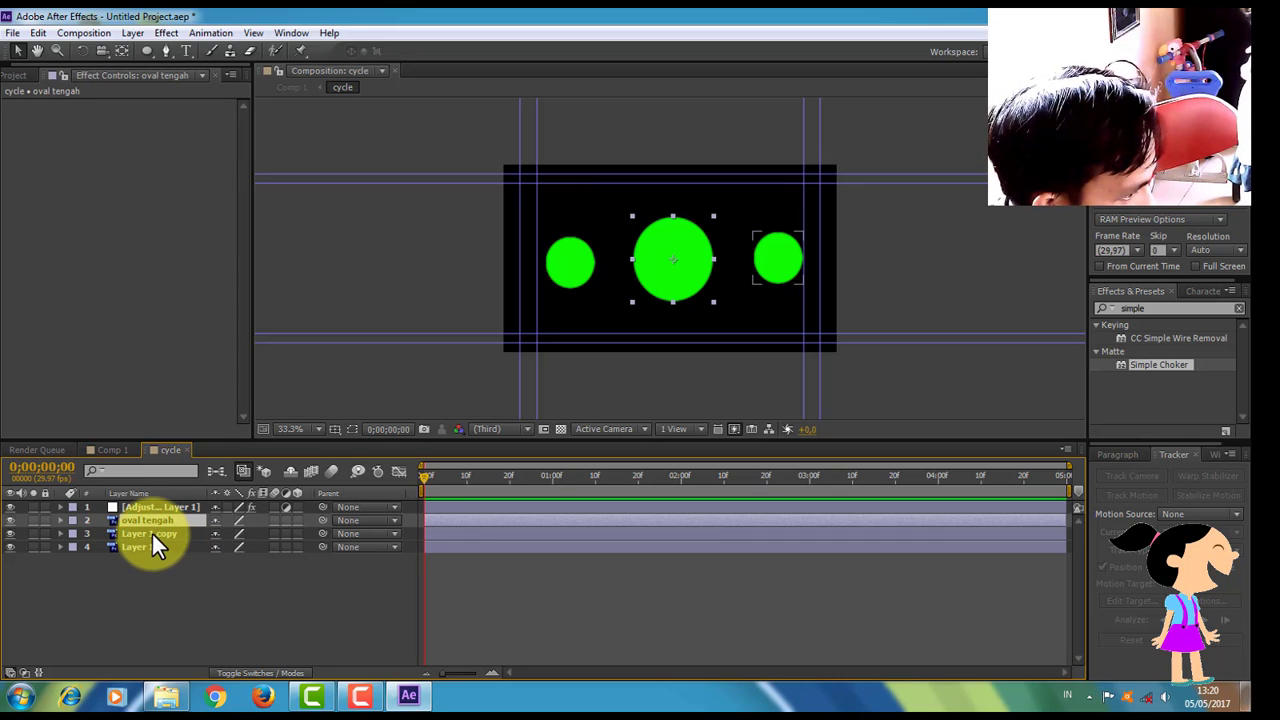
Rename the right circle's layer, Layer 1 copy, as "oval kanan"
{"action": "left_click", "coordinate": [152, 534]}
{"action": "right_click", "coordinate": [152, 534]}
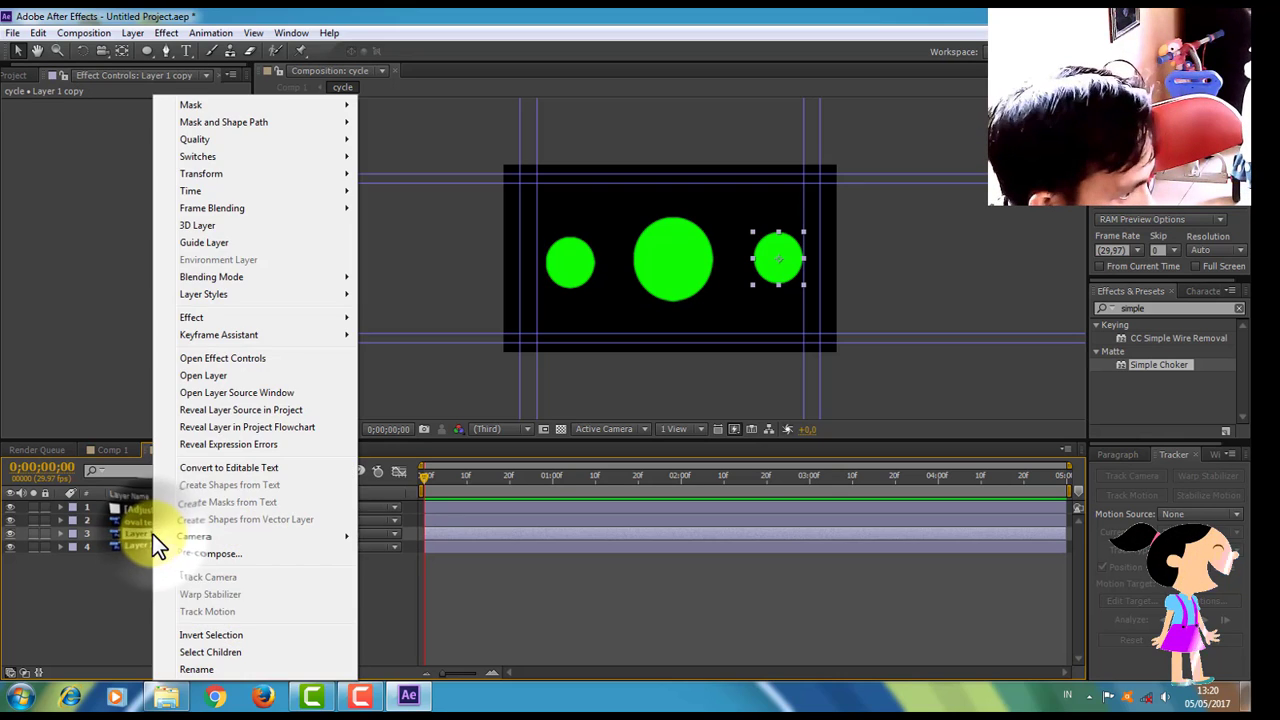
{"action": "left_click", "coordinate": [188, 669]}
{"action": "type", "text": "ova"}
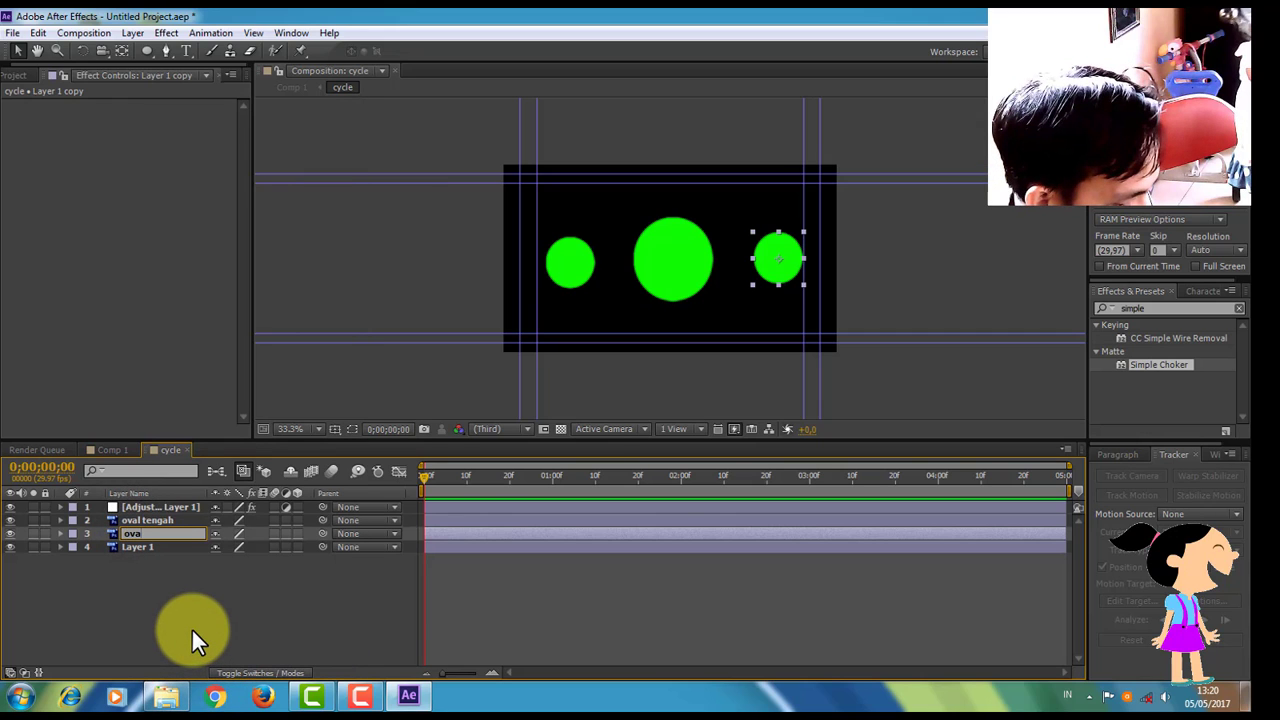
{"action": "type", "text": "l kanan"}
{"action": "key", "text": "Return"}
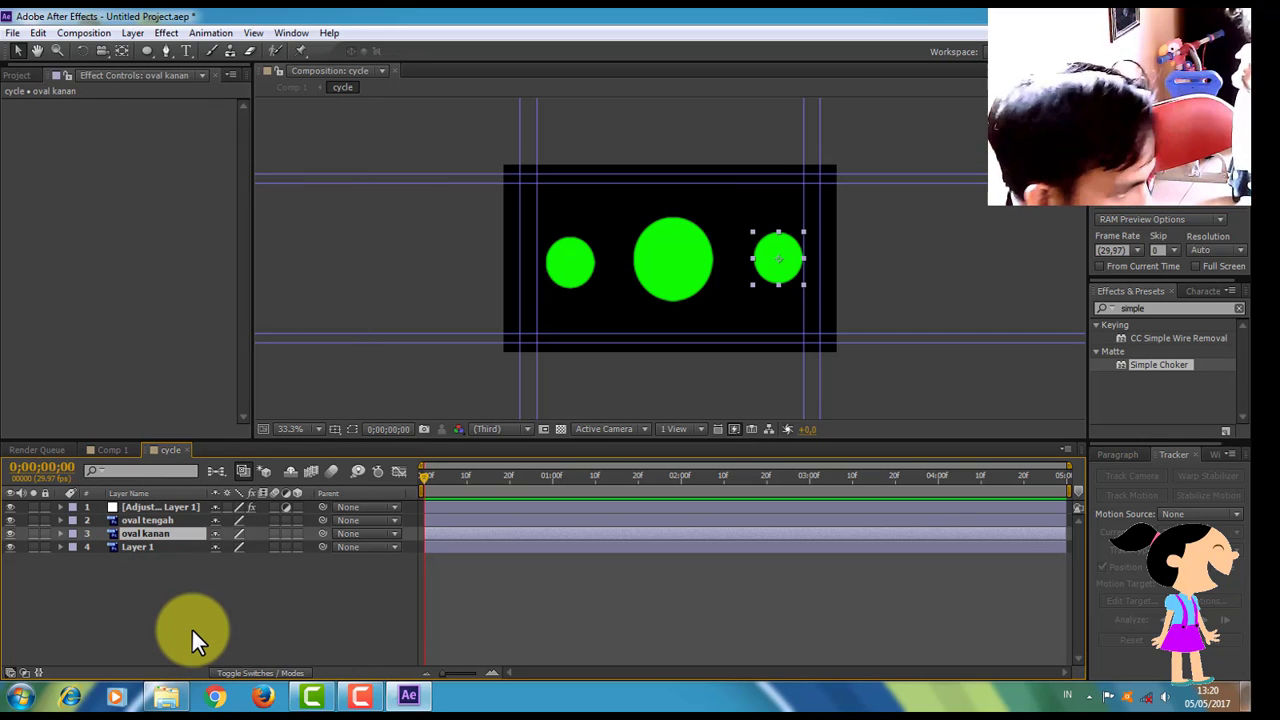
Rename the left circle's layer, Layer 1, as "oval kiri"
{"action": "right_click", "coordinate": [157, 548]}
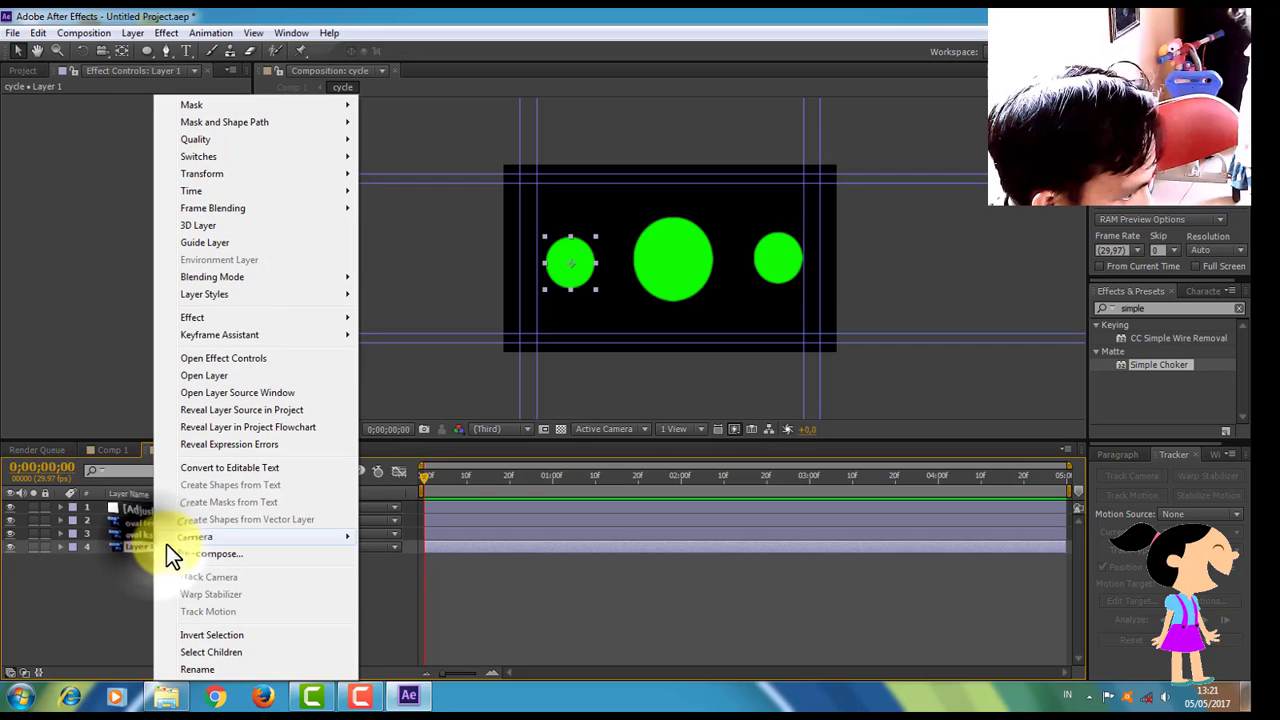
{"action": "left_click", "coordinate": [204, 667]}
{"action": "type", "text": "o"}
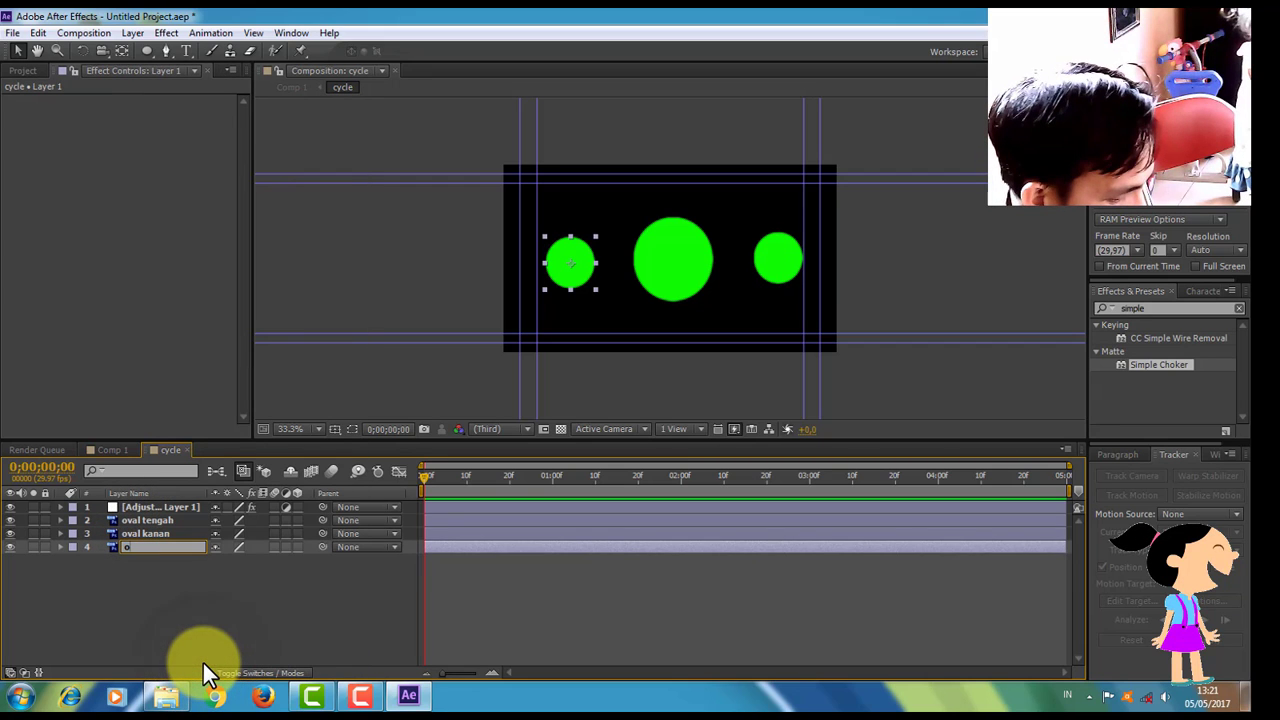
{"action": "type", "text": "val kiri"}
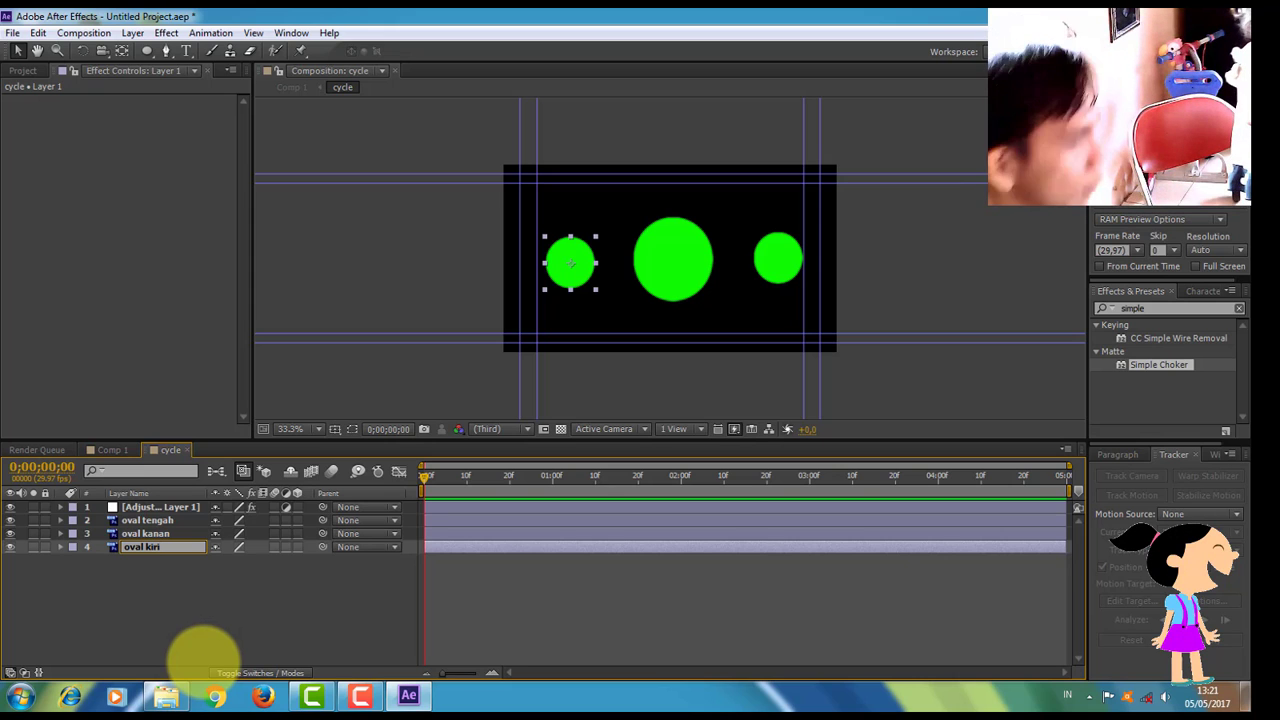
{"action": "left_click", "coordinate": [167, 521]}
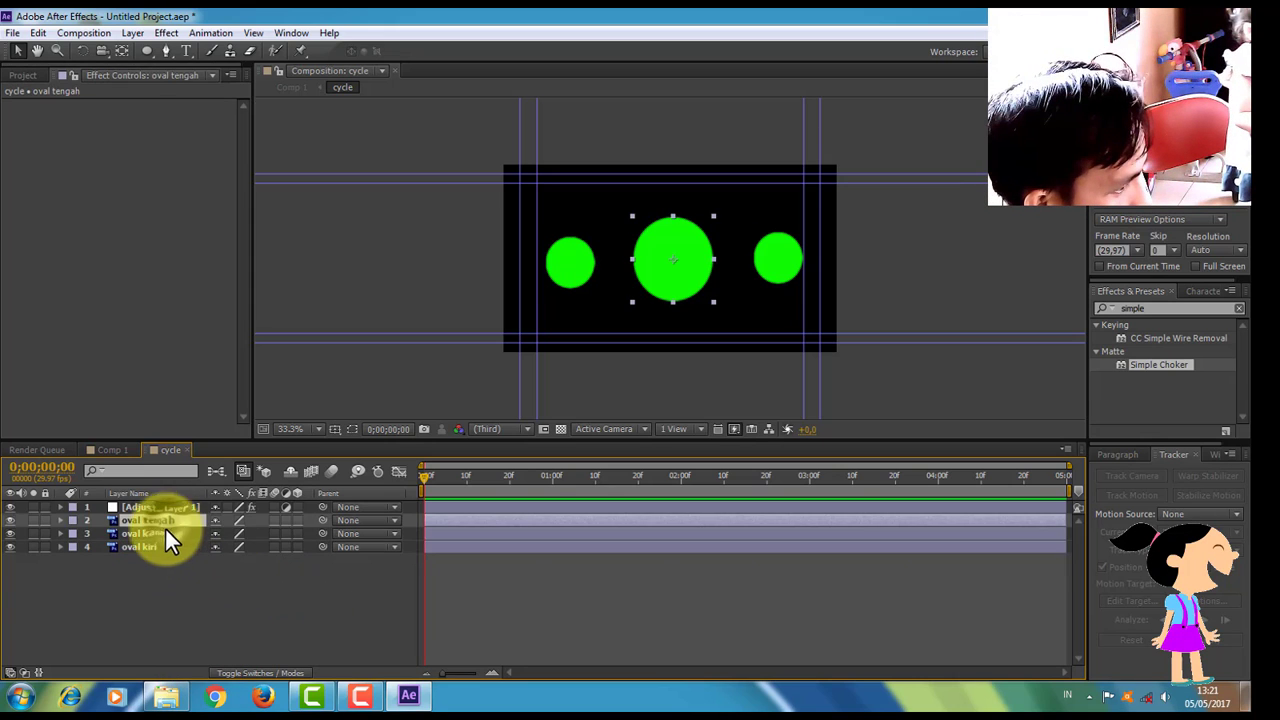
{"action": "left_click", "coordinate": [164, 535]}
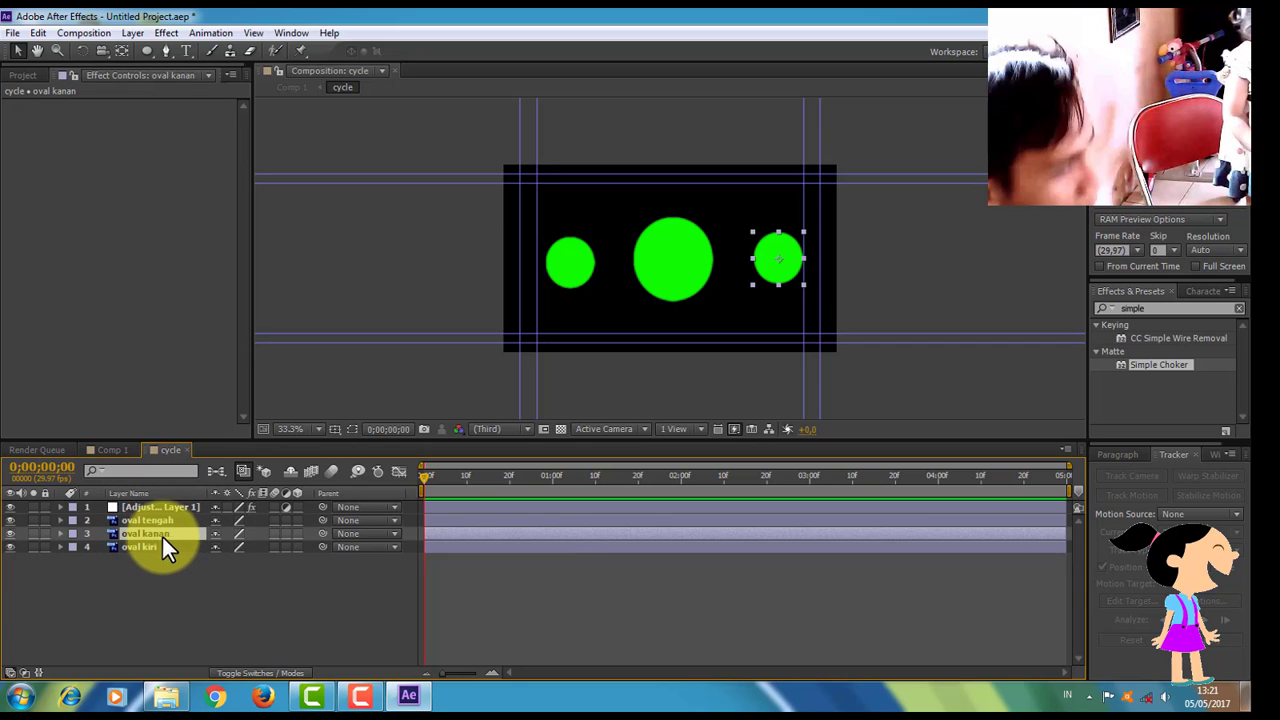
Move oval kiri out past the frame's left edge to about -139, 368 and oval kanan past the right edge to about 1445, 350
{"action": "left_click", "coordinate": [165, 550]}
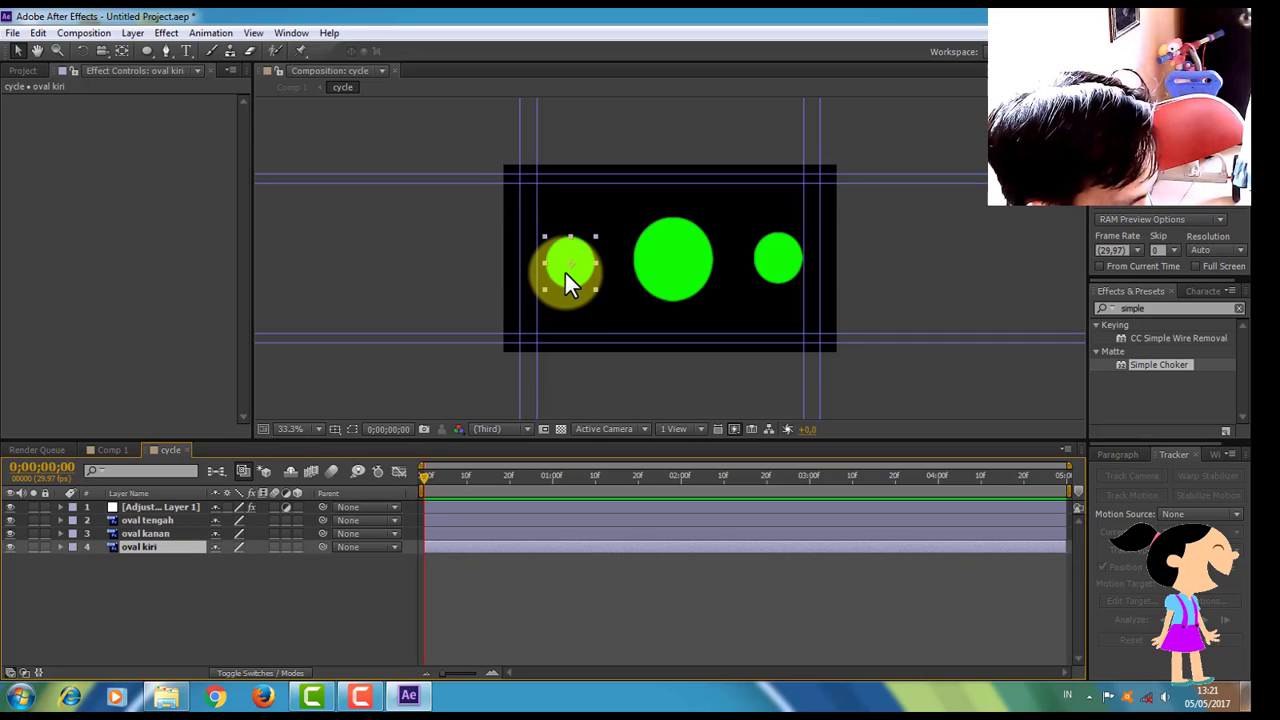
{"action": "left_click_drag", "start_coordinate": [565, 272], "coordinate": [464, 273]}
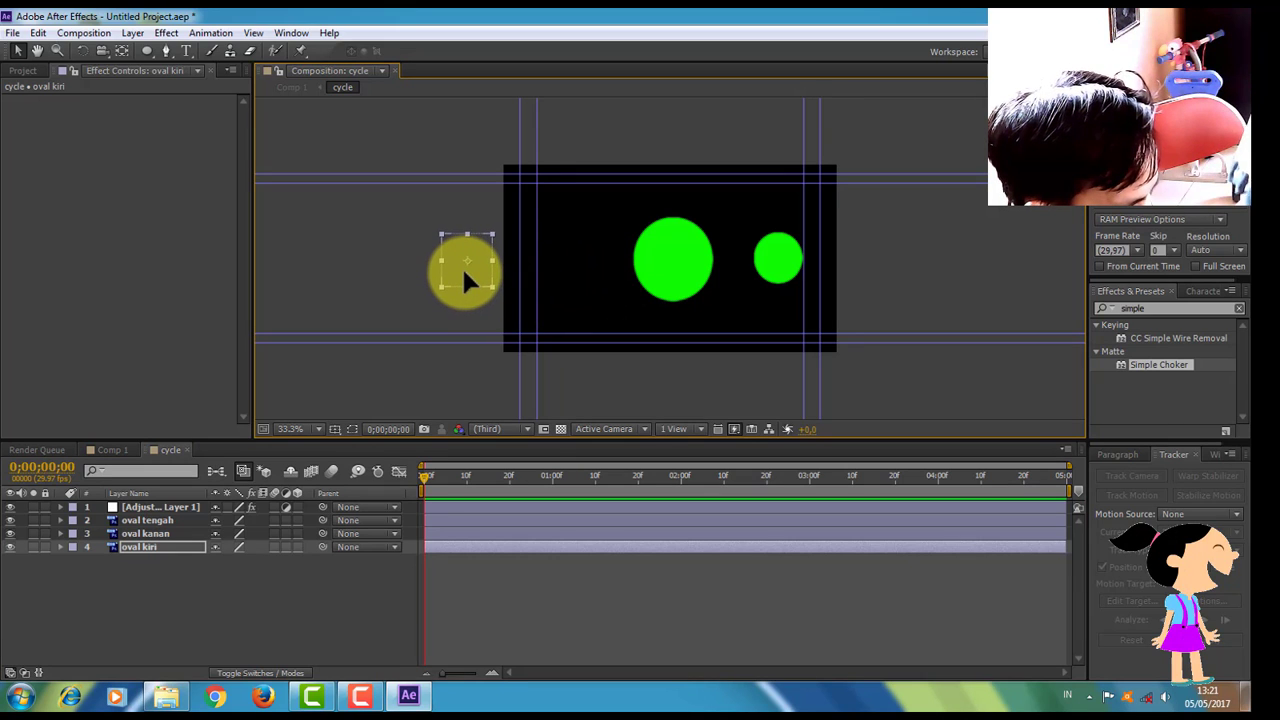
{"action": "left_click", "coordinate": [785, 272]}
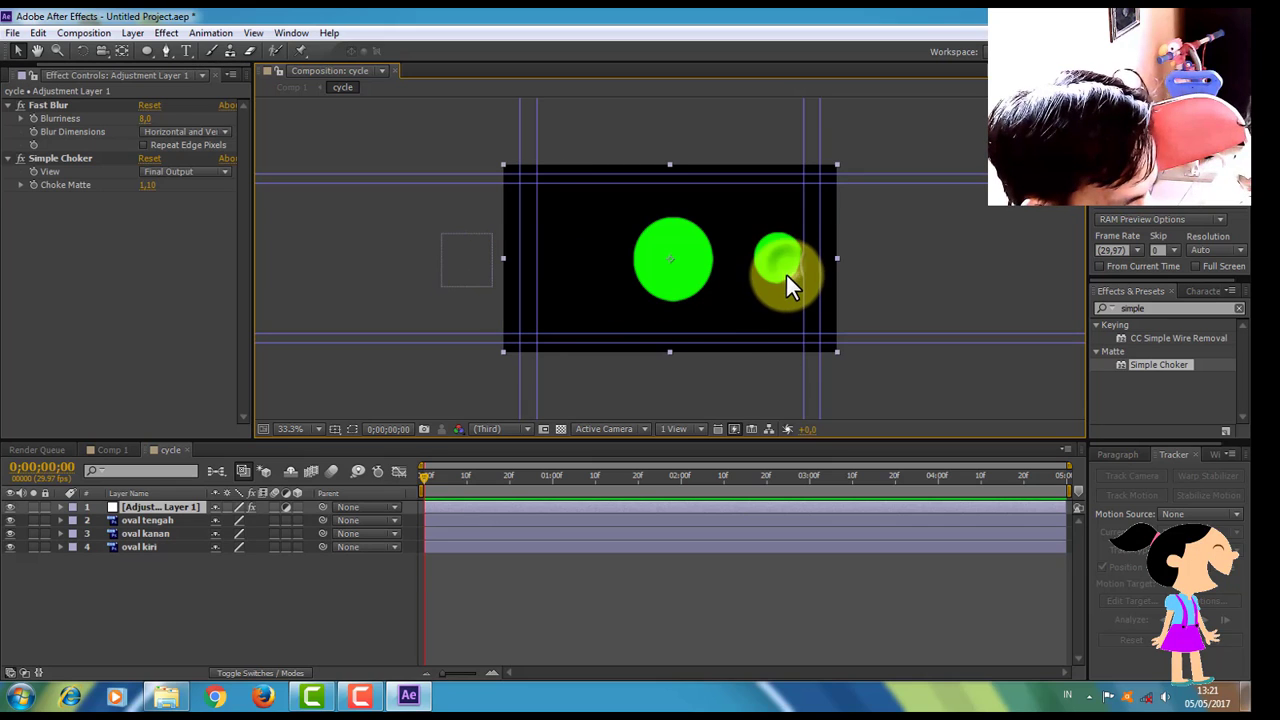
{"action": "left_click", "coordinate": [160, 534]}
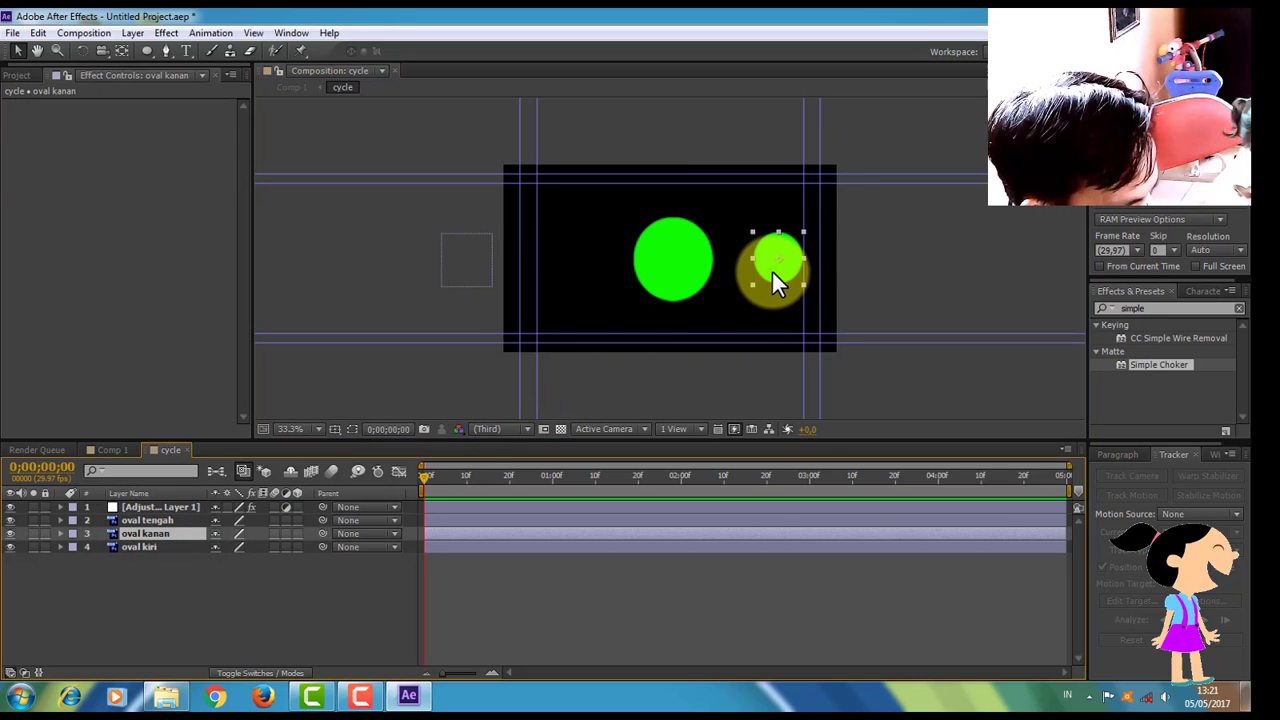
{"action": "left_click_drag", "start_coordinate": [772, 272], "coordinate": [873, 268]}
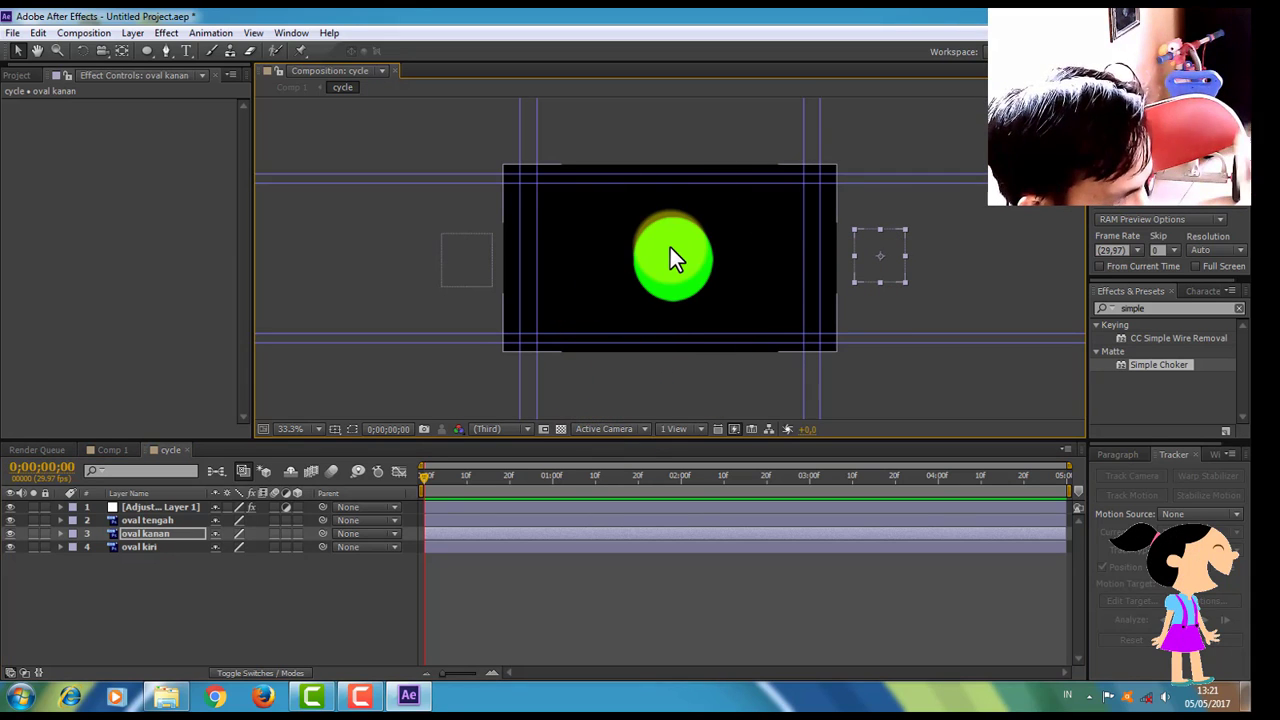
{"action": "left_click_drag", "start_coordinate": [662, 287], "coordinate": [663, 312]}
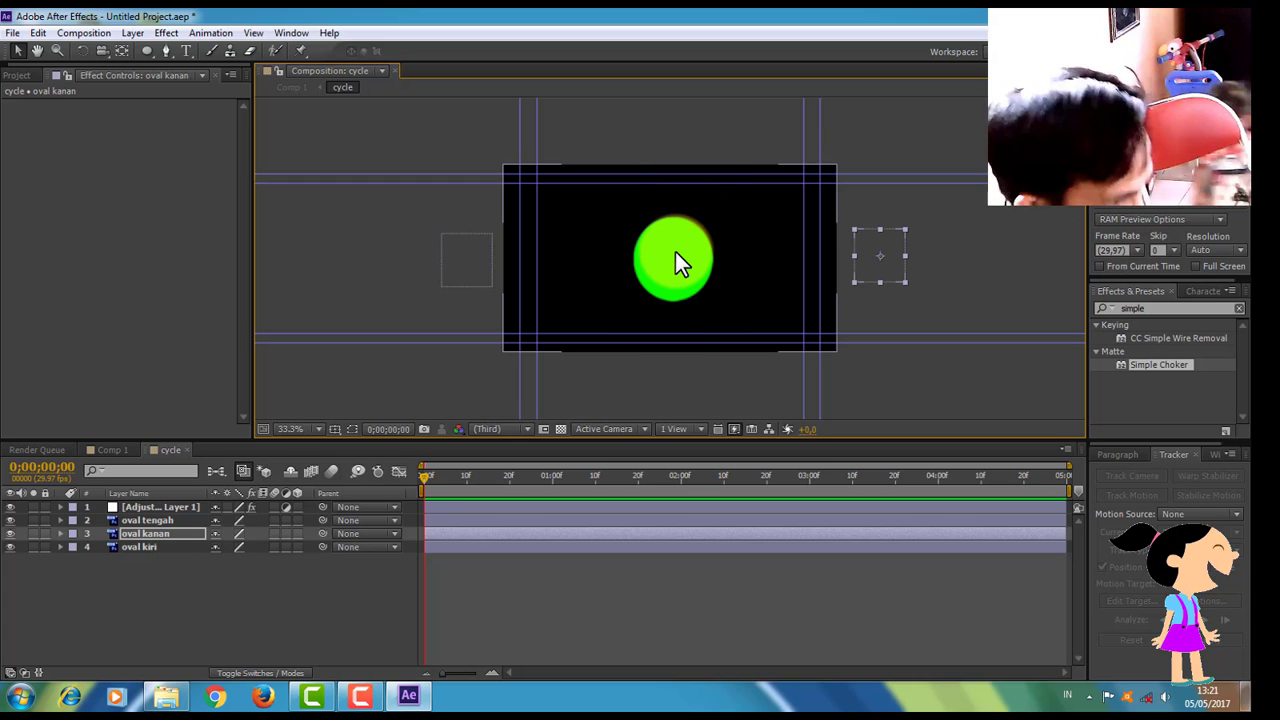
{"action": "left_click_drag", "start_coordinate": [675, 251], "coordinate": [682, 271]}
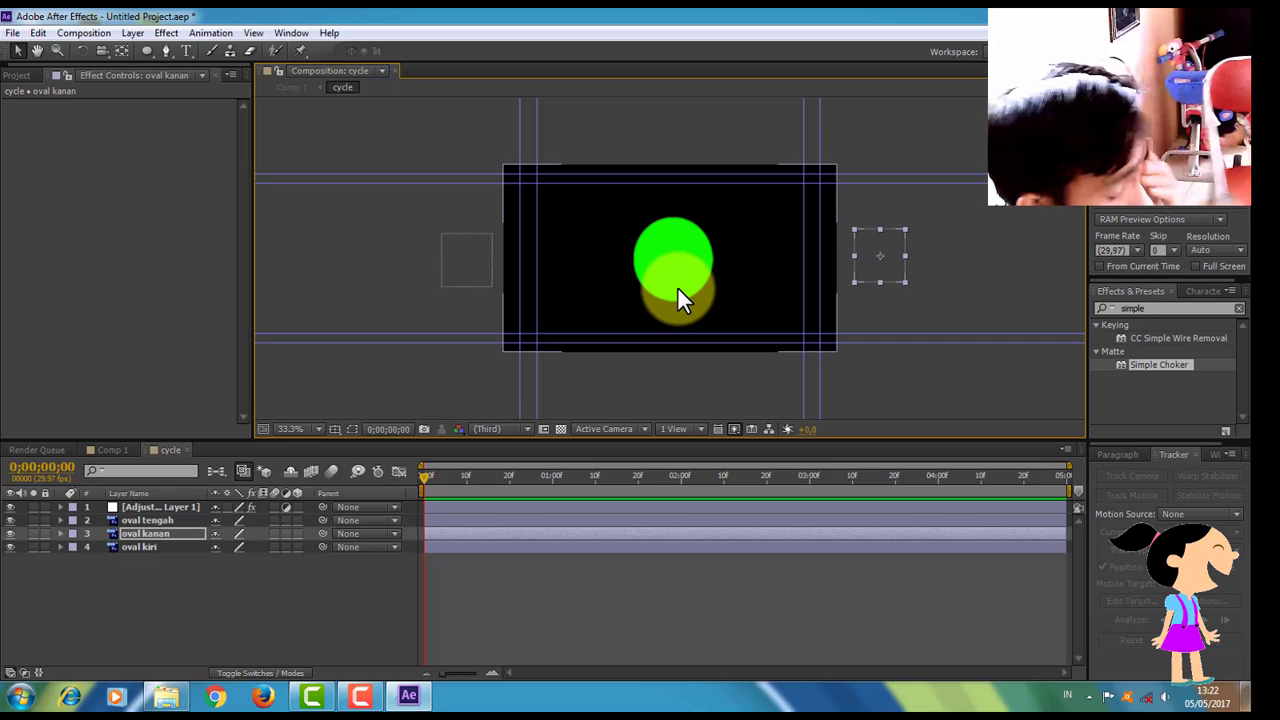
{"action": "left_click_drag", "start_coordinate": [678, 288], "coordinate": [540, 148]}
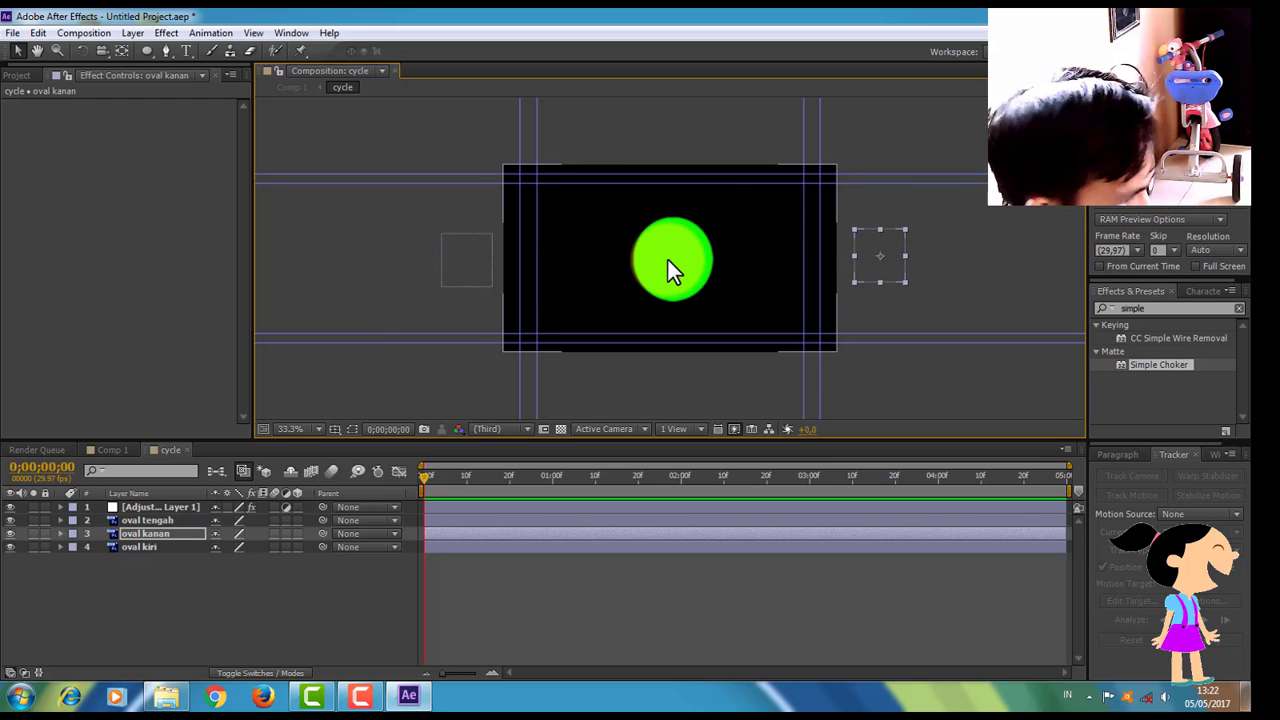
Set starting Position keyframes at 0;00;00;00 for the oval kanan and oval kiri layers
{"action": "left_click", "coordinate": [155, 535]}
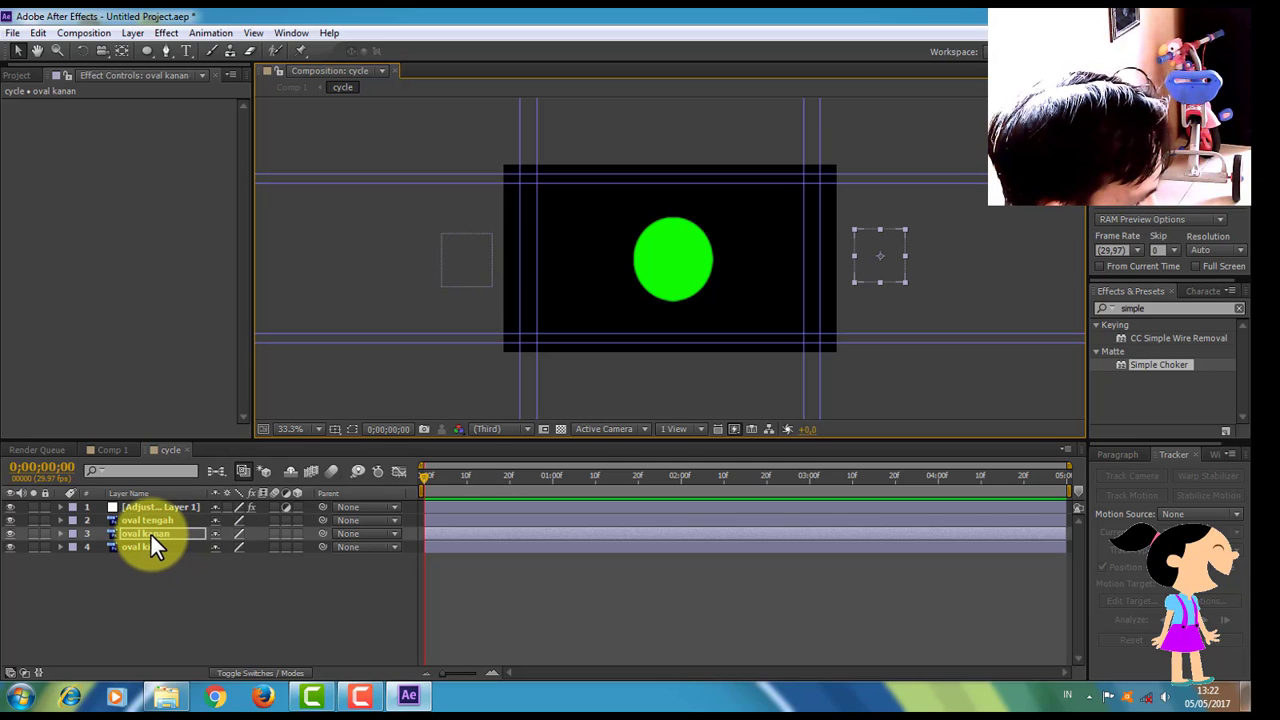
{"action": "left_click", "coordinate": [155, 547], "text": "shift"}
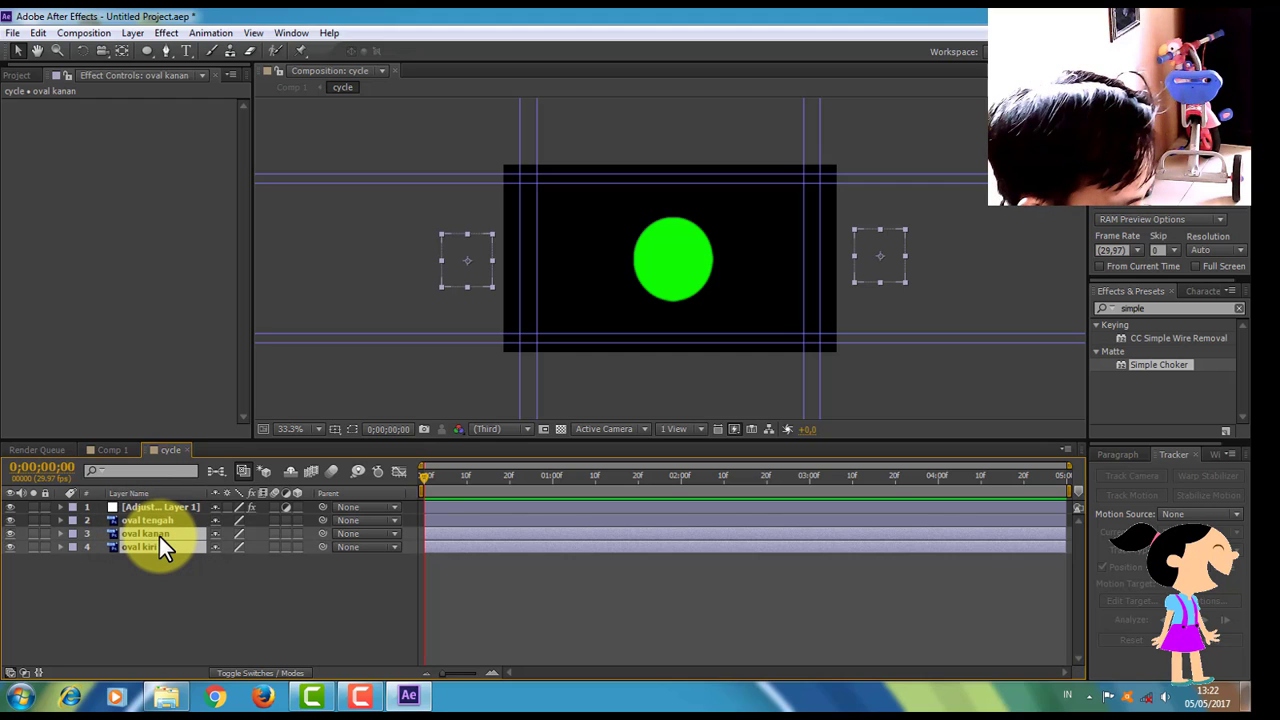
{"action": "key", "text": "p"}
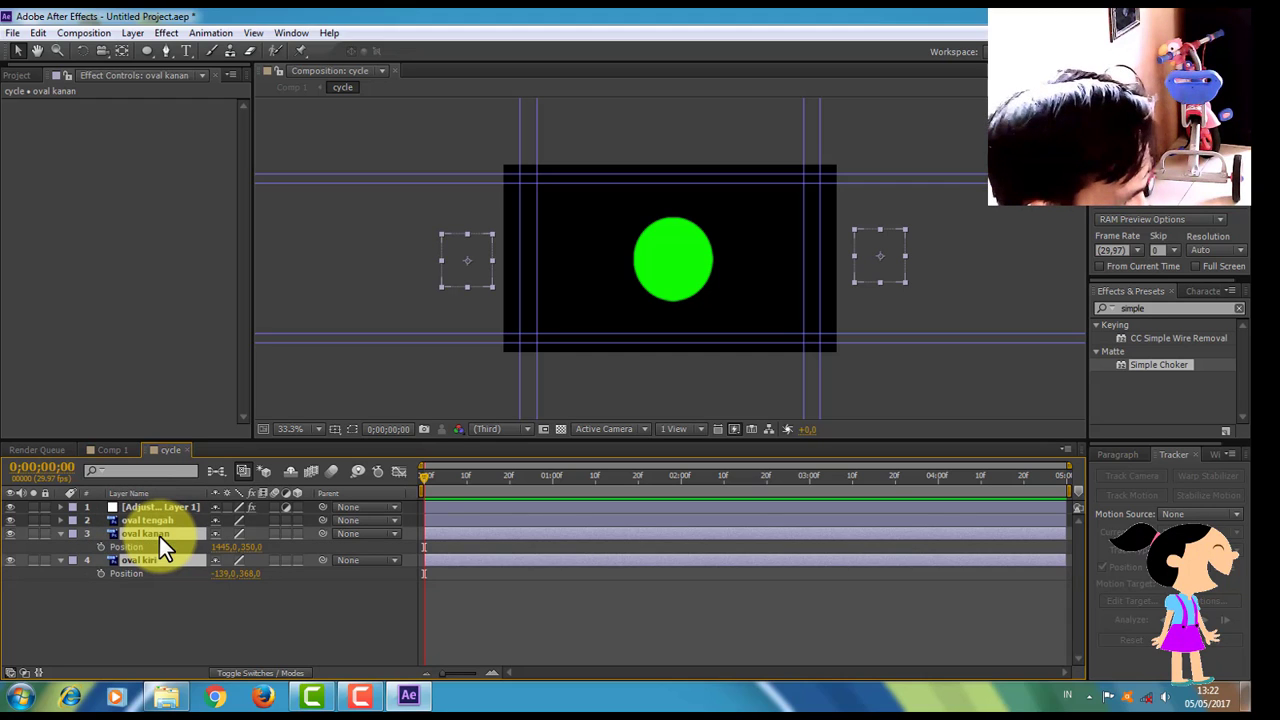
{"action": "left_click", "coordinate": [101, 547]}
{"action": "left_click", "coordinate": [104, 573]}
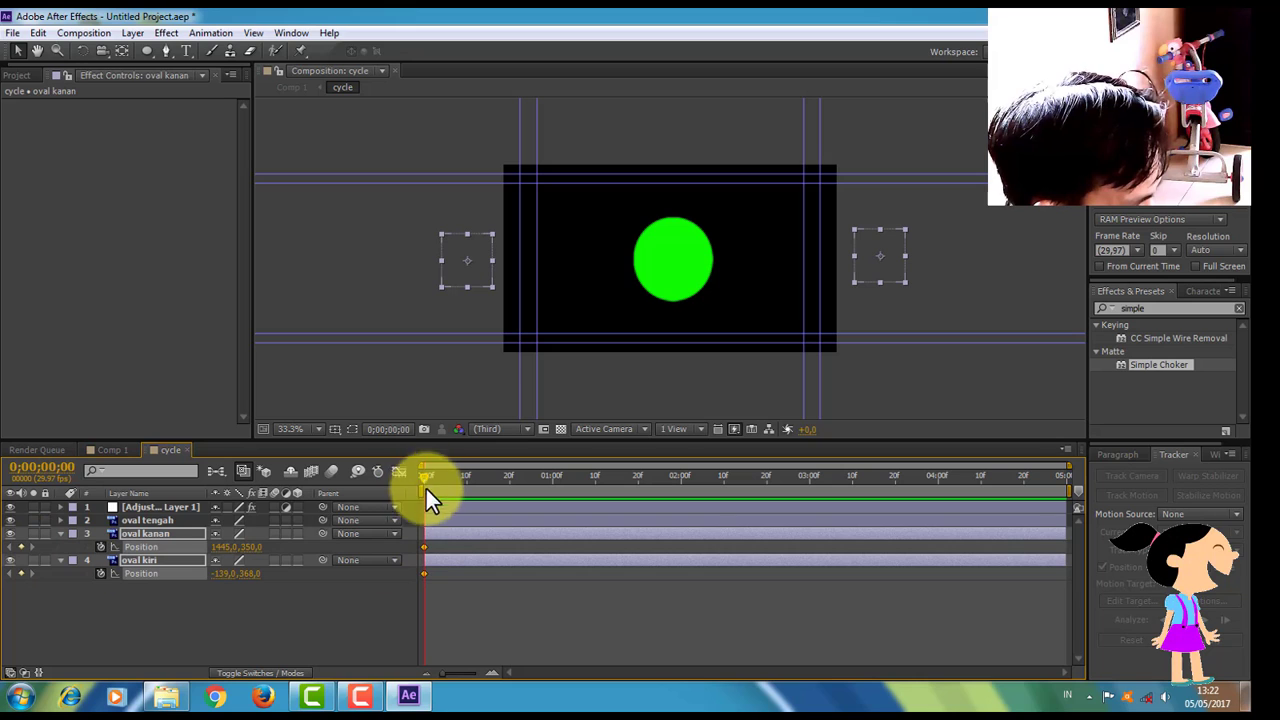
Move only the oval kanan layer horizontally inward onto the central circle, to about 635, 350 at time 0;00;00;00
{"action": "left_click", "coordinate": [165, 540]}
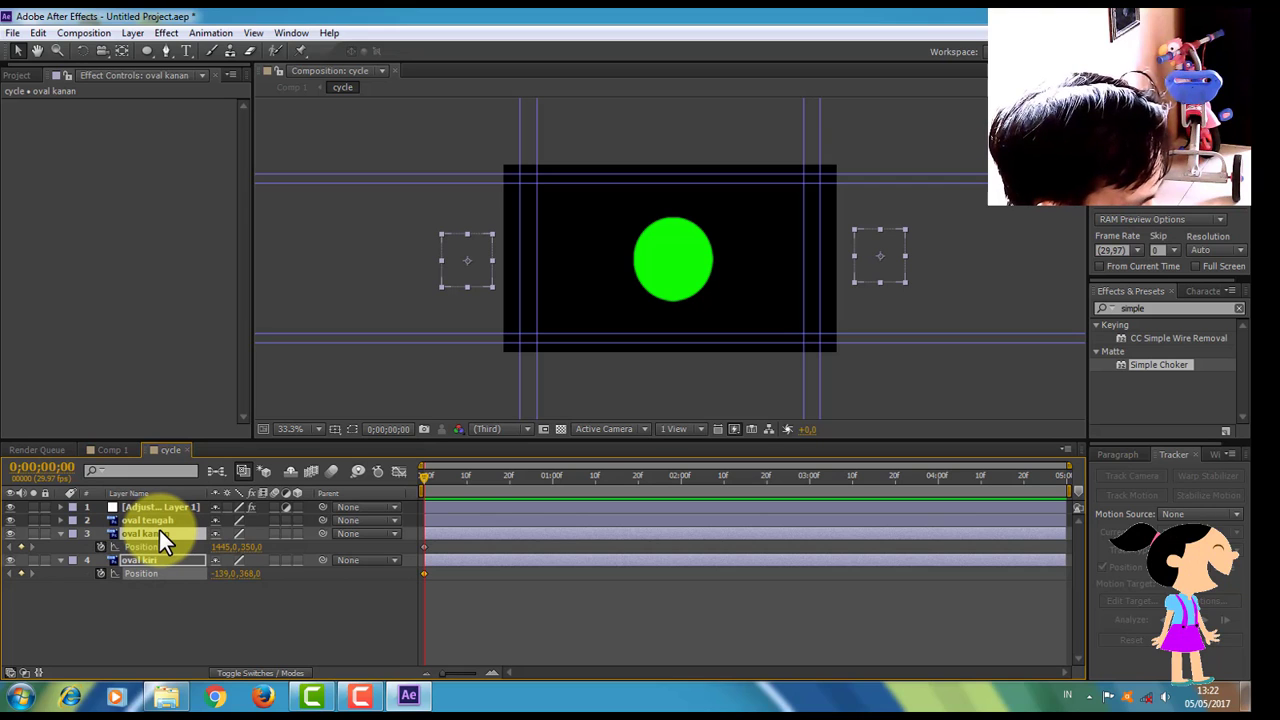
{"action": "left_click", "coordinate": [155, 535]}
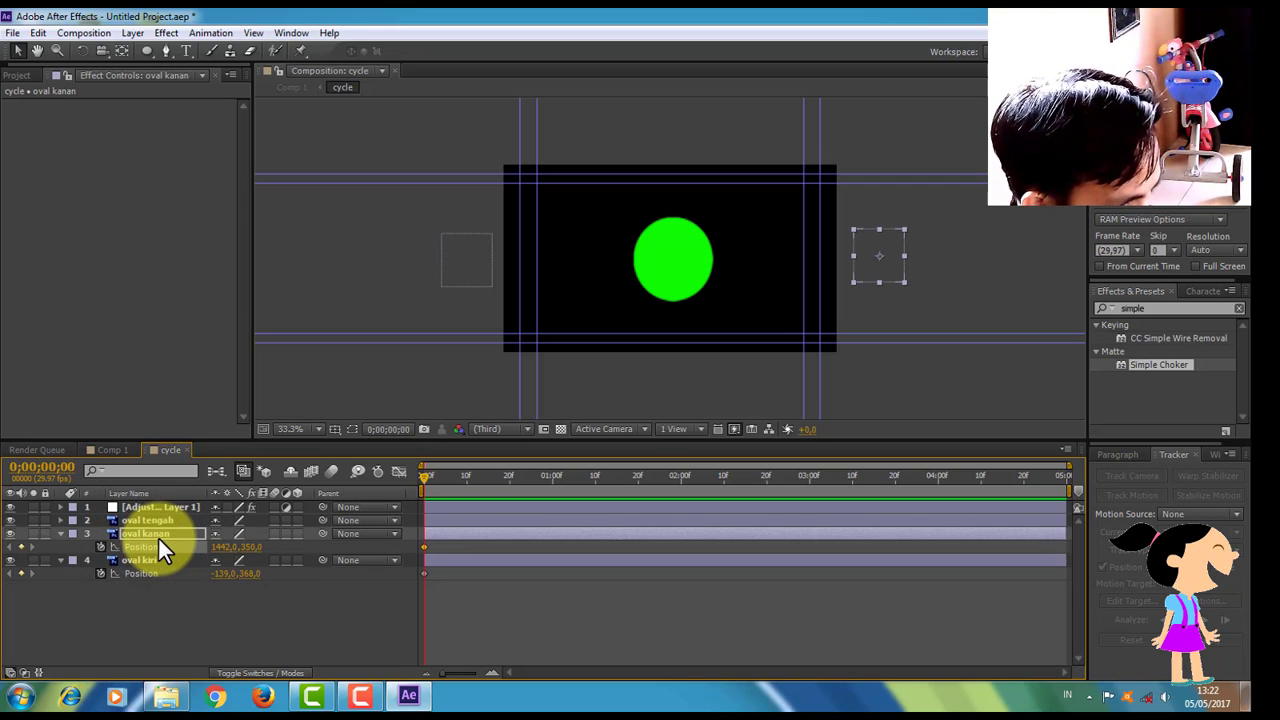
{"action": "key", "text": "shift+Left"}
{"action": "key", "text": "shift+Left"}
{"action": "key", "text": "shift+Left"}
{"action": "key", "text": "shift+Left"}
{"action": "key", "text": "shift+Left"}
{"action": "key", "text": "shift+Left"}
{"action": "key", "text": "shift+Left"}
{"action": "key", "text": "shift+Left"}
{"action": "key", "text": "shift+Left"}
{"action": "key", "text": "shift+Left"}
{"action": "key", "text": "shift+Left"}
{"action": "key", "text": "shift+Left"}
{"action": "key", "text": "shift+Left"}
{"action": "key", "text": "shift+Left"}
{"action": "key", "text": "shift+Left"}
{"action": "key", "text": "shift+Left"}
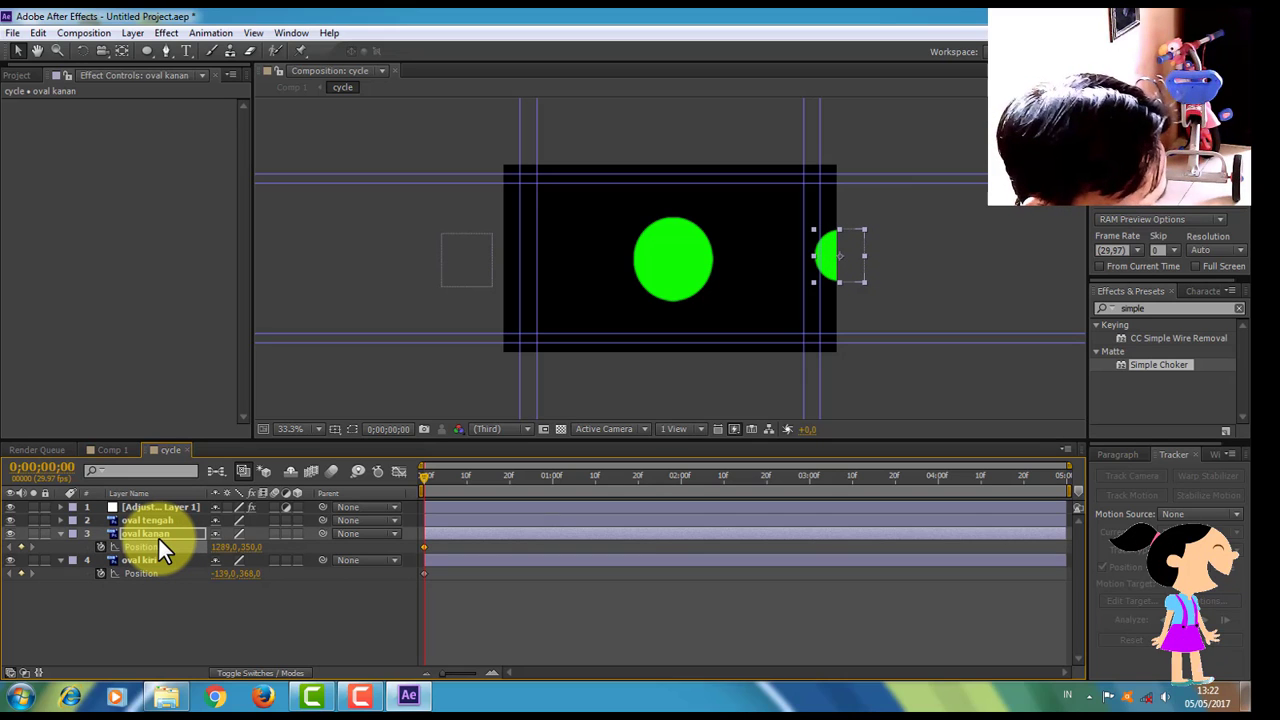
{"action": "key", "text": "shift+Left"}
{"action": "key", "text": "shift+Left"}
{"action": "key", "text": "shift+Left"}
{"action": "key", "text": "shift+Left"}
{"action": "key", "text": "shift+Left"}
{"action": "key", "text": "shift+Left"}
{"action": "key", "text": "shift+Left"}
{"action": "key", "text": "shift+Left"}
{"action": "key", "text": "shift+Left"}
{"action": "key", "text": "shift+Left"}
{"action": "key", "text": "shift+Left"}
{"action": "key", "text": "shift+Left"}
{"action": "key", "text": "shift+Left"}
{"action": "key", "text": "shift+Left"}
{"action": "key", "text": "shift+Left"}
{"action": "key", "text": "shift+Left"}
{"action": "key", "text": "shift+Left"}
{"action": "key", "text": "shift+Left"}
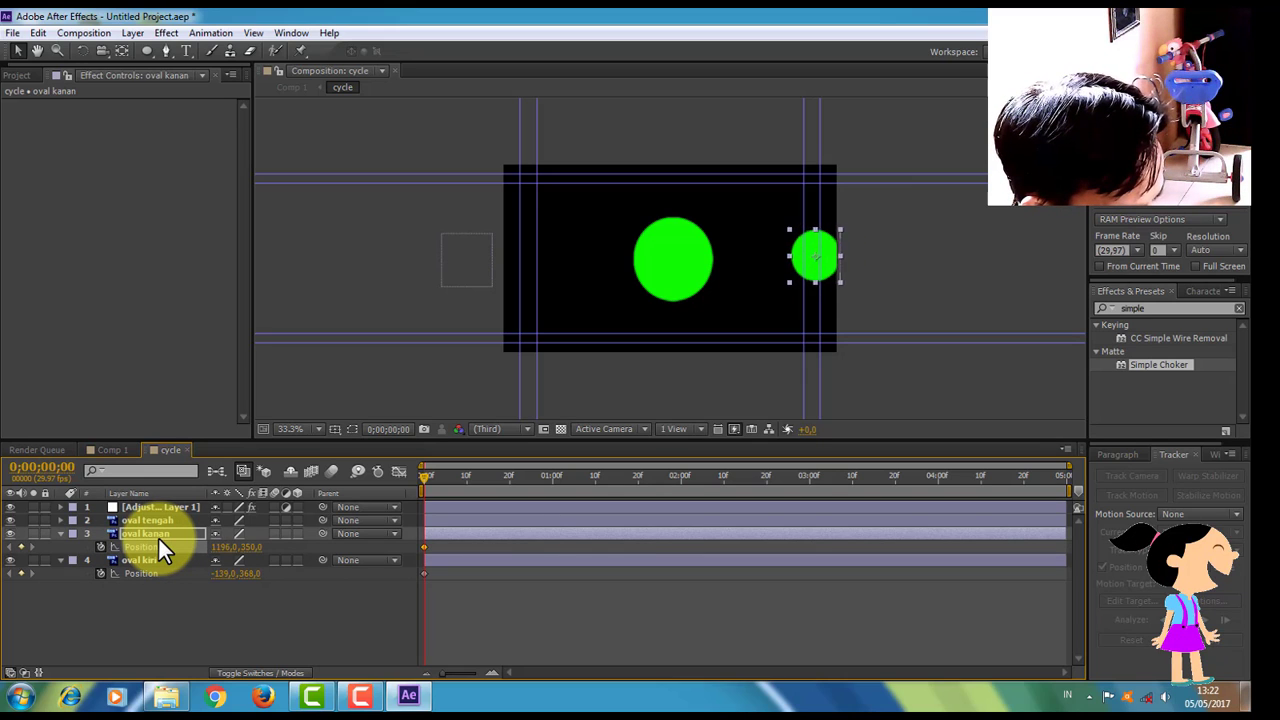
{"action": "key", "text": "shift+Left"}
{"action": "key", "text": "shift+Left"}
{"action": "key", "text": "shift+Left"}
{"action": "key", "text": "shift+Left"}
{"action": "key", "text": "shift+Left"}
{"action": "key", "text": "shift+Left"}
{"action": "key", "text": "shift+Left"}
{"action": "key", "text": "shift+Left"}
{"action": "key", "text": "shift+Left"}
{"action": "key", "text": "shift+Left"}
{"action": "key", "text": "shift+Left"}
{"action": "key", "text": "shift+Left"}
{"action": "key", "text": "shift+Left"}
{"action": "key", "text": "shift+Left"}
{"action": "key", "text": "shift+Left"}
{"action": "key", "text": "shift+Left"}
{"action": "key", "text": "shift+Left"}
{"action": "key", "text": "shift+Left"}
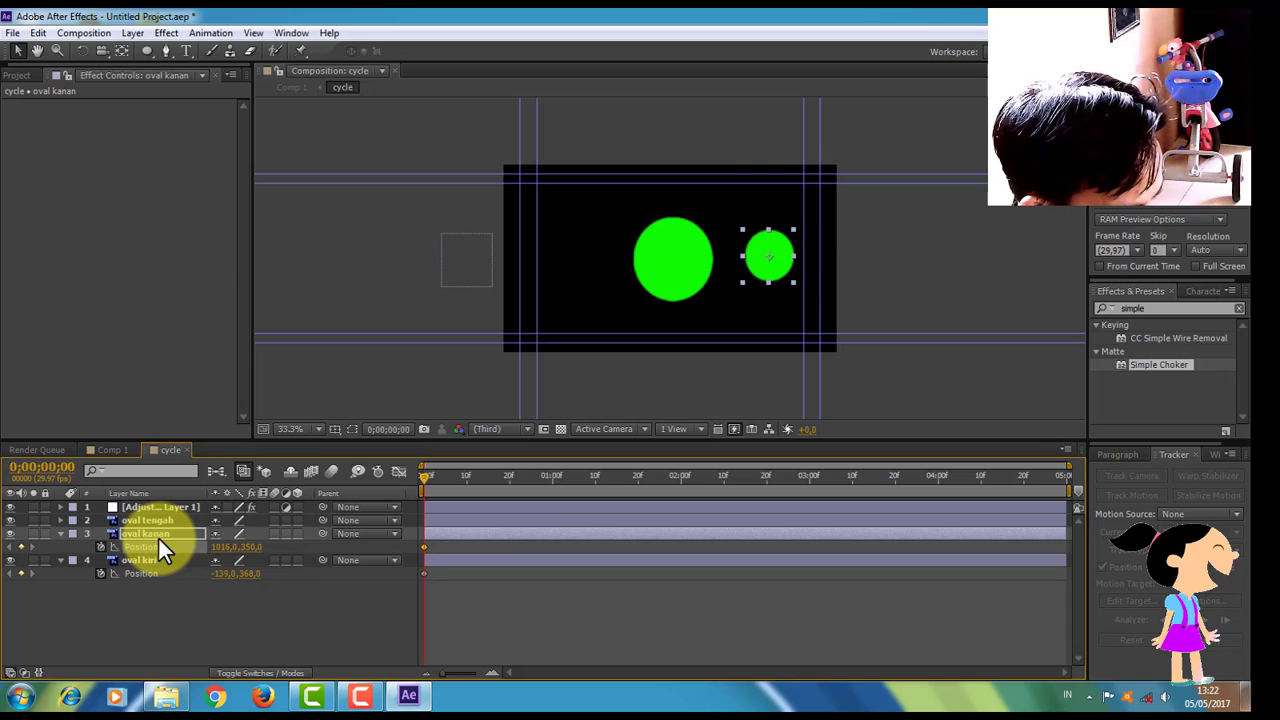
{"action": "key", "text": "shift+Left"}
{"action": "key", "text": "shift+Left"}
{"action": "key", "text": "shift+Left"}
{"action": "key", "text": "shift+Left"}
{"action": "key", "text": "shift+Left"}
{"action": "key", "text": "shift+Left"}
{"action": "key", "text": "shift+Left"}
{"action": "key", "text": "shift+Left"}
{"action": "key", "text": "shift+Left"}
{"action": "key", "text": "shift+Left"}
{"action": "key", "text": "shift+Left"}
{"action": "key", "text": "shift+Left"}
{"action": "key", "text": "shift+Left"}
{"action": "key", "text": "shift+Left"}
{"action": "key", "text": "shift+Left"}
{"action": "key", "text": "shift+Left"}
{"action": "key", "text": "shift+Left"}
{"action": "key", "text": "shift+Left"}
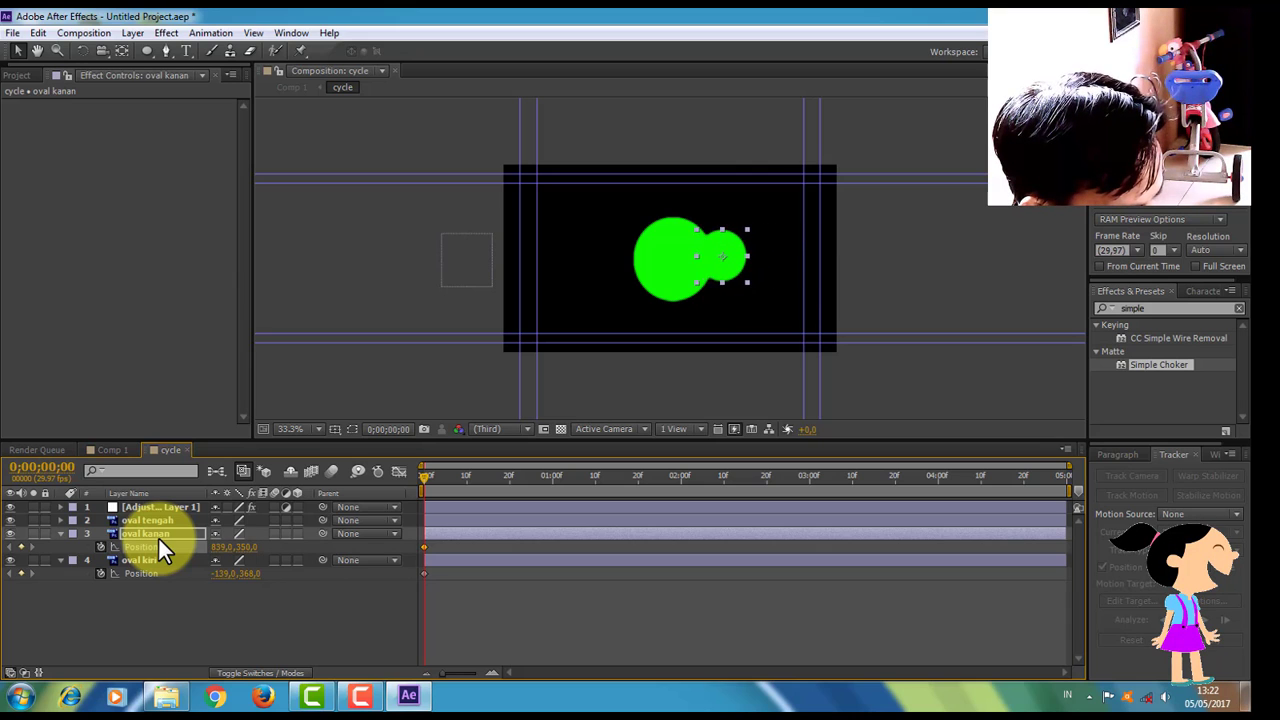
{"action": "key", "text": "shift+Left"}
{"action": "key", "text": "shift+Left"}
{"action": "key", "text": "shift+Left"}
{"action": "key", "text": "shift+Left"}
{"action": "key", "text": "shift+Left"}
{"action": "key", "text": "shift+Left"}
{"action": "key", "text": "shift+Left"}
{"action": "key", "text": "shift+Left"}
{"action": "key", "text": "shift+Left"}
{"action": "key", "text": "shift+Left"}
{"action": "key", "text": "shift+Left"}
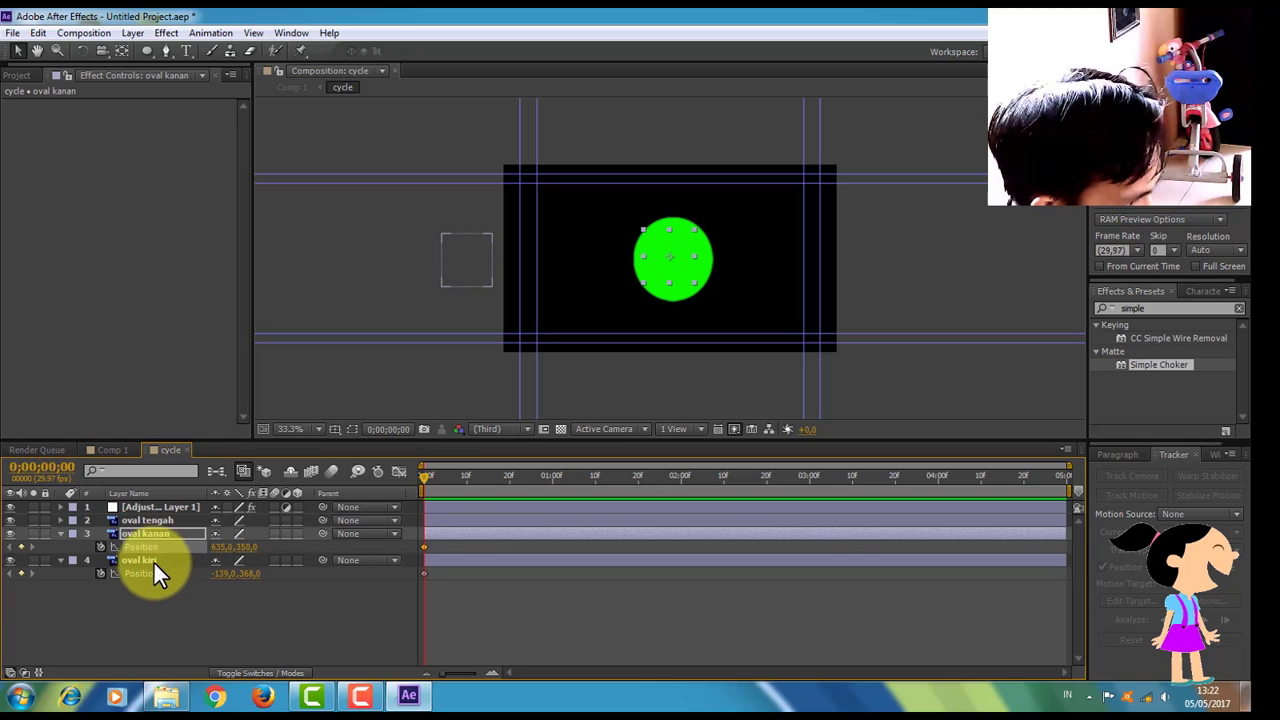
Move the oval kiri layer horizontally inward onto the central circle, to about 653, 368 at time 0;00;00;00
{"action": "left_click", "coordinate": [148, 571]}
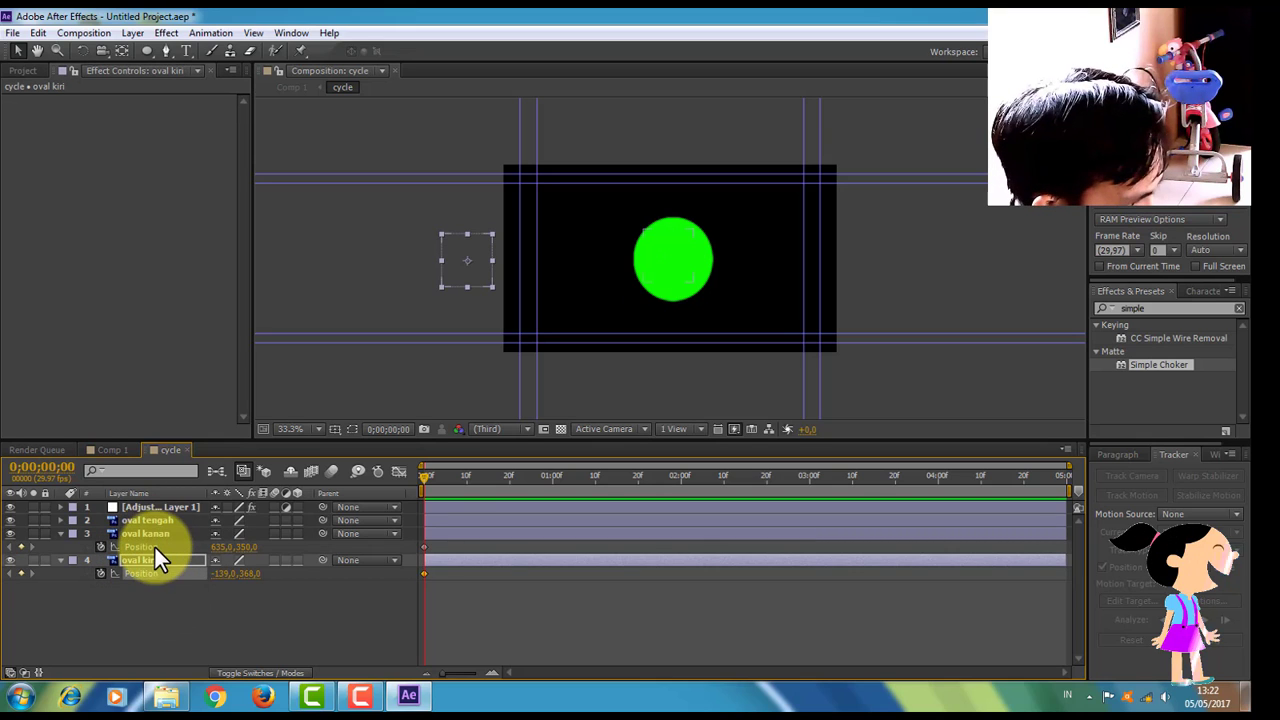
{"action": "key", "text": "shift+Right"}
{"action": "key", "text": "shift+Right"}
{"action": "key", "text": "shift+Right"}
{"action": "key", "text": "shift+Right"}
{"action": "key", "text": "shift+Right"}
{"action": "key", "text": "shift+Right"}
{"action": "key", "text": "shift+Right"}
{"action": "key", "text": "shift+Right"}
{"action": "key", "text": "shift+Right"}
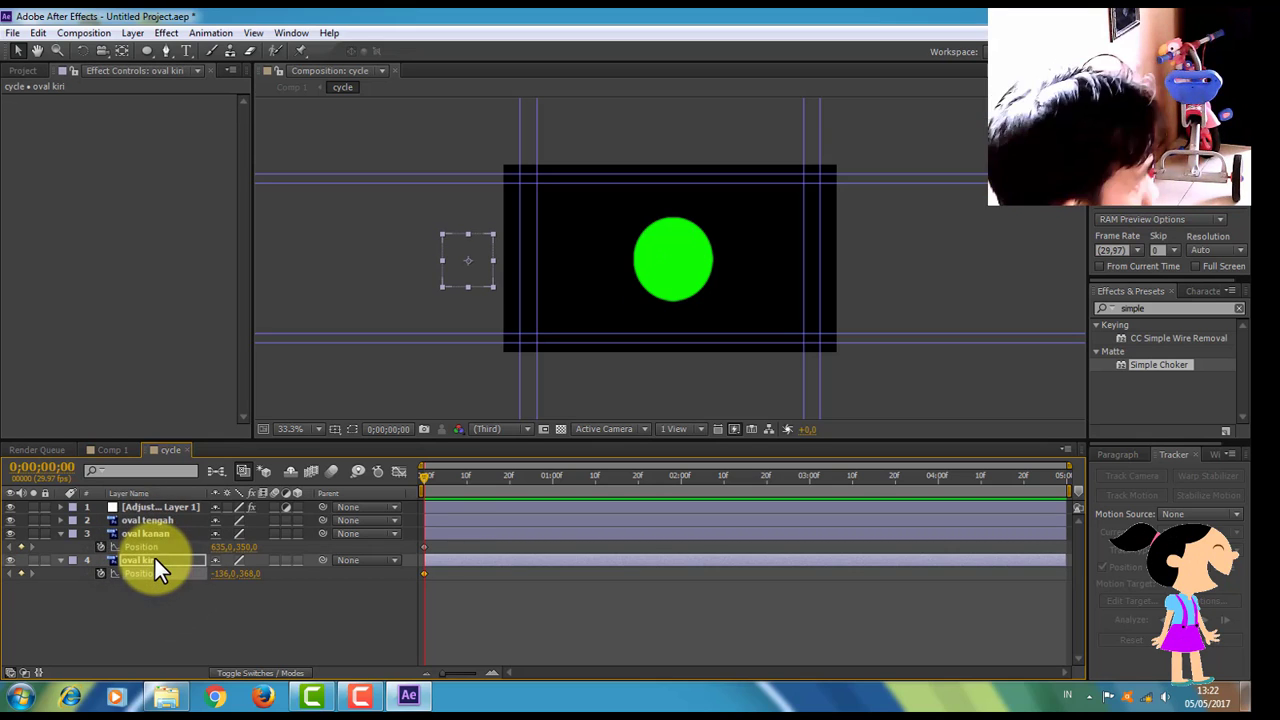
{"action": "key", "text": "shift+Right"}
{"action": "key", "text": "shift+Right"}
{"action": "key", "text": "shift+Right"}
{"action": "key", "text": "shift+Right"}
{"action": "key", "text": "shift+Right"}
{"action": "key", "text": "shift+Right"}
{"action": "key", "text": "shift+Right"}
{"action": "key", "text": "shift+Right"}
{"action": "key", "text": "shift+Right"}
{"action": "key", "text": "shift+Right"}
{"action": "key", "text": "shift+Right"}
{"action": "key", "text": "shift+Right"}
{"action": "key", "text": "shift+Right"}
{"action": "key", "text": "shift+Right"}
{"action": "key", "text": "shift+Right"}
{"action": "key", "text": "shift+Right"}
{"action": "key", "text": "shift+Right"}
{"action": "key", "text": "shift+Right"}
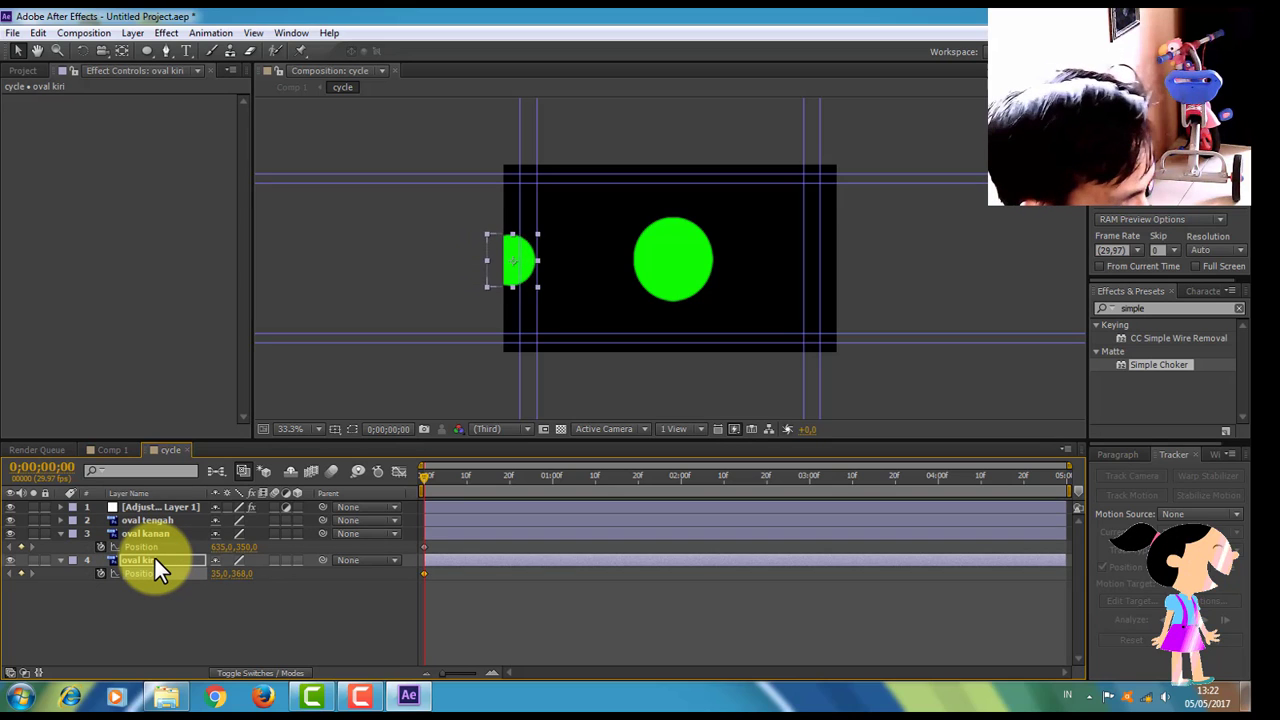
{"action": "key", "text": "shift+Right"}
{"action": "key", "text": "shift+Right"}
{"action": "key", "text": "shift+Right"}
{"action": "key", "text": "shift+Right"}
{"action": "key", "text": "shift+Right"}
{"action": "key", "text": "shift+Right"}
{"action": "key", "text": "shift+Right"}
{"action": "key", "text": "shift+Right"}
{"action": "key", "text": "shift+Right"}
{"action": "key", "text": "shift+Right"}
{"action": "key", "text": "shift+Right"}
{"action": "key", "text": "shift+Right"}
{"action": "key", "text": "shift+Right"}
{"action": "key", "text": "shift+Right"}
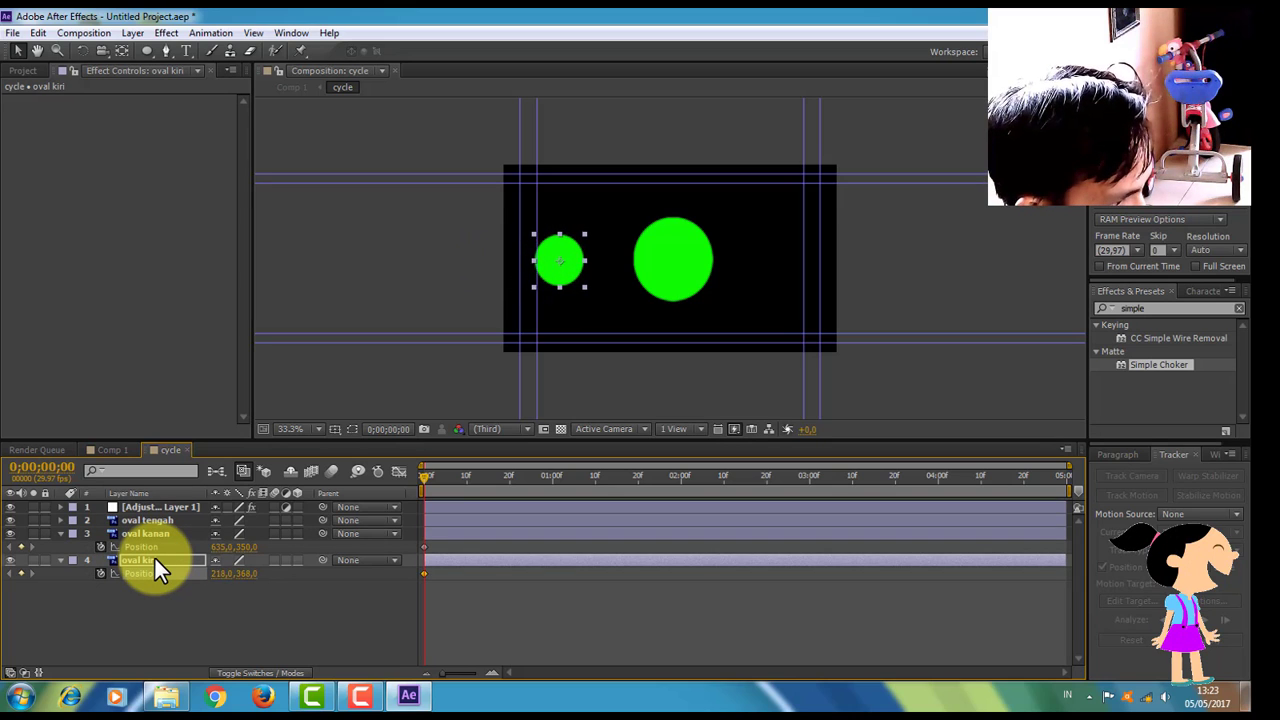
{"action": "key", "text": "shift+Right"}
{"action": "key", "text": "shift+Right"}
{"action": "key", "text": "shift+Right"}
{"action": "key", "text": "shift+Right"}
{"action": "key", "text": "shift+Right"}
{"action": "key", "text": "shift+Right"}
{"action": "key", "text": "shift+Right"}
{"action": "key", "text": "shift+Right"}
{"action": "key", "text": "shift+Right"}
{"action": "key", "text": "shift+Right"}
{"action": "key", "text": "shift+Right"}
{"action": "key", "text": "shift+Right"}
{"action": "key", "text": "shift+Right"}
{"action": "key", "text": "shift+Right"}
{"action": "key", "text": "shift+Right"}
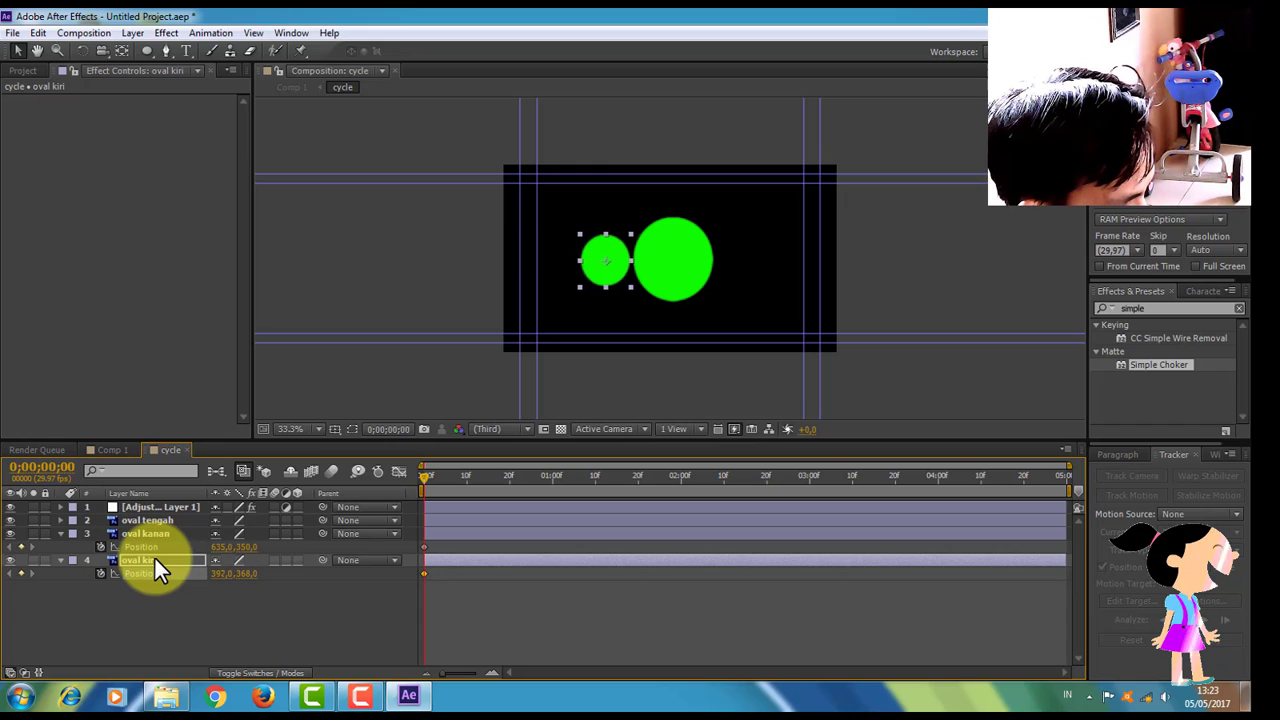
{"action": "key", "text": "shift+Right"}
{"action": "key", "text": "shift+Right"}
{"action": "key", "text": "shift+Right"}
{"action": "key", "text": "shift+Right"}
{"action": "key", "text": "shift+Right"}
{"action": "key", "text": "shift+Right"}
{"action": "key", "text": "shift+Right"}
{"action": "key", "text": "shift+Right"}
{"action": "key", "text": "shift+Right"}
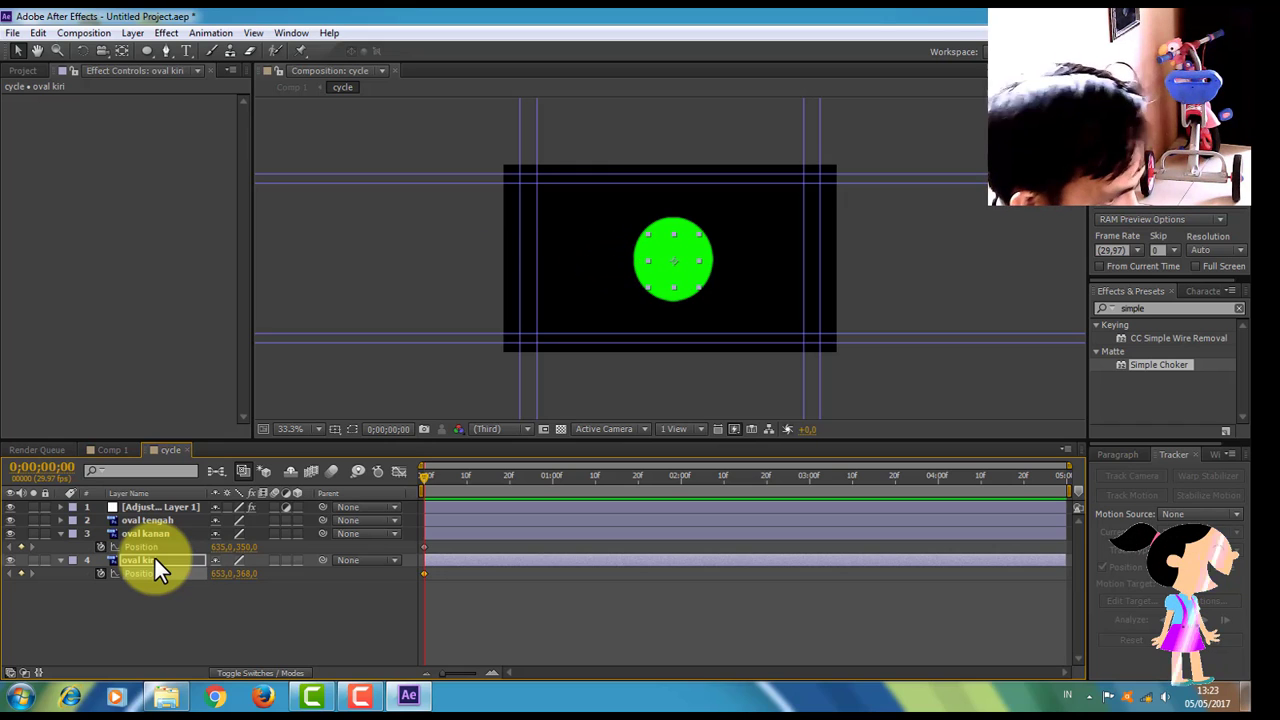
Shift oval kiri slightly back toward the left side of the central circle, to about 605, 368
{"action": "key", "text": "Left"}
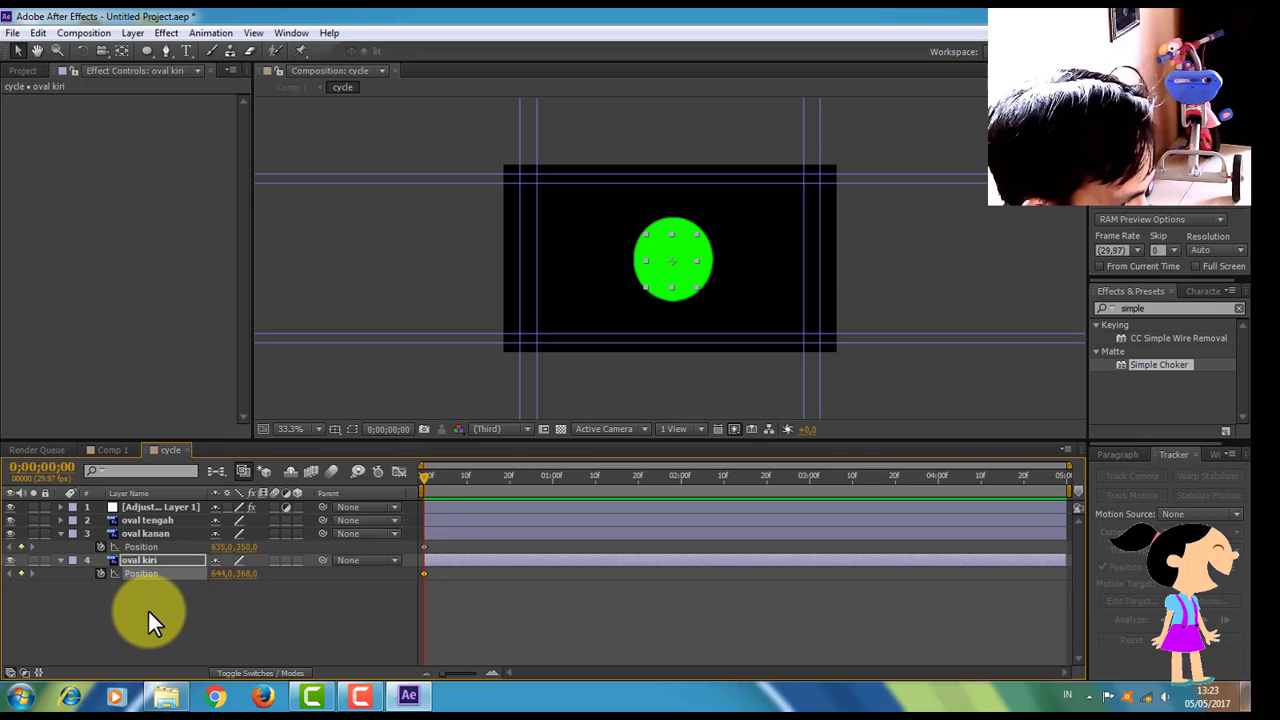
{"action": "key", "text": "Left"}
{"action": "key", "text": "Left"}
{"action": "key", "text": "Left"}
{"action": "key", "text": "Left"}
{"action": "key", "text": "Left"}
{"action": "key", "text": "Left"}
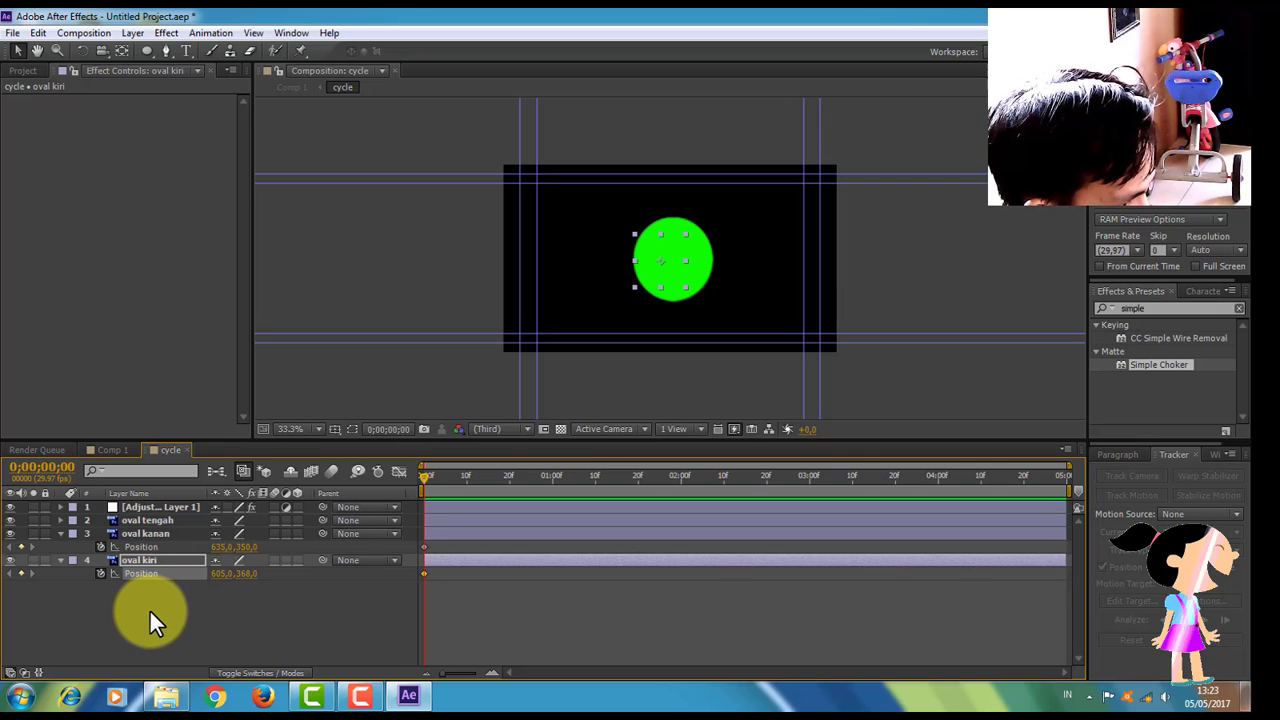
Nudge the oval kiri layer further left to 557, 368 at time 0;00;00;00
{"action": "key", "text": "shift+Left"}
{"action": "key", "text": "shift+Left"}
{"action": "key", "text": "shift+Left"}
{"action": "key", "text": "shift+Left"}
{"action": "key", "text": "shift+Left"}
{"action": "key", "text": "Left"}
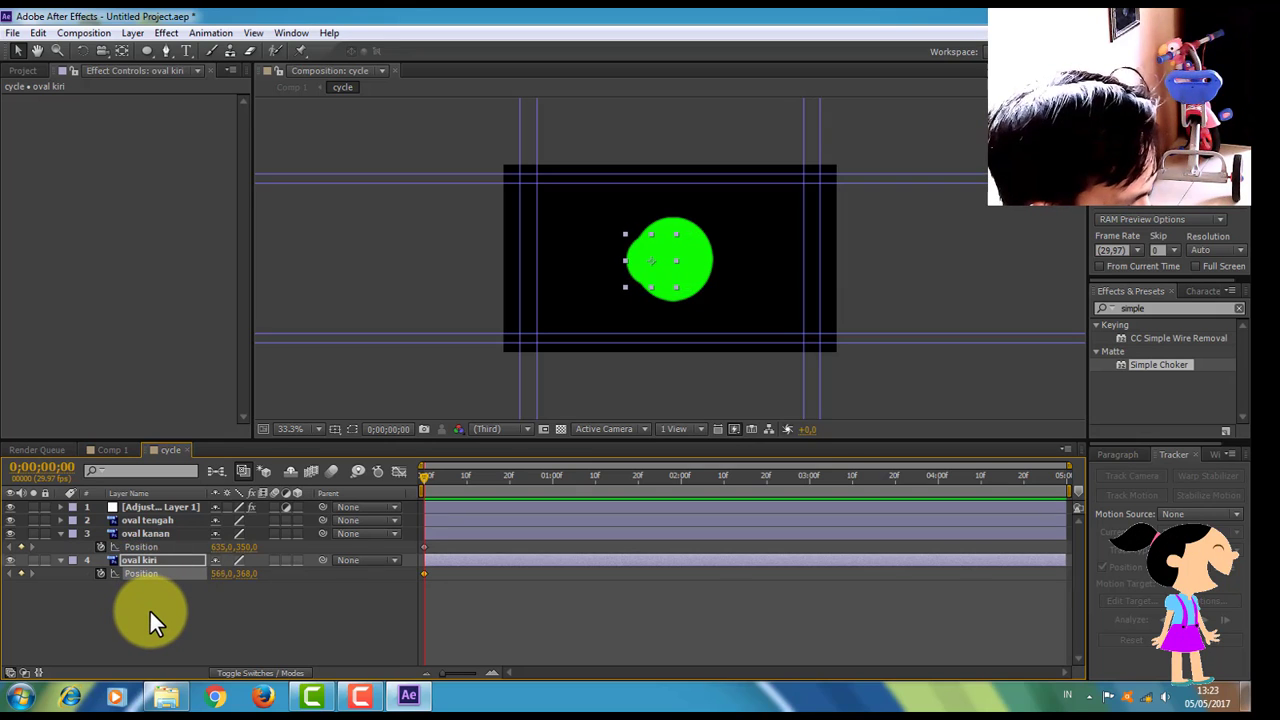
{"action": "key", "text": "shift+Left"}
{"action": "key", "text": "Left"}
{"action": "key", "text": "Left"}
{"action": "left_click", "coordinate": [102, 545]}
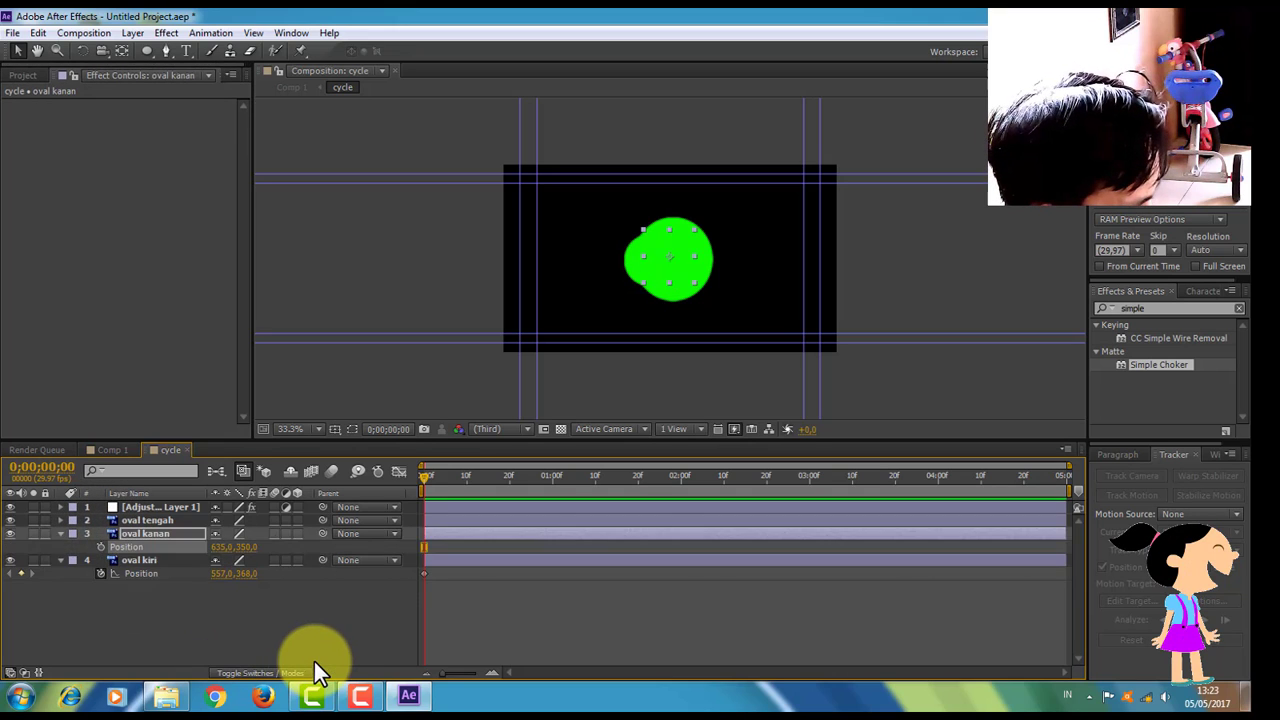
{"action": "key", "text": "ctrl+Down"}
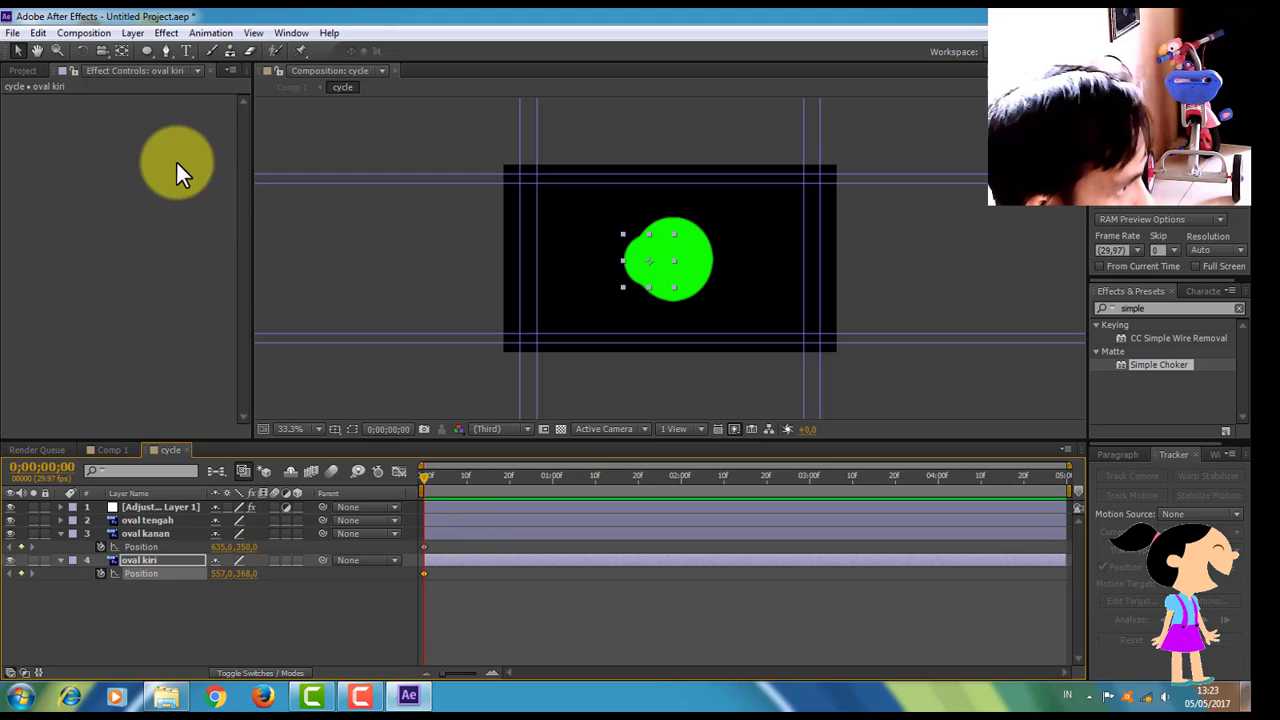
Move oval kiri off the frame's left side to about -127, 365 and oval kanan off its right side to about 1448, 344 at 0;00;00;00
{"action": "left_click_drag", "start_coordinate": [669, 266], "coordinate": [484, 266]}
{"action": "left_click", "coordinate": [150, 534]}
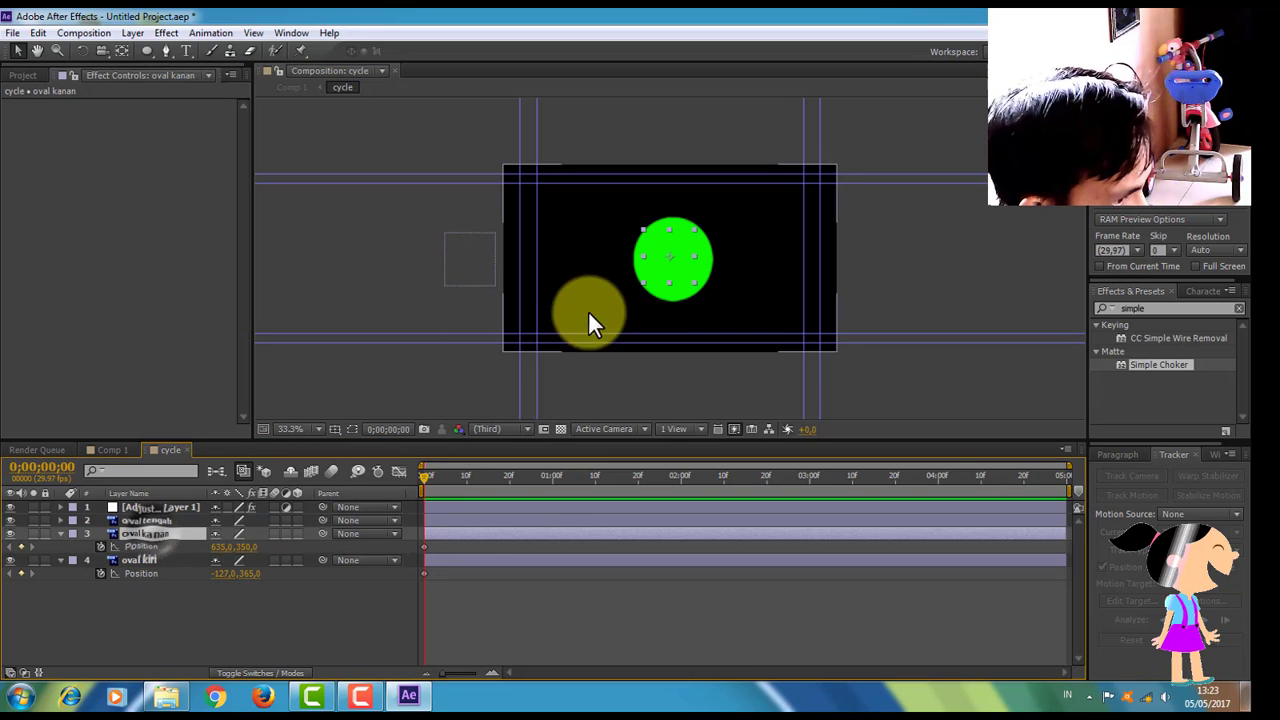
{"action": "left_click_drag", "start_coordinate": [666, 261], "coordinate": [865, 252]}
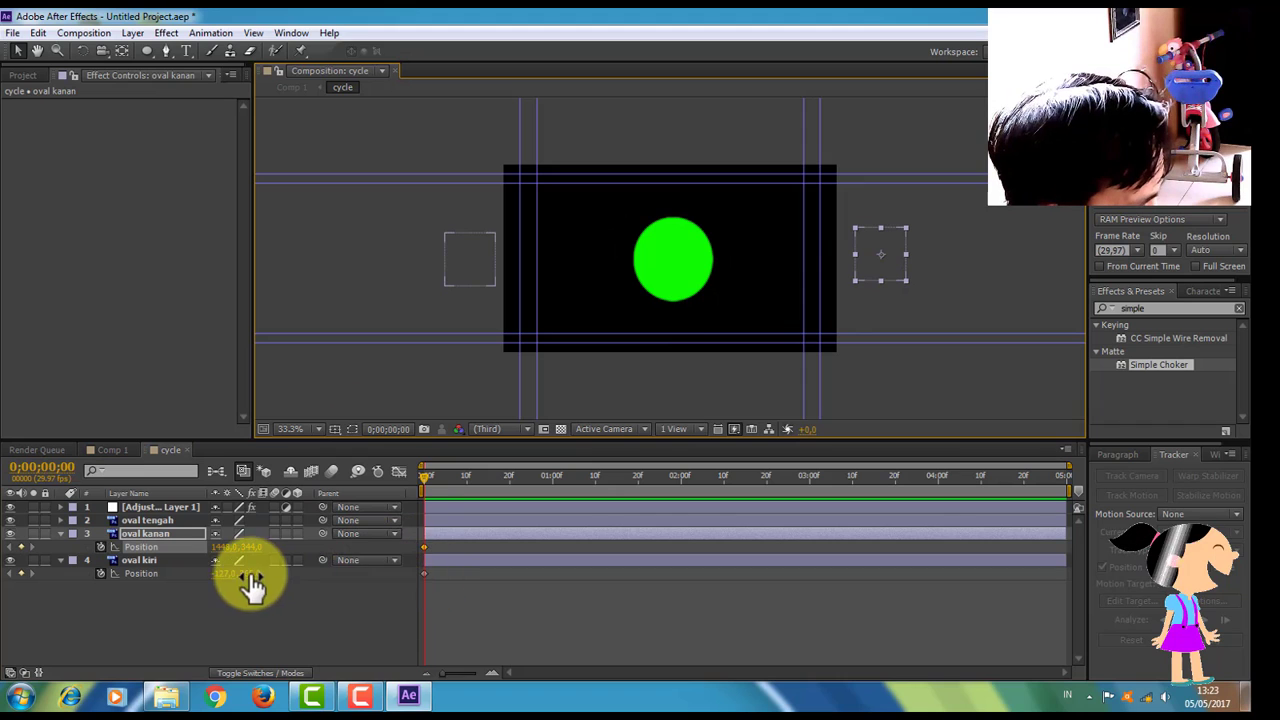
{"action": "left_click", "coordinate": [420, 478]}
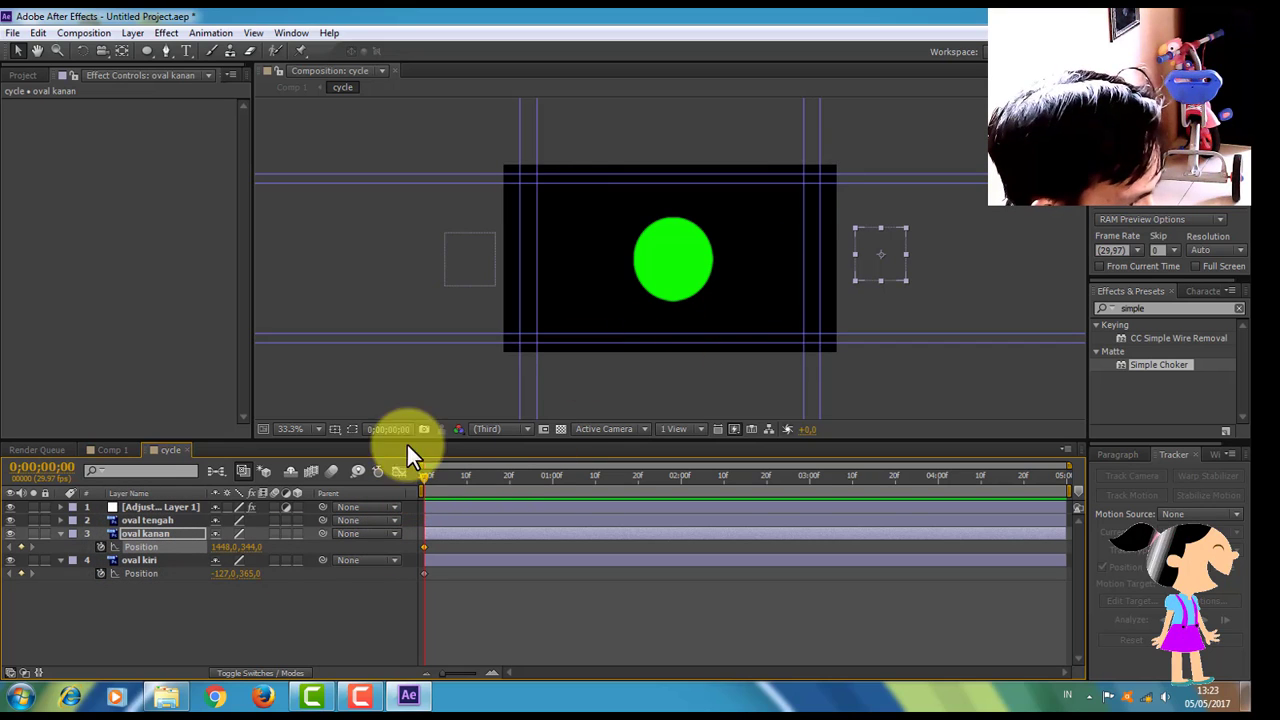
At 0;00;00;20, move oval kanan to about 650, 347 and oval kiri to about 656, 365, over the central circle
{"action": "left_click_drag", "start_coordinate": [422, 480], "coordinate": [506, 483]}
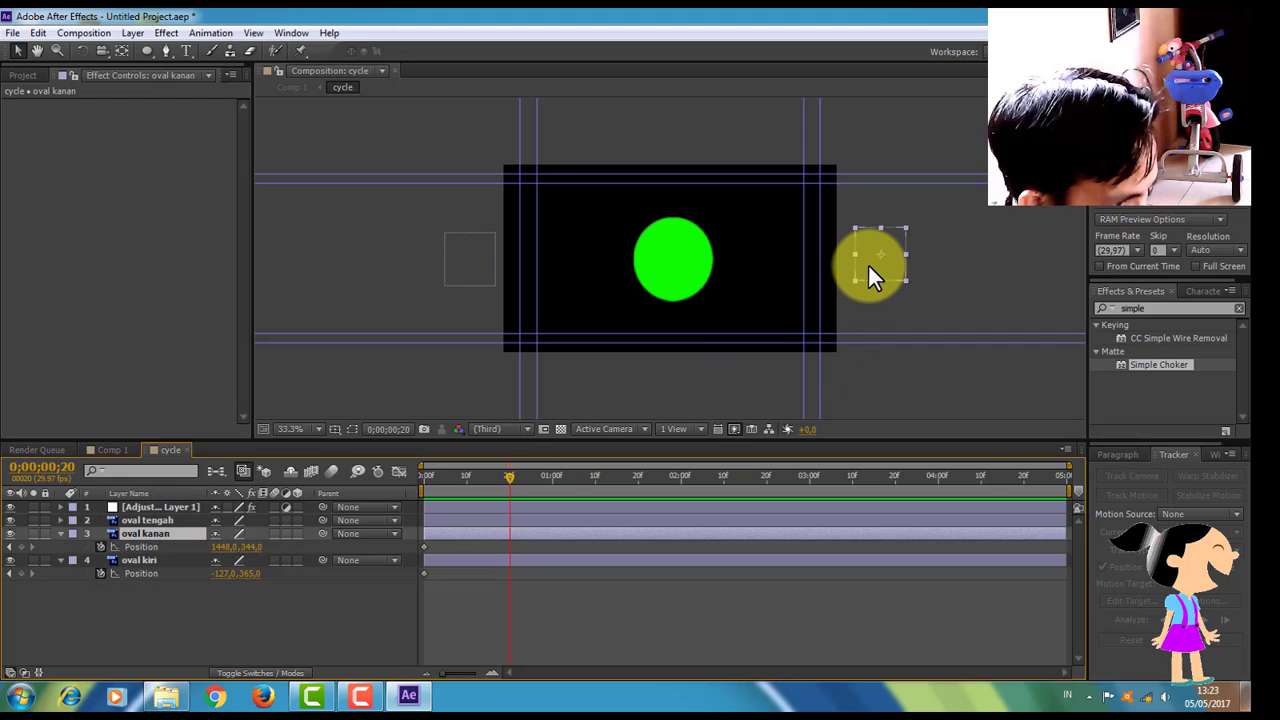
{"action": "left_click_drag", "start_coordinate": [868, 263], "coordinate": [642, 291]}
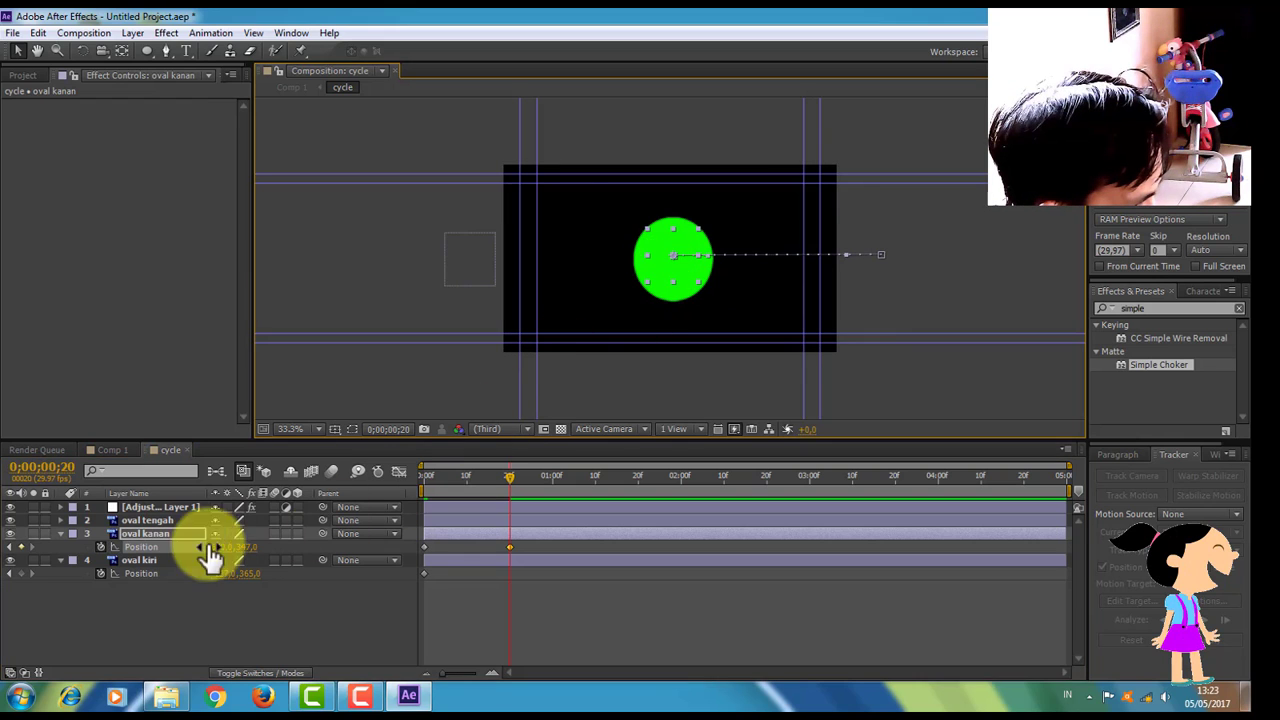
{"action": "left_click", "coordinate": [137, 573]}
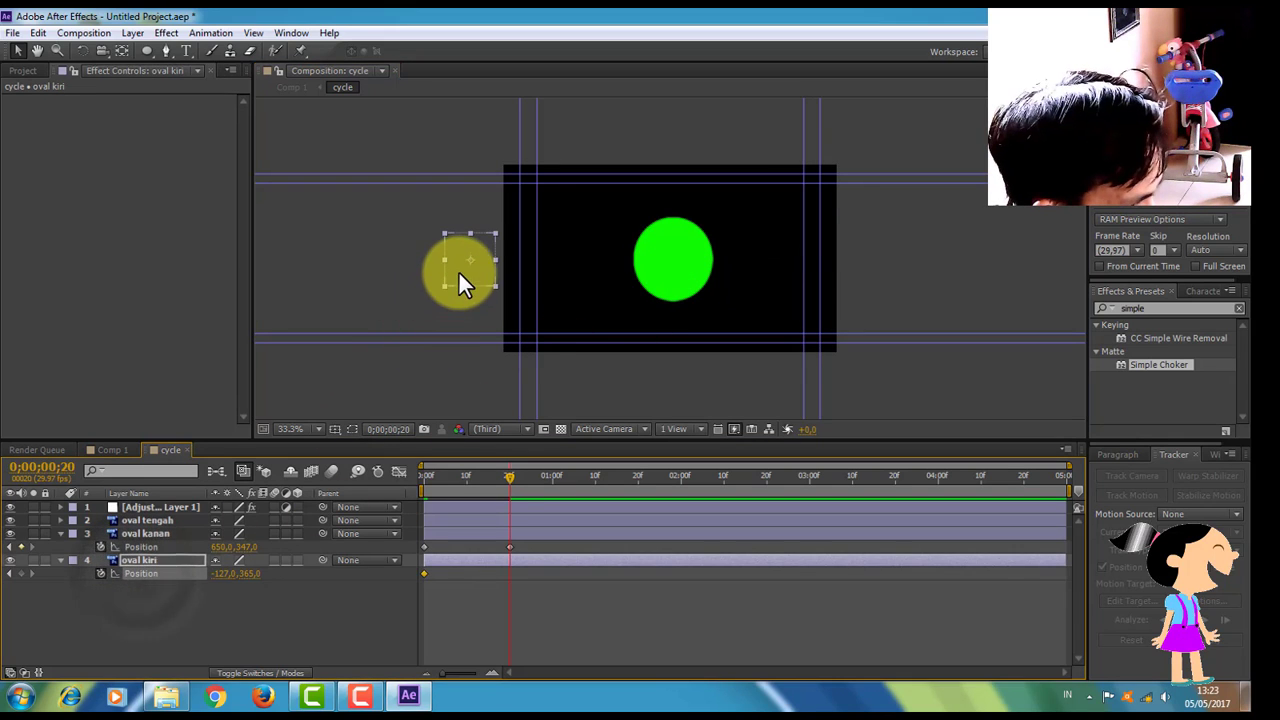
{"action": "left_click_drag", "start_coordinate": [458, 270], "coordinate": [664, 266]}
Preview the motion of the two side ovals from the start of the cycle composition
{"action": "left_click_drag", "start_coordinate": [518, 474], "coordinate": [418, 515]}
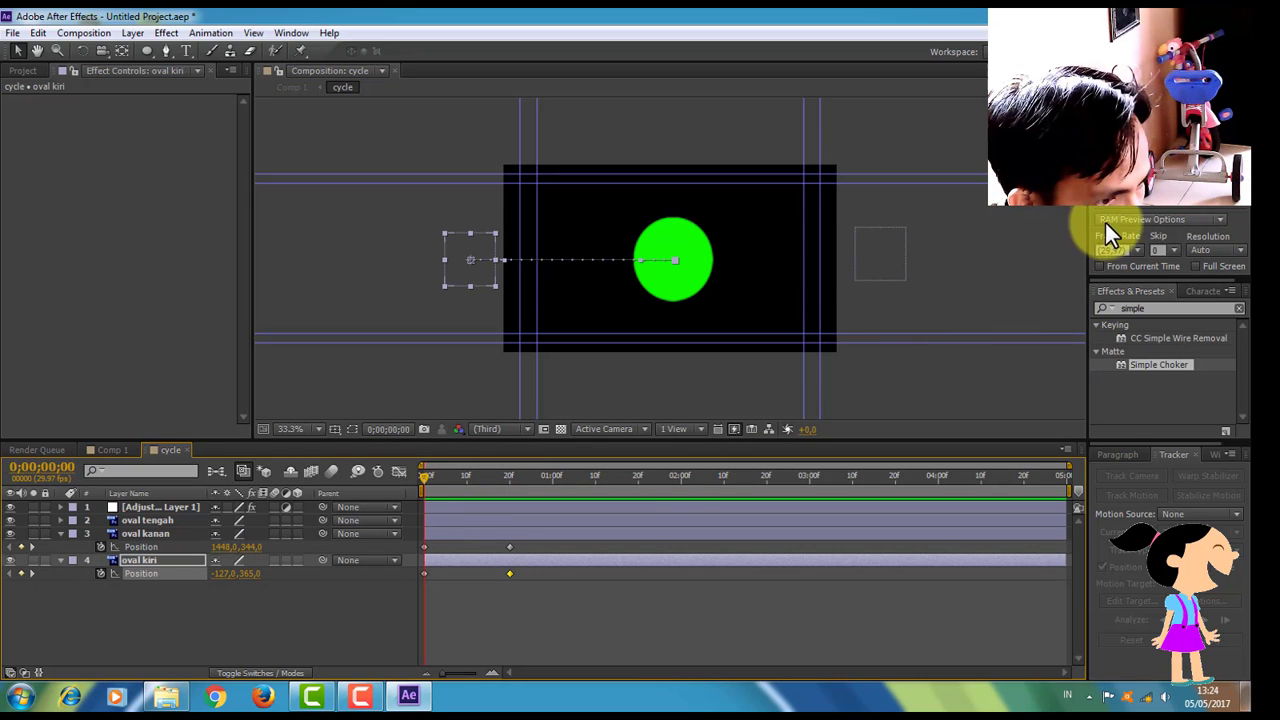
{"action": "left_click", "coordinate": [1139, 202]}
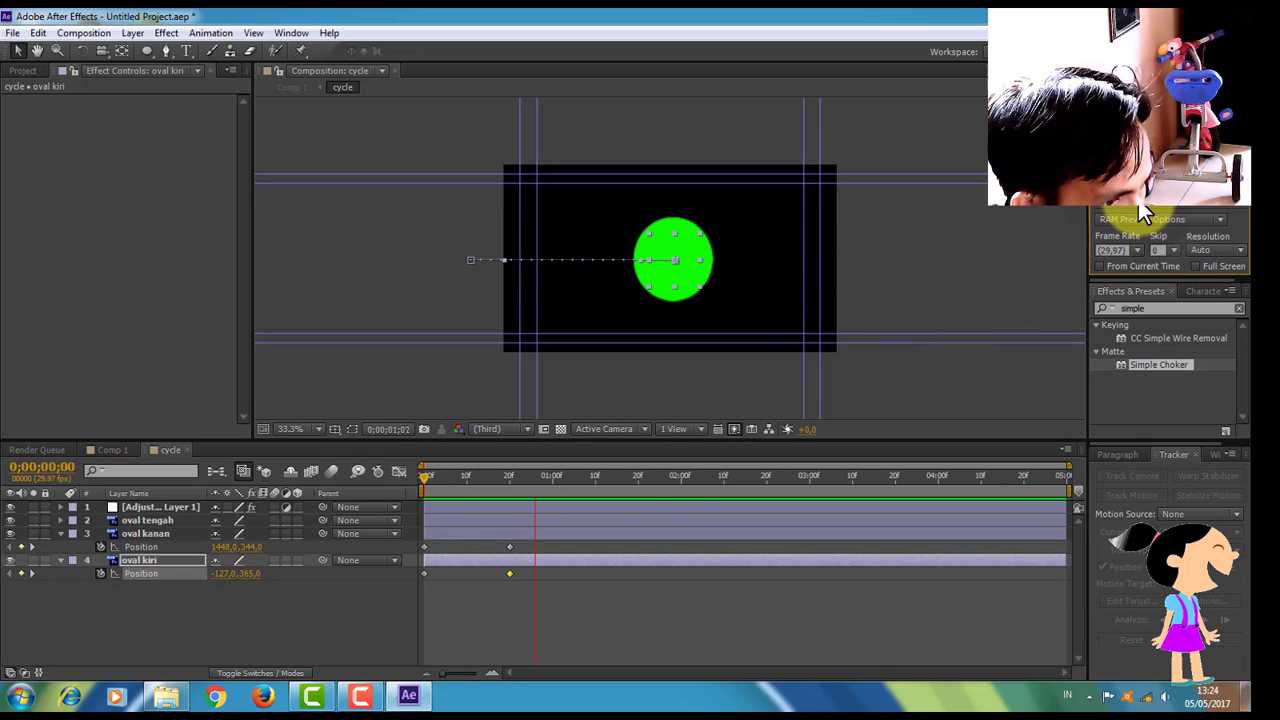
{"action": "left_click", "coordinate": [627, 498]}
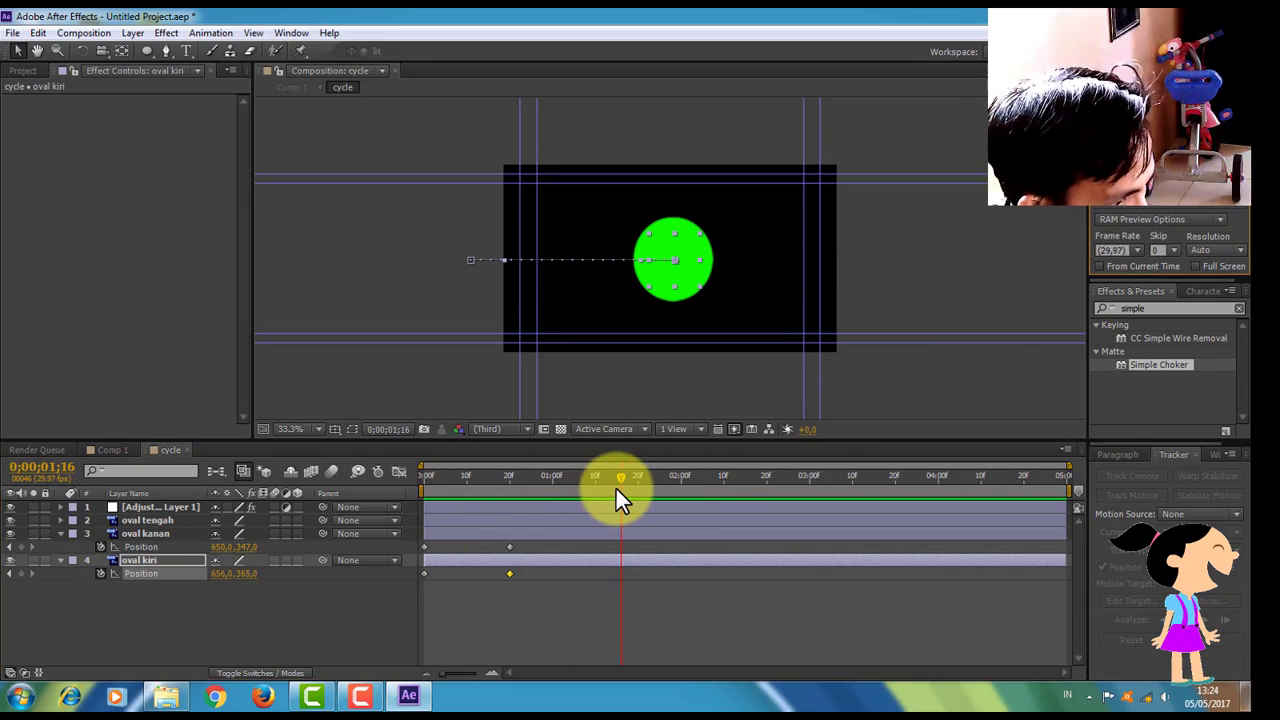
{"action": "left_click_drag", "start_coordinate": [618, 479], "coordinate": [404, 498]}
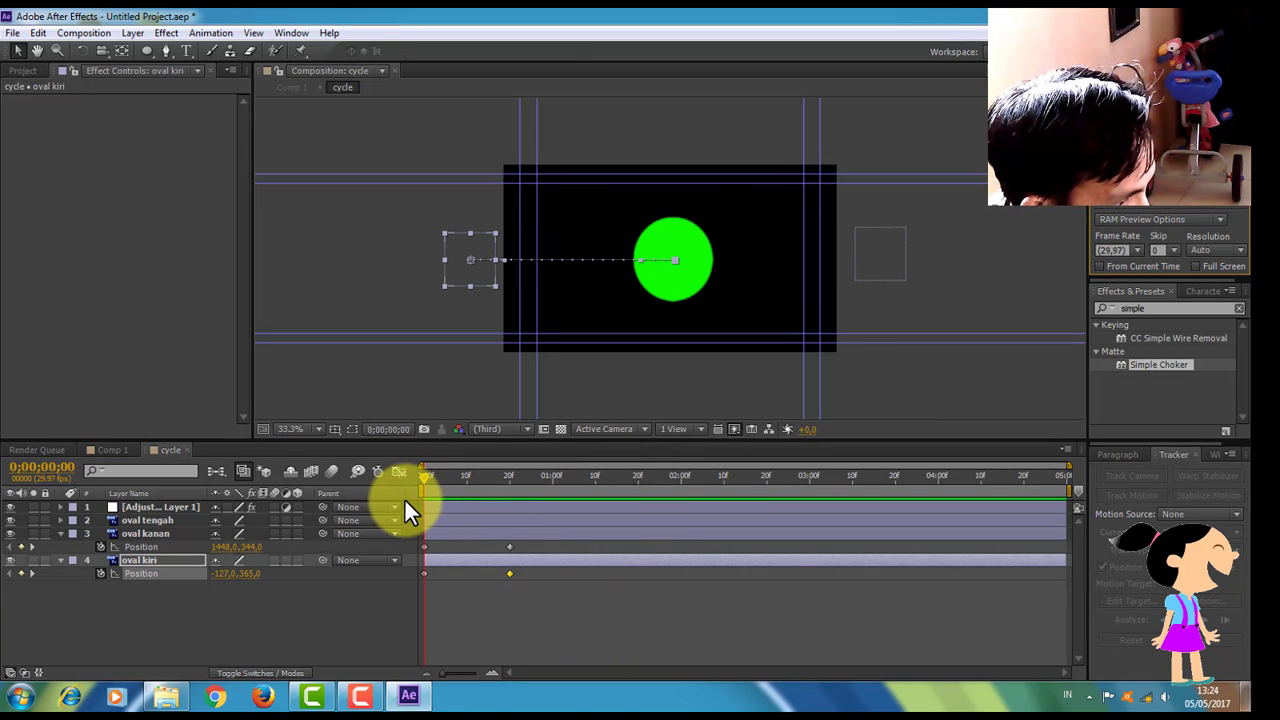
Shift the ending Position keyframes of oval kanan and oval kiri together to frame 10 to speed up the motion
{"action": "left_click", "coordinate": [510, 548]}
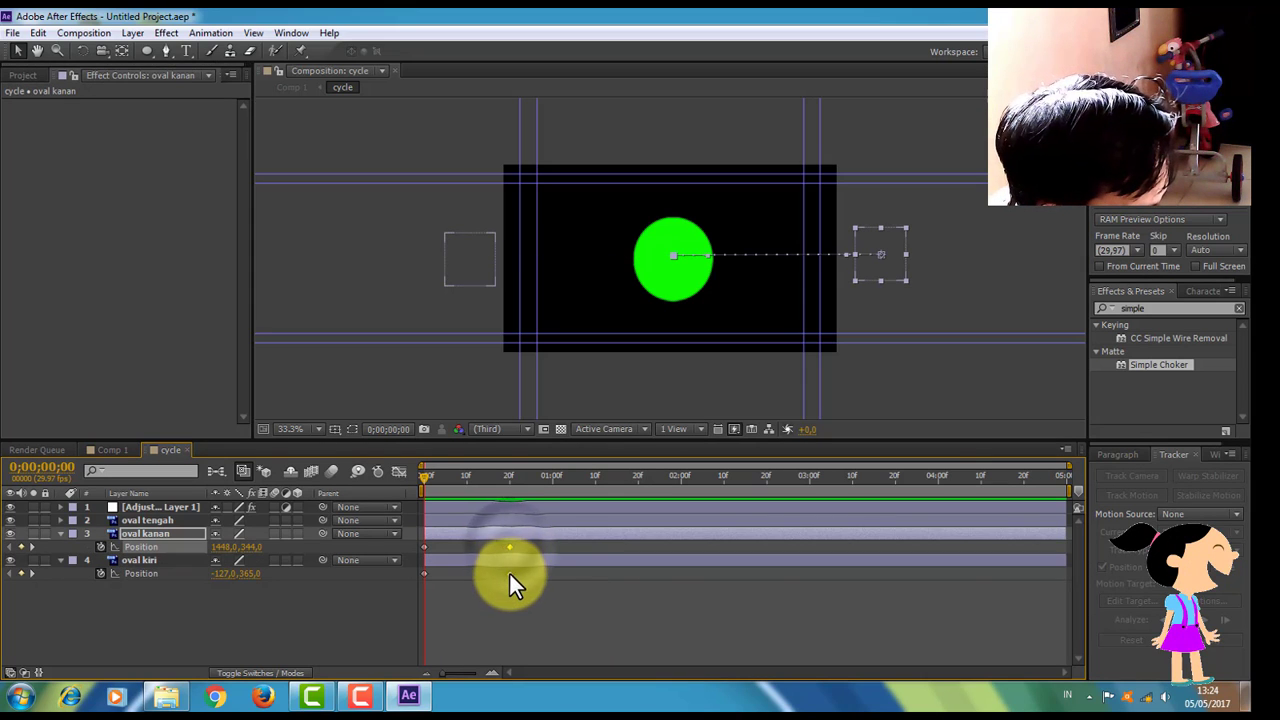
{"action": "left_click", "coordinate": [510, 573], "text": "shift"}
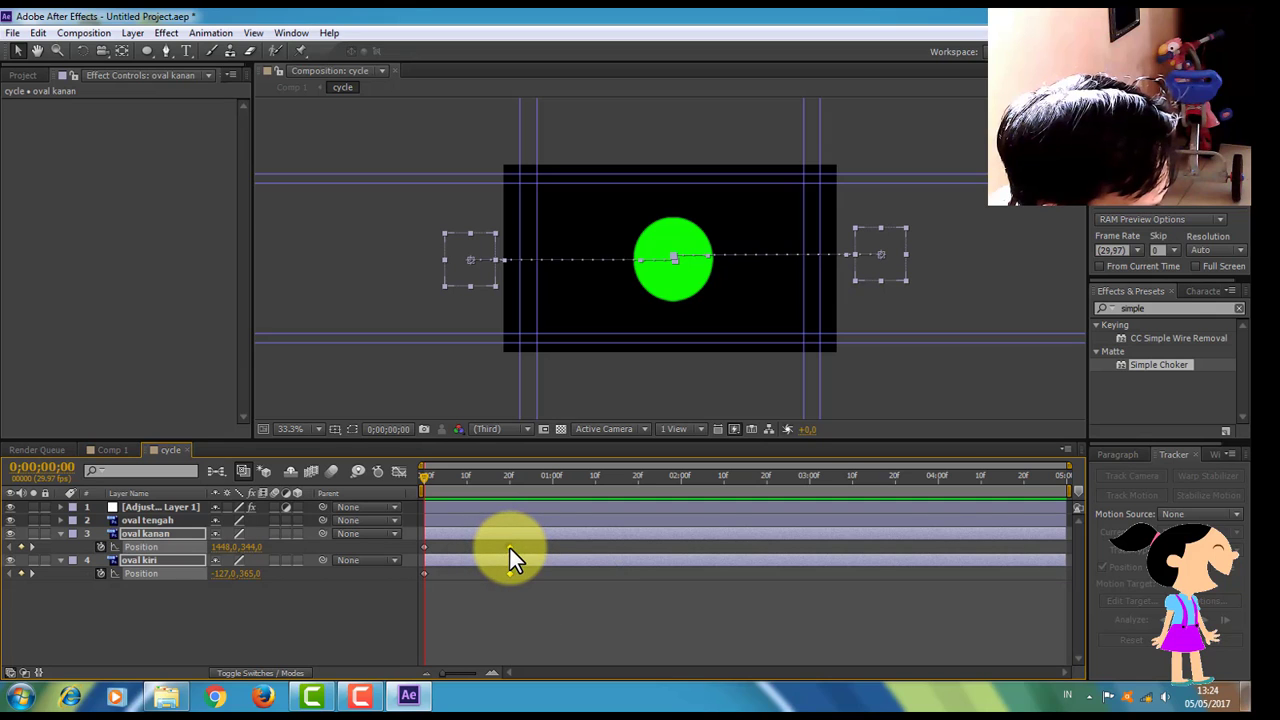
{"action": "left_click_drag", "start_coordinate": [510, 548], "coordinate": [466, 548]}
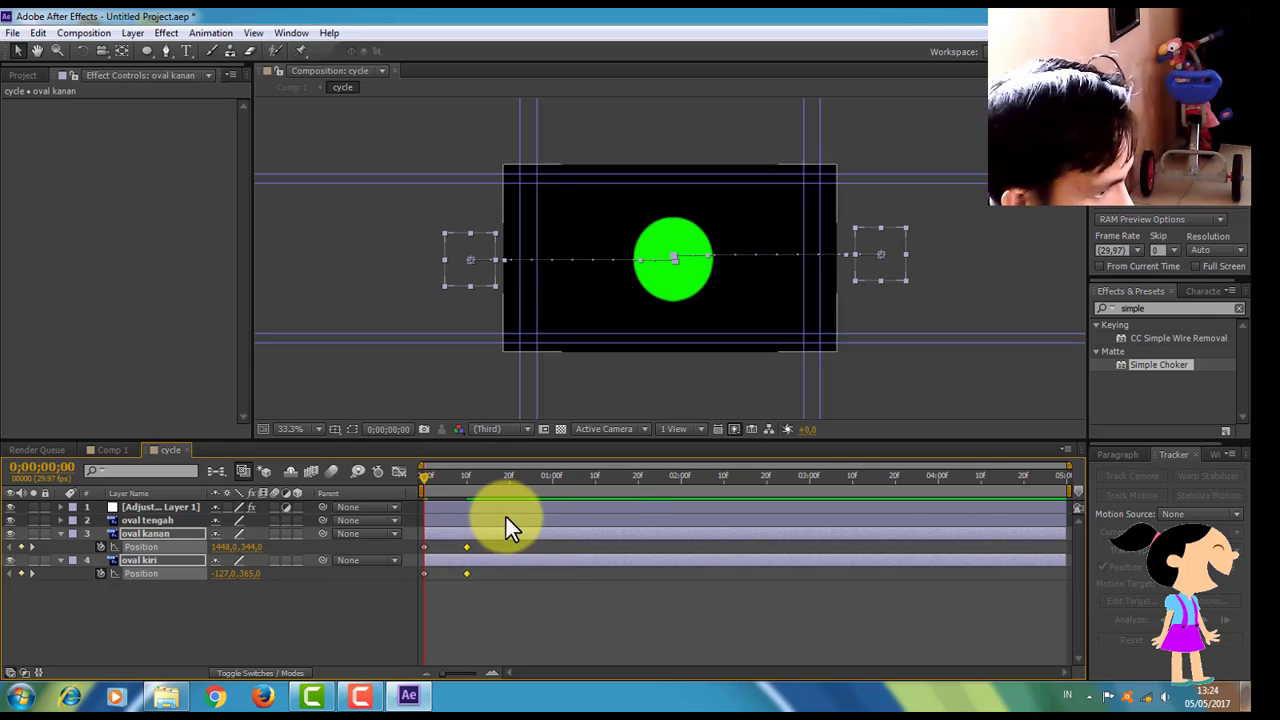
{"action": "left_click_drag", "start_coordinate": [426, 481], "coordinate": [410, 518]}
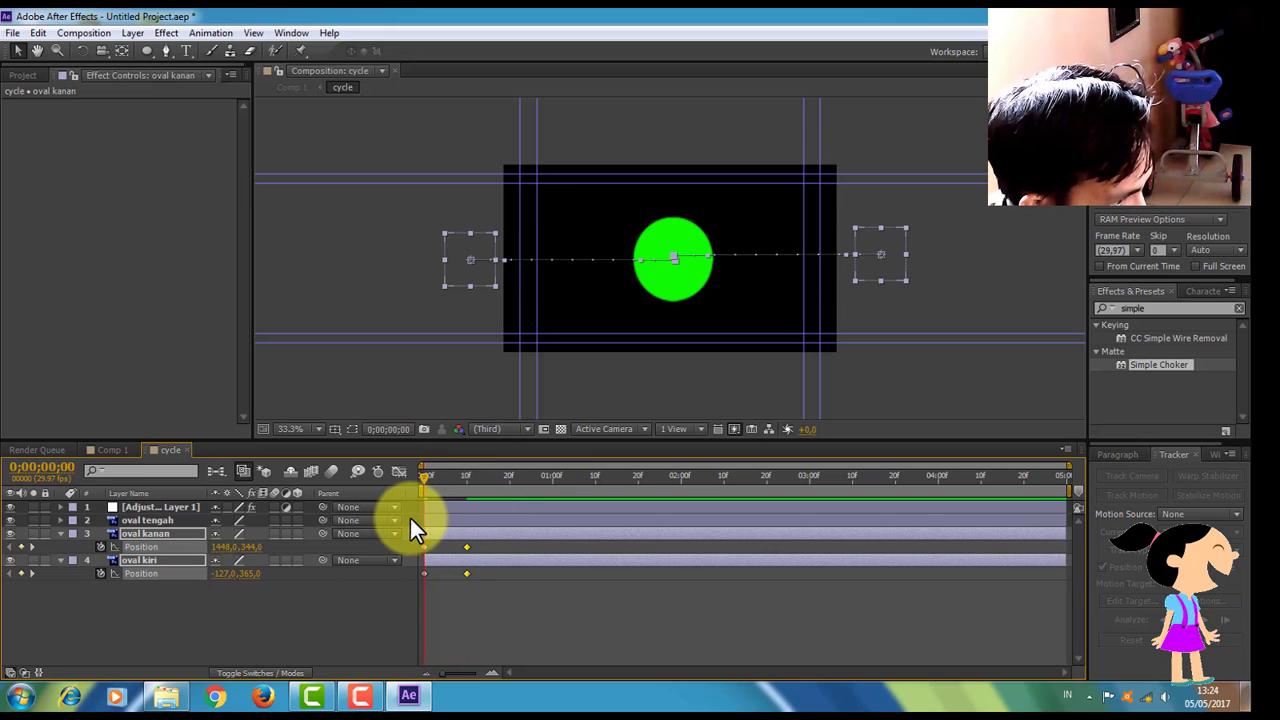
Switch to the Comp 1 composition and set the current time to 0;00;00;11
{"action": "left_click", "coordinate": [60, 451]}
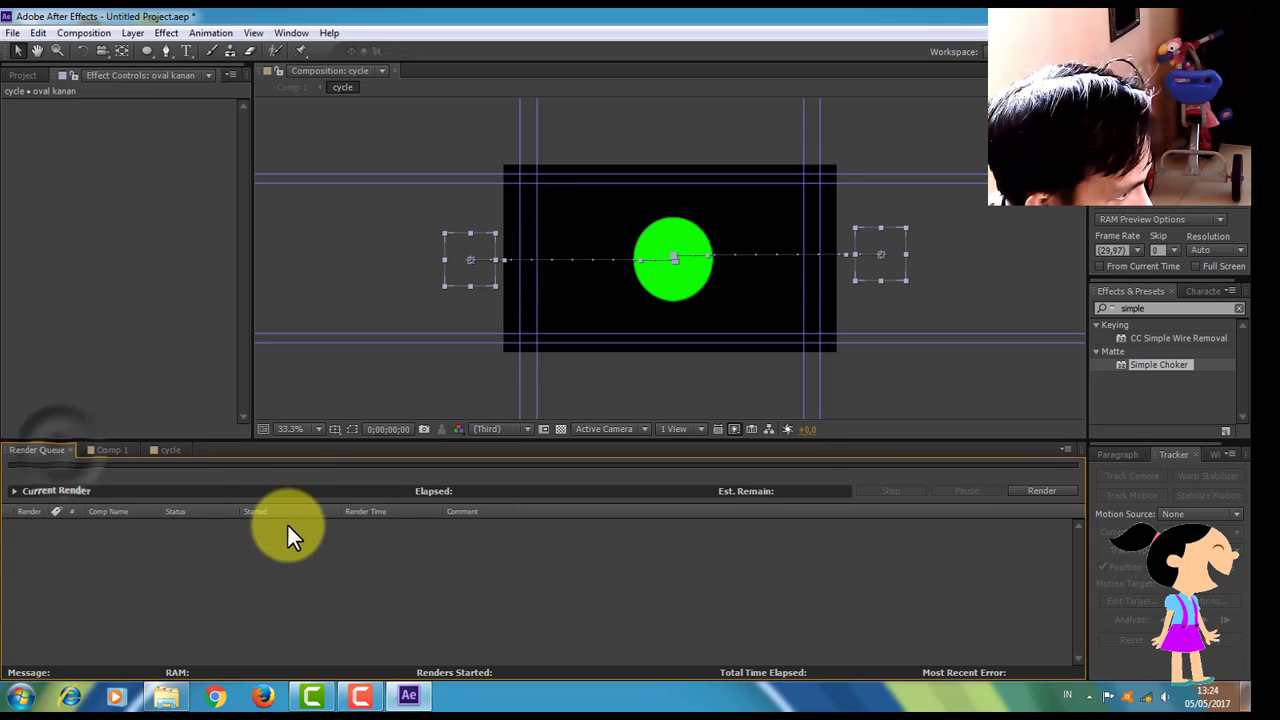
{"action": "left_click", "coordinate": [110, 450]}
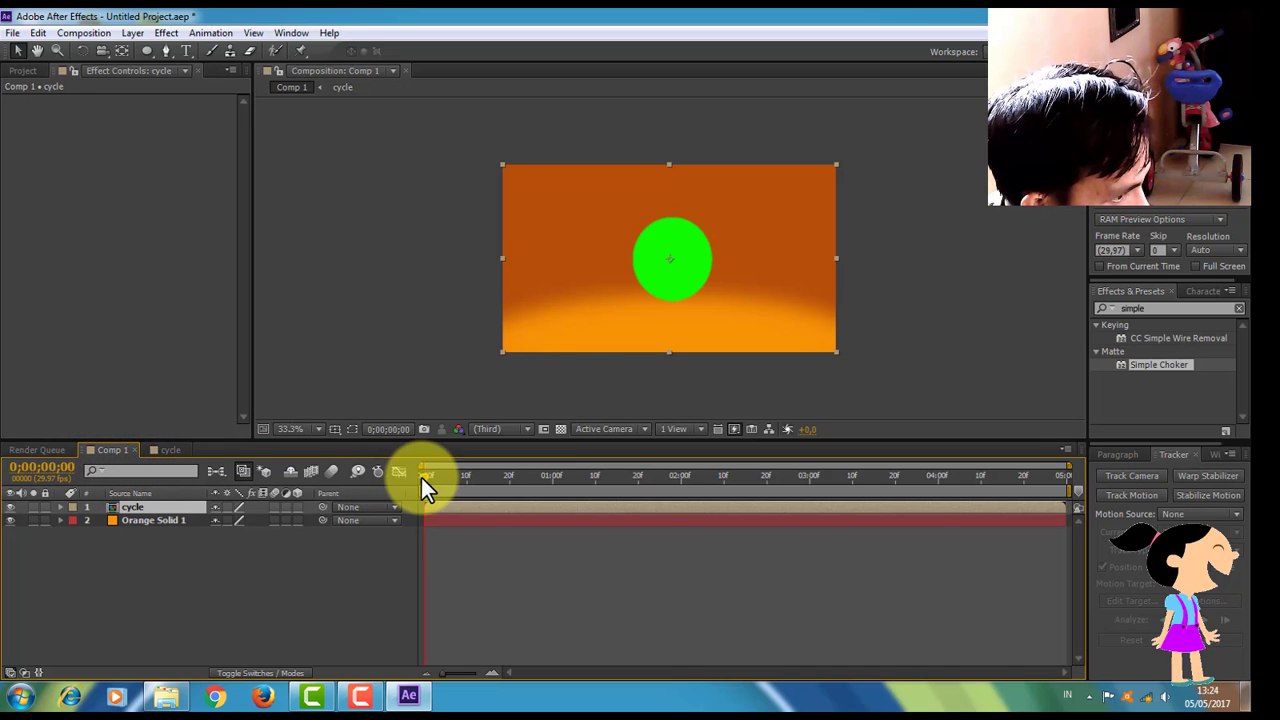
{"action": "left_click_drag", "start_coordinate": [421, 477], "coordinate": [466, 503]}
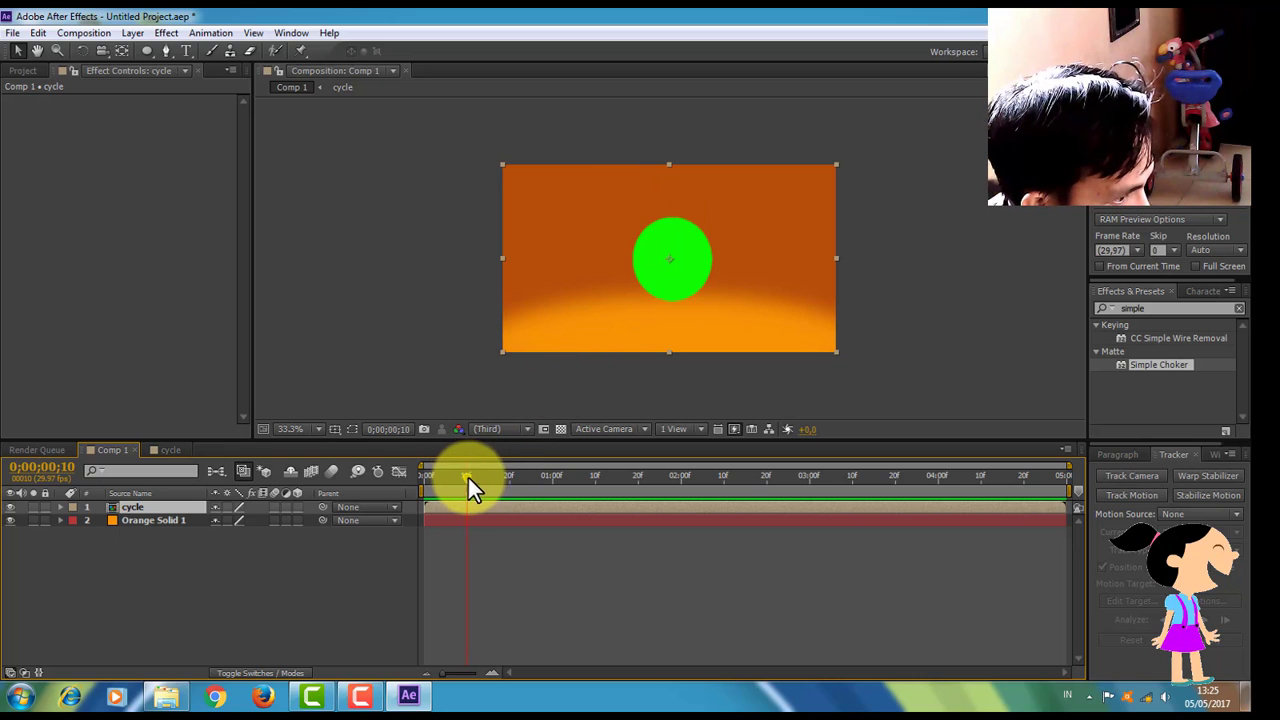
{"action": "mouse_move", "coordinate": [468, 477]}
{"action": "left_mouse_down"}
{"action": "mouse_move", "coordinate": [485, 483]}
{"action": "mouse_move", "coordinate": [407, 483]}
{"action": "mouse_move", "coordinate": [470, 500]}
{"action": "left_mouse_up"}
{"action": "left_click", "coordinate": [671, 272]}
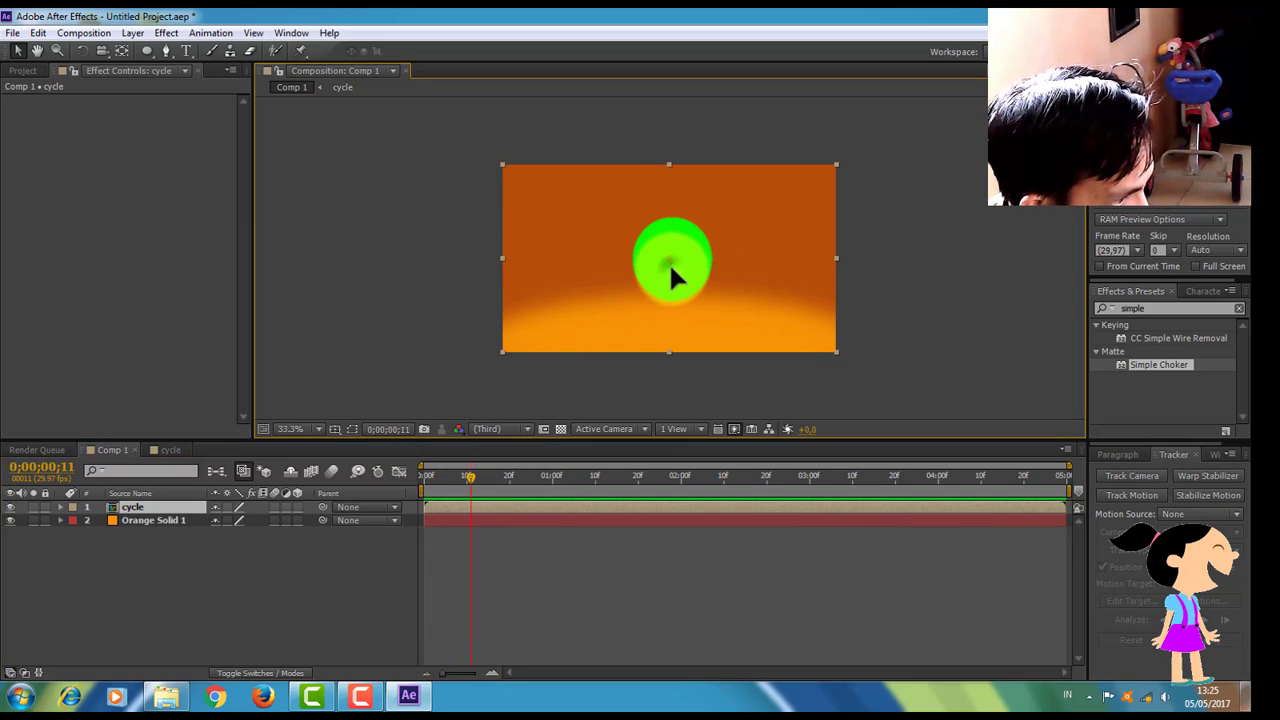
{"action": "left_click", "coordinate": [170, 519]}
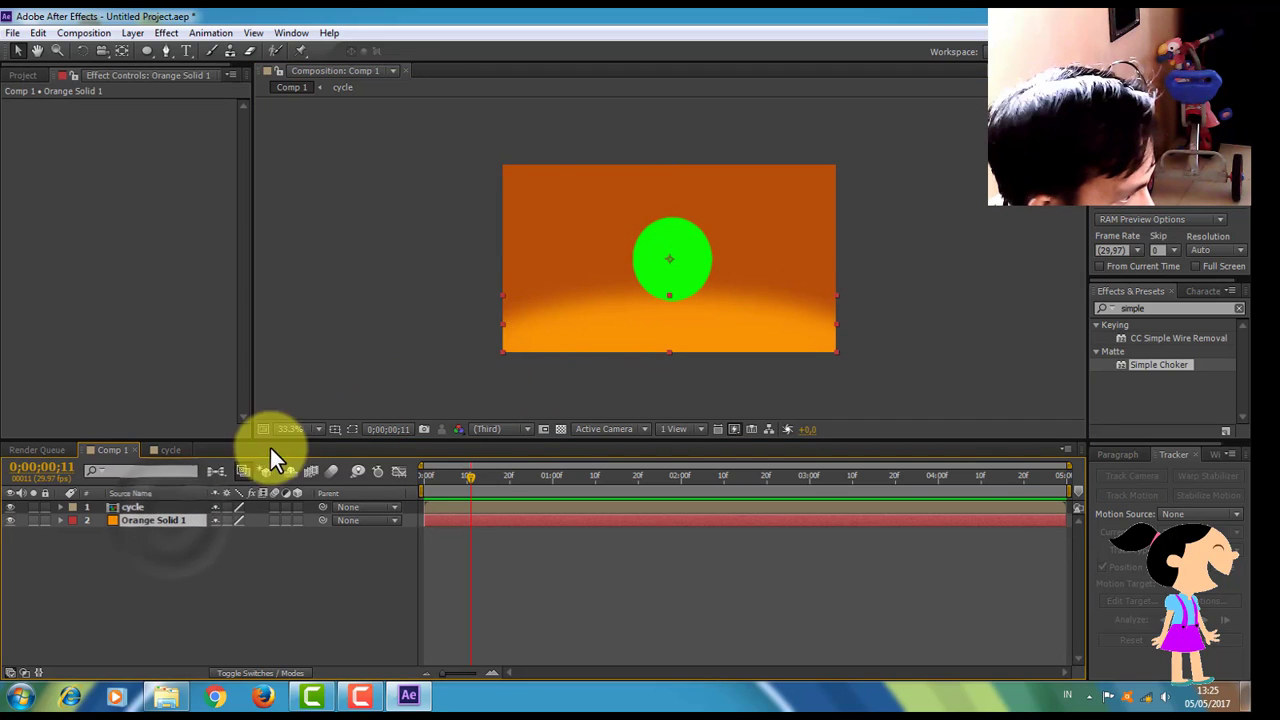
{"action": "left_click", "coordinate": [166, 507]}
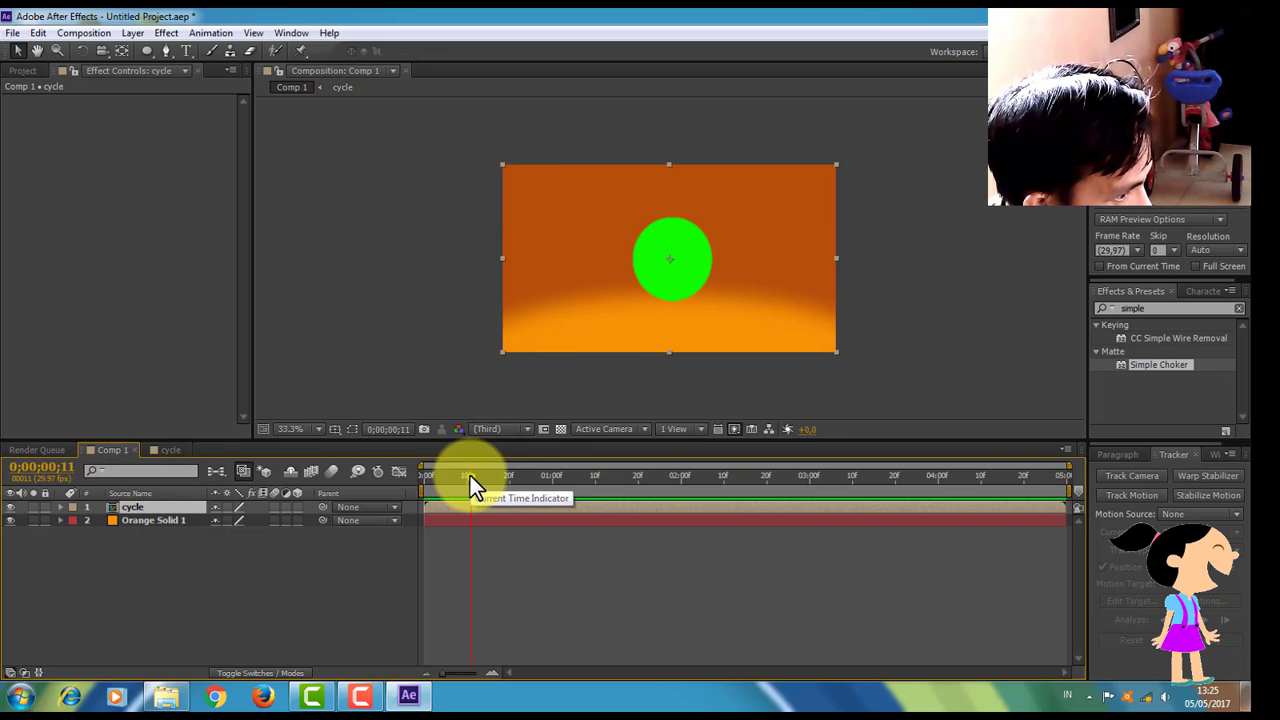
{"action": "left_click", "coordinate": [272, 566]}
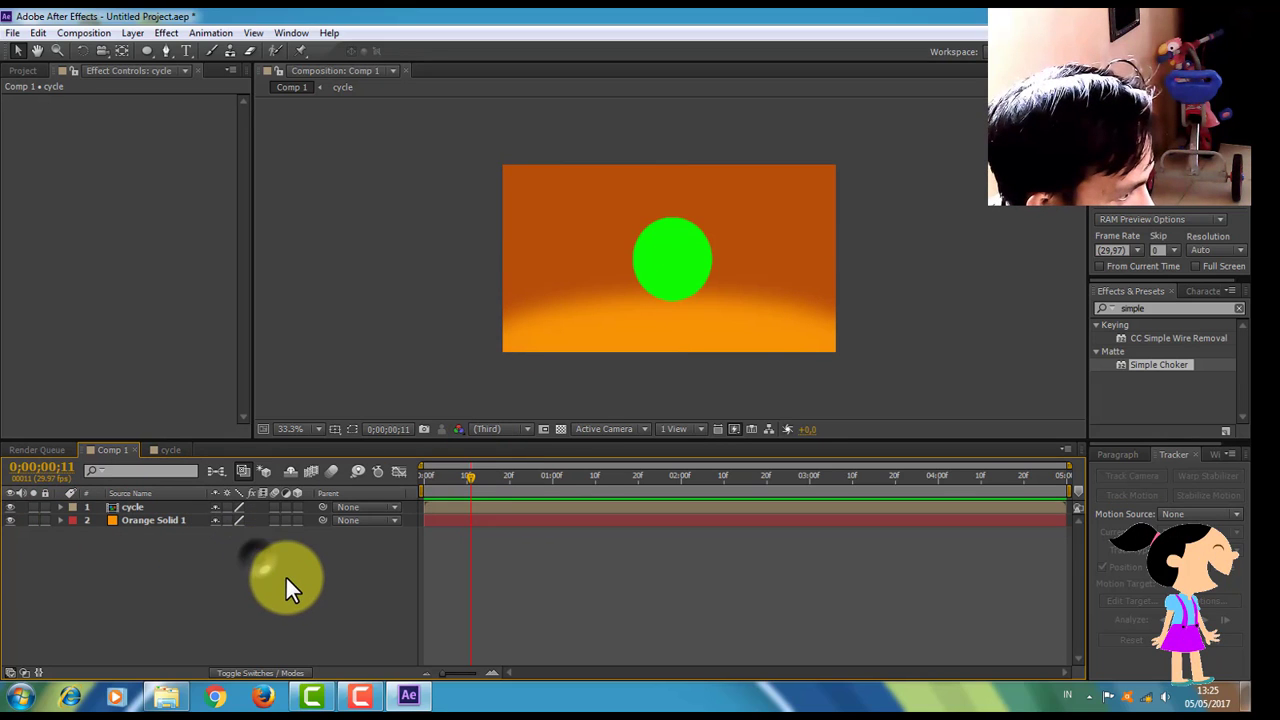
Reveal the cycle layer's transform properties and set an Opacity keyframe of 100% at 0;00;00;11
{"action": "left_click_drag", "start_coordinate": [285, 577], "coordinate": [57, 506]}
{"action": "left_click", "coordinate": [59, 507]}
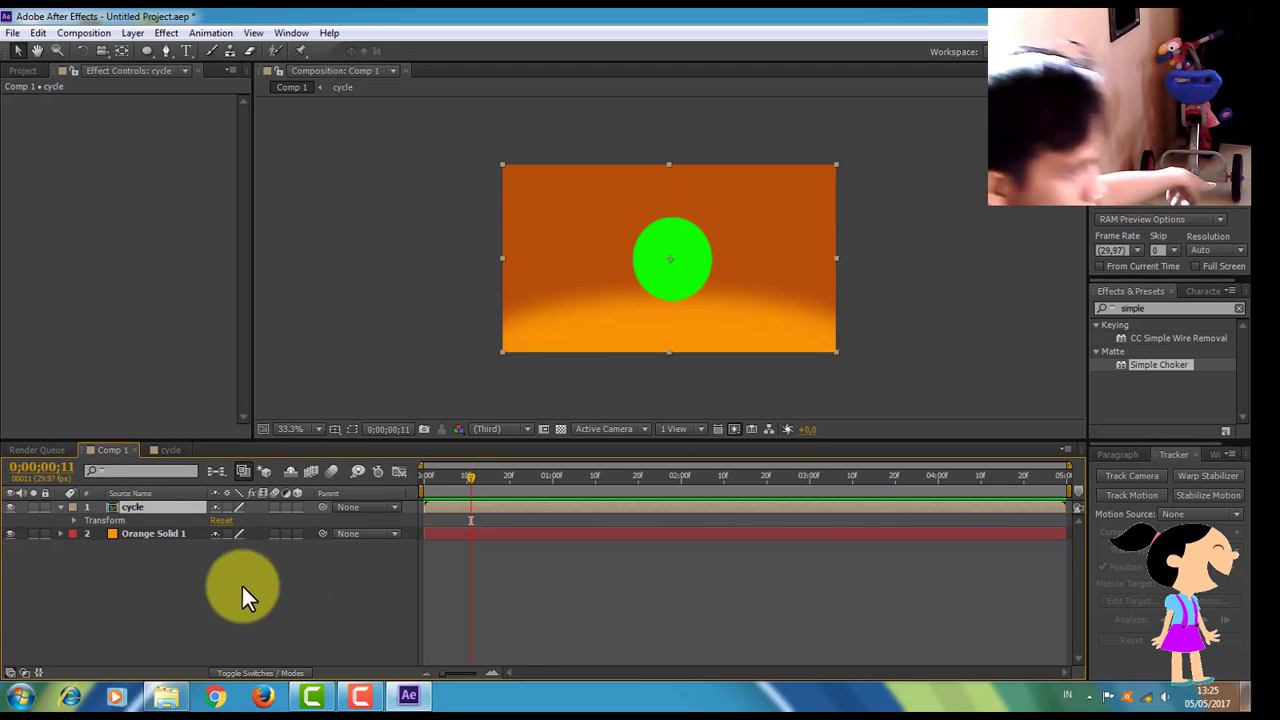
{"action": "left_click", "coordinate": [74, 520]}
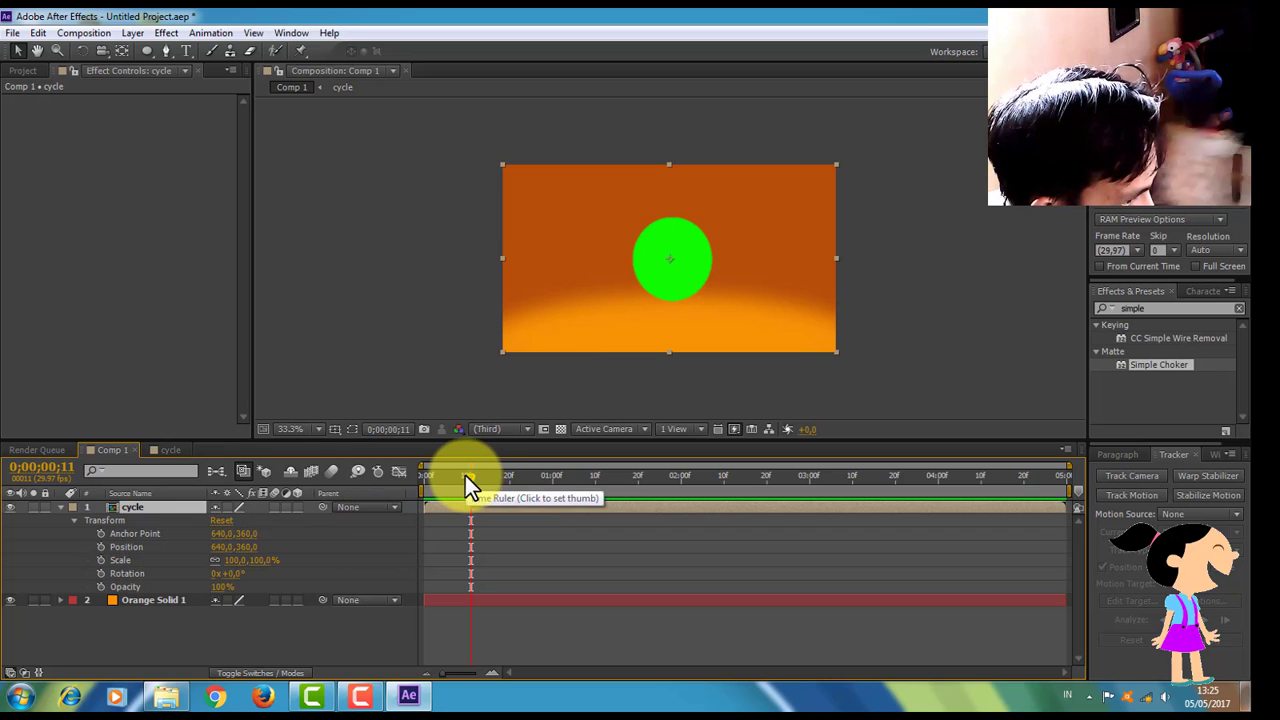
{"action": "mouse_move", "coordinate": [465, 475]}
{"action": "left_mouse_down"}
{"action": "mouse_move", "coordinate": [420, 476]}
{"action": "mouse_move", "coordinate": [470, 488]}
{"action": "left_mouse_up"}
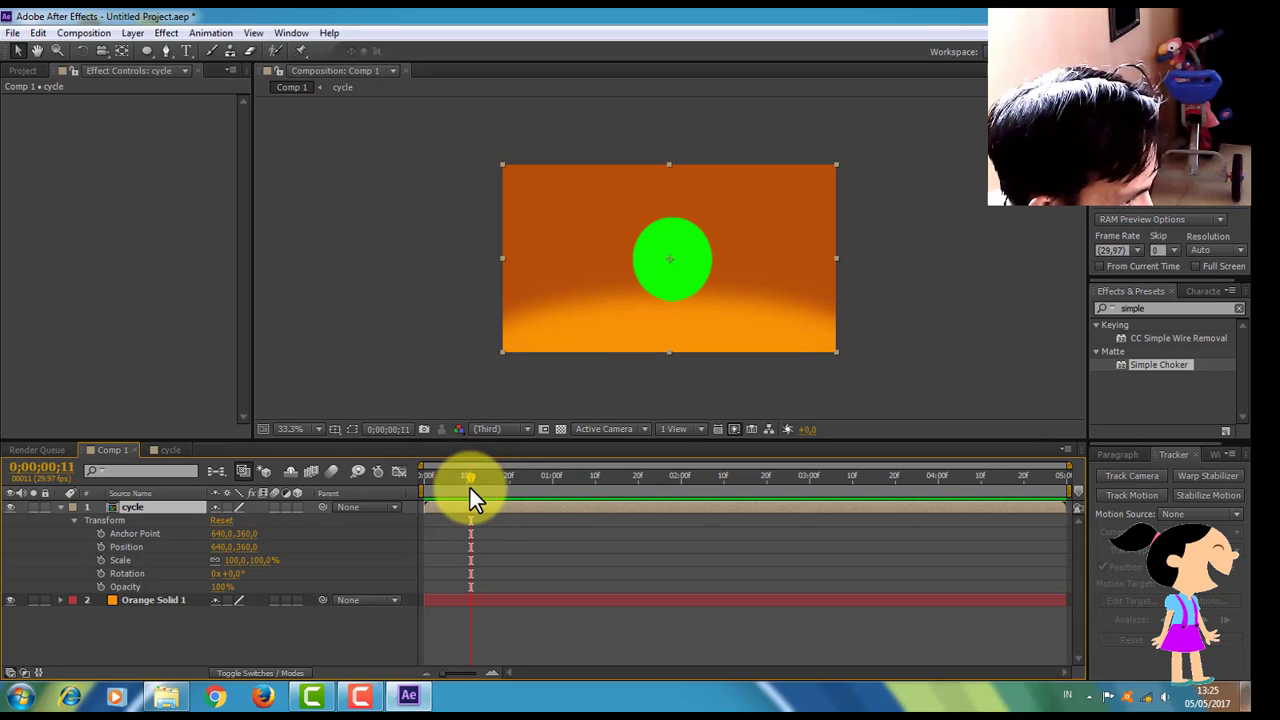
{"action": "left_click", "coordinate": [100, 587]}
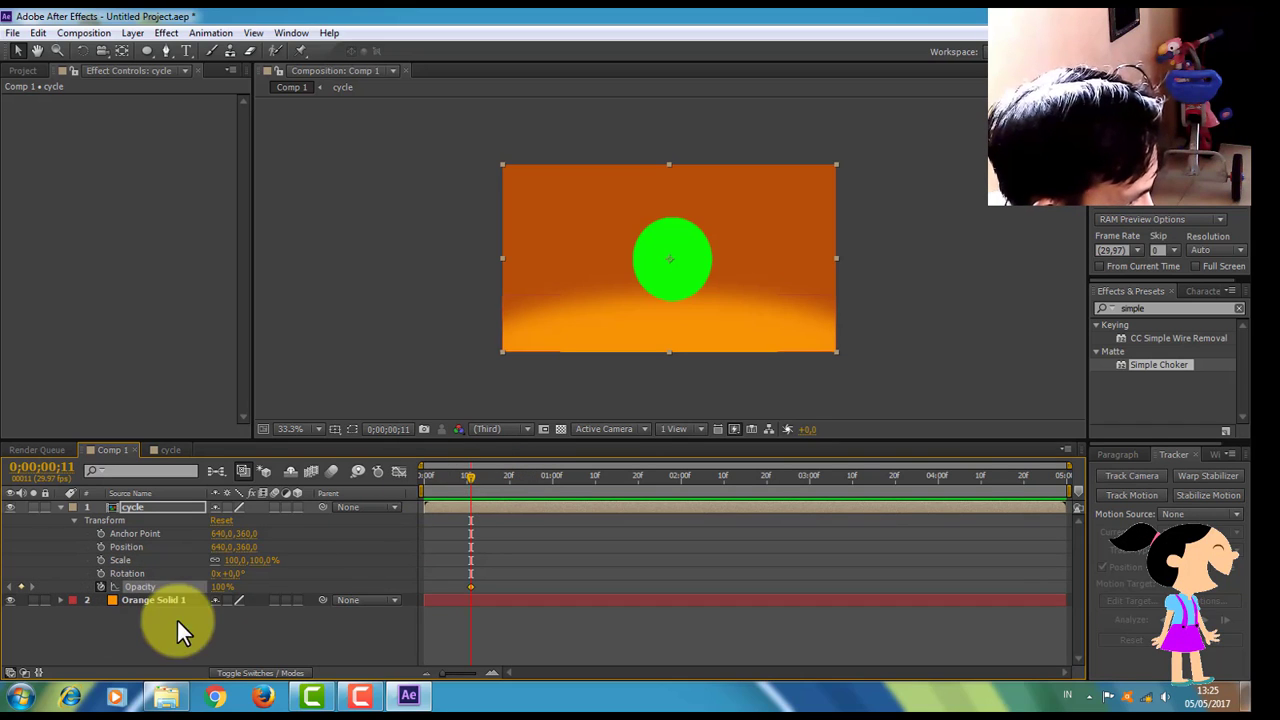
Set the cycle layer's Opacity to 0% at 0;00;00;20 to fade it out
{"action": "left_click", "coordinate": [466, 484]}
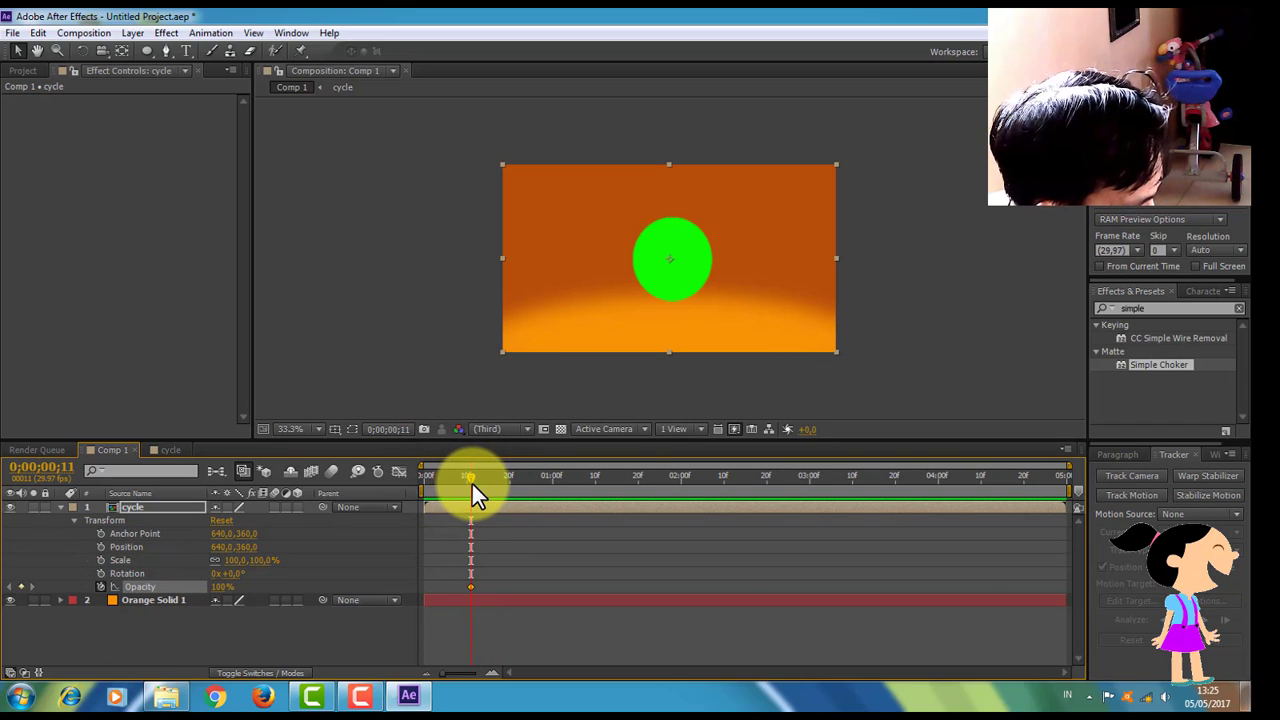
{"action": "left_click_drag", "start_coordinate": [508, 488], "coordinate": [510, 490]}
{"action": "left_click_drag", "start_coordinate": [219, 592], "coordinate": [120, 592]}
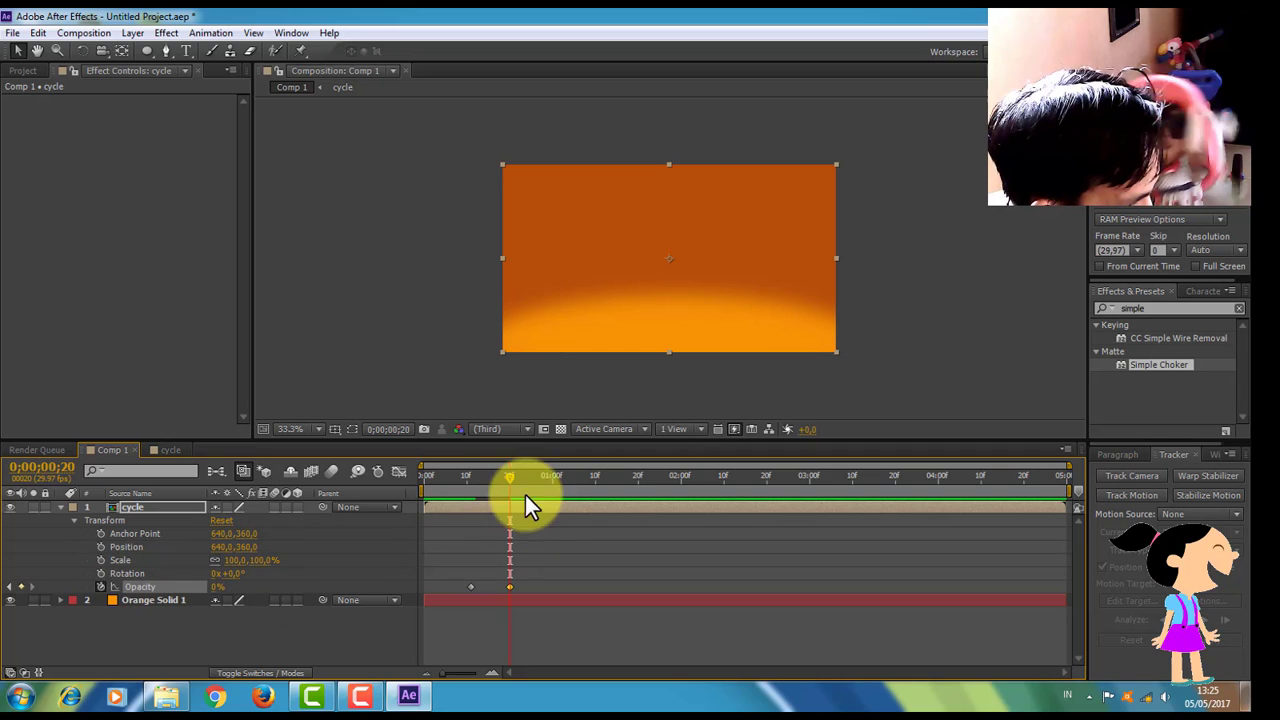
Collapse the cycle layer's properties and add a new empty text layer to Comp 1 with the time at 0;00;00;23
{"action": "left_click_drag", "start_coordinate": [505, 479], "coordinate": [522, 504]}
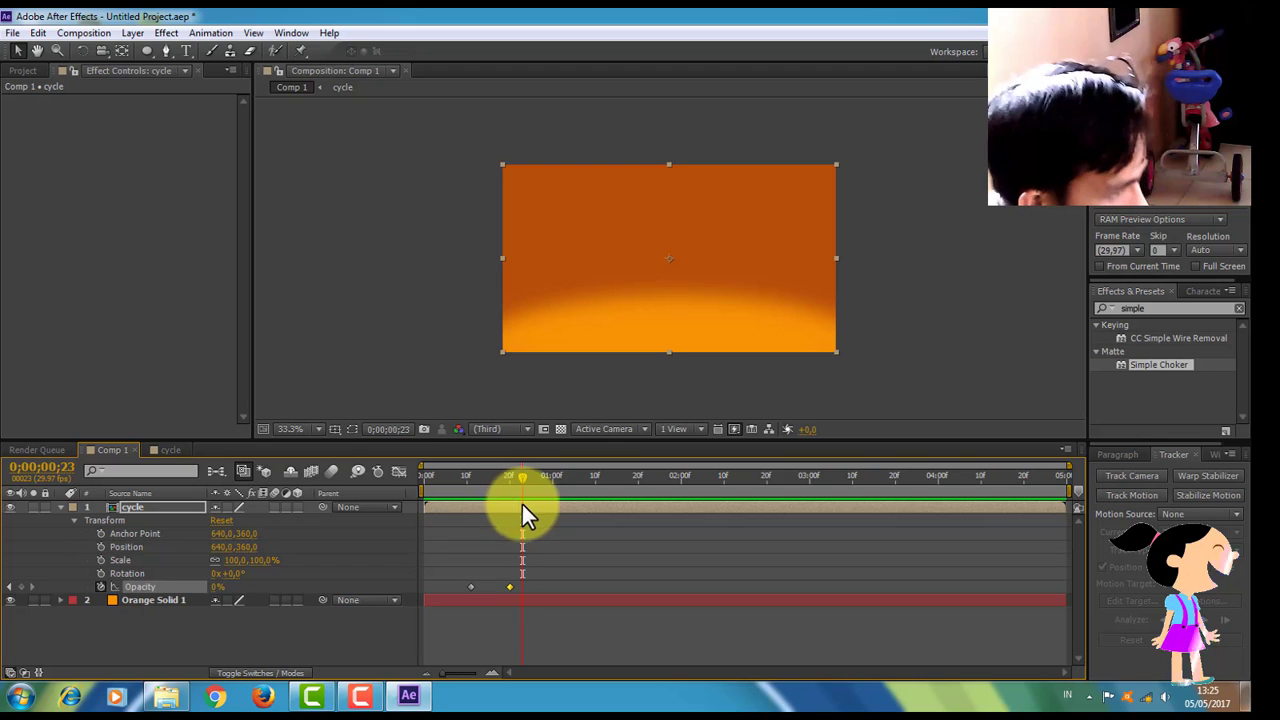
{"action": "left_click", "coordinate": [60, 506]}
{"action": "left_click", "coordinate": [143, 590]}
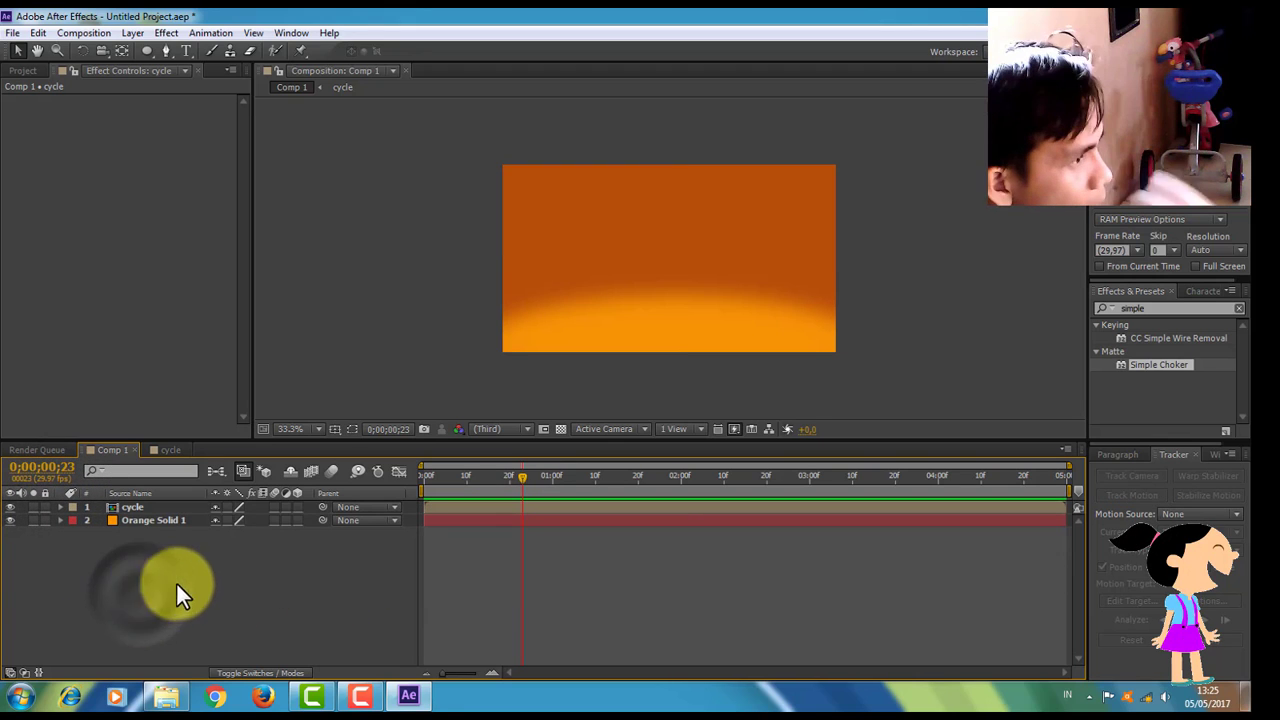
{"action": "left_click", "coordinate": [144, 34]}
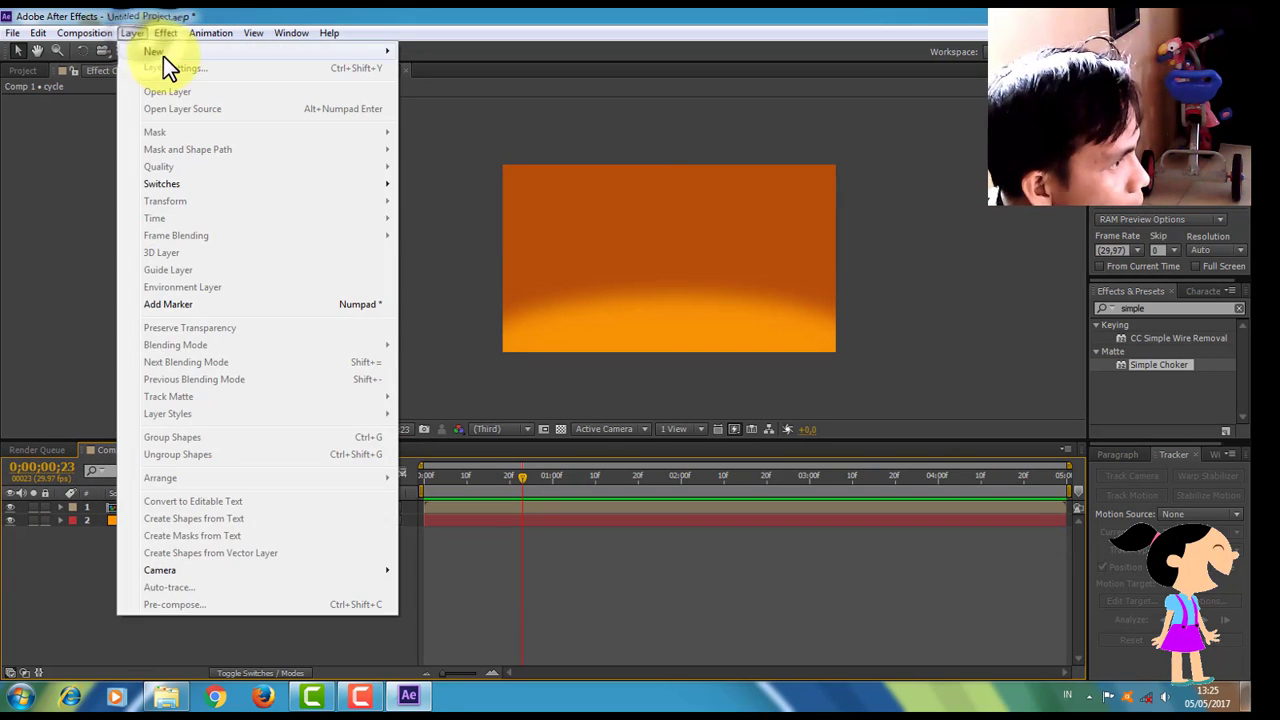
{"action": "mouse_move", "coordinate": [259, 50]}
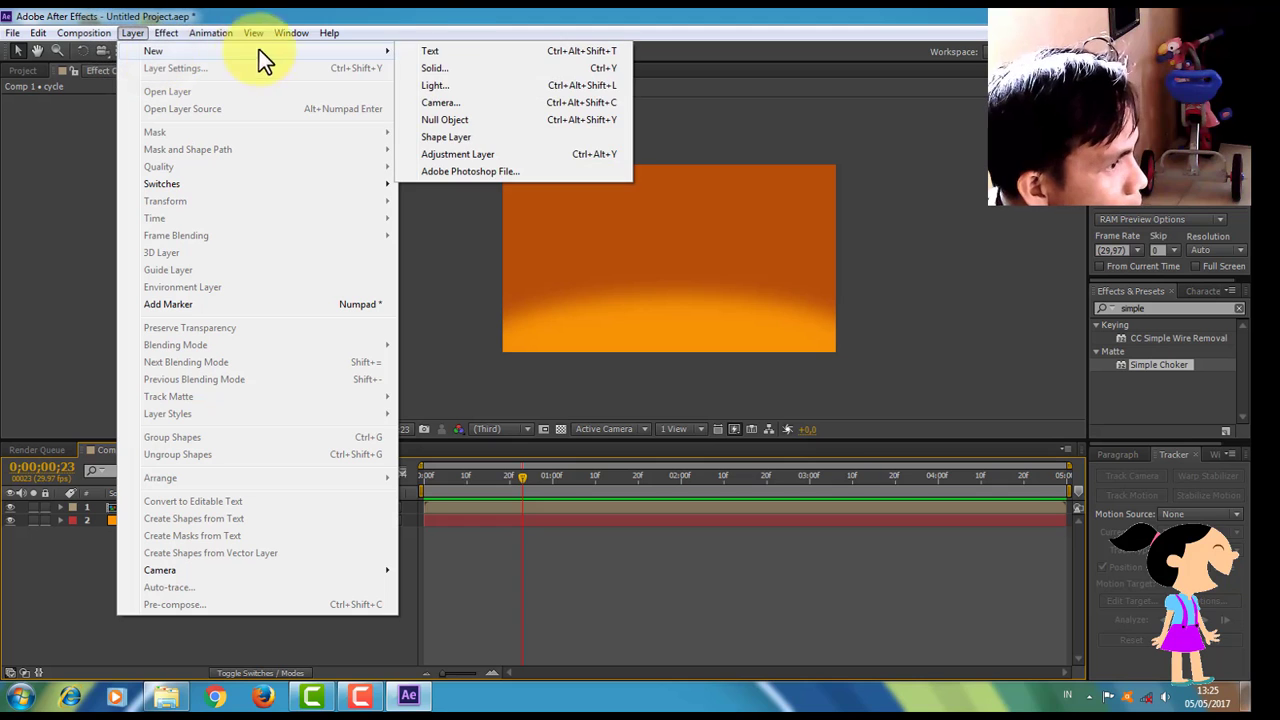
{"action": "left_click", "coordinate": [441, 51]}
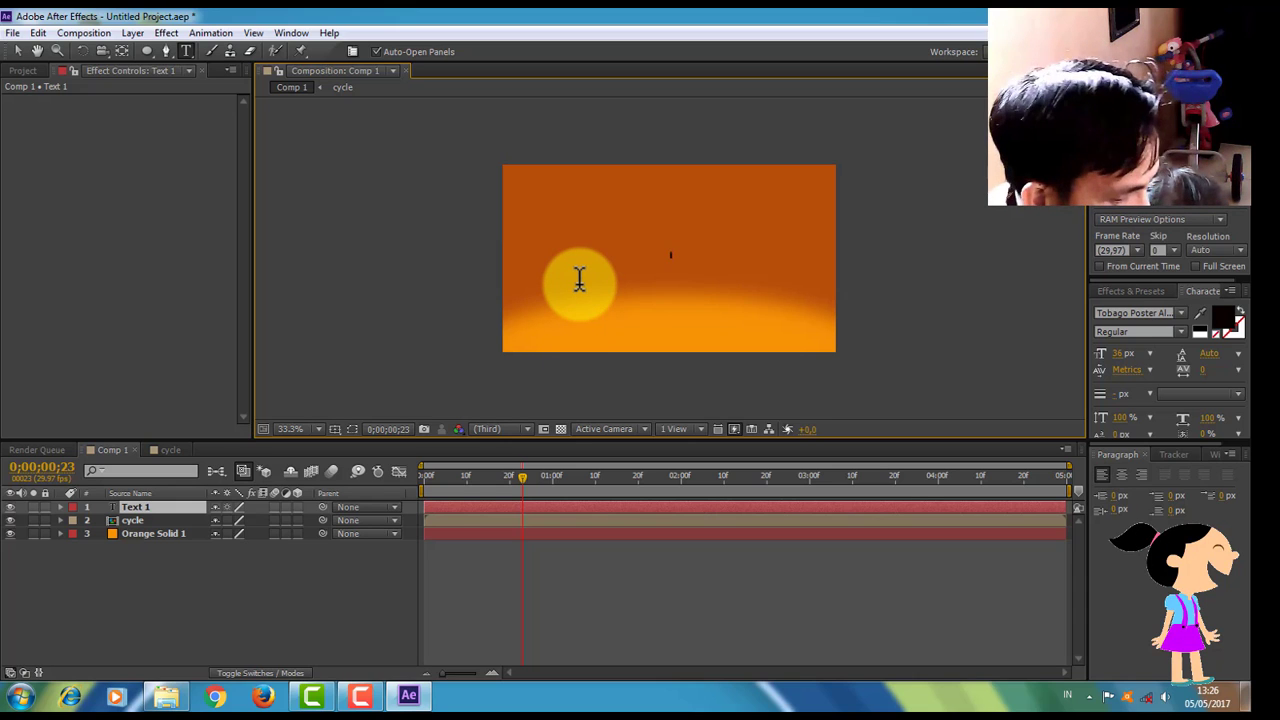
Enter "iKLAN LAYANAN MASYARAKAT" in the new text layer, finish text editing, and restore the composition preview refresh
{"action": "type", "text": "LAN"}
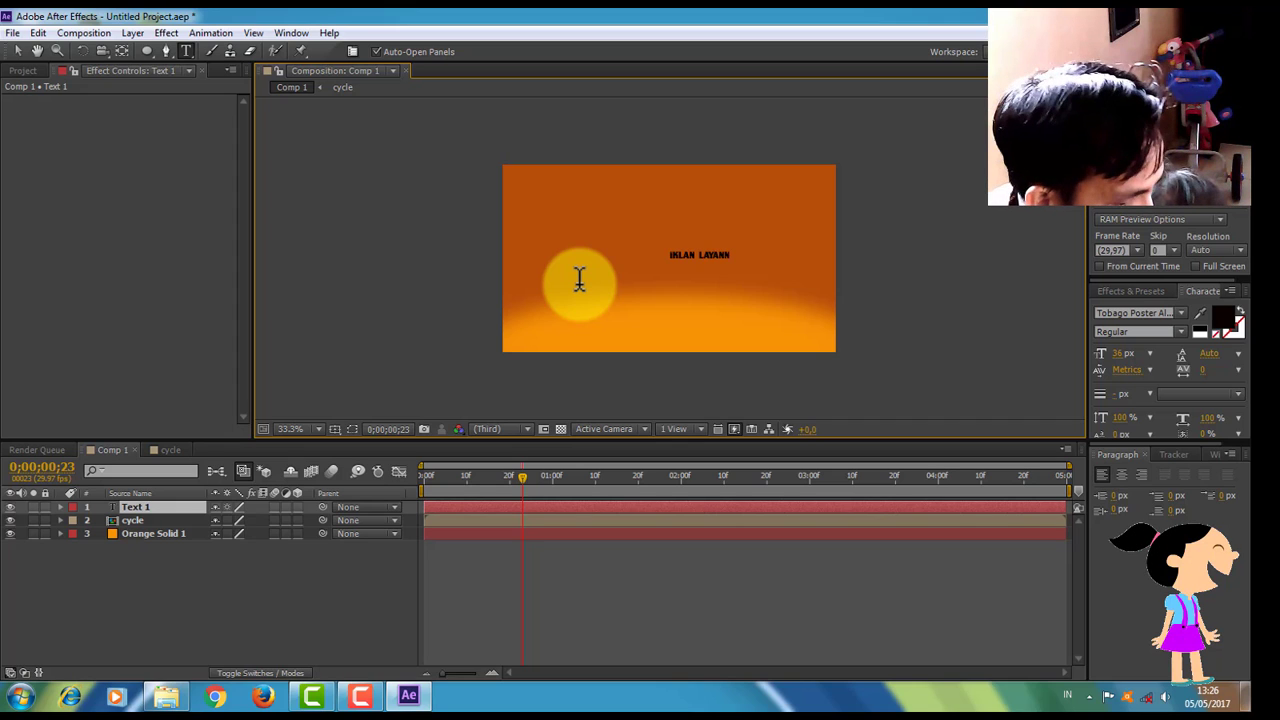
{"action": "type", "text": " LAYANAN MASYARAKAT"}
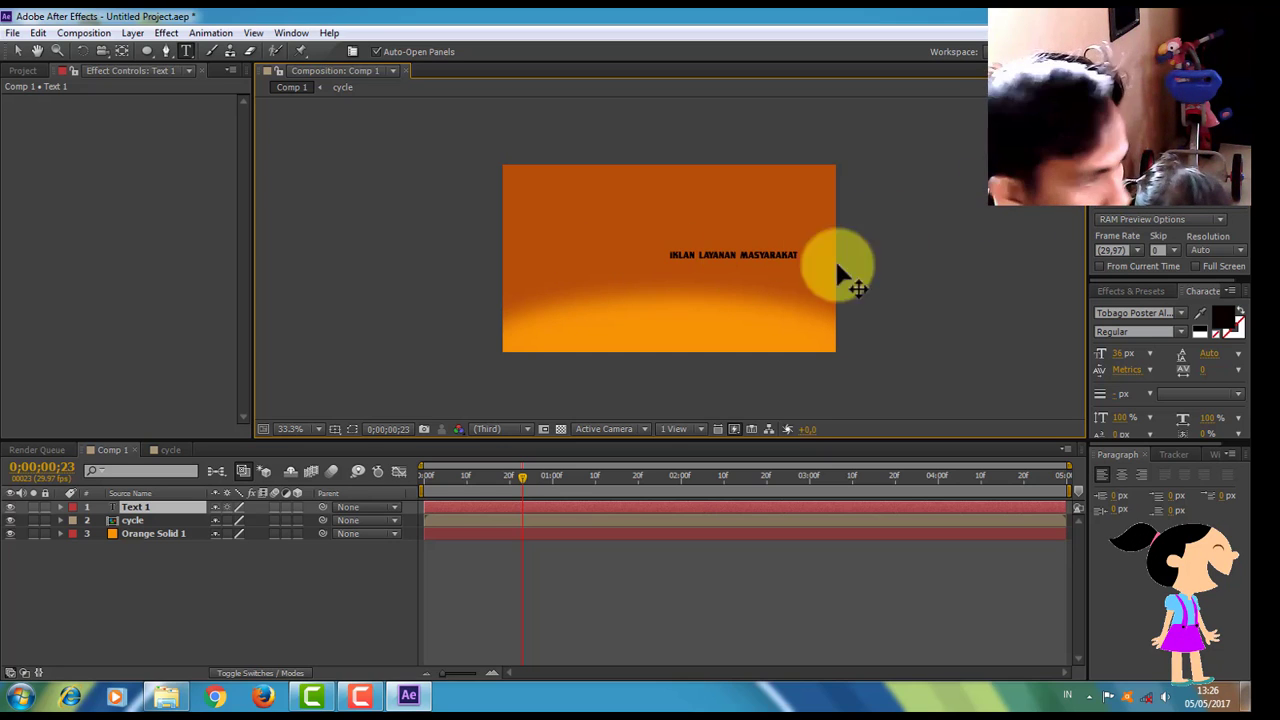
{"action": "left_click", "coordinate": [17, 50]}
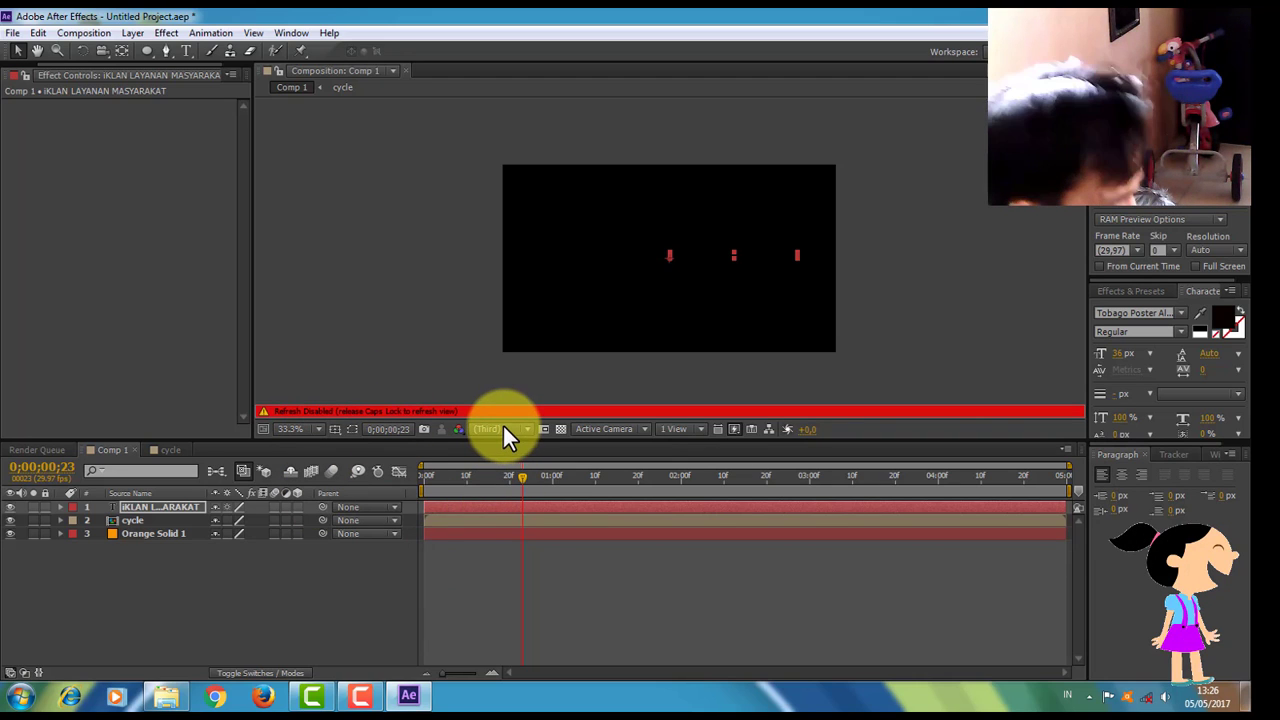
{"action": "key", "text": "Caps_Lock"}
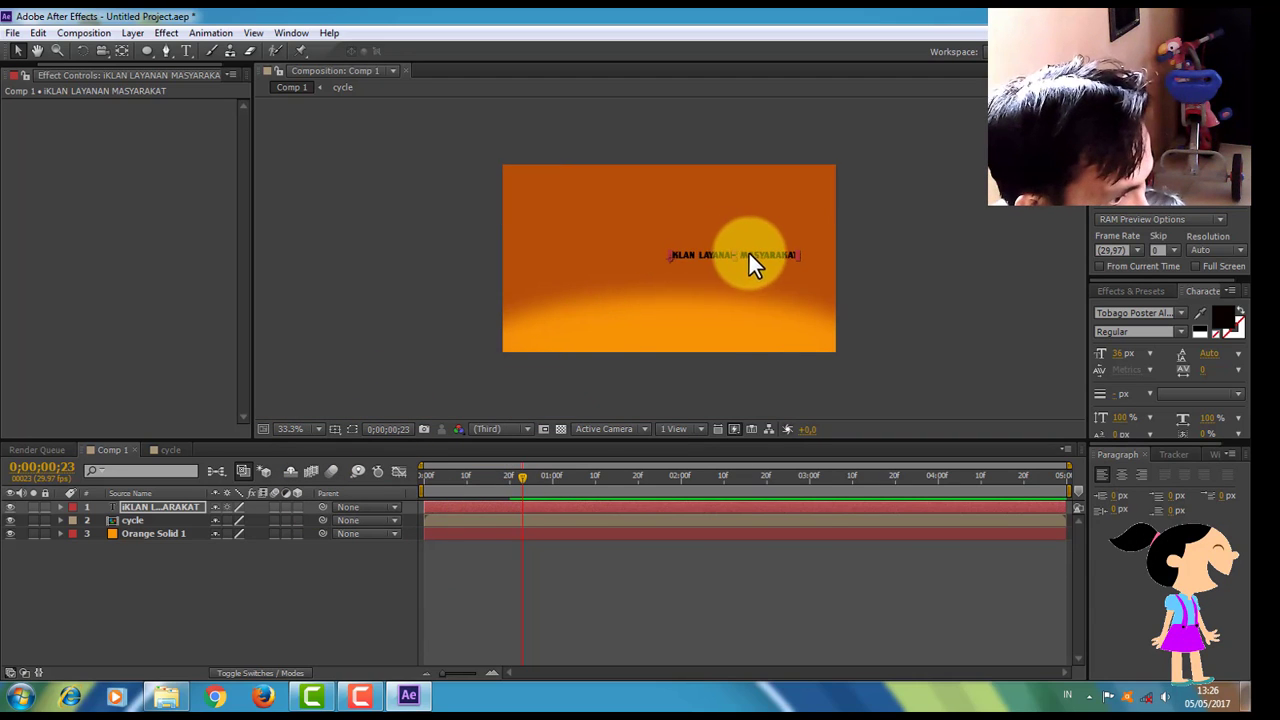
Enlarge the title text to span about four fifths of the frame width and centre it in the composition
{"action": "left_click_drag", "start_coordinate": [800, 250], "coordinate": [730, 258]}
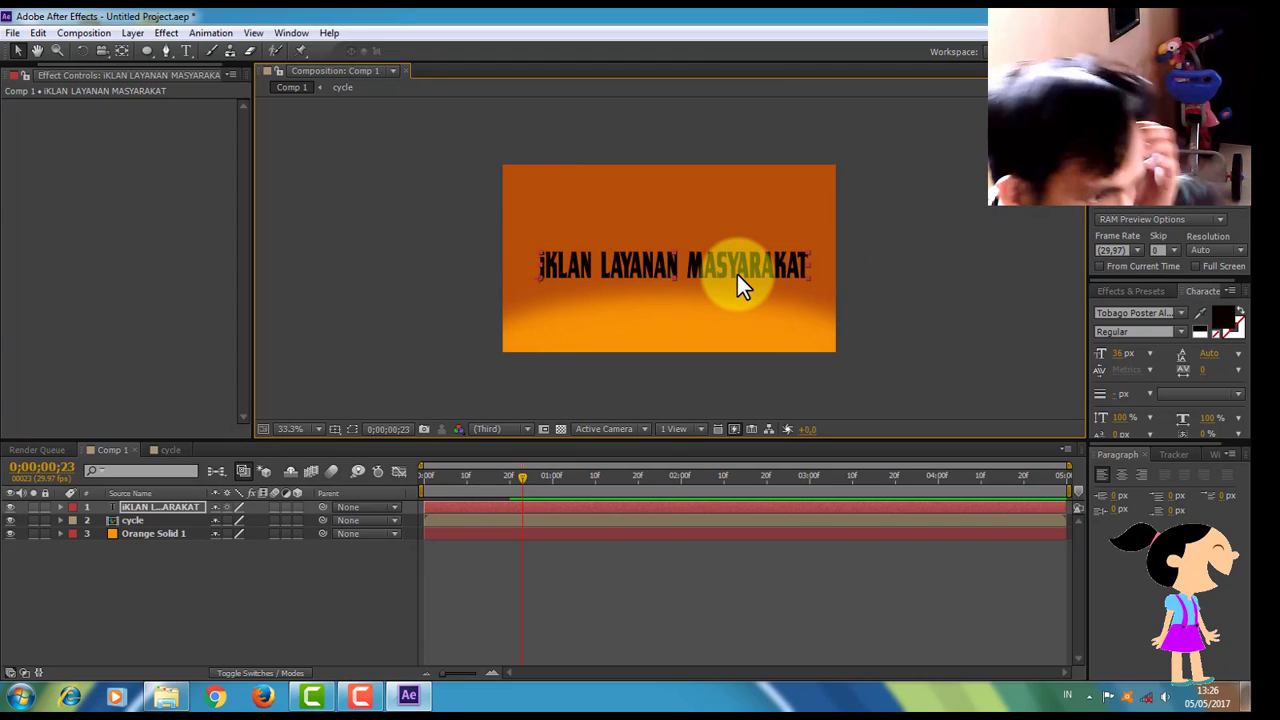
{"action": "left_click_drag", "start_coordinate": [669, 264], "coordinate": [671, 254]}
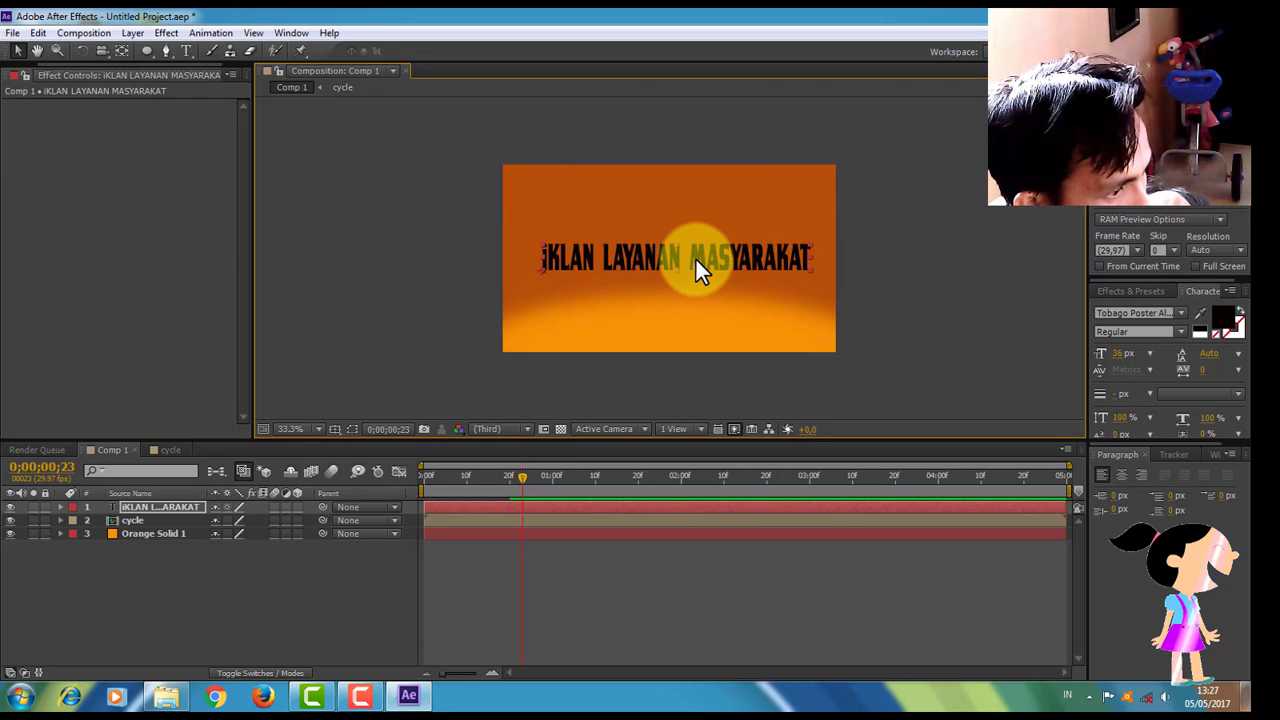
{"action": "left_click", "coordinate": [695, 257]}
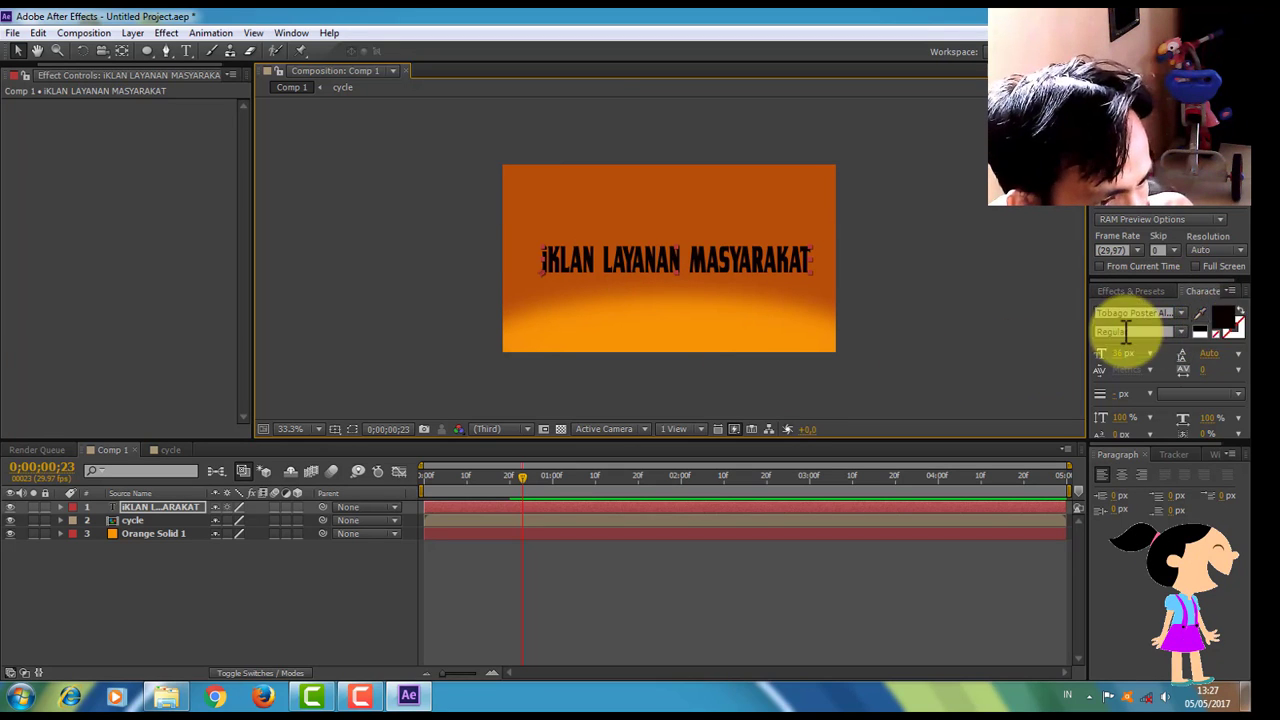
Change the whole title's fill colour to turquoise 0FEFD2 and nudge the text slightly down and to the left
{"action": "left_click", "coordinate": [1225, 316]}
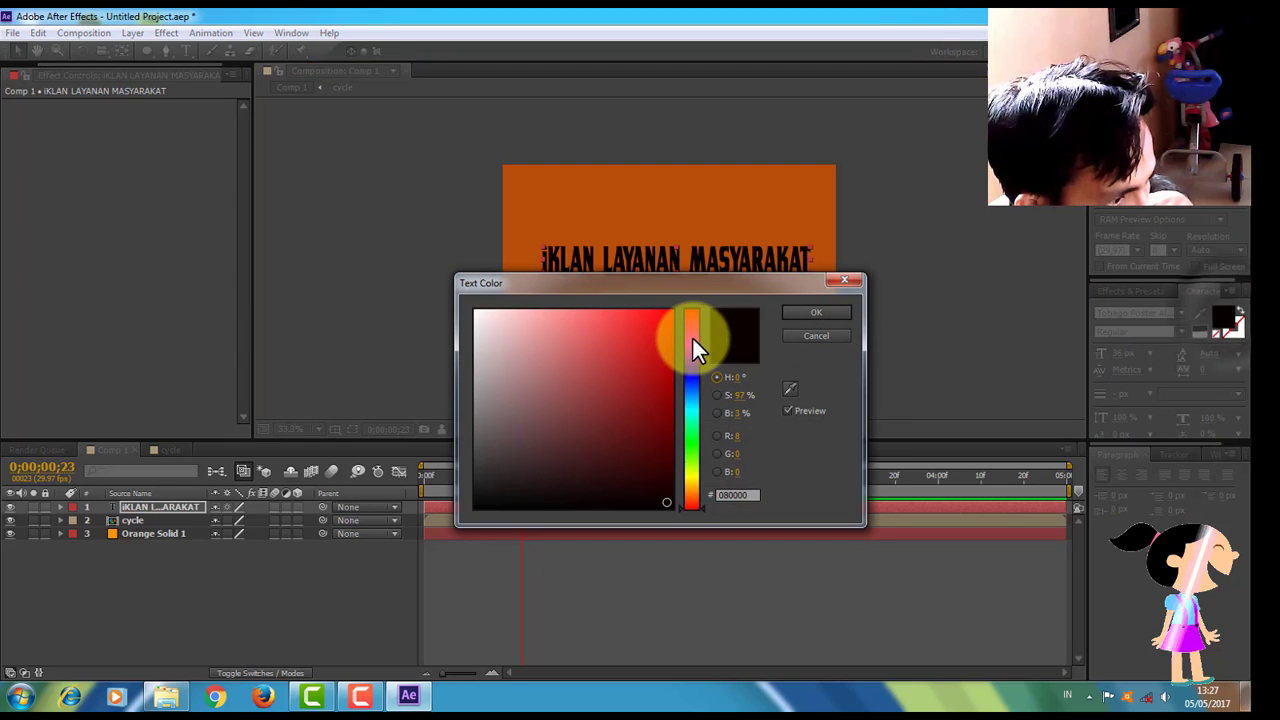
{"action": "left_click_drag", "start_coordinate": [663, 334], "coordinate": [663, 435]}
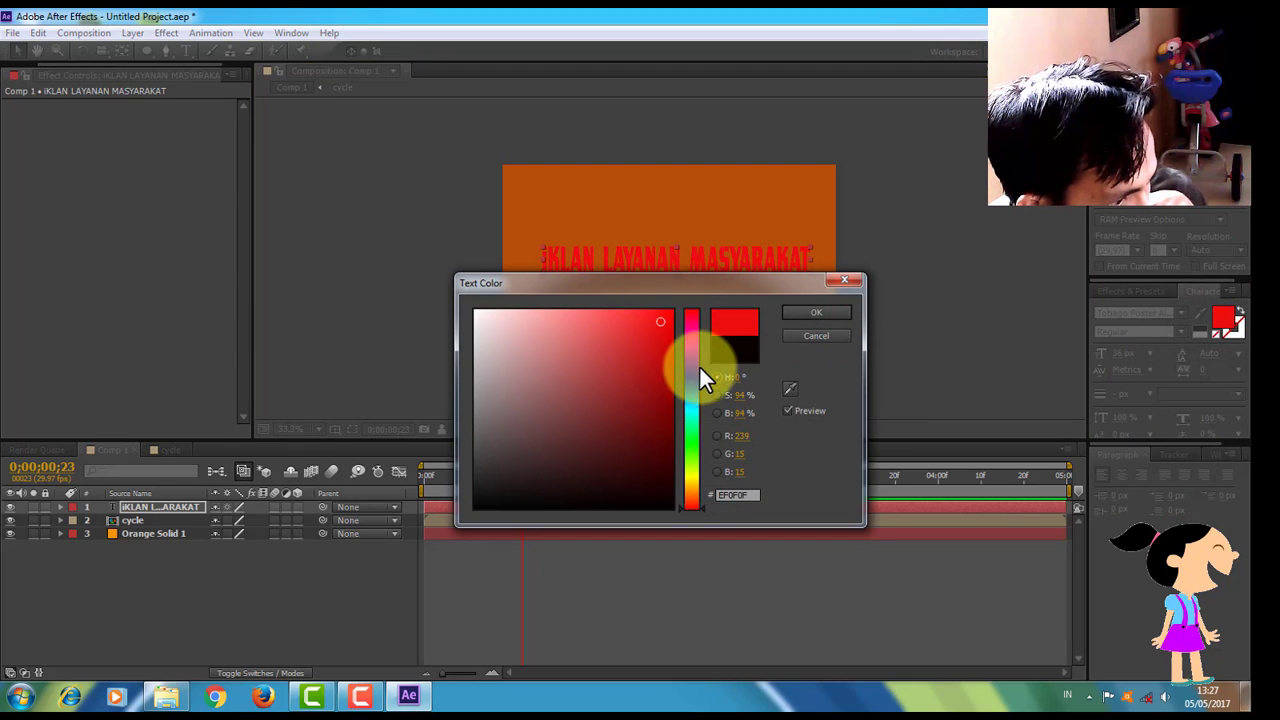
{"action": "left_click_drag", "start_coordinate": [699, 365], "coordinate": [689, 414]}
{"action": "left_click", "coordinate": [806, 313]}
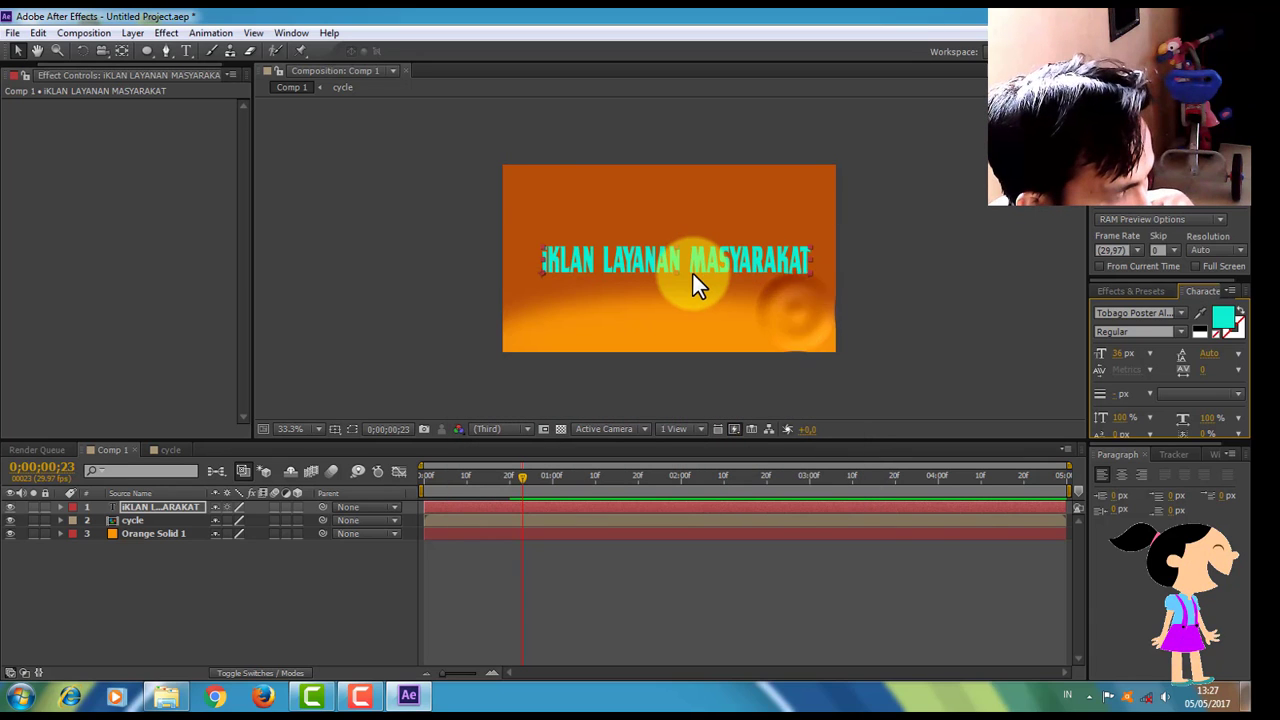
{"action": "mouse_move", "coordinate": [650, 262]}
{"action": "left_mouse_down"}
{"action": "mouse_move", "coordinate": [646, 227]}
{"action": "mouse_move", "coordinate": [650, 287]}
{"action": "mouse_move", "coordinate": [648, 266]}
{"action": "left_mouse_up"}
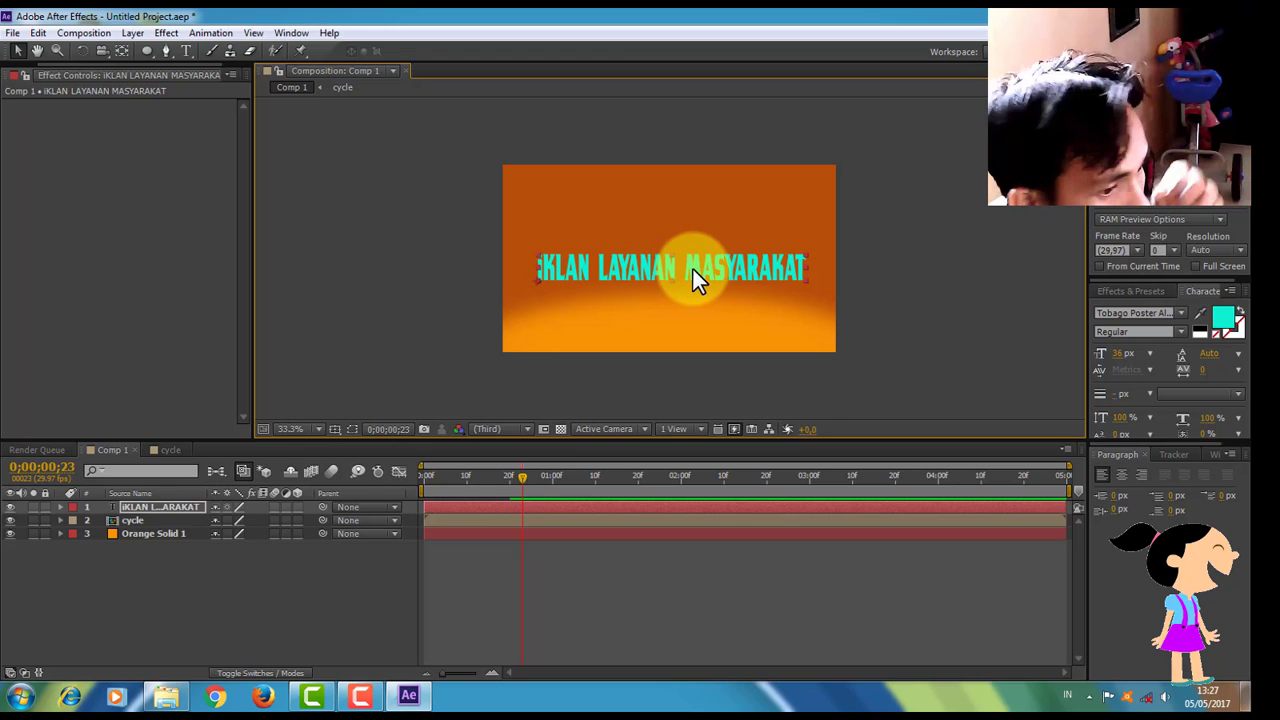
Recolour only the word MASYARAKAT in the title to near-white F4EEF3
{"action": "left_click", "coordinate": [185, 51]}
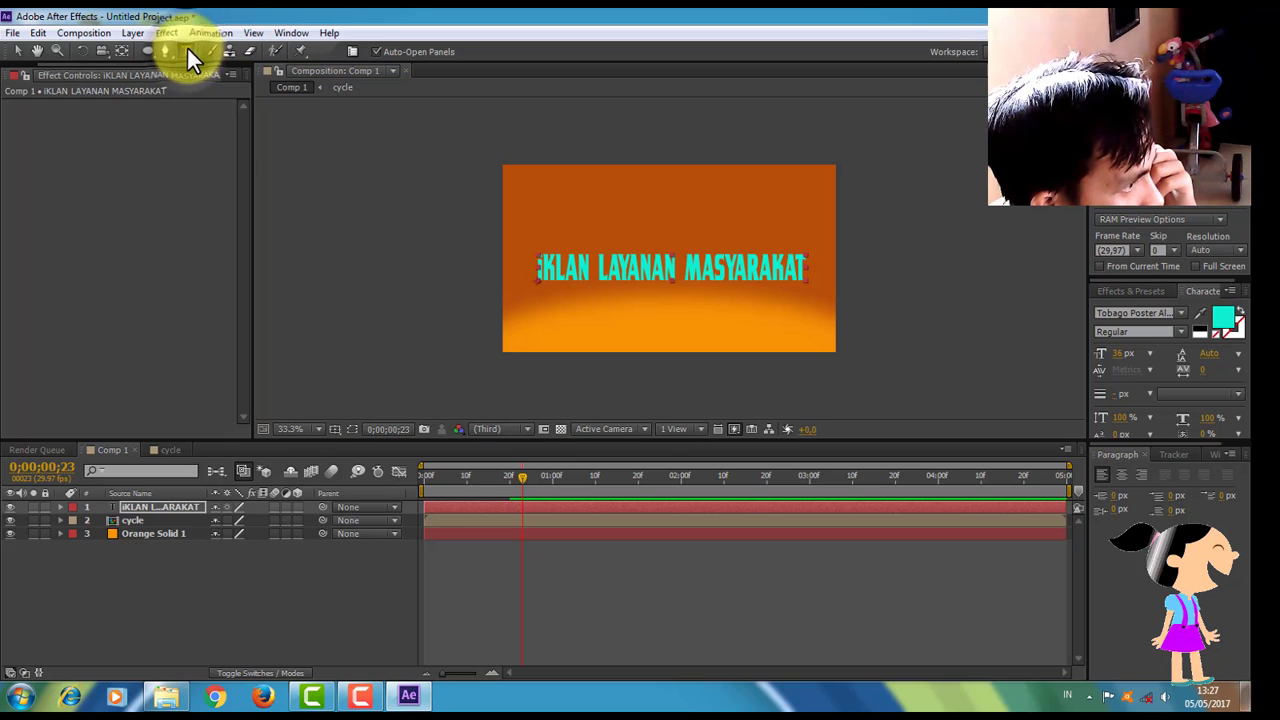
{"action": "left_click", "coordinate": [706, 268]}
{"action": "double_click", "coordinate": [708, 268]}
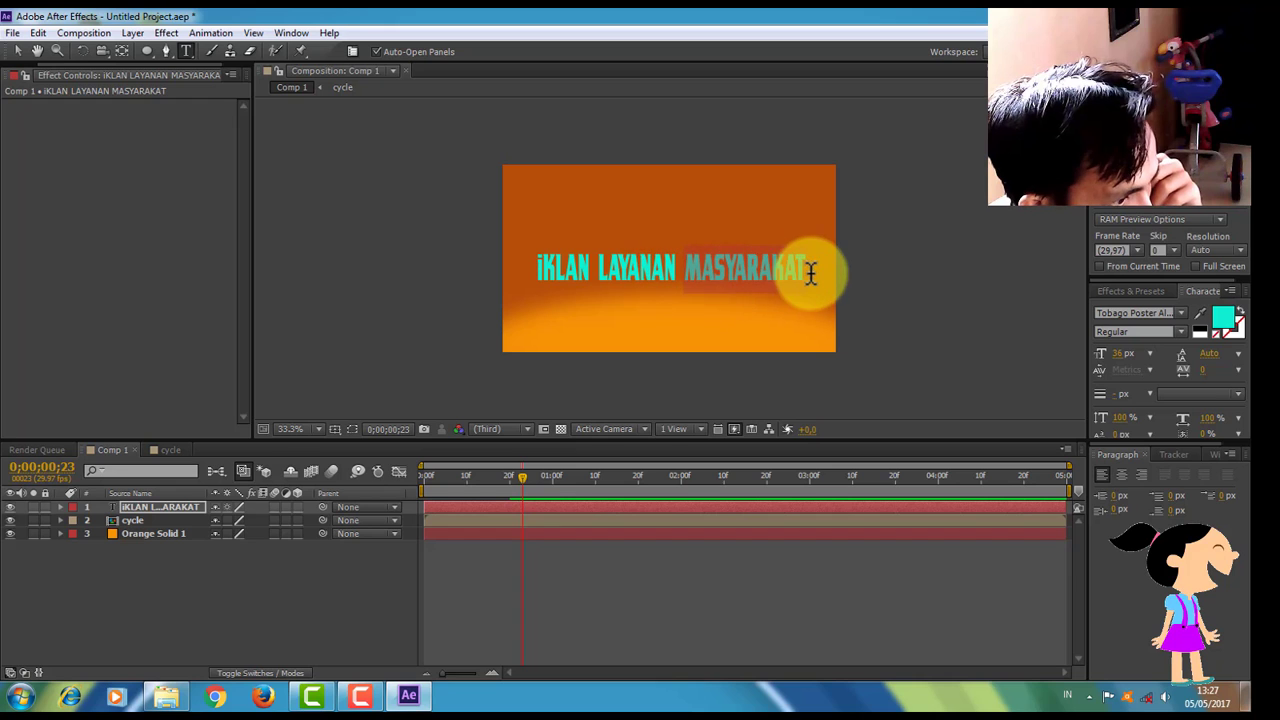
{"action": "left_click", "coordinate": [1222, 317]}
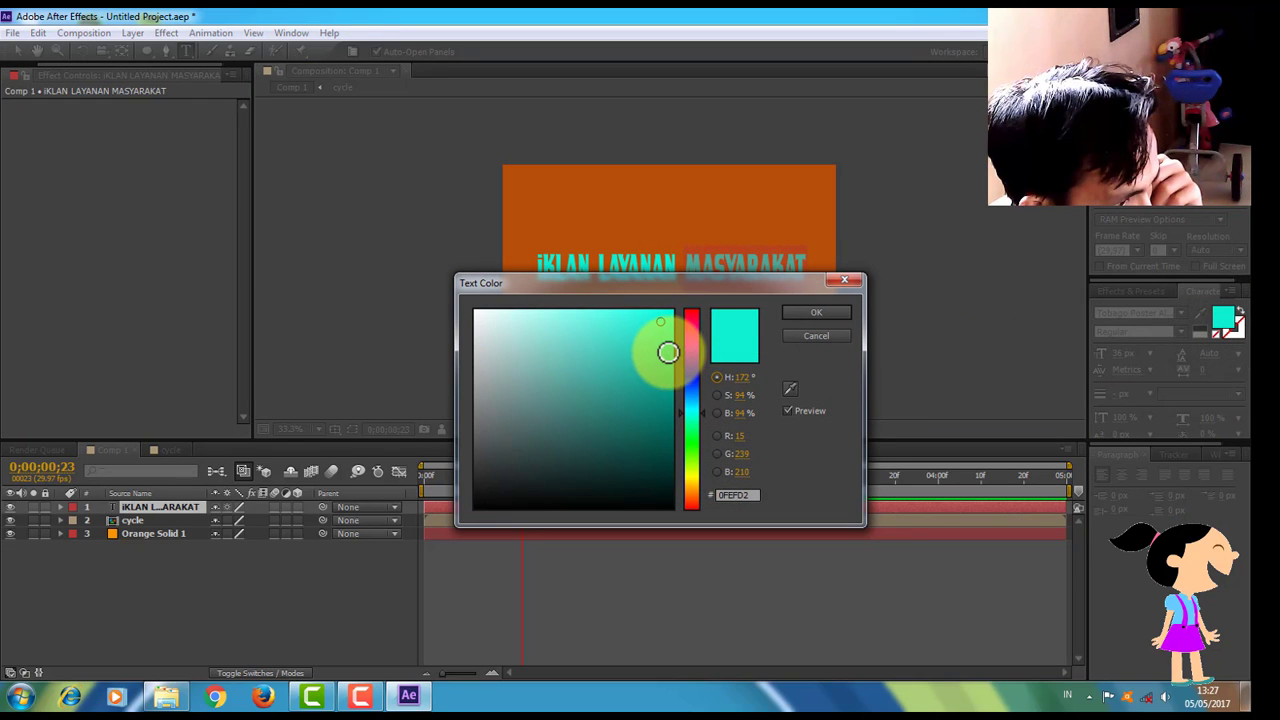
{"action": "left_click", "coordinate": [689, 380]}
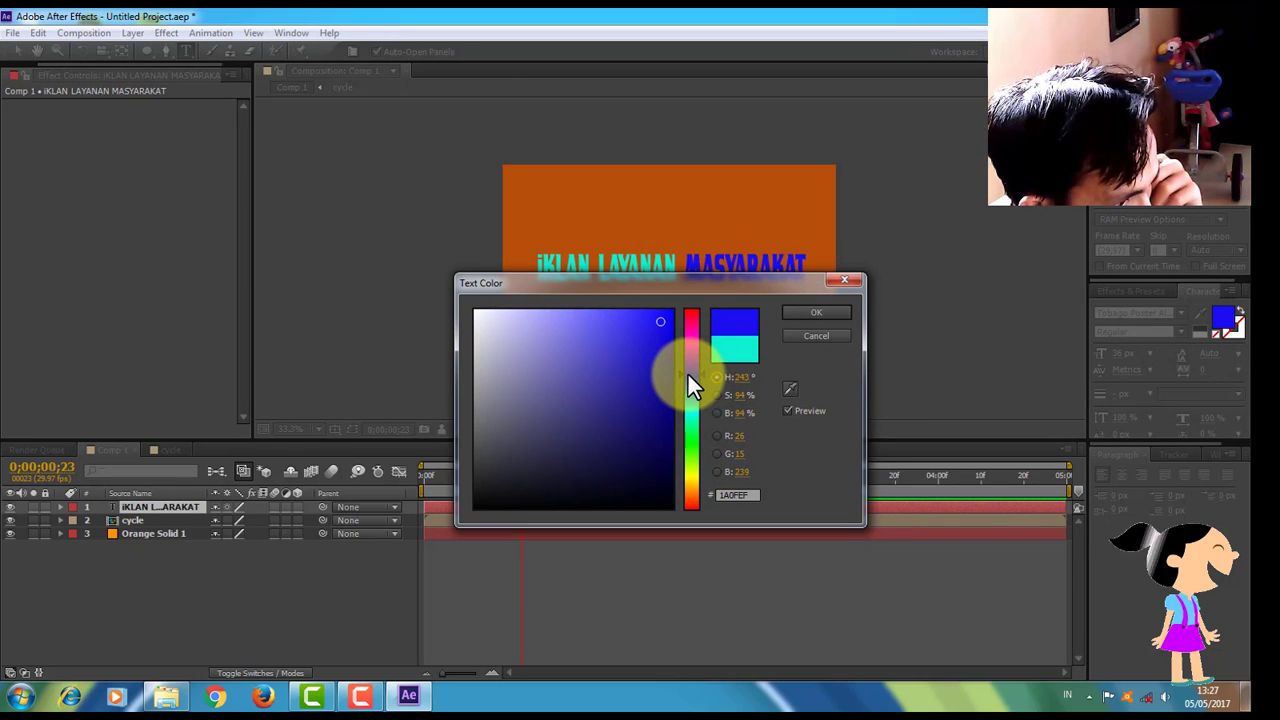
{"action": "mouse_move", "coordinate": [689, 385]}
{"action": "left_mouse_down"}
{"action": "mouse_move", "coordinate": [693, 504]}
{"action": "mouse_move", "coordinate": [689, 390]}
{"action": "left_mouse_up"}
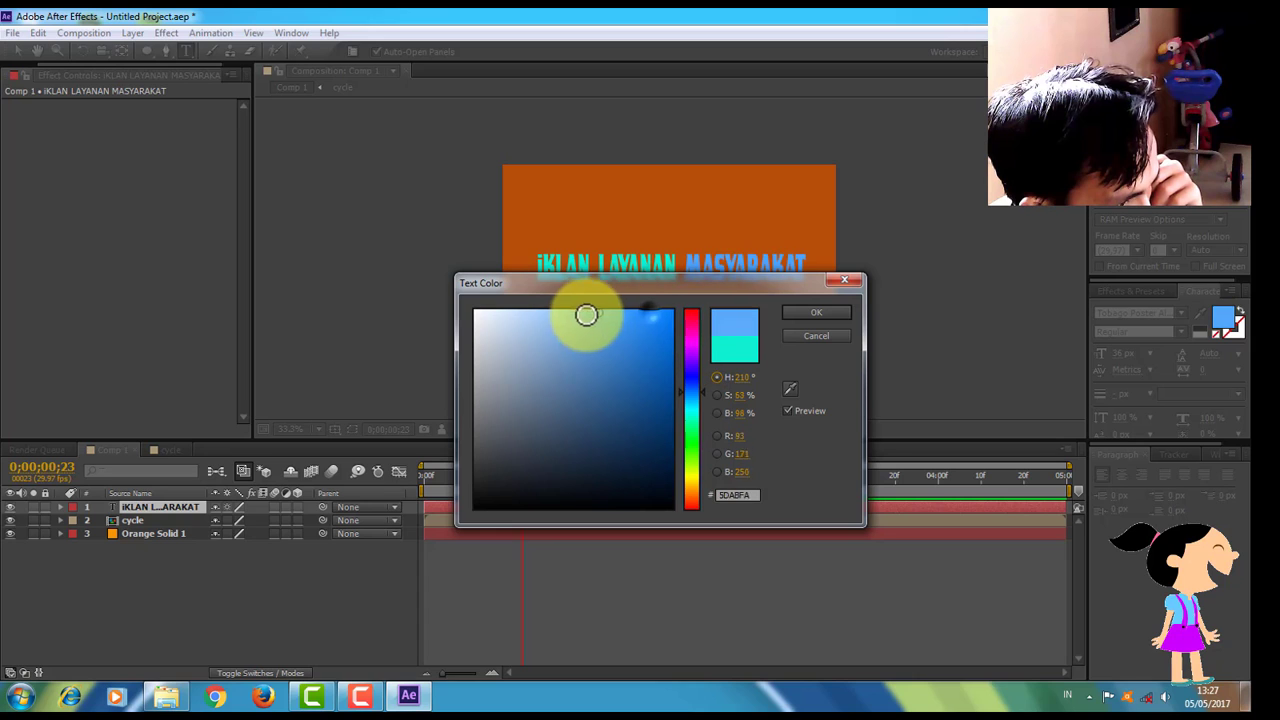
{"action": "left_click", "coordinate": [567, 318]}
{"action": "left_click_drag", "start_coordinate": [695, 366], "coordinate": [483, 322]}
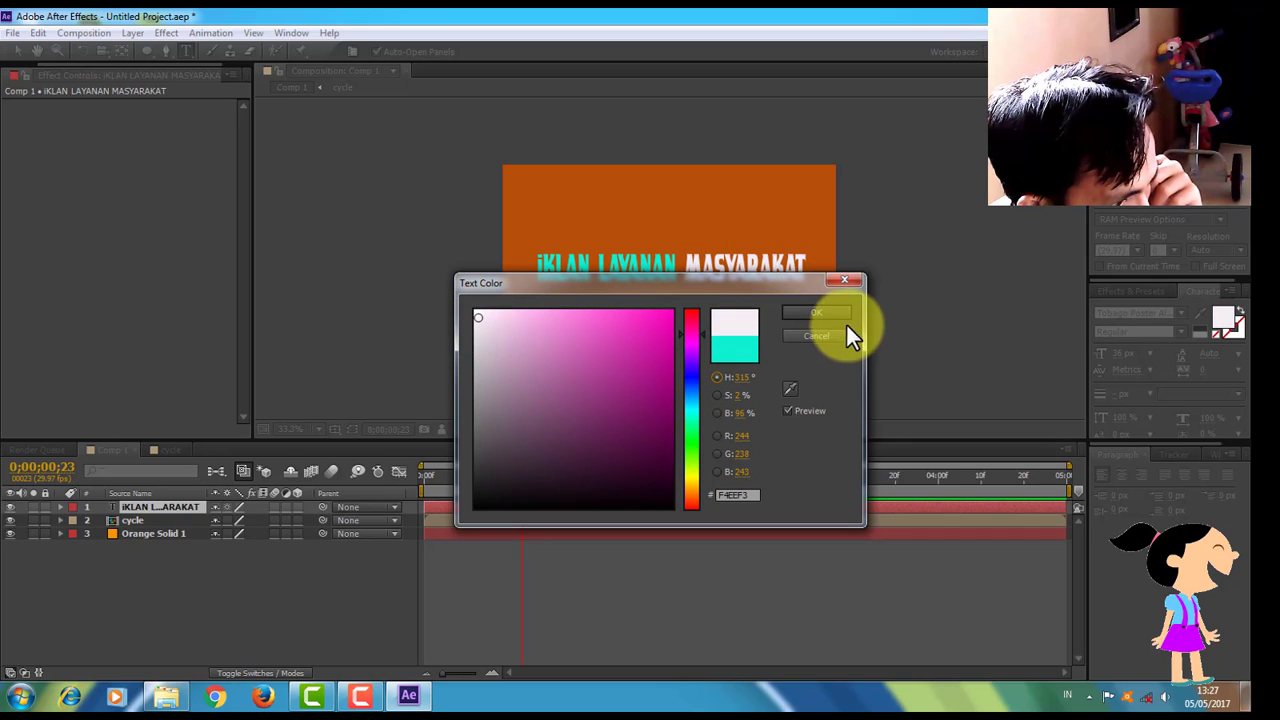
{"action": "left_click", "coordinate": [806, 311]}
Recolour only the word iKLAN in the title to bright green and leave text editing
{"action": "left_click_drag", "start_coordinate": [591, 268], "coordinate": [533, 268]}
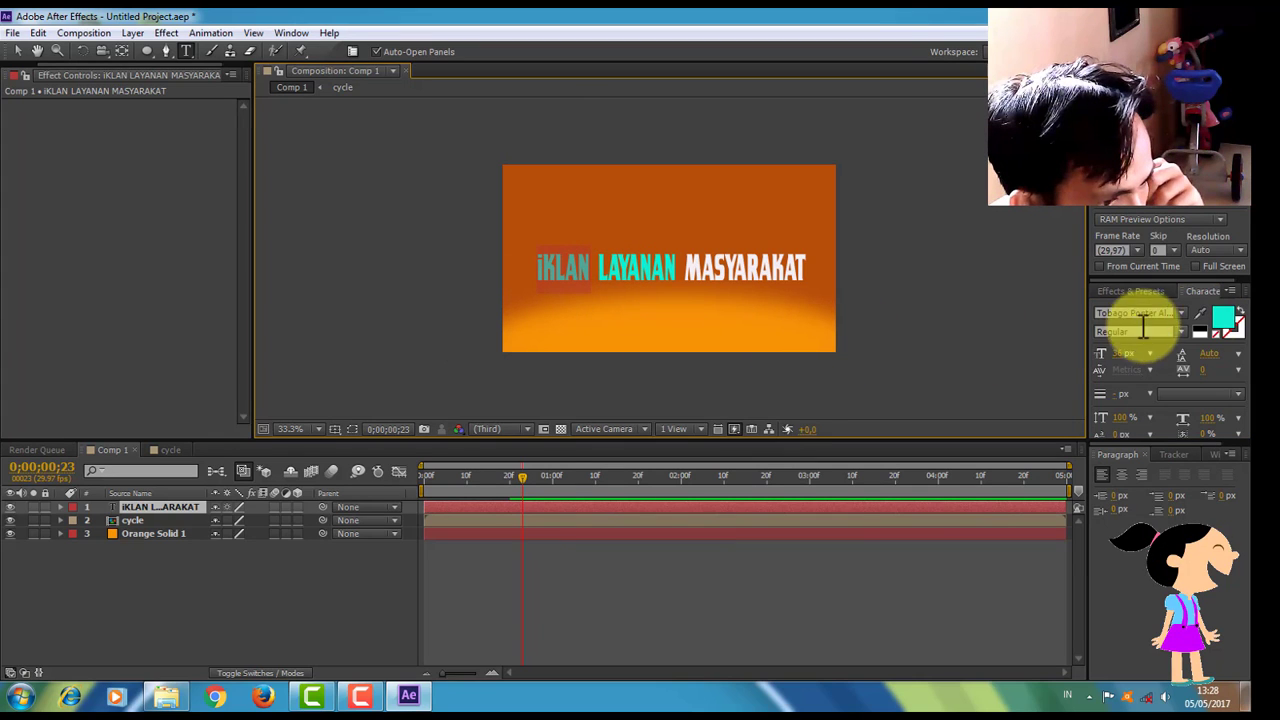
{"action": "left_click", "coordinate": [1224, 318]}
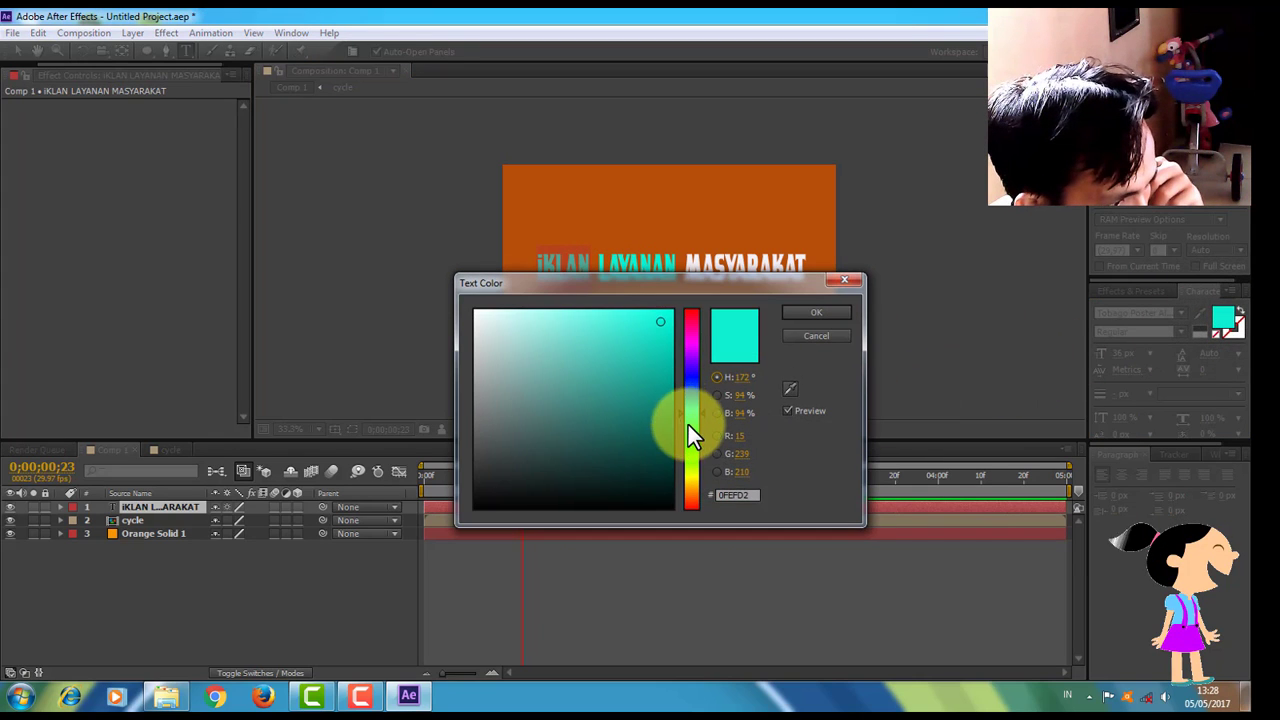
{"action": "left_click_drag", "start_coordinate": [688, 425], "coordinate": [691, 447]}
{"action": "left_click", "coordinate": [812, 314]}
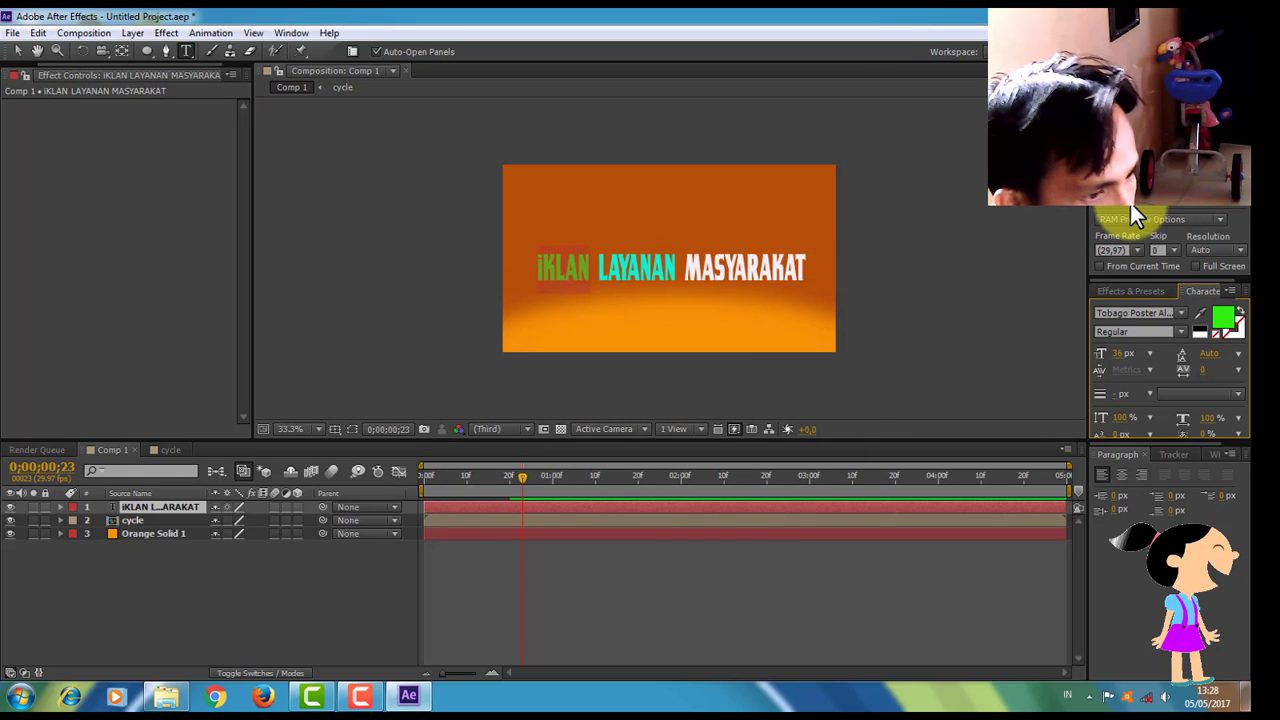
{"action": "left_click", "coordinate": [17, 51]}
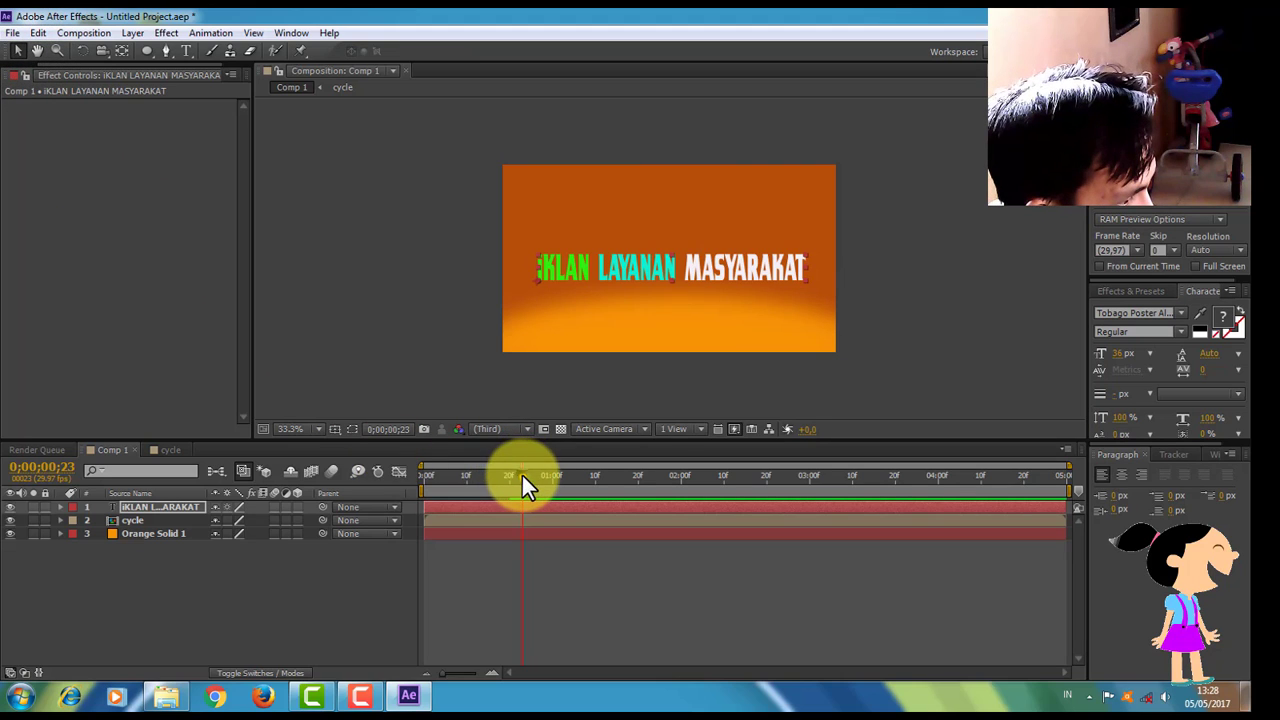
Trim the start of the title text layer to 0;00;00;21 and set the current time to 0;00;00;25
{"action": "mouse_move", "coordinate": [522, 475]}
{"action": "left_mouse_down"}
{"action": "mouse_move", "coordinate": [424, 475]}
{"action": "mouse_move", "coordinate": [512, 484]}
{"action": "left_mouse_up"}
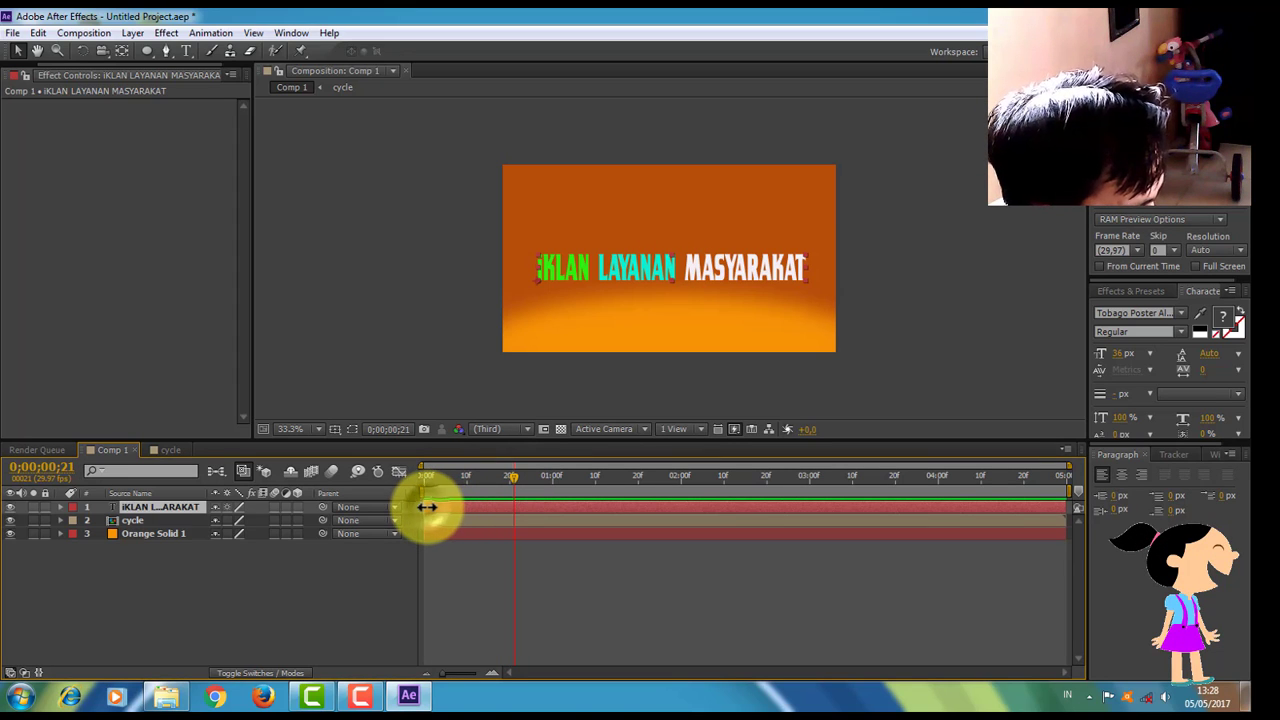
{"action": "left_click", "coordinate": [40, 31]}
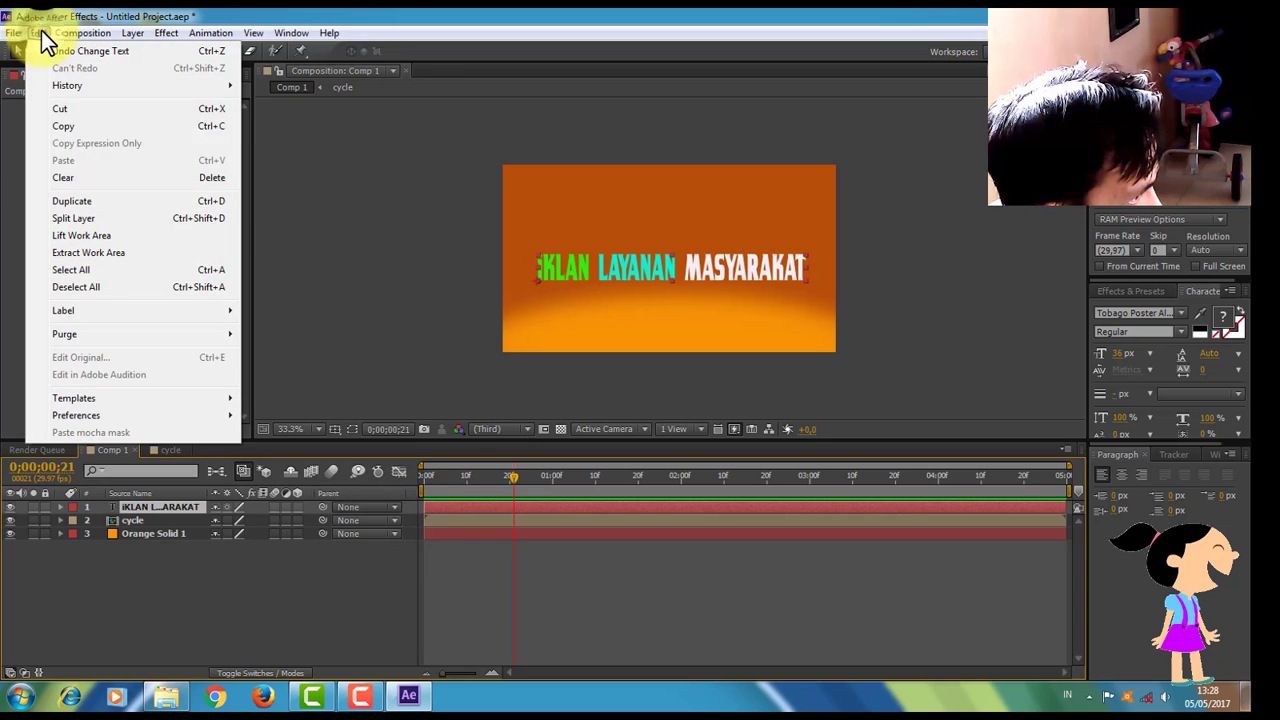
{"action": "left_click", "coordinate": [422, 508]}
{"action": "left_click_drag", "start_coordinate": [425, 510], "coordinate": [526, 499]}
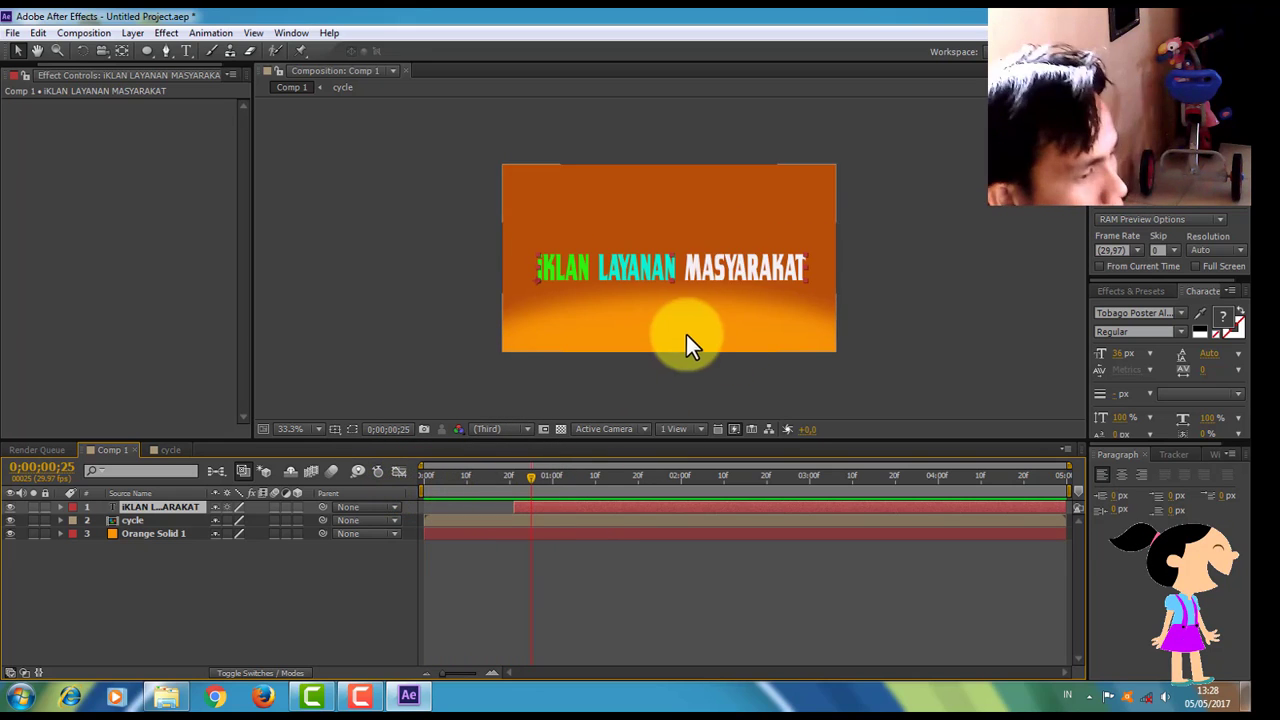
With the title text layer selected, open Animation Composer and show its Transitions in the Preview Grid
{"action": "left_click", "coordinate": [901, 285]}
{"action": "left_click", "coordinate": [668, 268]}
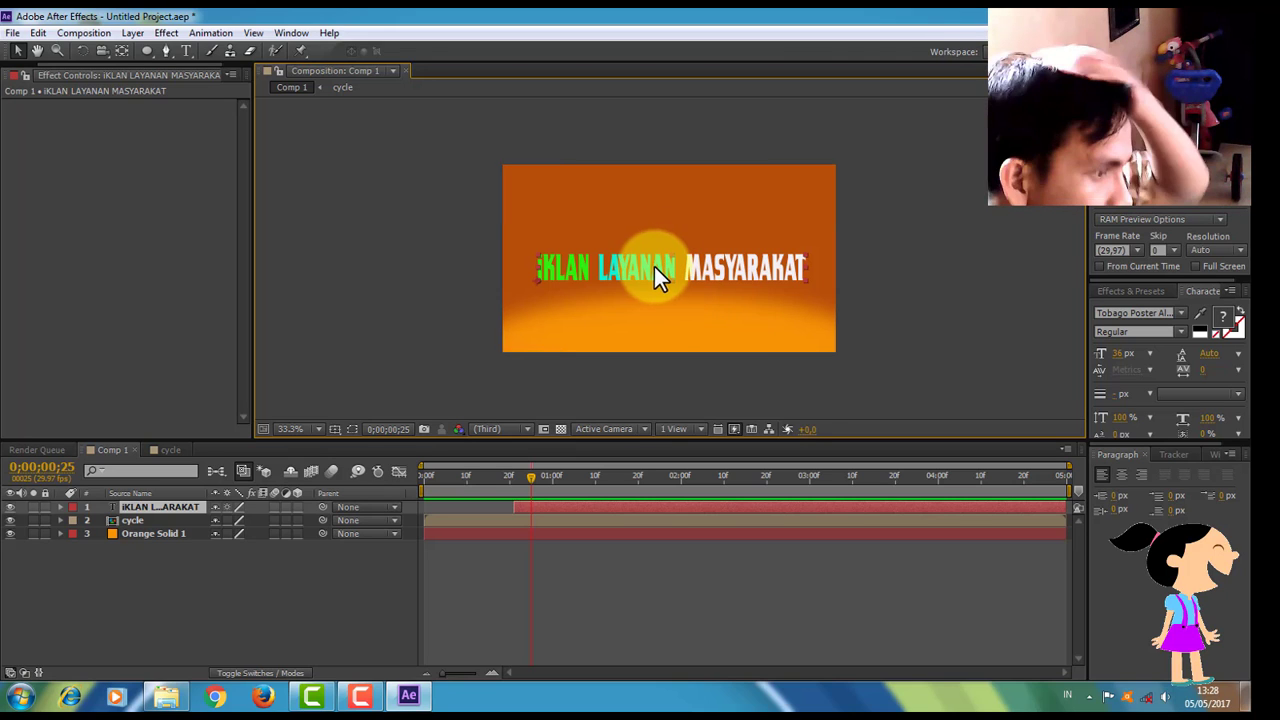
{"action": "left_click", "coordinate": [293, 33]}
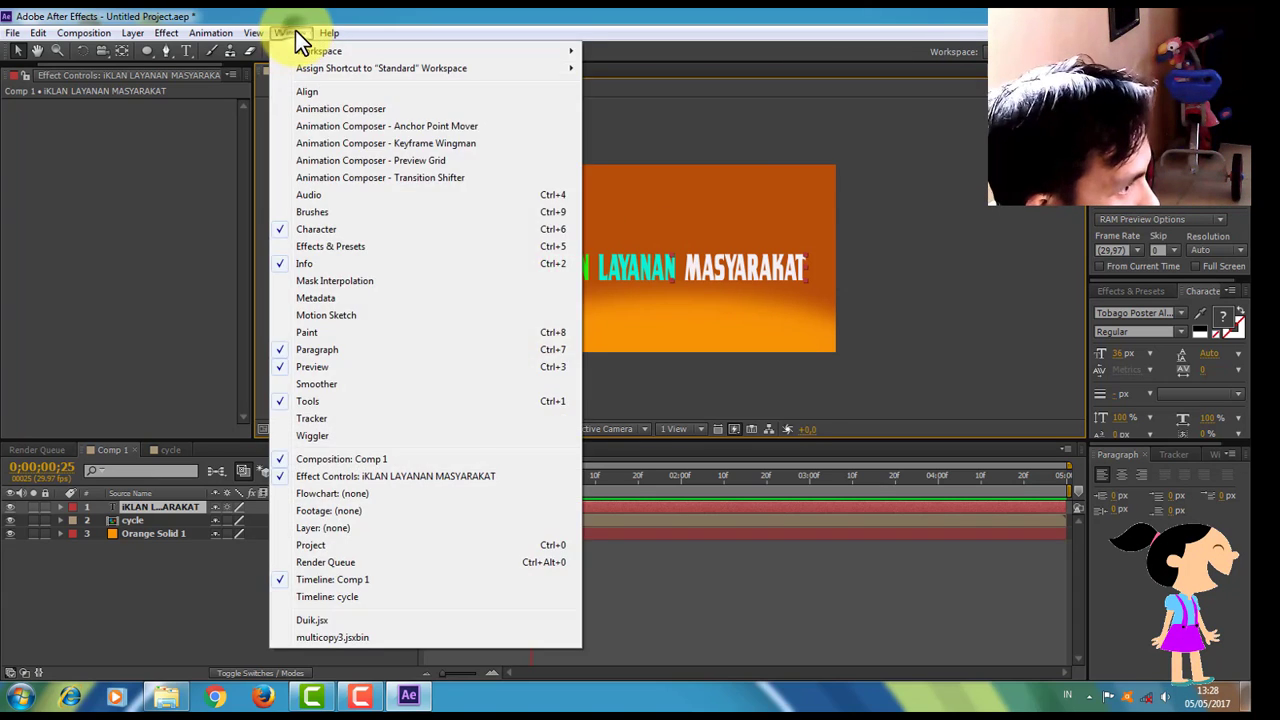
{"action": "left_click", "coordinate": [339, 109]}
{"action": "left_click", "coordinate": [134, 178]}
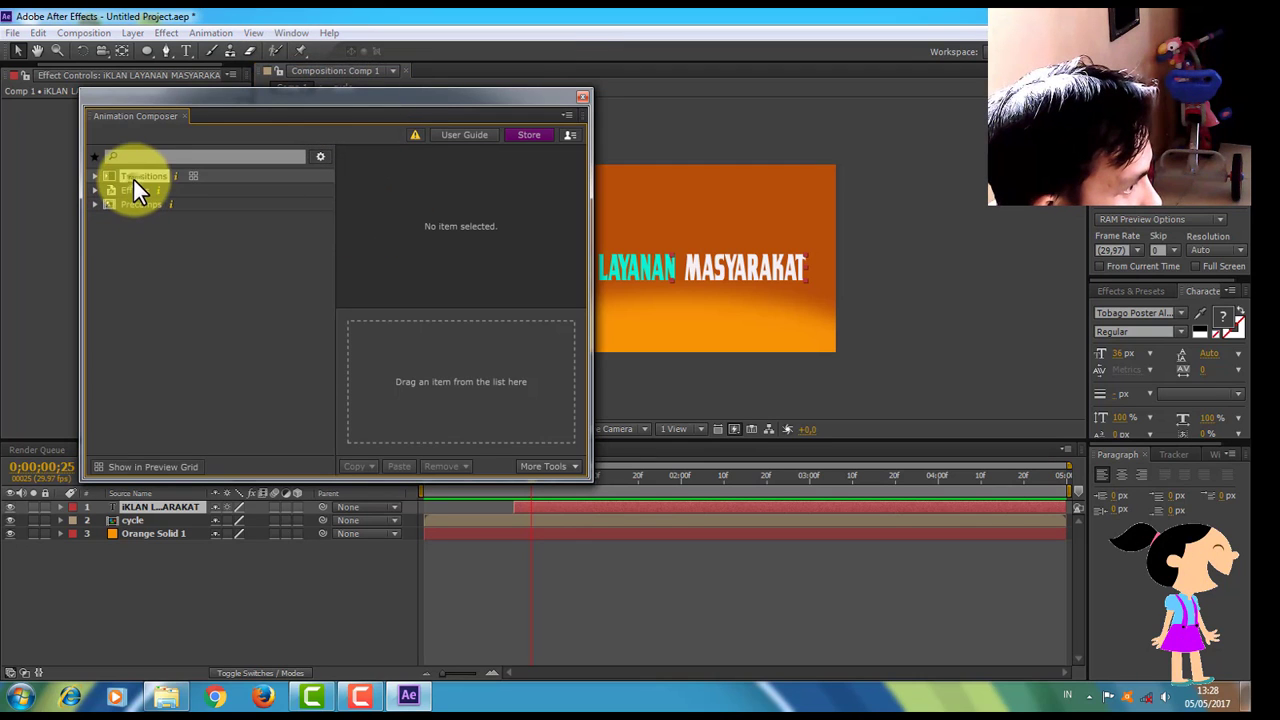
{"action": "left_click", "coordinate": [139, 468]}
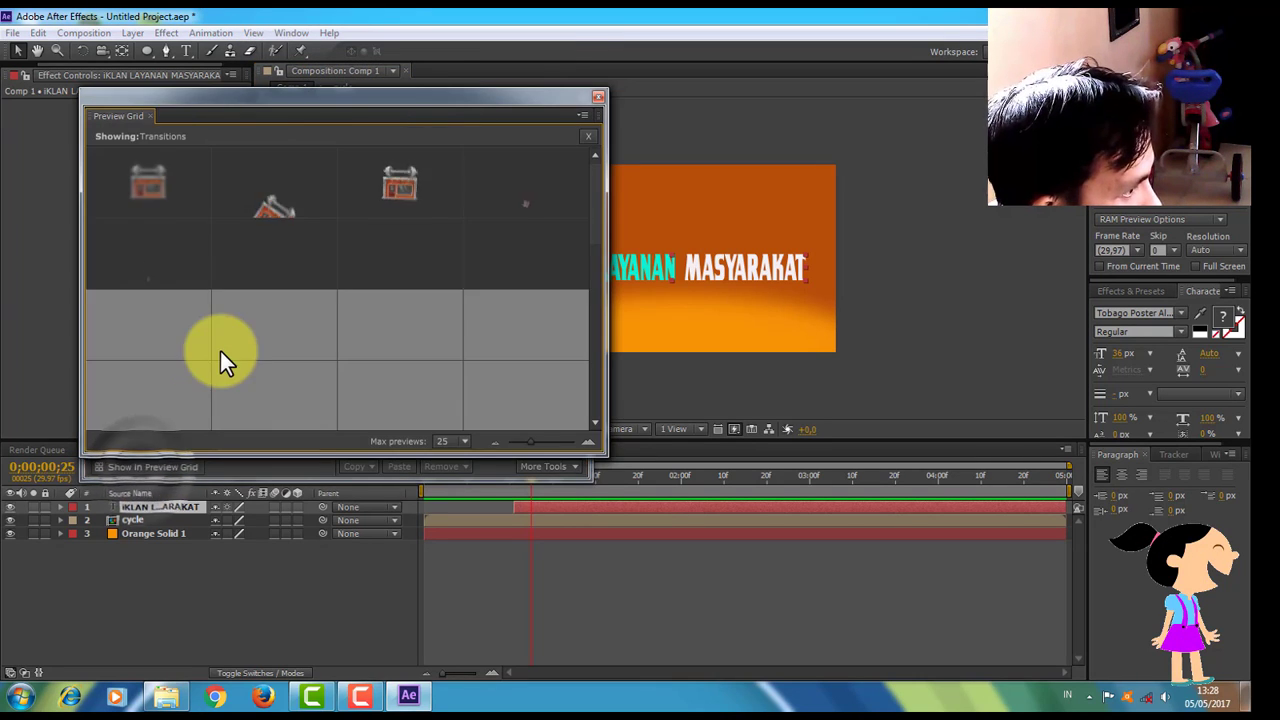
Apply the Overshoot Position & Rotate & Scale 4 (Bottom) In transition to the title, close Animation Composer, and scrub to 0;00;03;06
{"action": "left_click", "coordinate": [150, 248]}
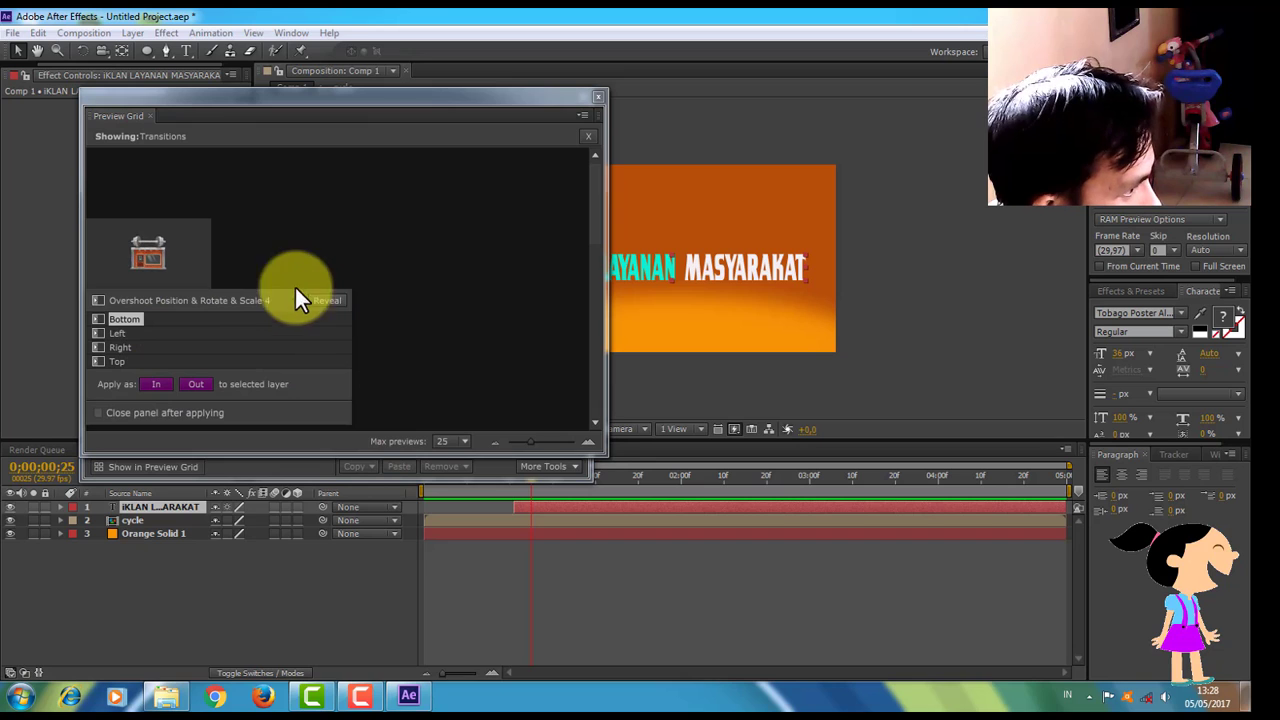
{"action": "left_click", "coordinate": [159, 248]}
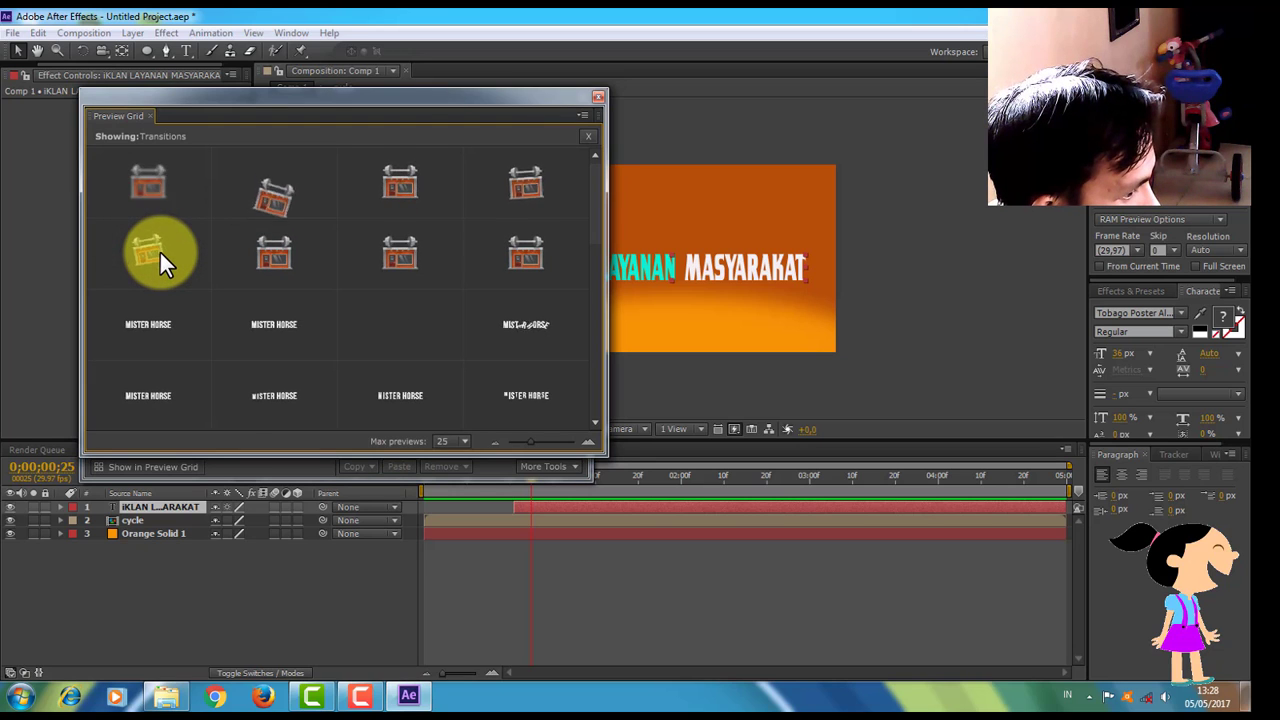
{"action": "left_click", "coordinate": [159, 250]}
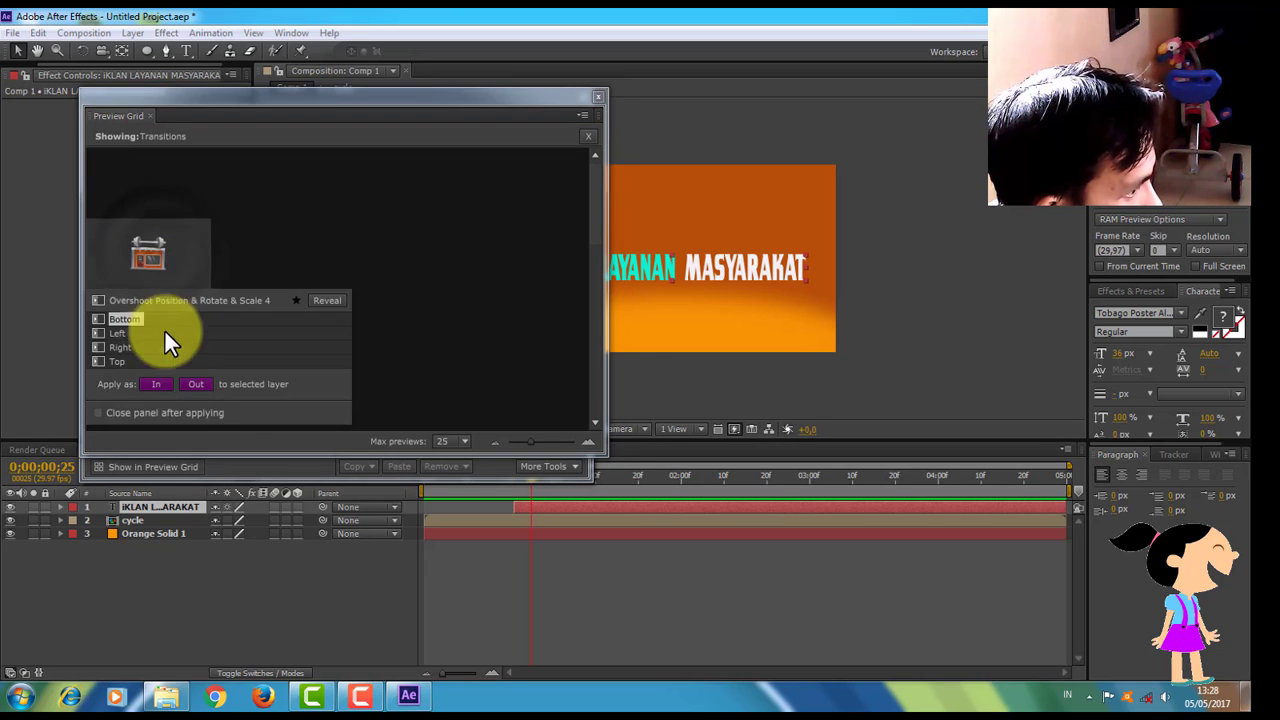
{"action": "left_click", "coordinate": [160, 382]}
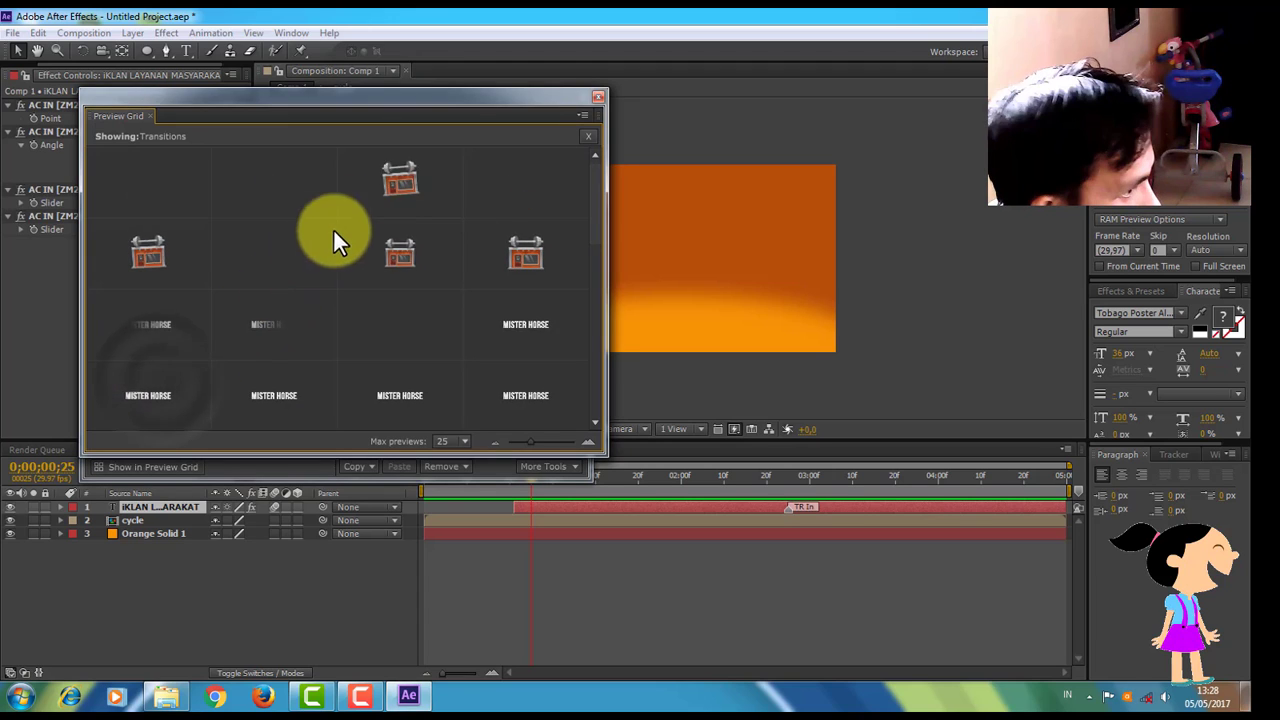
{"action": "left_click", "coordinate": [598, 97]}
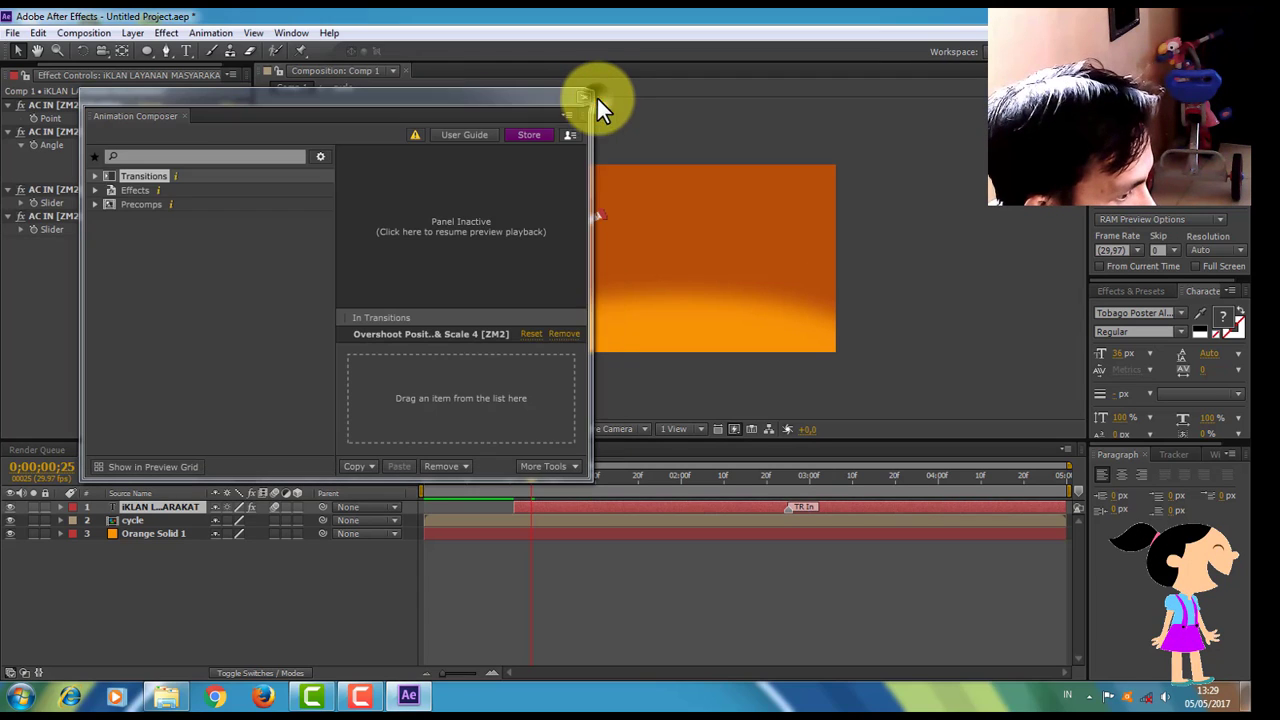
{"action": "left_click", "coordinate": [579, 92]}
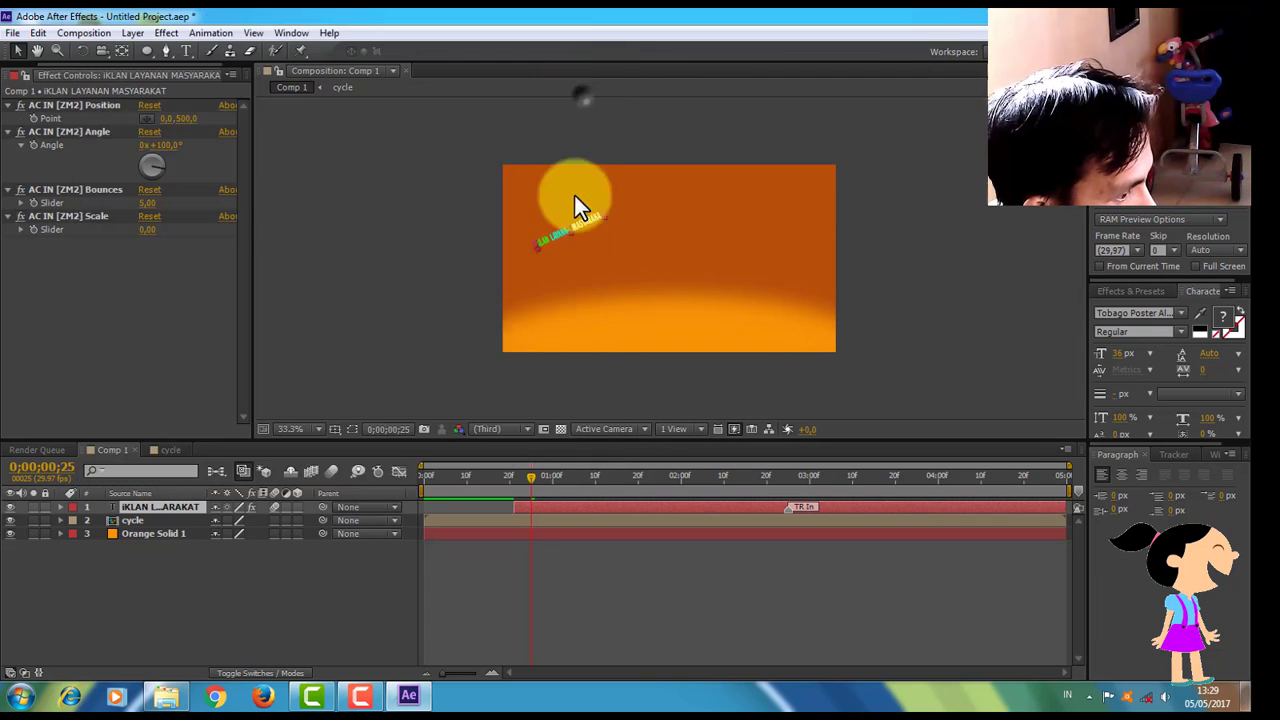
{"action": "left_click_drag", "start_coordinate": [532, 477], "coordinate": [835, 516]}
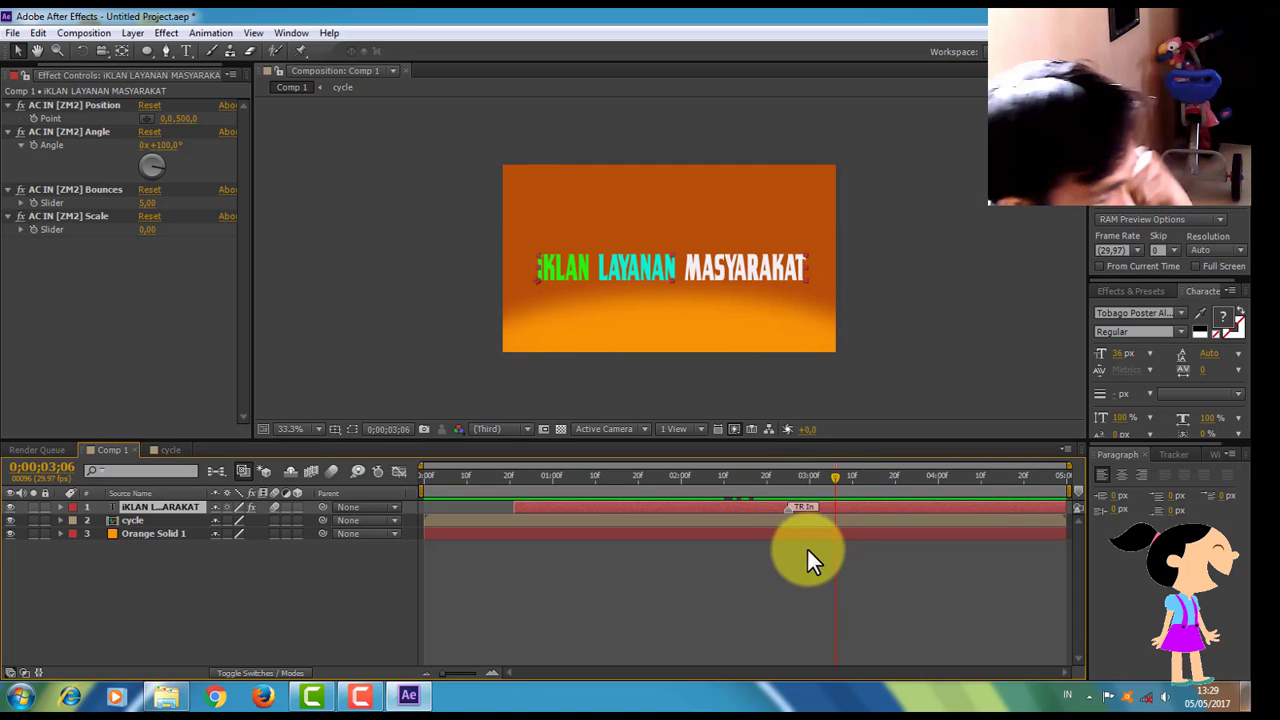
{"action": "left_click", "coordinate": [167, 576]}
{"action": "right_click", "coordinate": [167, 577]}
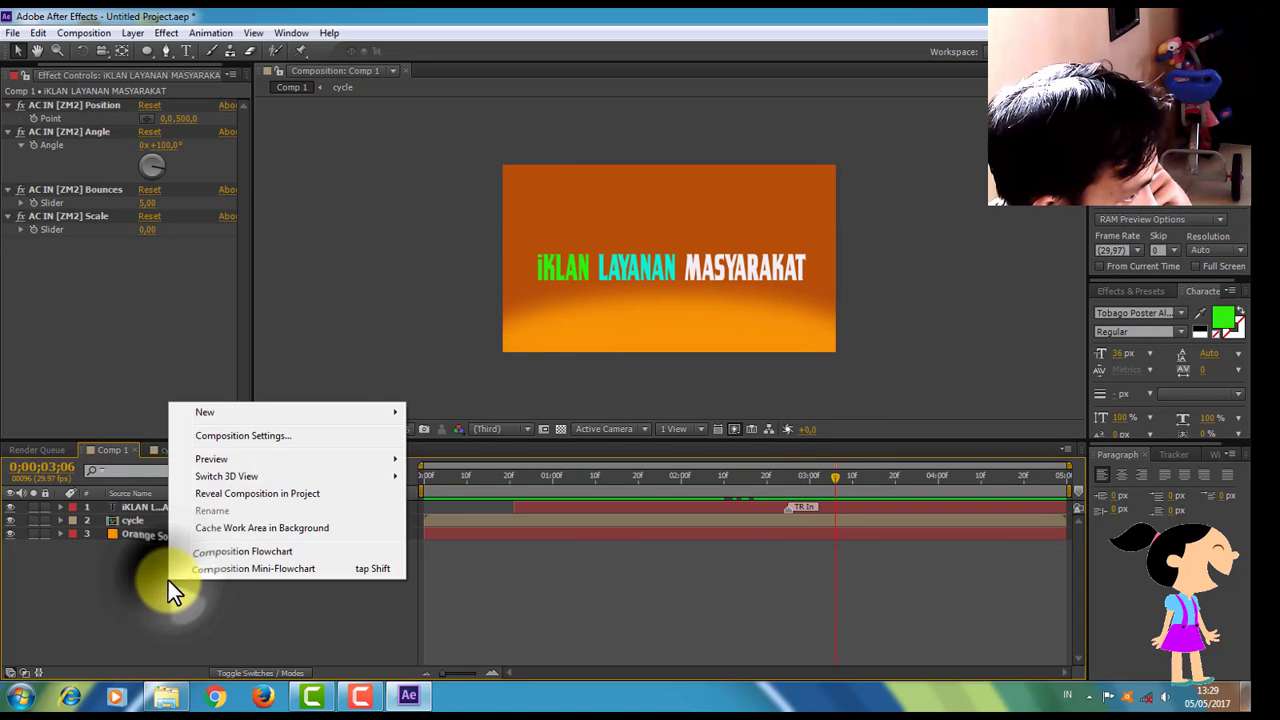
{"action": "mouse_move", "coordinate": [246, 417]}
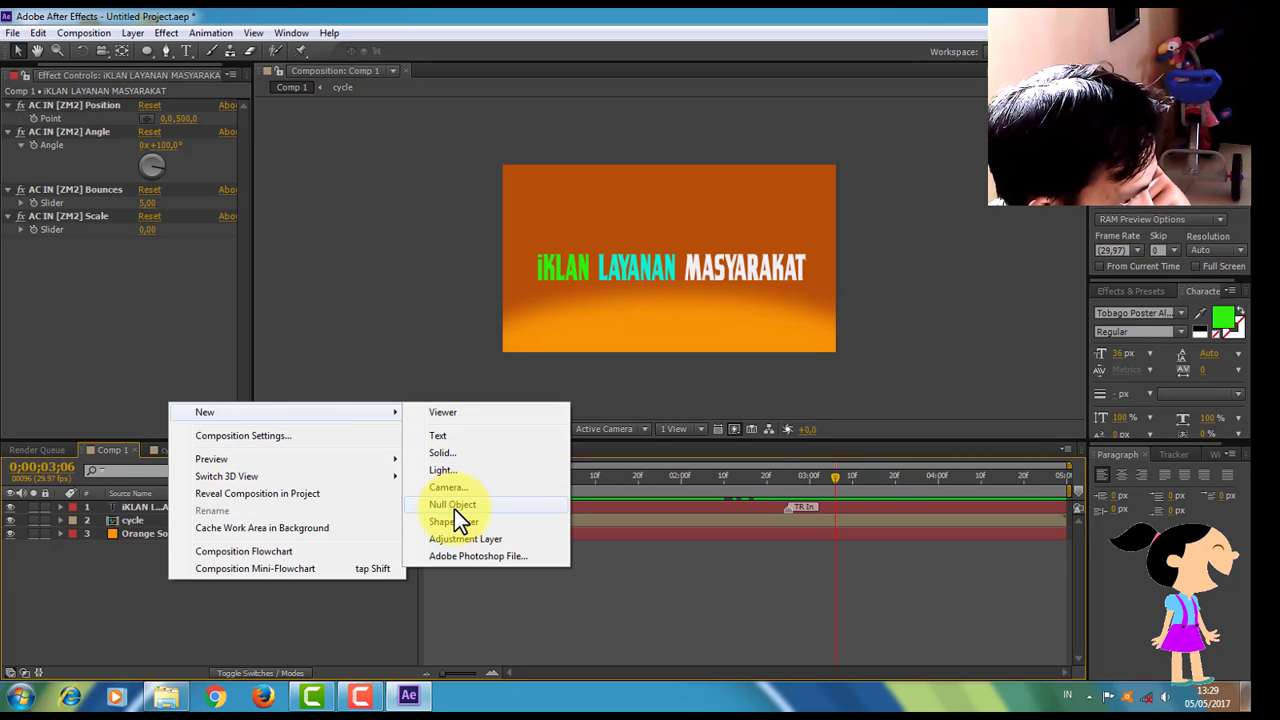
{"action": "left_click", "coordinate": [835, 475]}
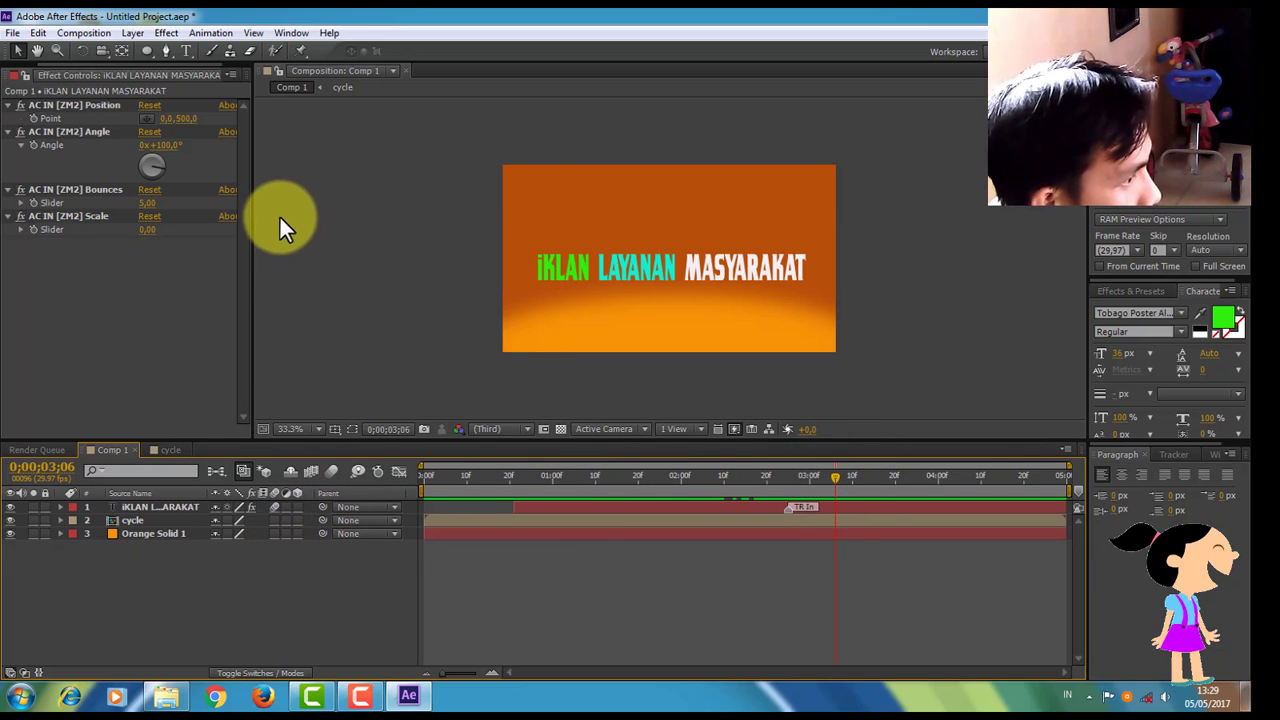
Fade out the title layer by keyframing its Opacity from 100% at 0;00;03;06 to 0% at 0;00;03;10
{"action": "left_click", "coordinate": [158, 506]}
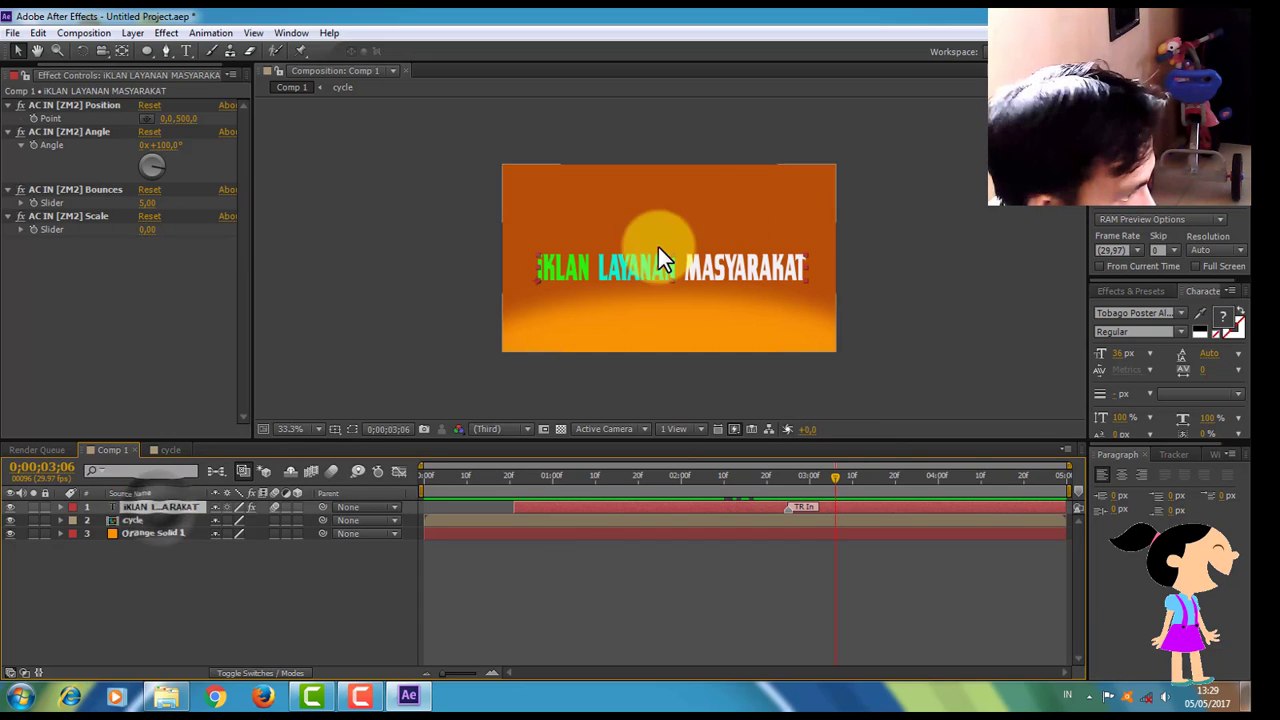
{"action": "left_click", "coordinate": [60, 507]}
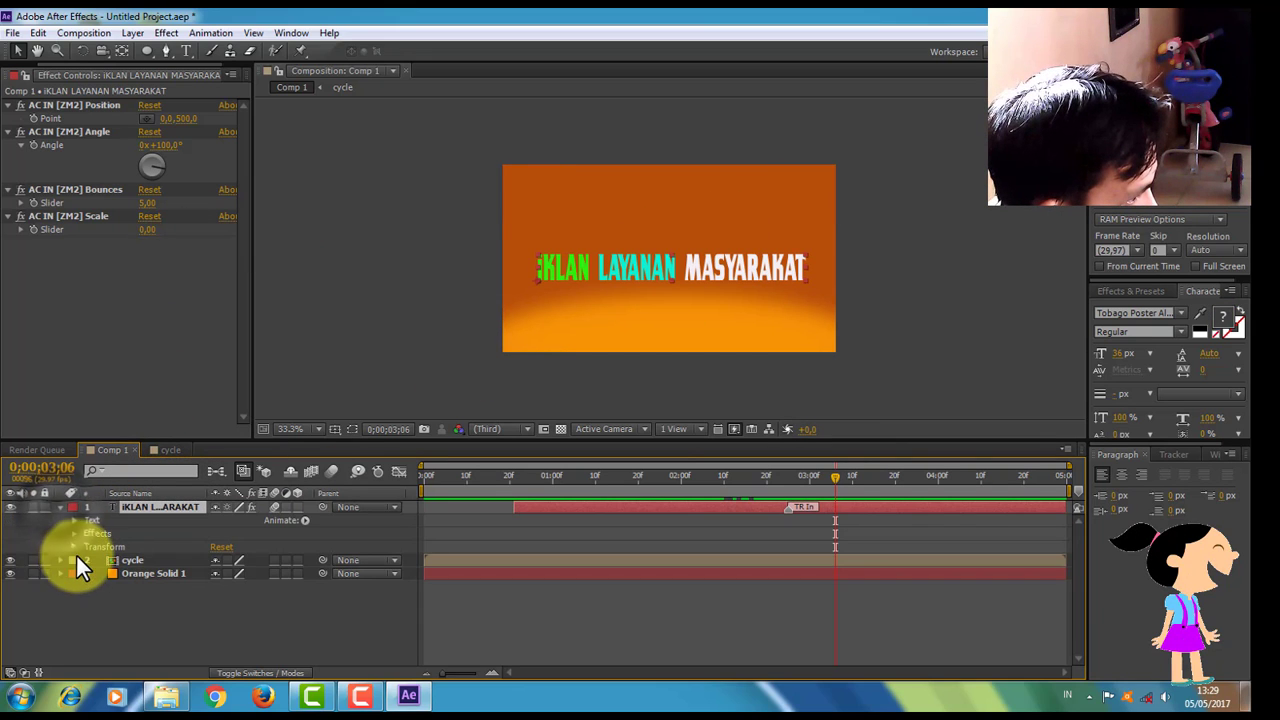
{"action": "left_click", "coordinate": [73, 547]}
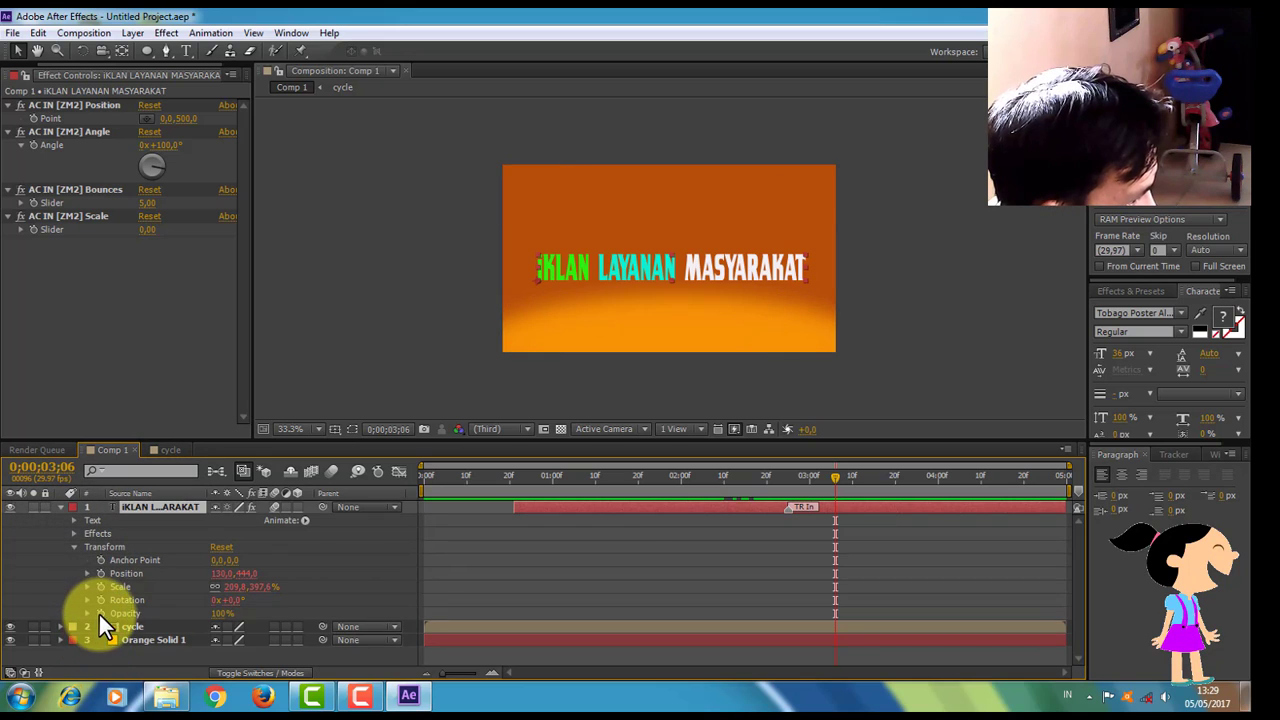
{"action": "left_click", "coordinate": [852, 480]}
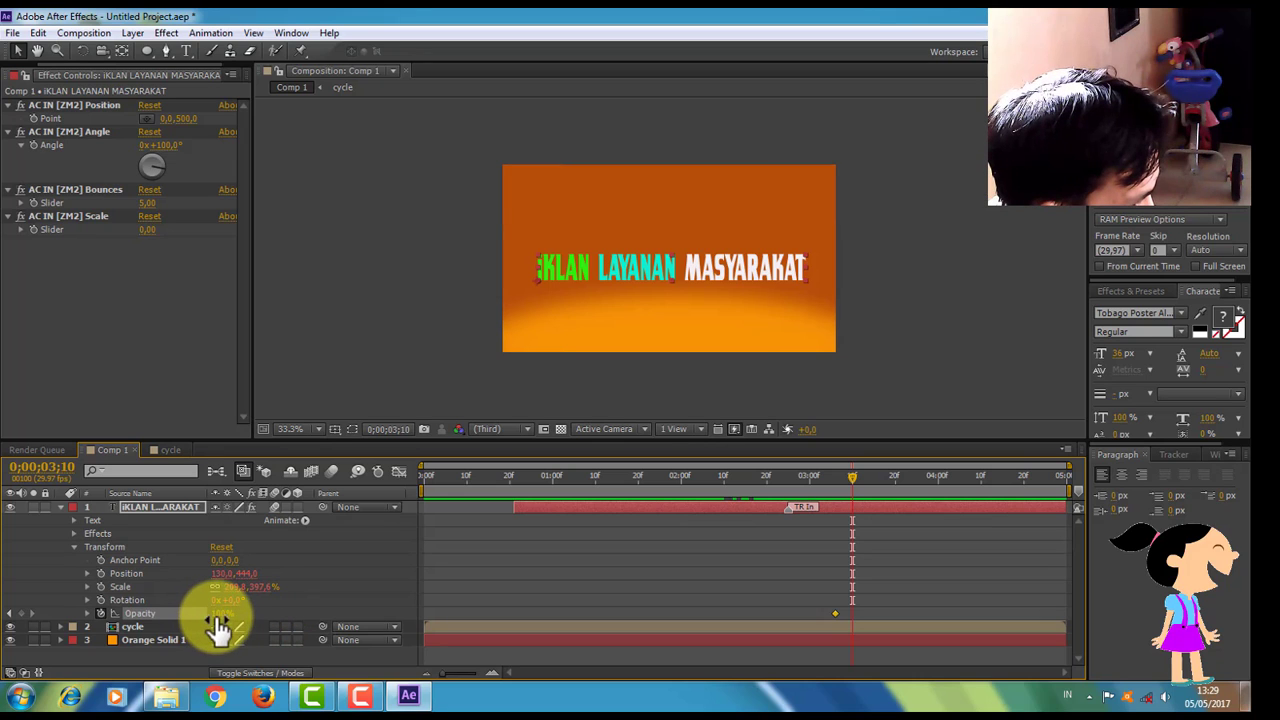
{"action": "left_click_drag", "start_coordinate": [215, 614], "coordinate": [129, 617]}
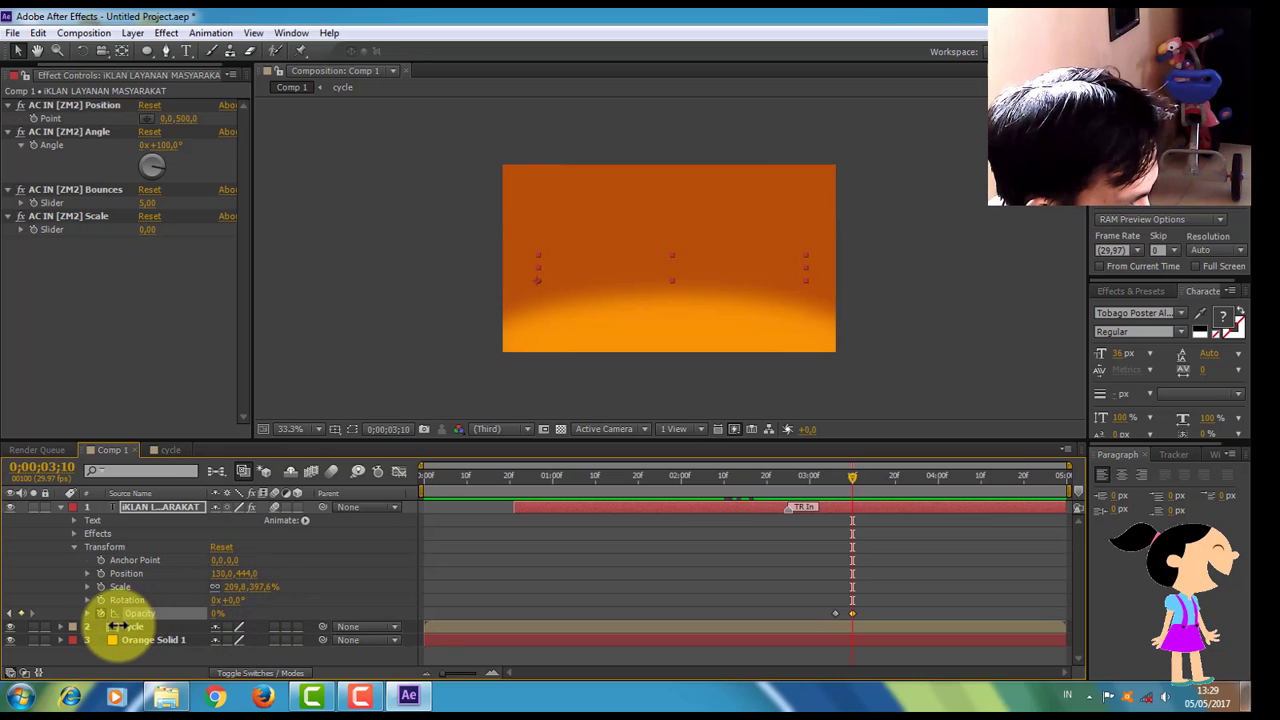
{"action": "left_click", "coordinate": [60, 507]}
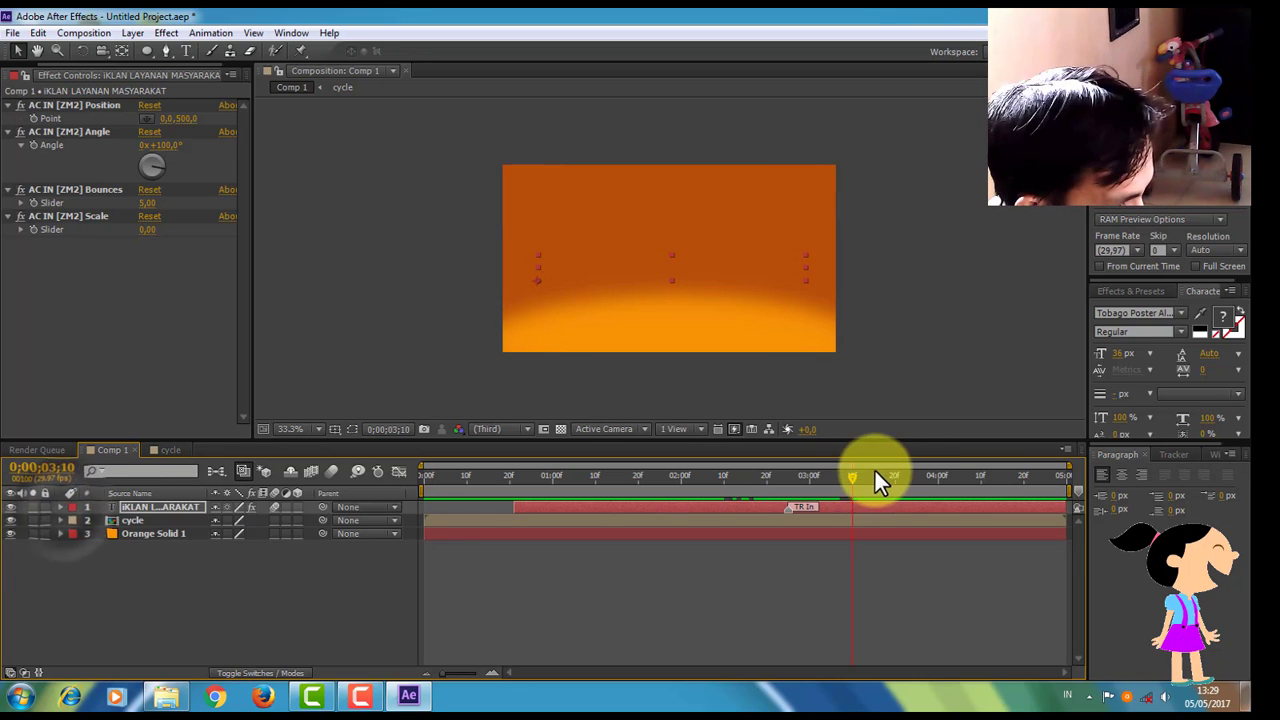
At 0;00;03;12, create a 1280 × 720 px solid in a very pale red, almost white
{"action": "left_click_drag", "start_coordinate": [851, 477], "coordinate": [860, 517]}
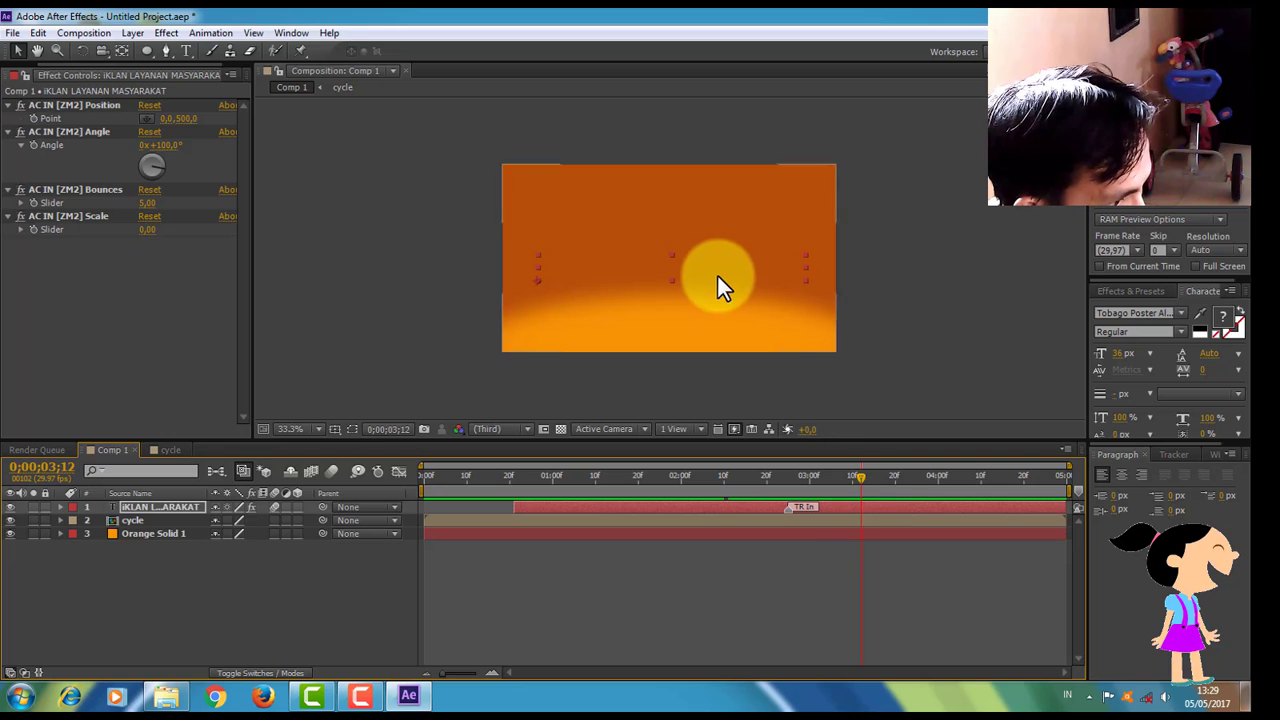
{"action": "right_click", "coordinate": [298, 588]}
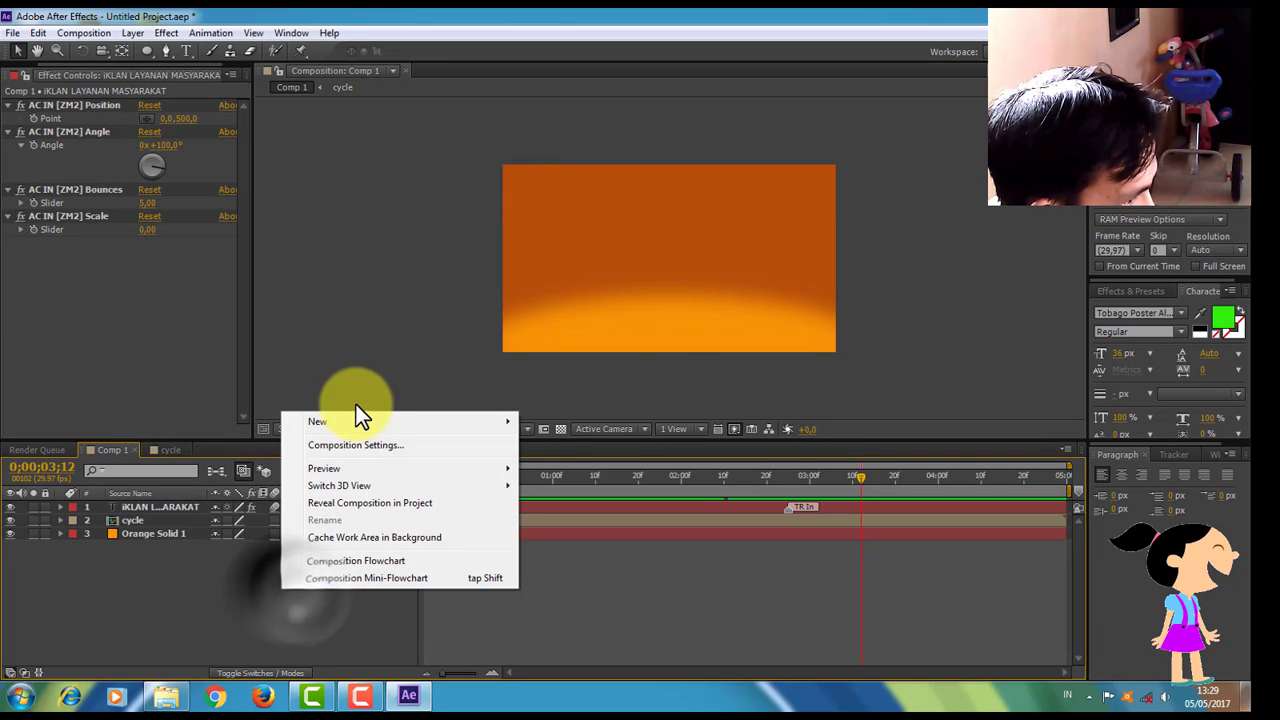
{"action": "mouse_move", "coordinate": [359, 422]}
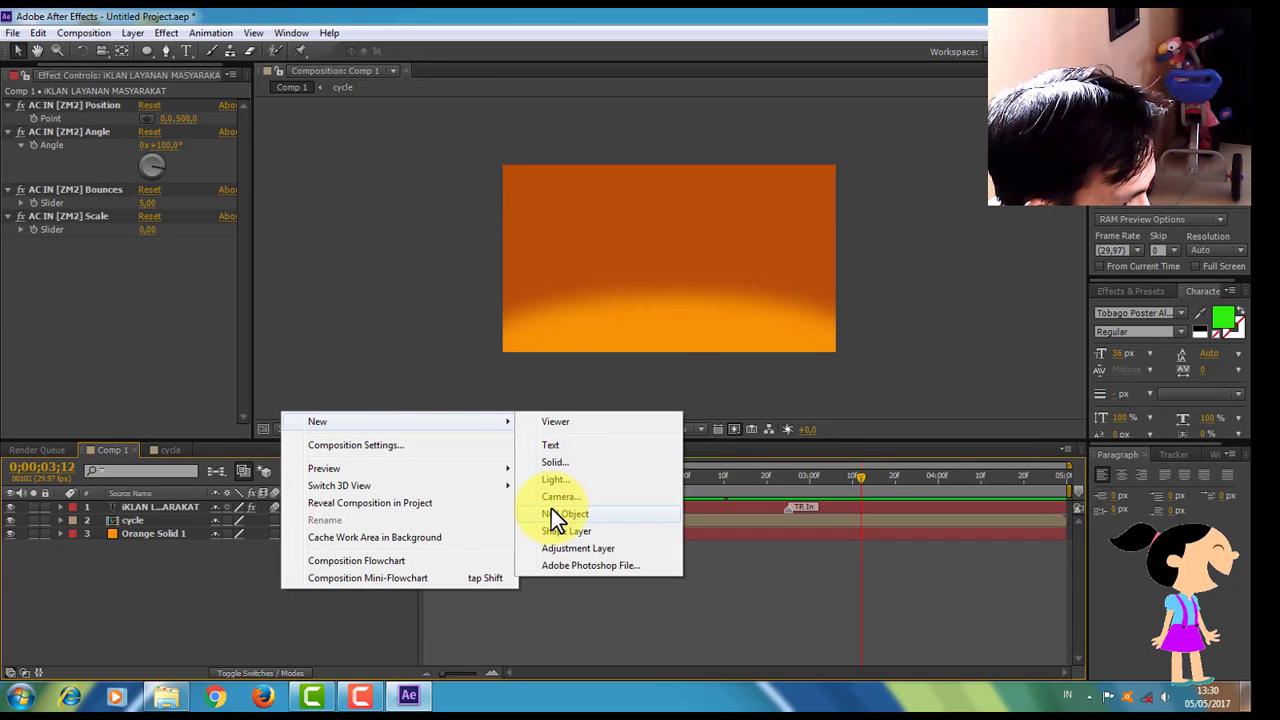
{"action": "left_click", "coordinate": [565, 460]}
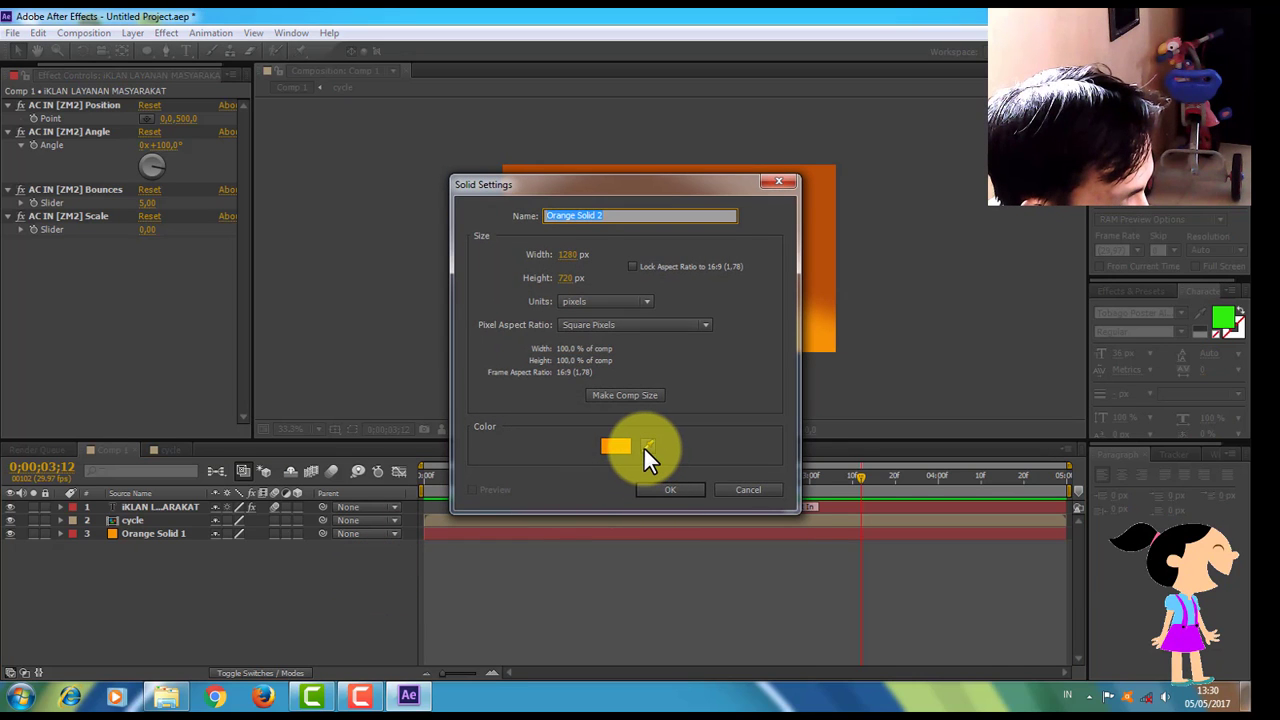
{"action": "left_click", "coordinate": [645, 448]}
{"action": "left_click", "coordinate": [644, 446]}
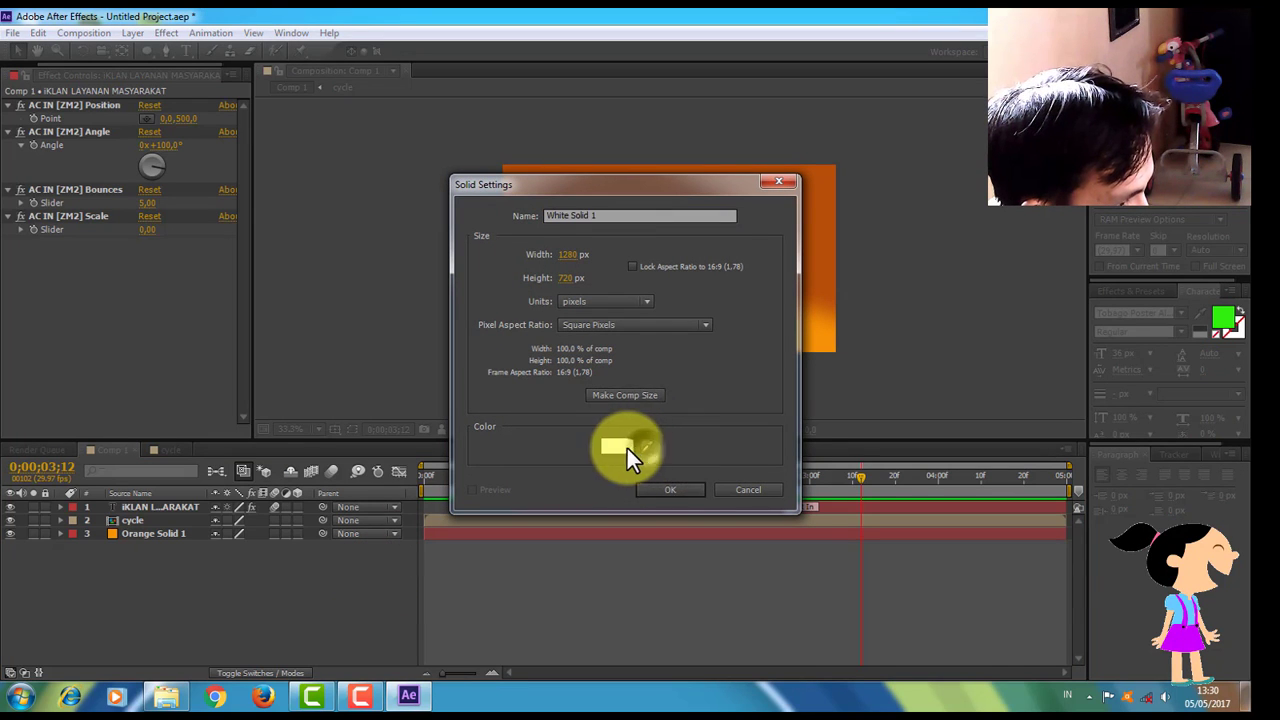
{"action": "left_click", "coordinate": [616, 447]}
{"action": "left_click_drag", "start_coordinate": [612, 346], "coordinate": [478, 313]}
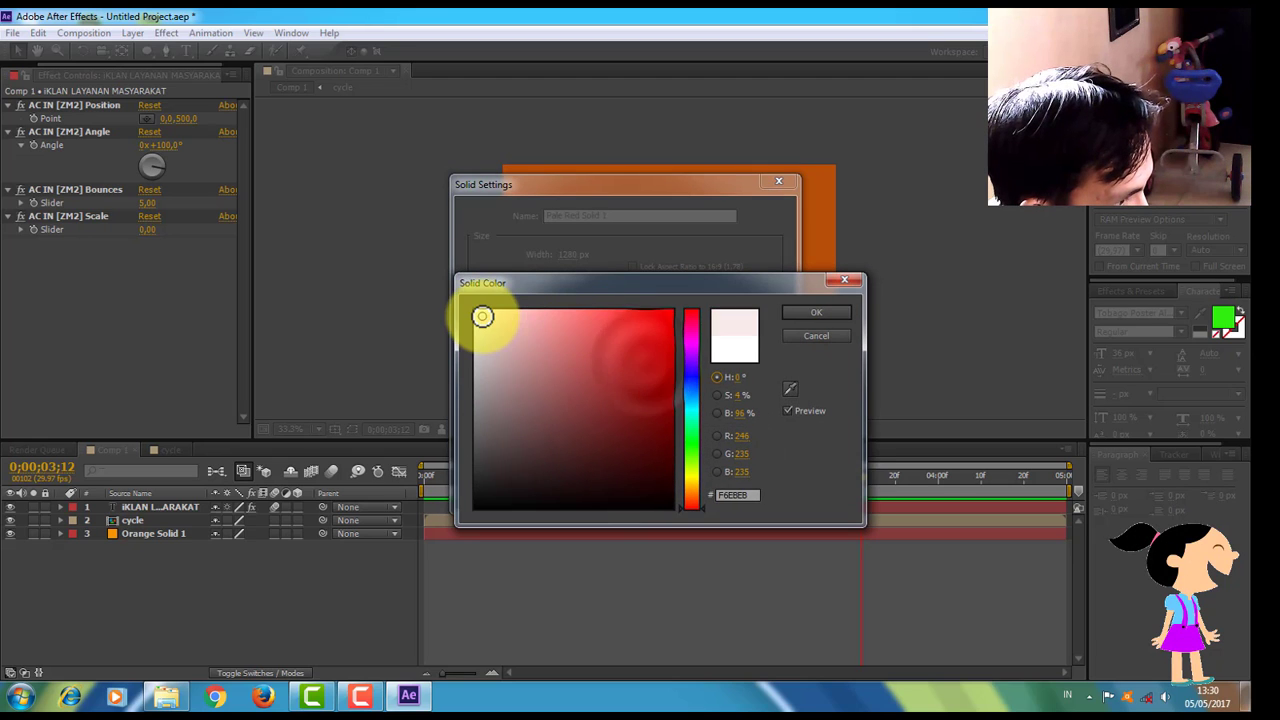
{"action": "left_click", "coordinate": [801, 314]}
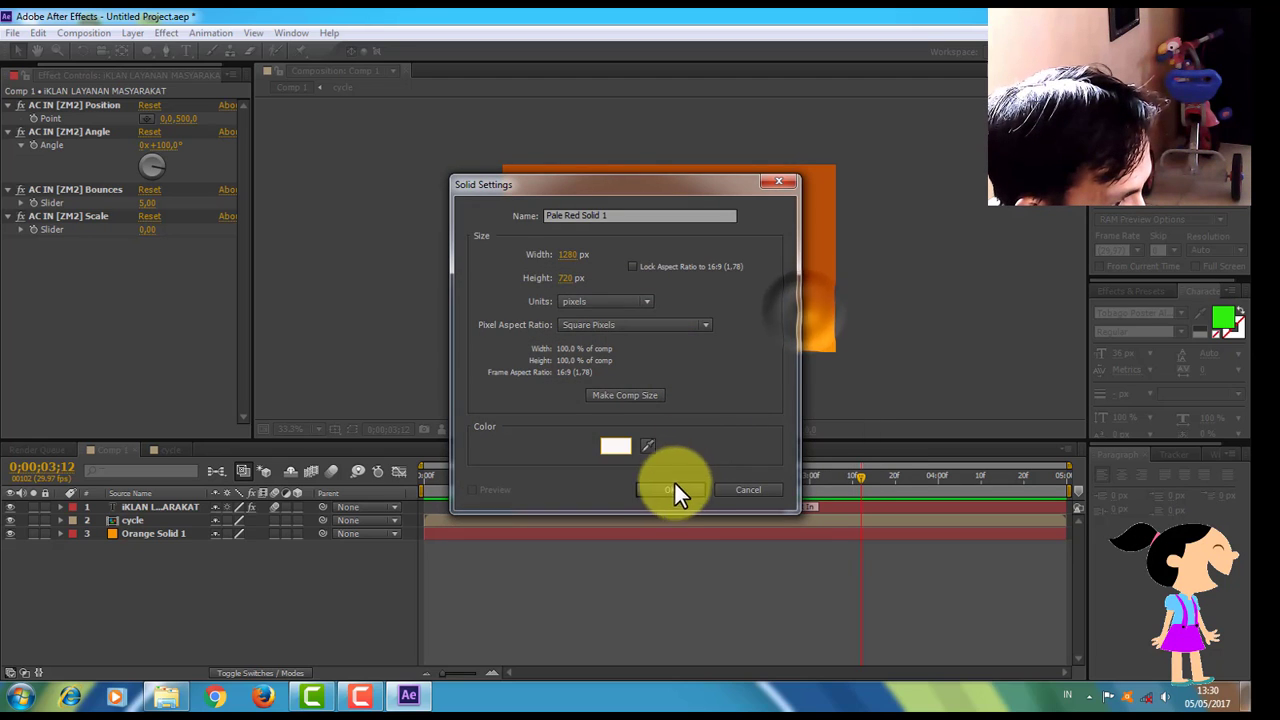
{"action": "left_click", "coordinate": [672, 489]}
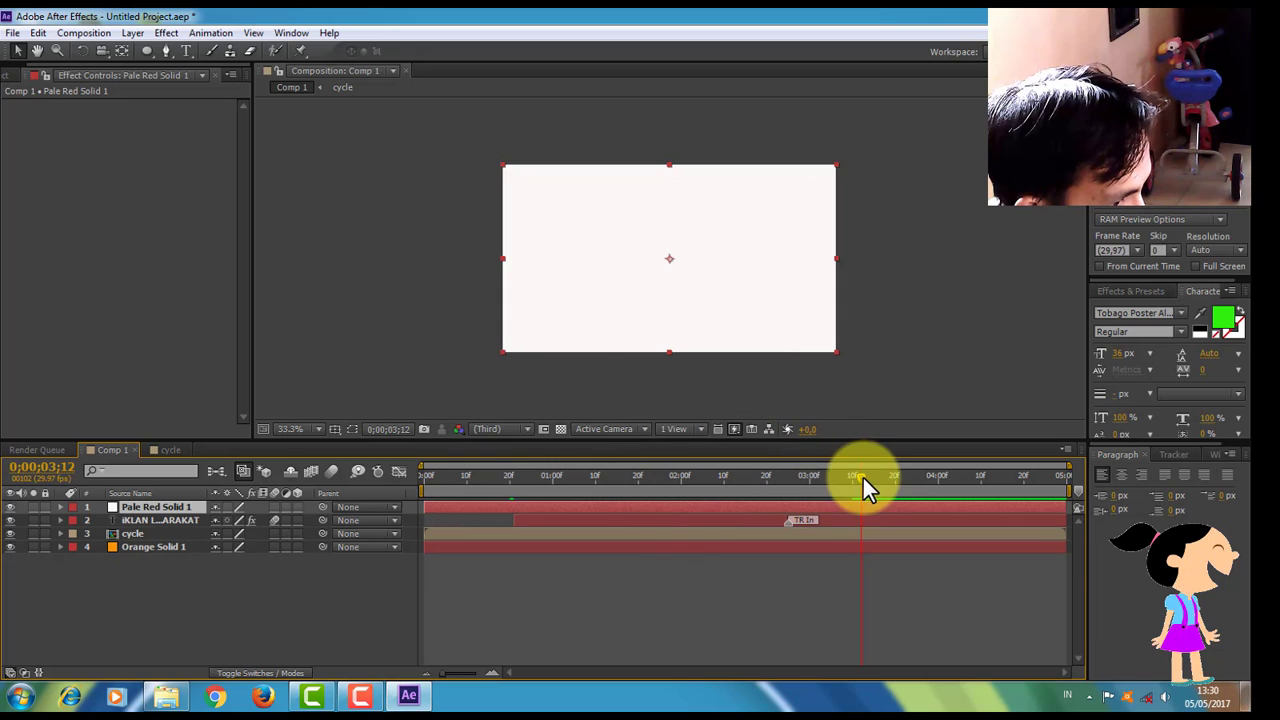
Delete the pale red solid from Comp 1
{"action": "left_click", "coordinate": [854, 478]}
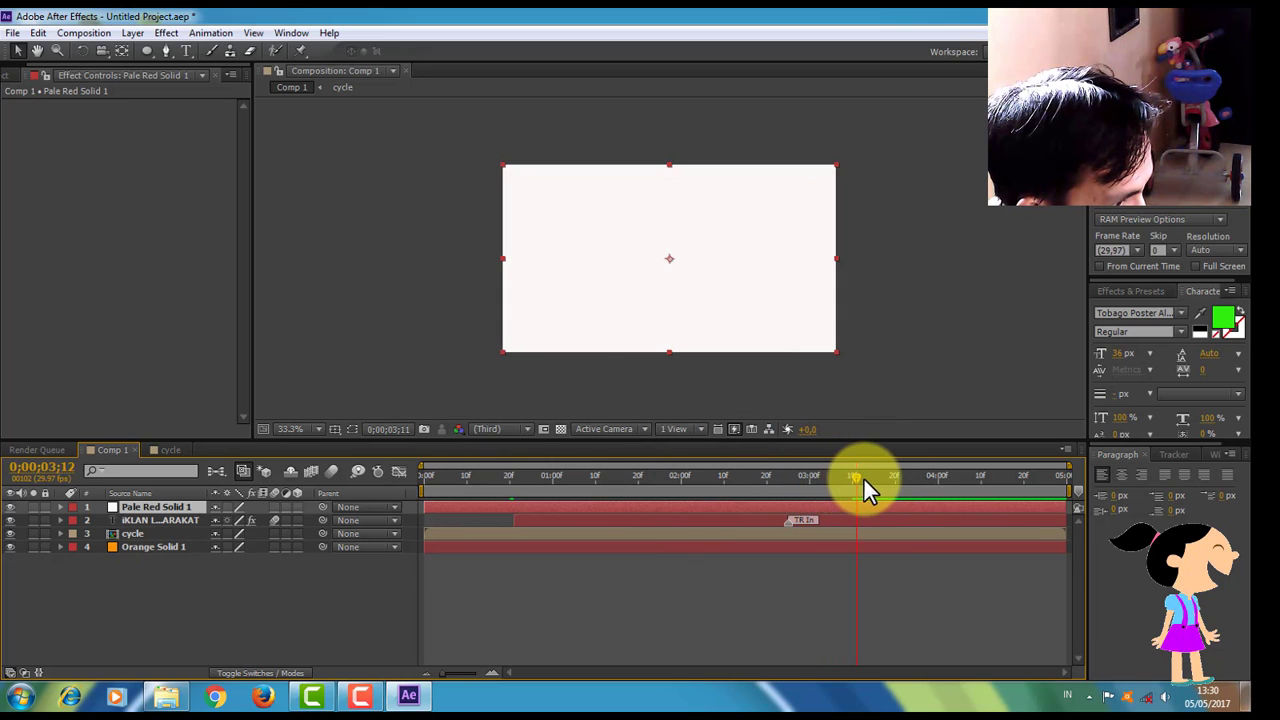
{"action": "left_click", "coordinate": [797, 477]}
{"action": "left_click", "coordinate": [716, 478]}
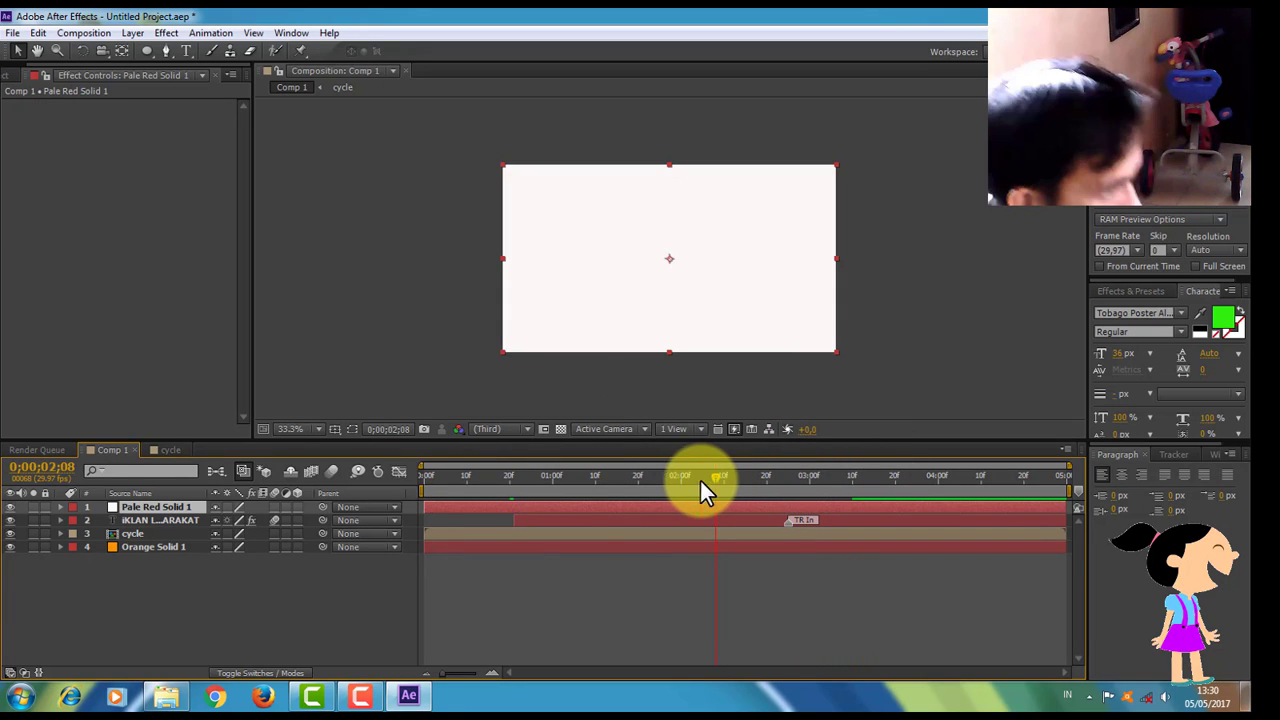
{"action": "right_click", "coordinate": [142, 503]}
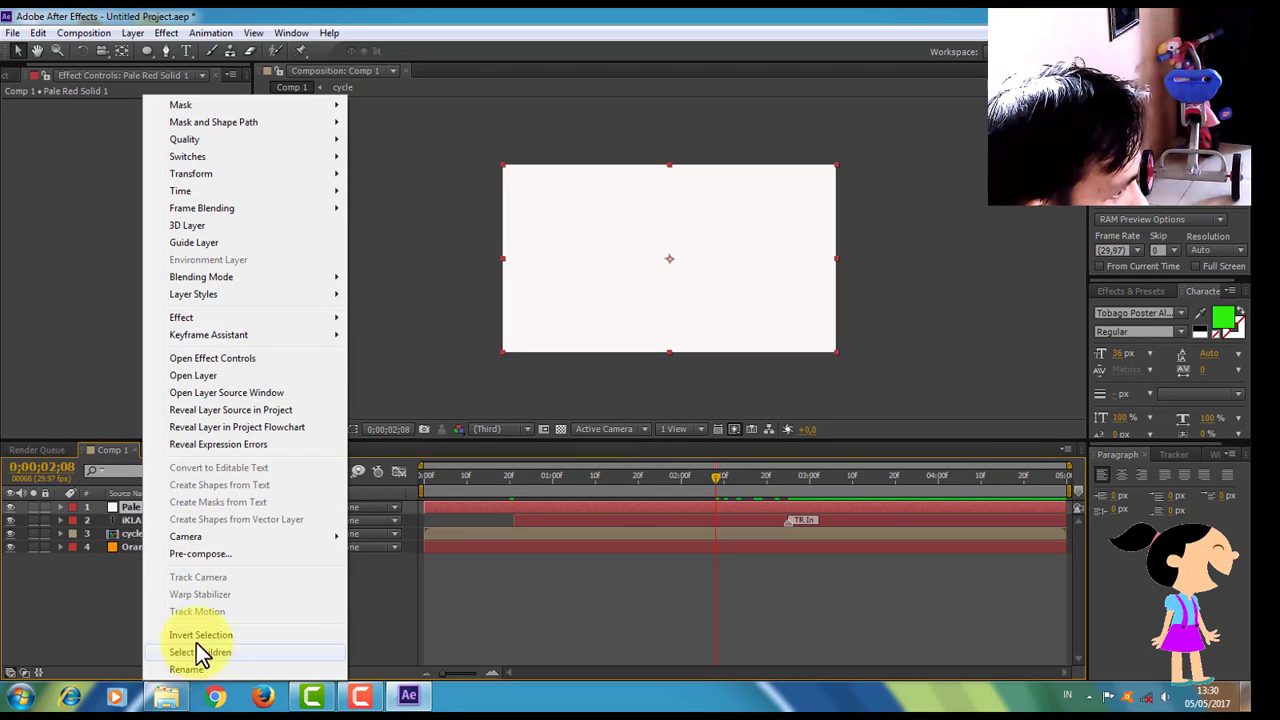
{"action": "left_click", "coordinate": [94, 600]}
{"action": "right_click", "coordinate": [148, 503]}
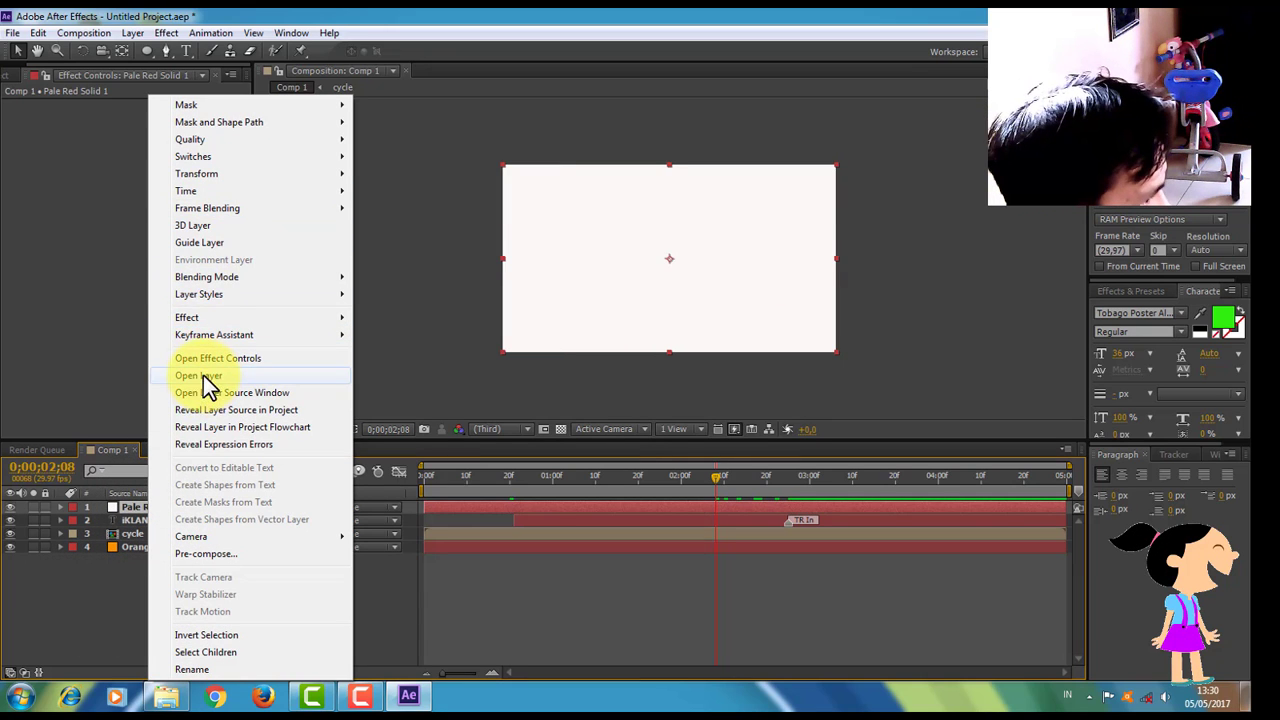
{"action": "left_click", "coordinate": [128, 508]}
{"action": "key", "text": "Delete"}
{"action": "left_click", "coordinate": [144, 568]}
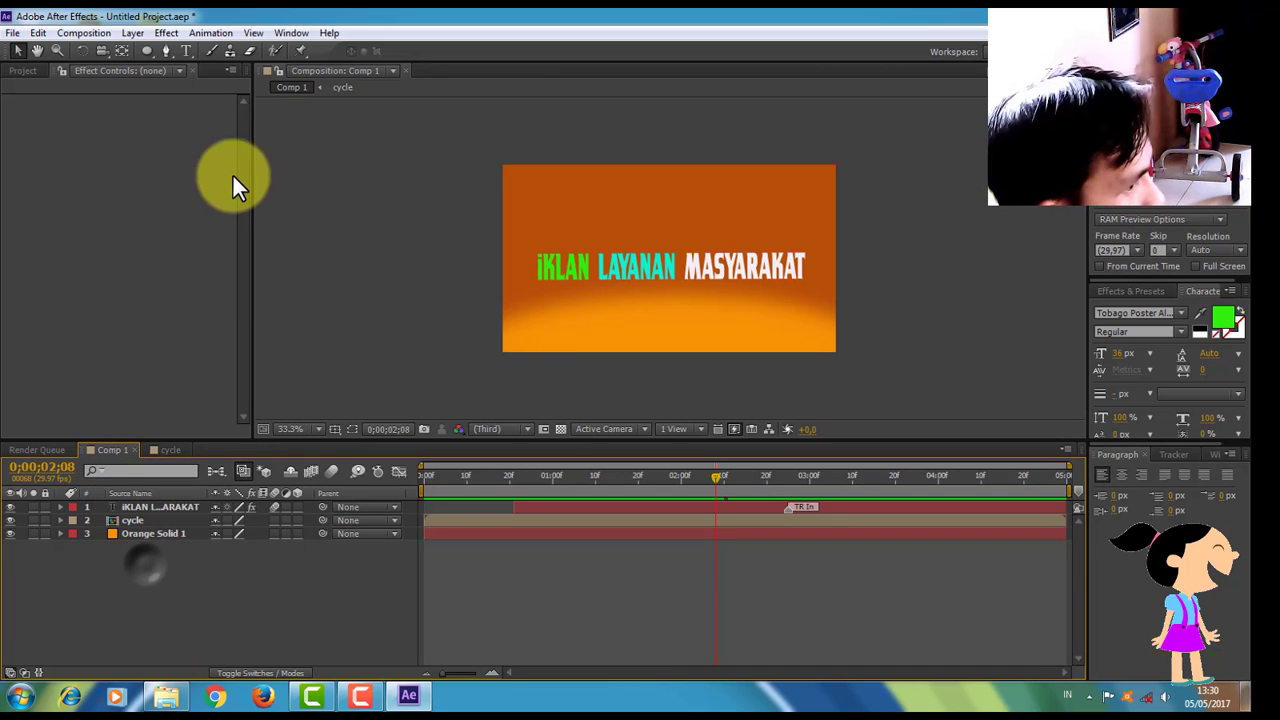
At 0;00;03;14, draw a red rectangle shape slightly larger than the composition frame so it covers the whole picture
{"action": "left_click_drag", "start_coordinate": [720, 477], "coordinate": [870, 489]}
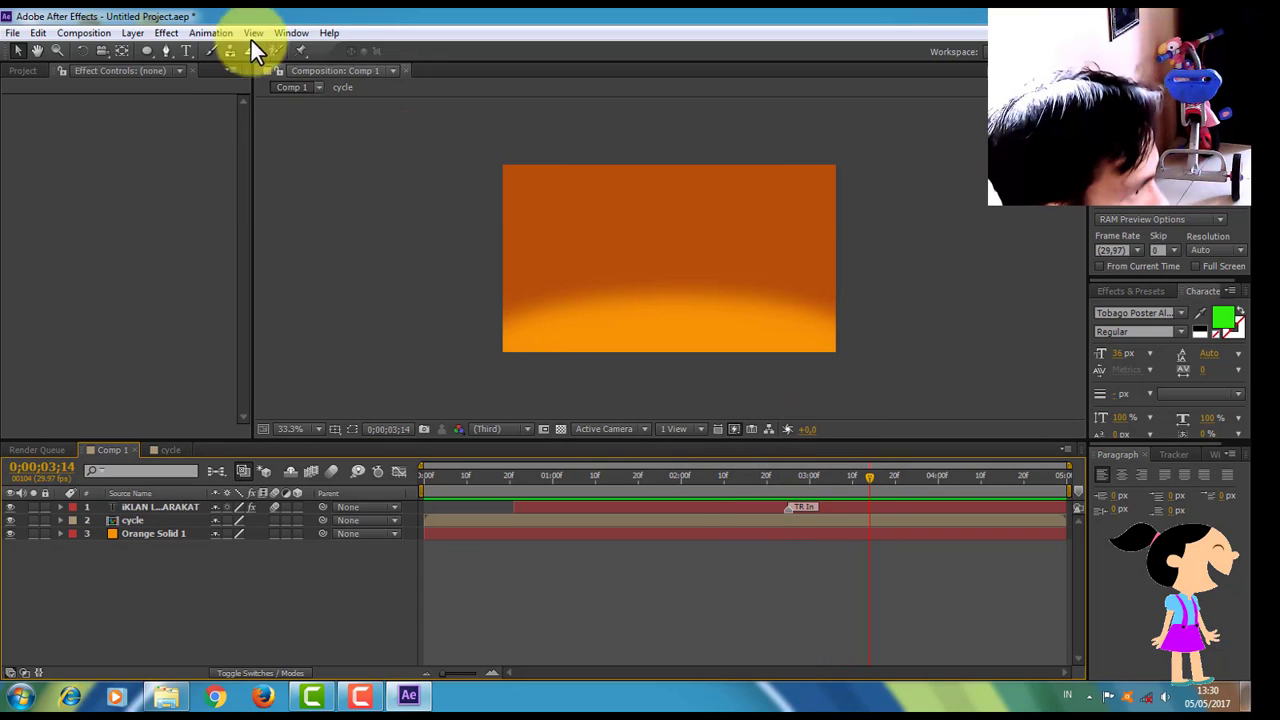
{"action": "left_click_drag", "start_coordinate": [151, 50], "coordinate": [186, 50]}
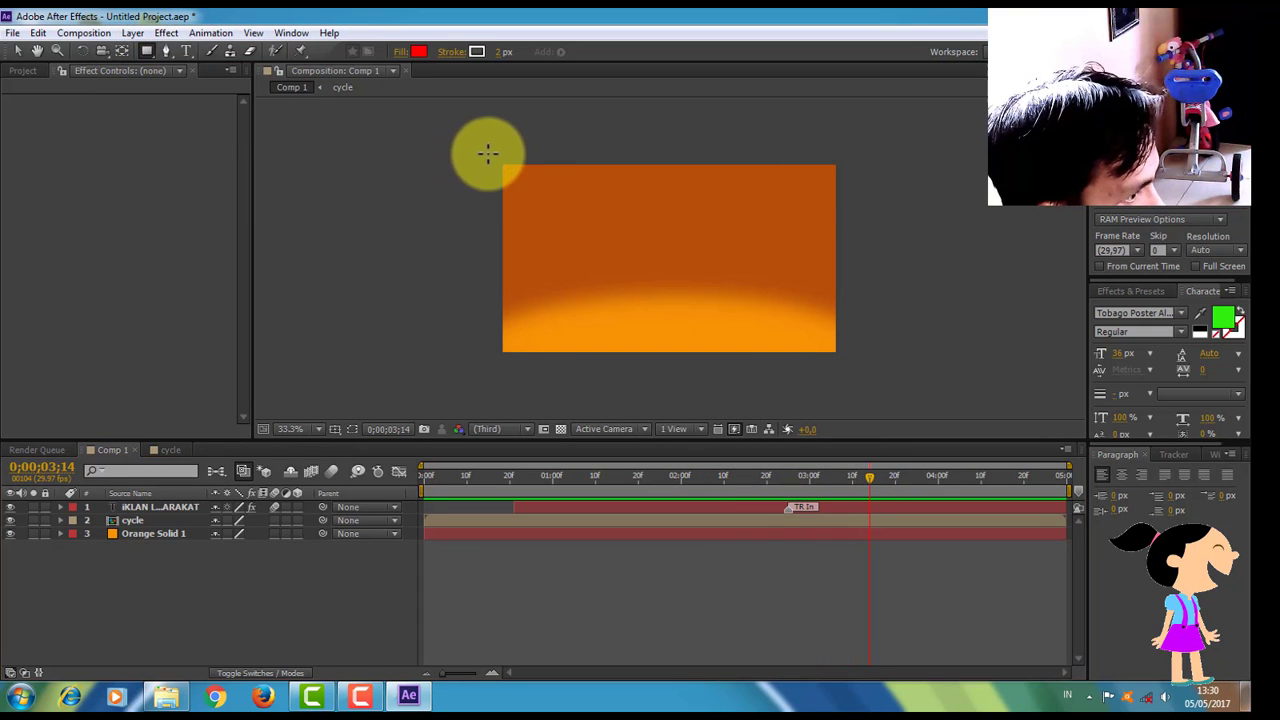
{"action": "mouse_move", "coordinate": [491, 155]}
{"action": "left_mouse_down"}
{"action": "mouse_move", "coordinate": [581, 236]}
{"action": "mouse_move", "coordinate": [720, 323]}
{"action": "mouse_move", "coordinate": [846, 353]}
{"action": "left_mouse_up"}
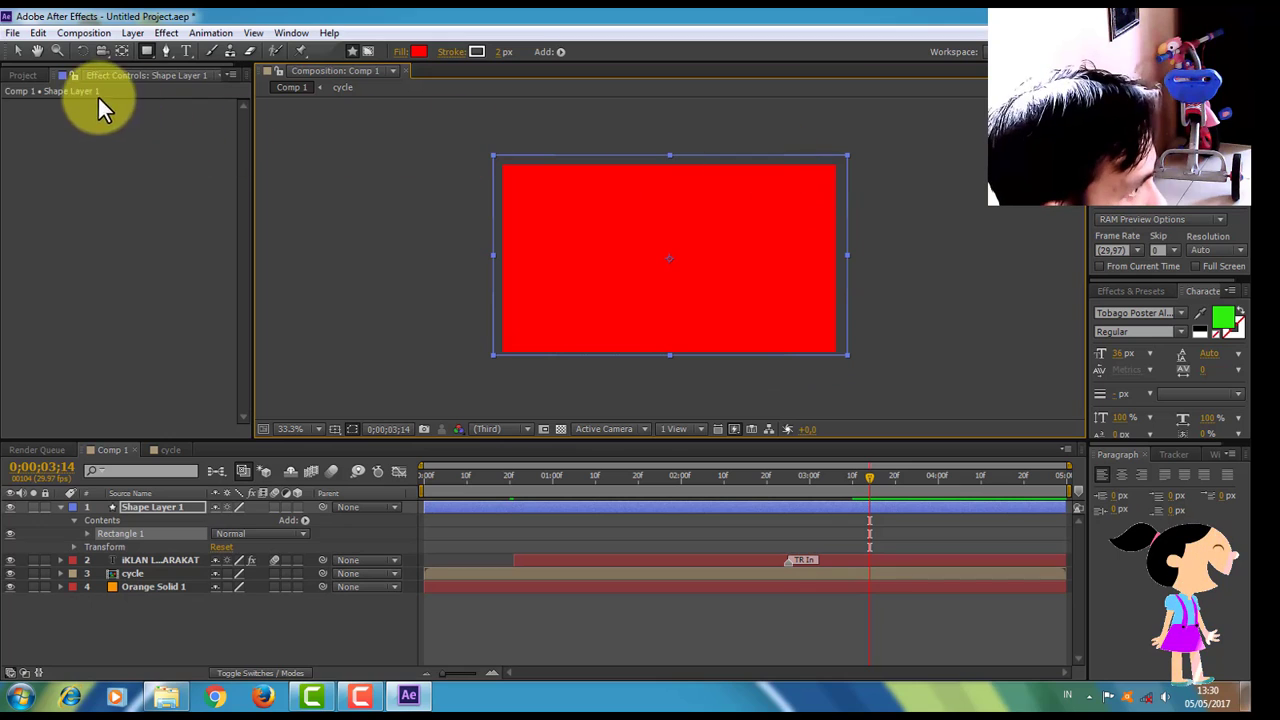
Shrink the red rectangle to fit closely around the composition frame and nudge it slightly downward
{"action": "left_click", "coordinate": [17, 50]}
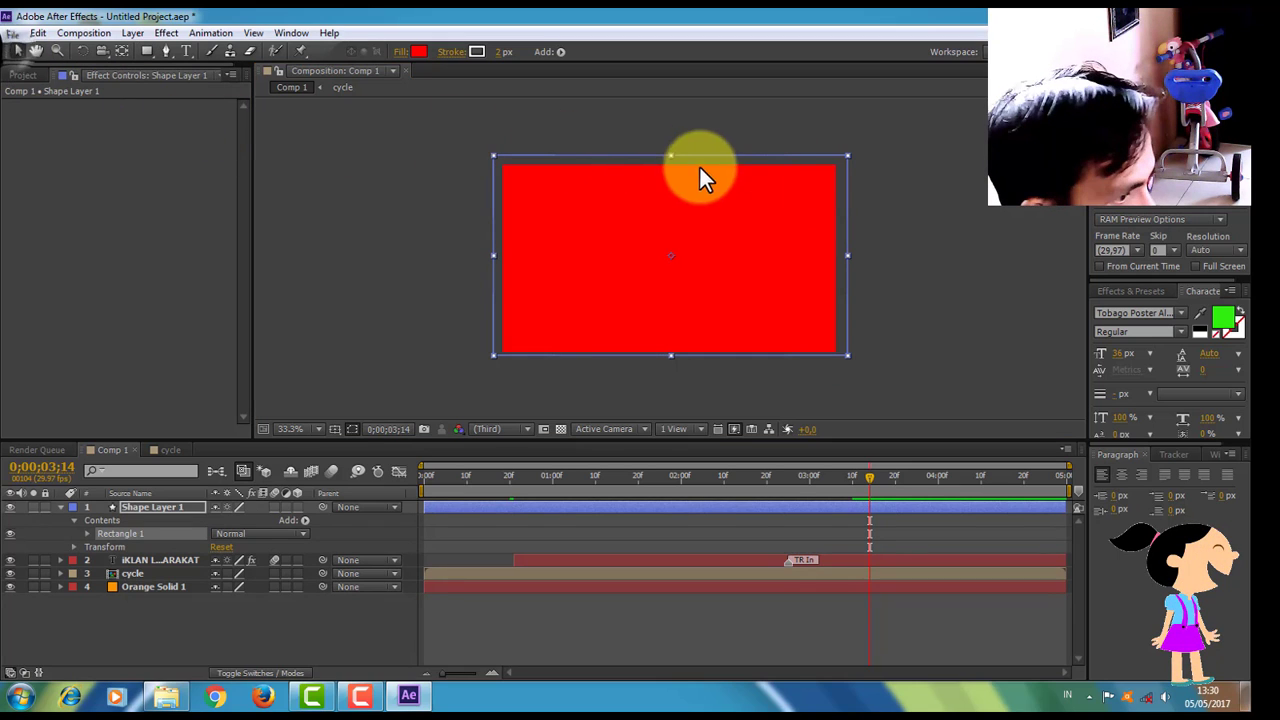
{"action": "left_click", "coordinate": [848, 152]}
{"action": "left_click_drag", "start_coordinate": [839, 152], "coordinate": [838, 155]}
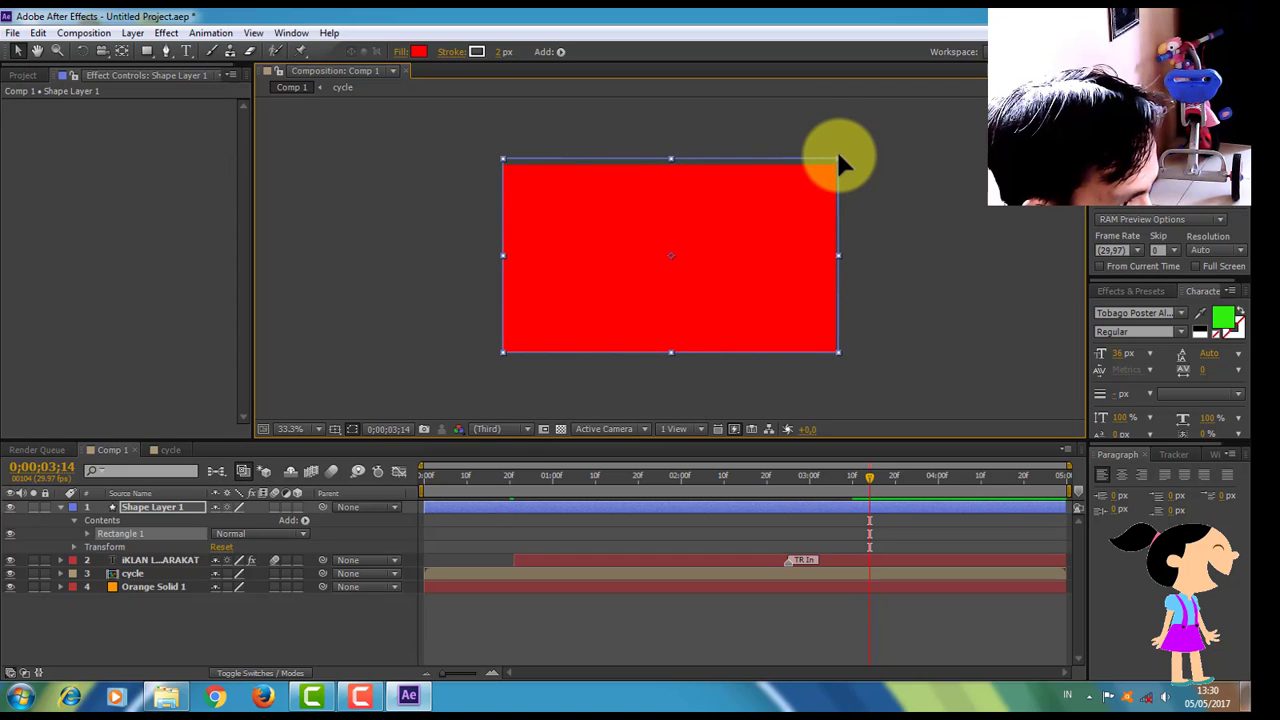
{"action": "key", "text": "Down"}
{"action": "key", "text": "Down"}
{"action": "key", "text": "Down"}
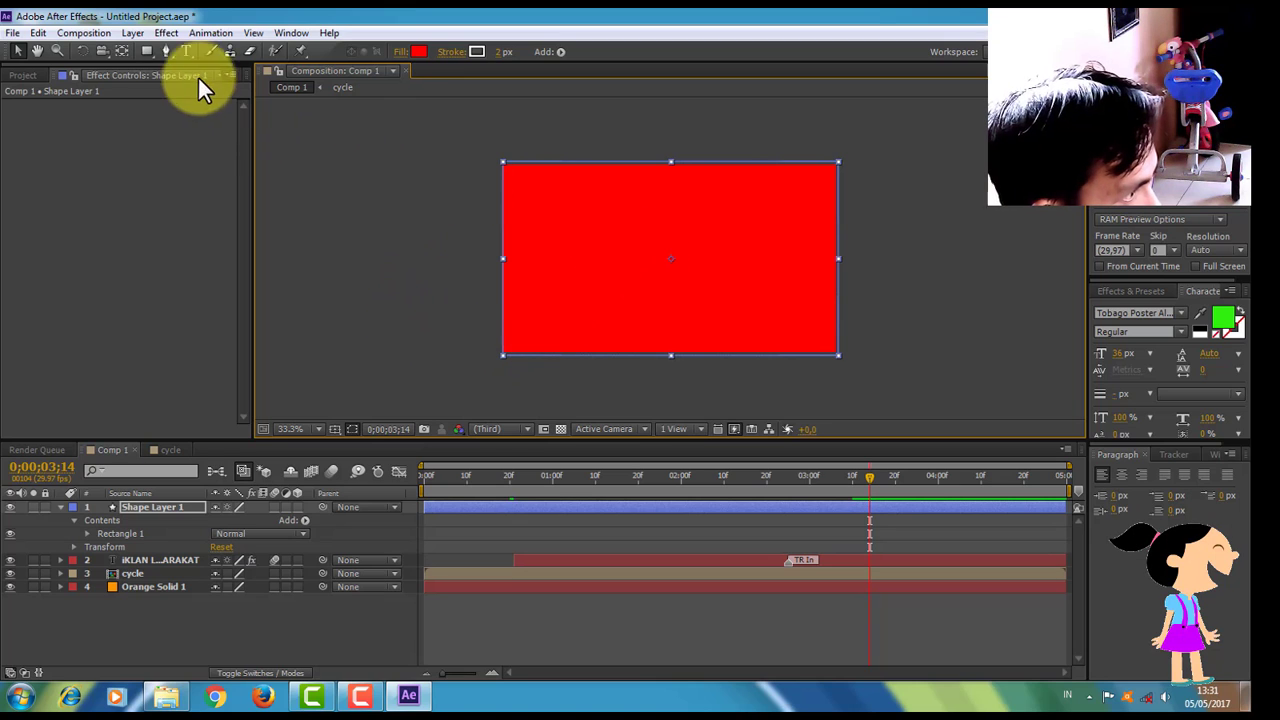
Try to move the red rectangle's anchor point to its lower-left corner, and trim the shape layer's start to 0;00;03;14
{"action": "left_click", "coordinate": [125, 51]}
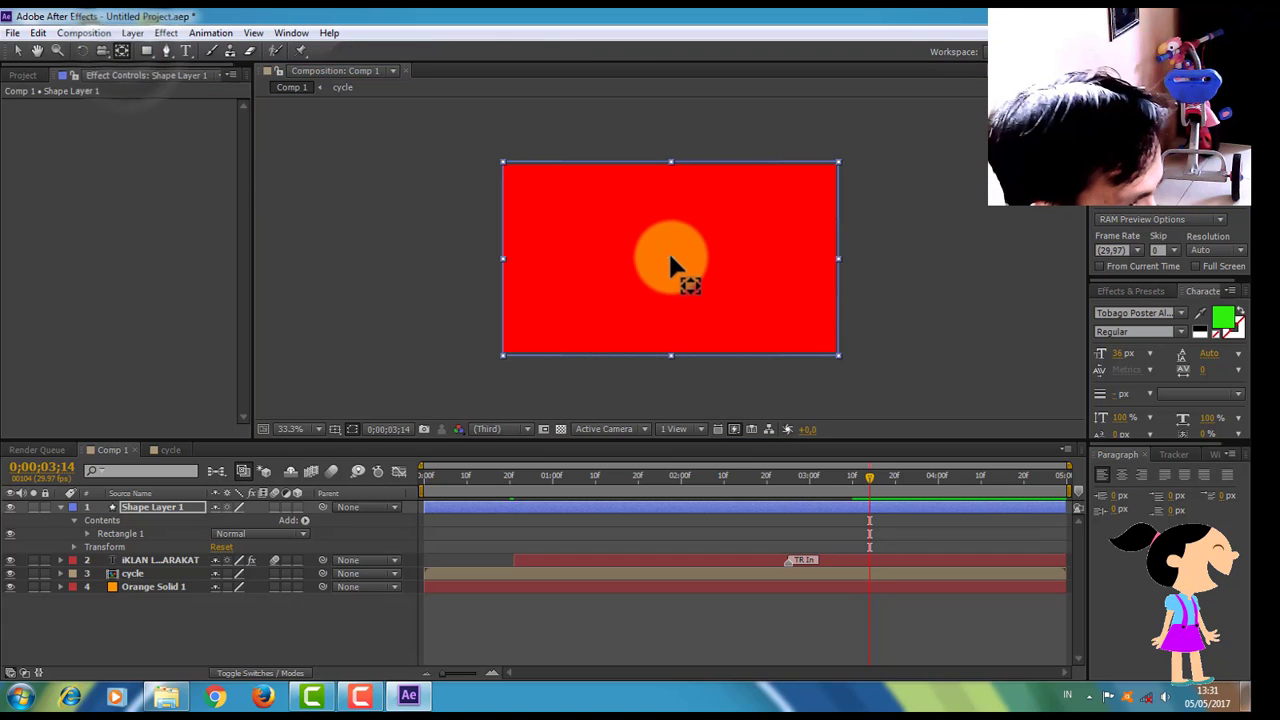
{"action": "left_click_drag", "start_coordinate": [634, 273], "coordinate": [505, 354]}
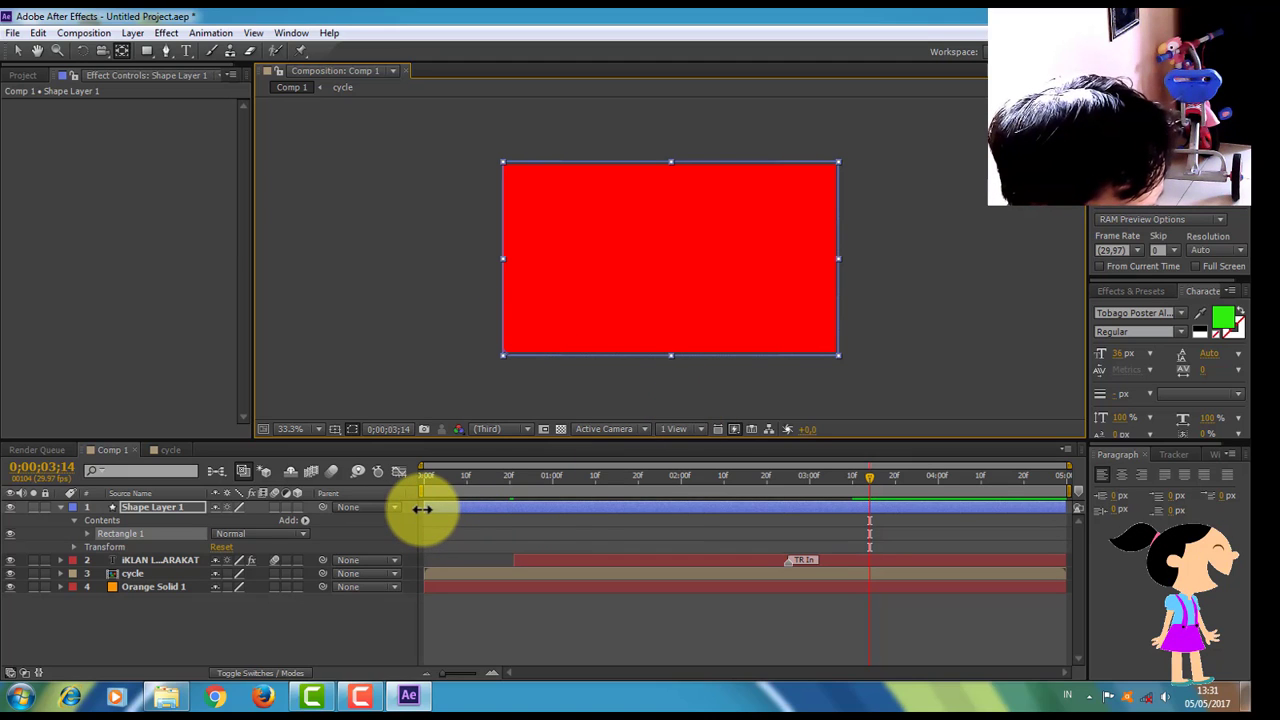
{"action": "left_click_drag", "start_coordinate": [422, 509], "coordinate": [866, 517]}
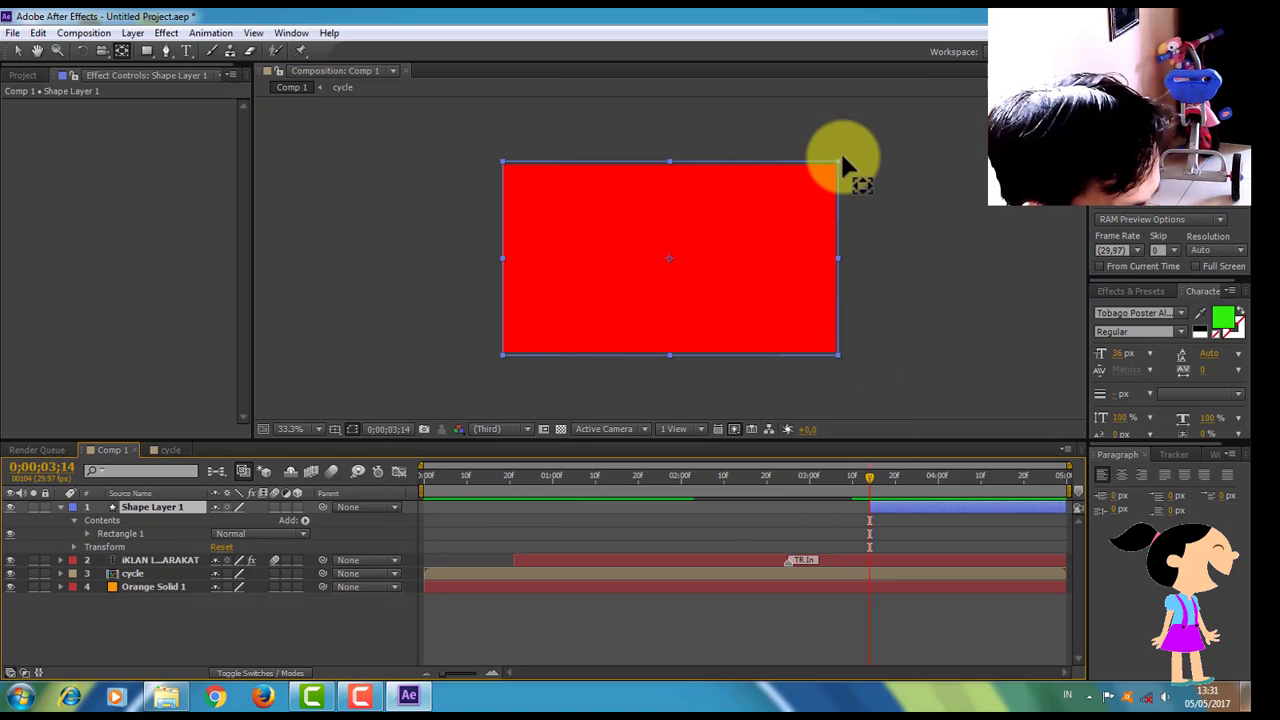
Try to rotate the red rectangle on the canvas and through its Rotation property
{"action": "left_click", "coordinate": [83, 50]}
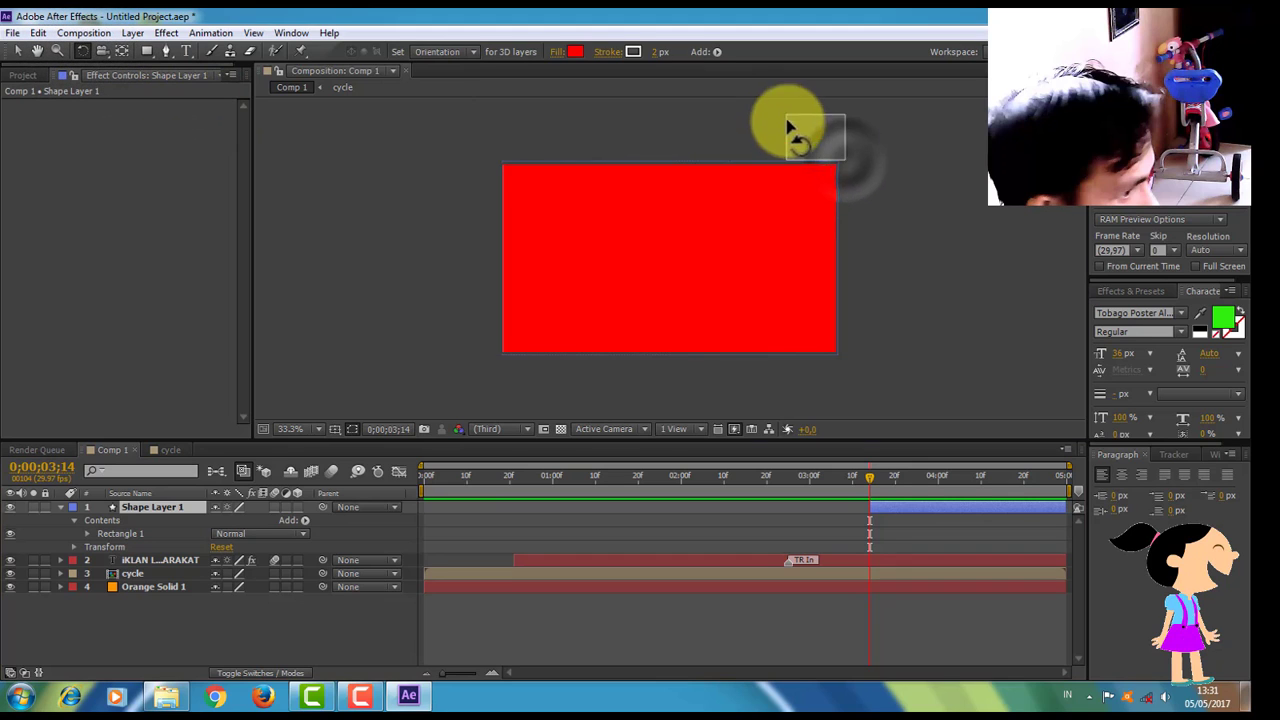
{"action": "left_click_drag", "start_coordinate": [787, 121], "coordinate": [787, 116]}
{"action": "left_click", "coordinate": [794, 186]}
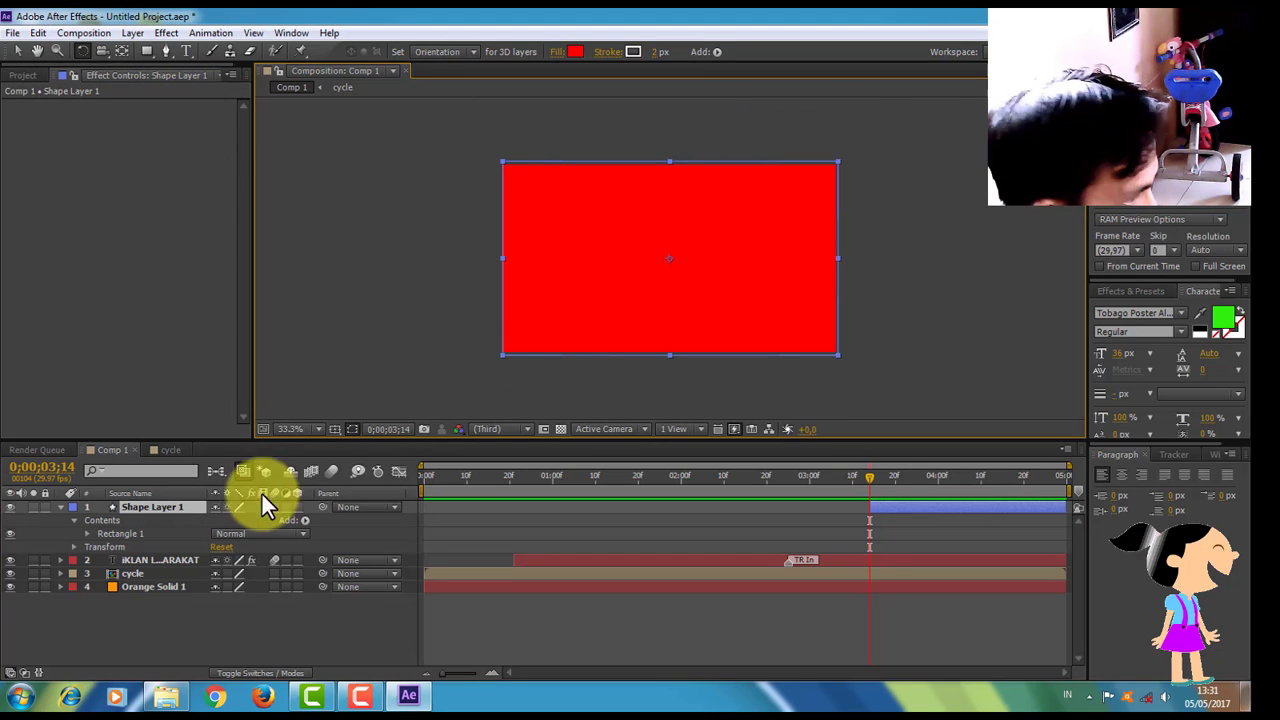
{"action": "left_click", "coordinate": [73, 548]}
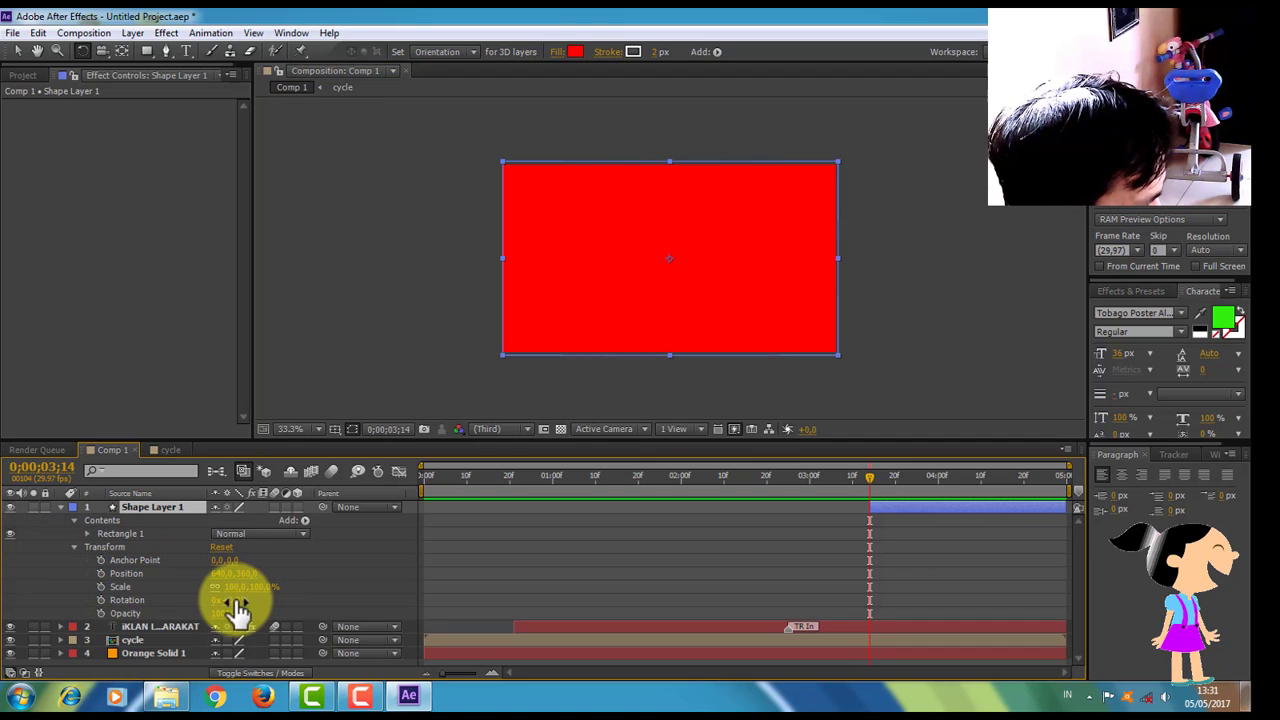
{"action": "mouse_move", "coordinate": [232, 601]}
{"action": "left_mouse_down"}
{"action": "mouse_move", "coordinate": [247, 600]}
{"action": "mouse_move", "coordinate": [220, 586]}
{"action": "mouse_move", "coordinate": [234, 594]}
{"action": "left_mouse_up"}
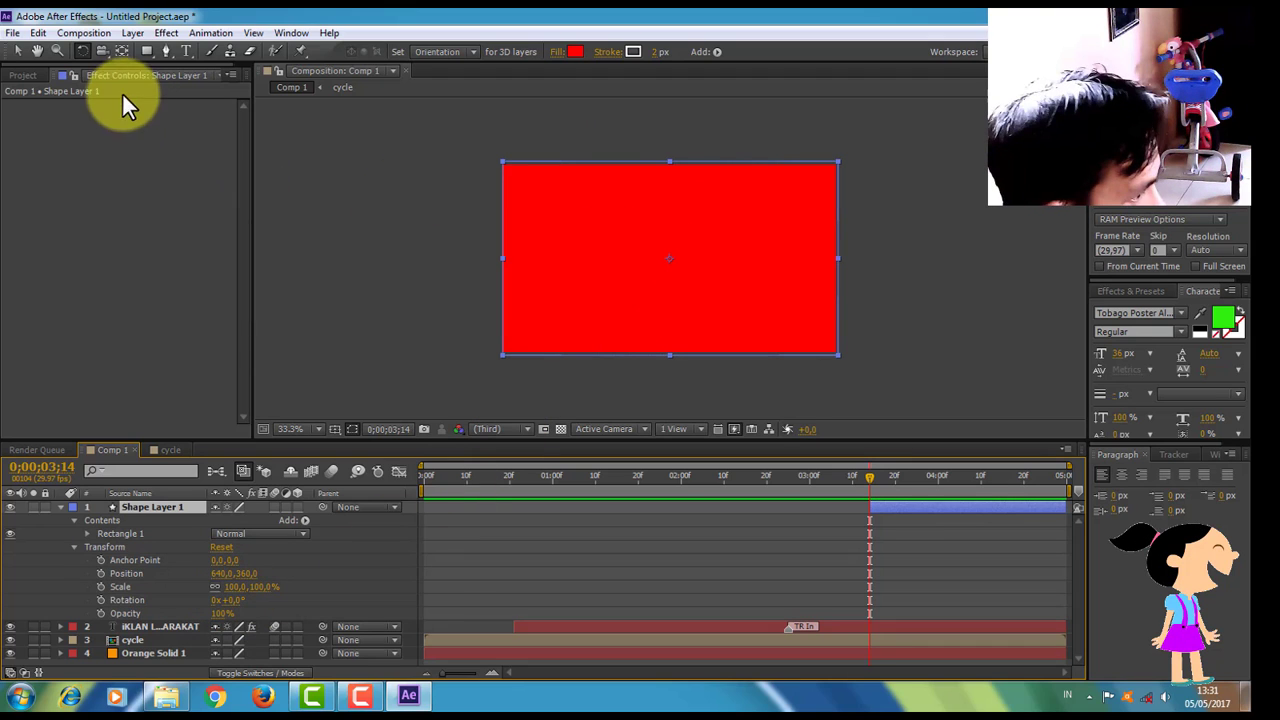
Move the red rectangle's anchor point from its center to its lower-left corner with the Pan Behind tool
{"action": "left_click", "coordinate": [122, 53]}
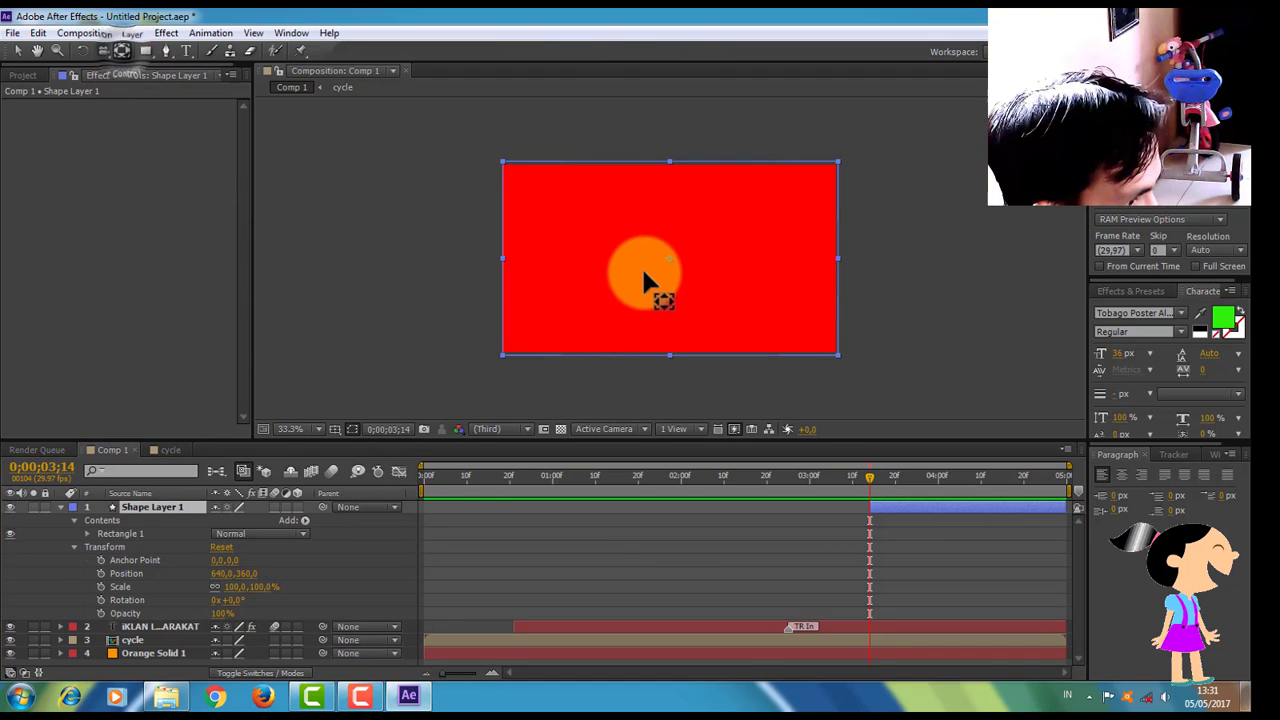
{"action": "left_click", "coordinate": [667, 256]}
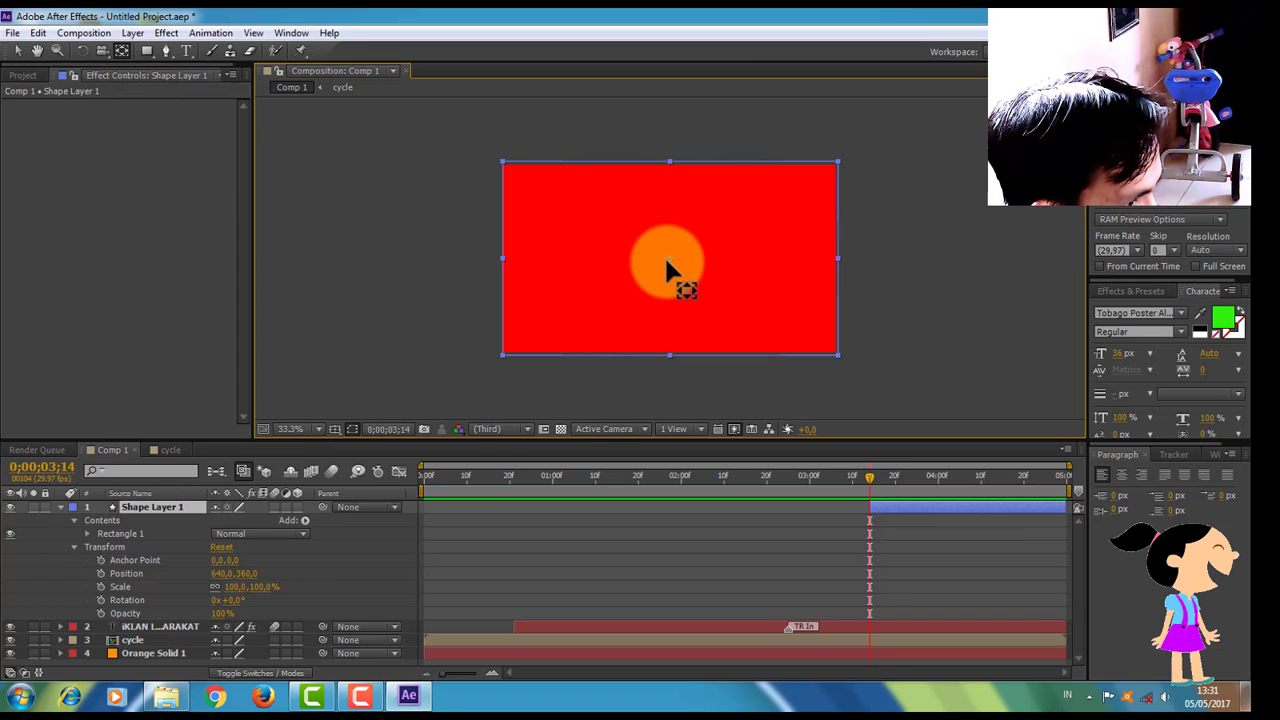
{"action": "left_click_drag", "start_coordinate": [666, 260], "coordinate": [503, 350]}
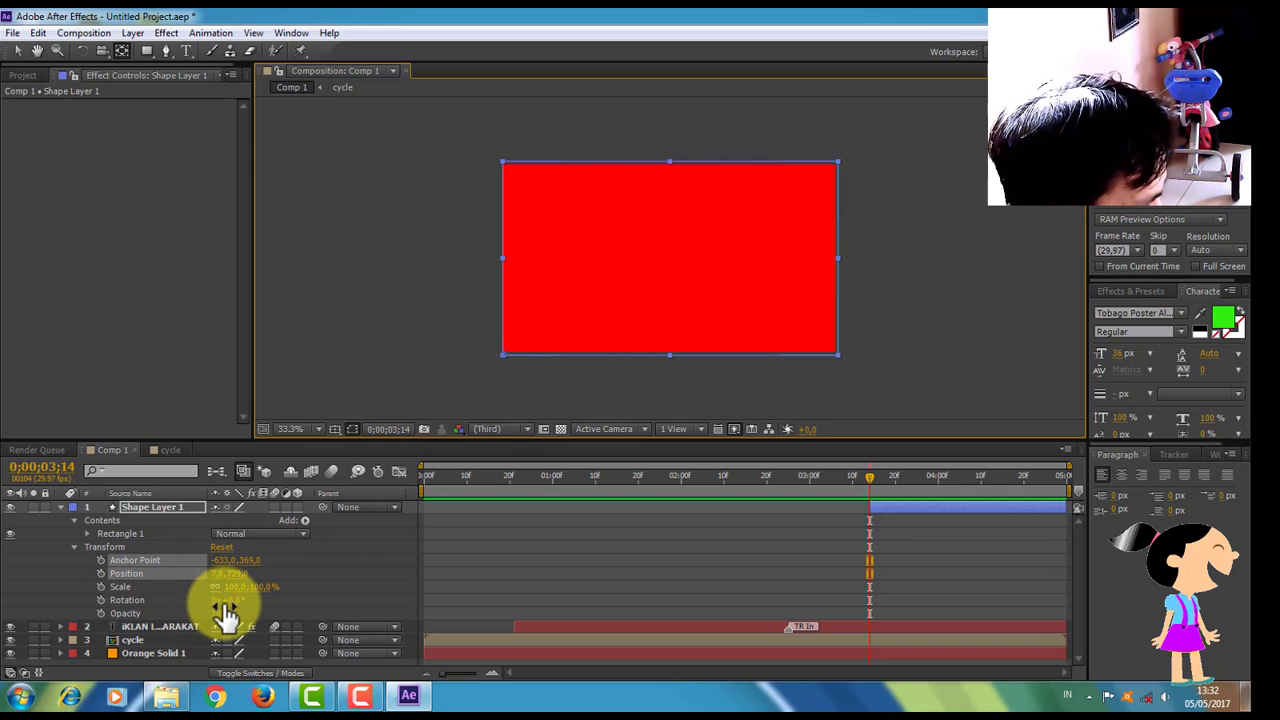
Rotate the red rectangle to -142° so it swings out of the frame, and start Rotation keyframing at 0;00;03;14
{"action": "left_click_drag", "start_coordinate": [234, 600], "coordinate": [153, 572]}
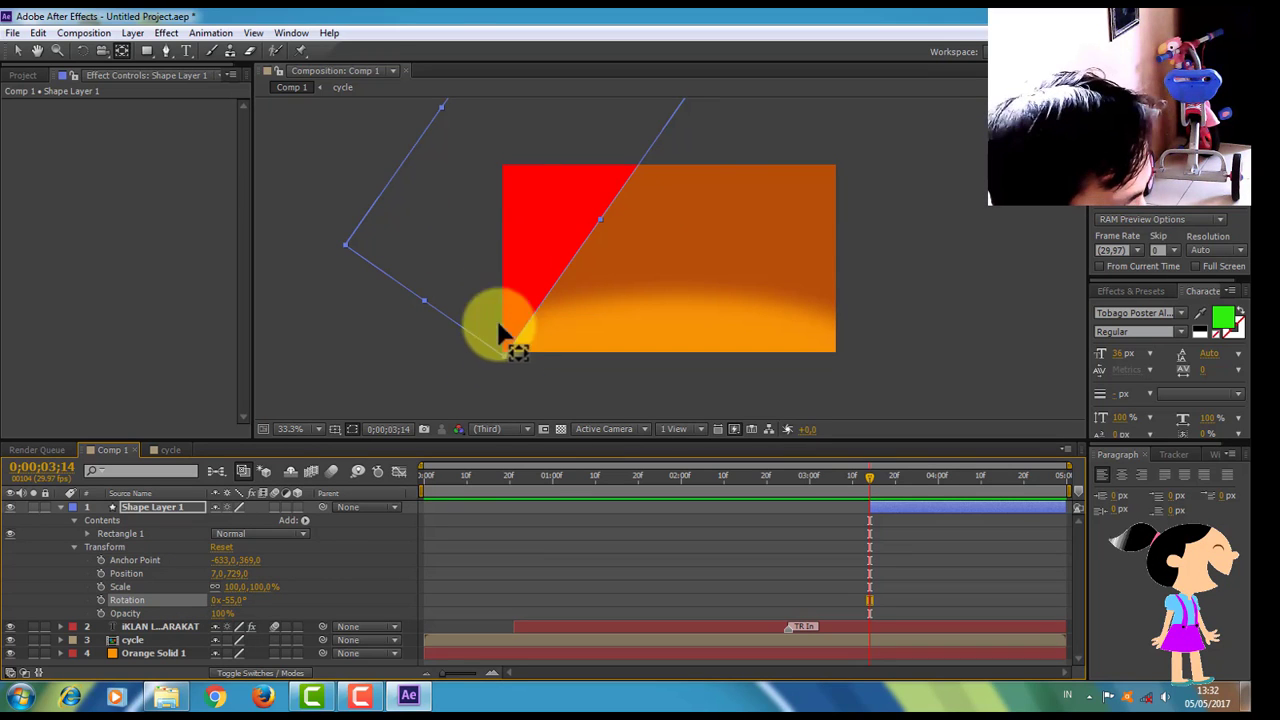
{"action": "left_click", "coordinate": [122, 52]}
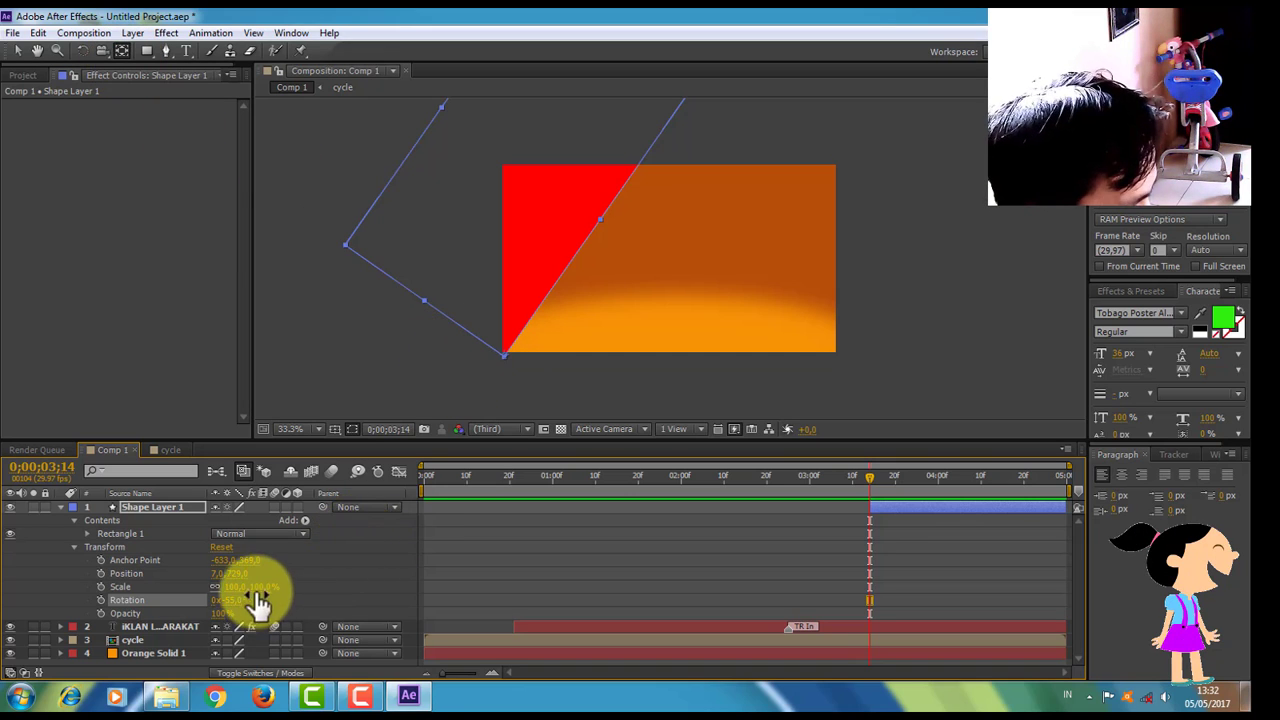
{"action": "left_click_drag", "start_coordinate": [237, 600], "coordinate": [149, 586]}
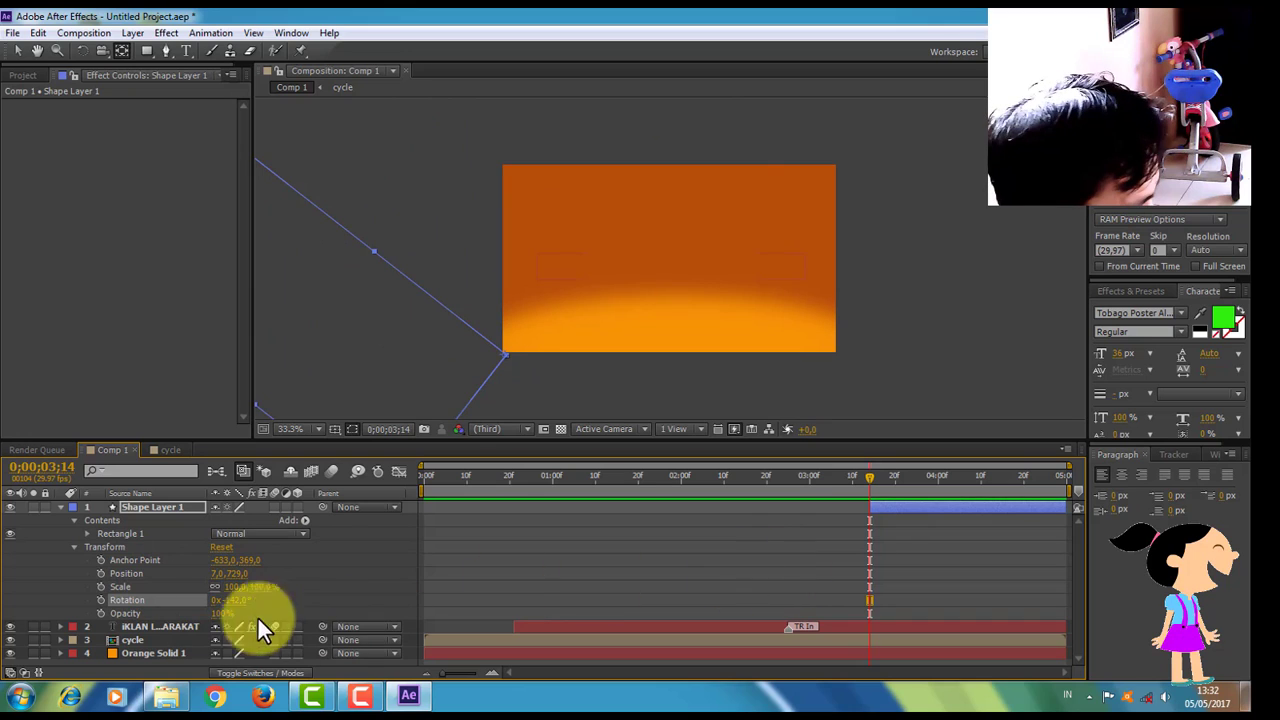
{"action": "left_click", "coordinate": [100, 599]}
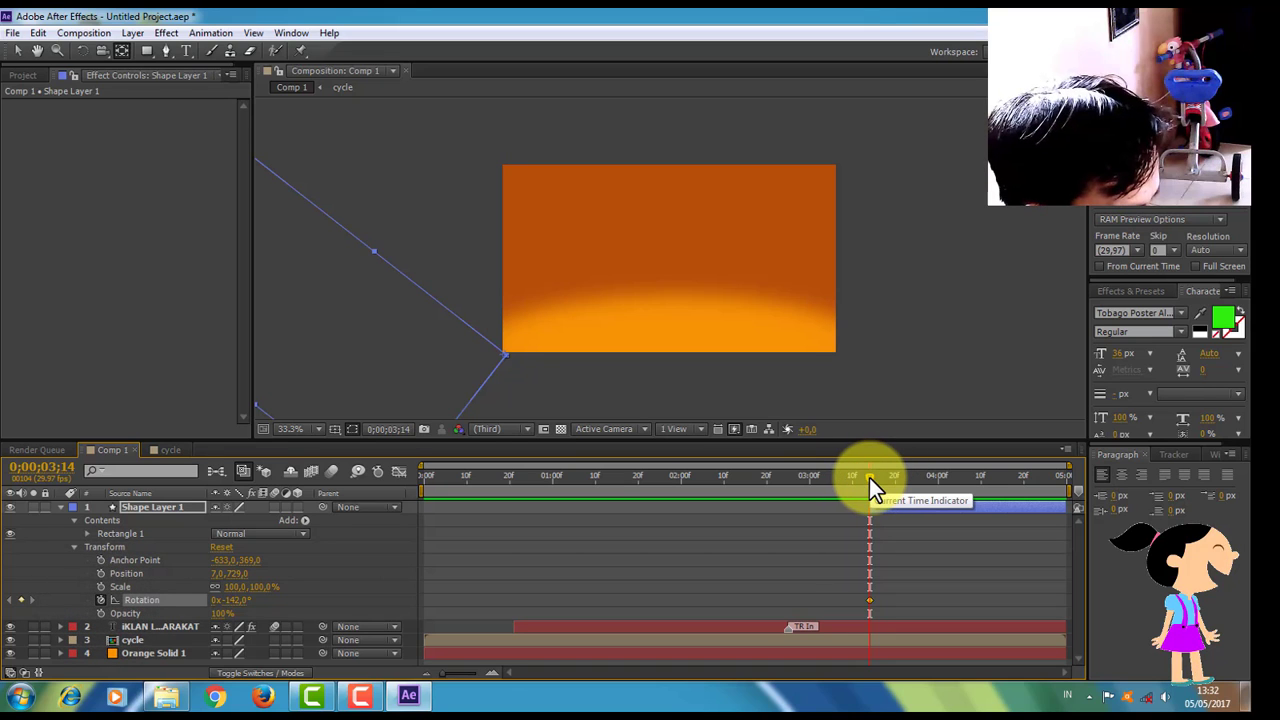
At 0;00;03;24, keyframe the red rectangle's Rotation at 0° so it covers the frame, and collapse the layer's properties
{"action": "left_click_drag", "start_coordinate": [869, 477], "coordinate": [911, 482]}
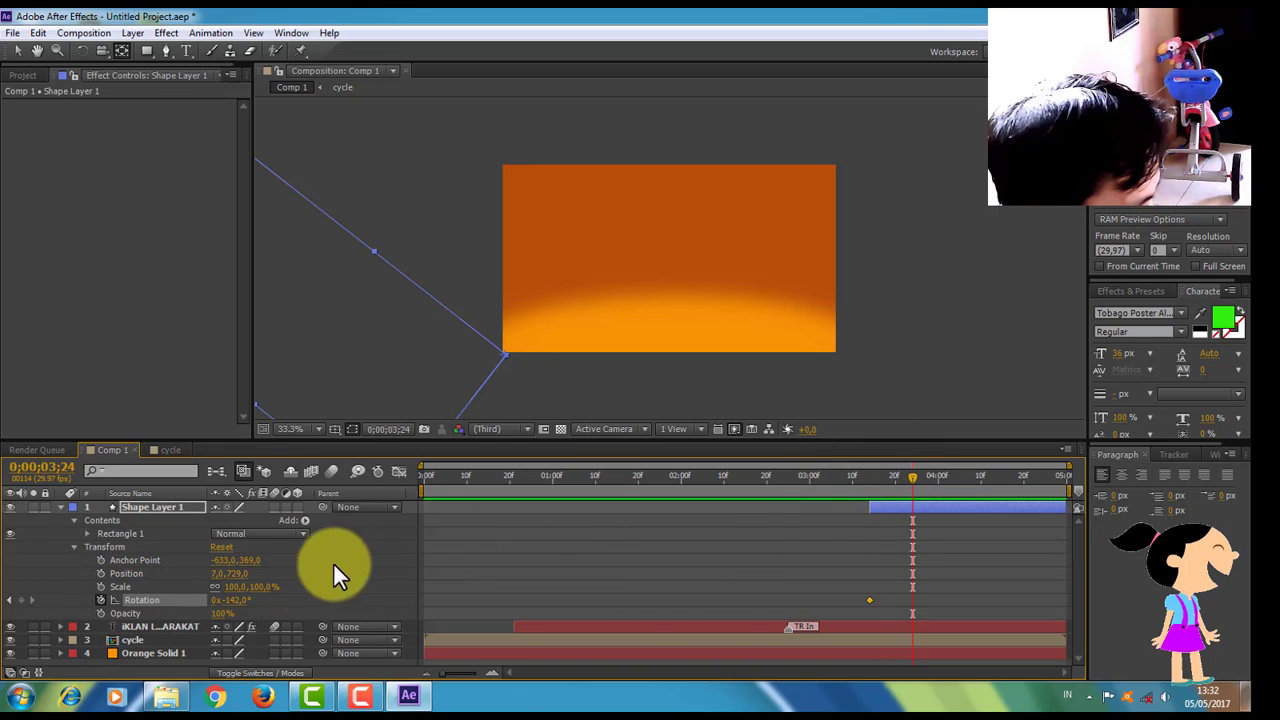
{"action": "left_click_drag", "start_coordinate": [229, 598], "coordinate": [358, 610]}
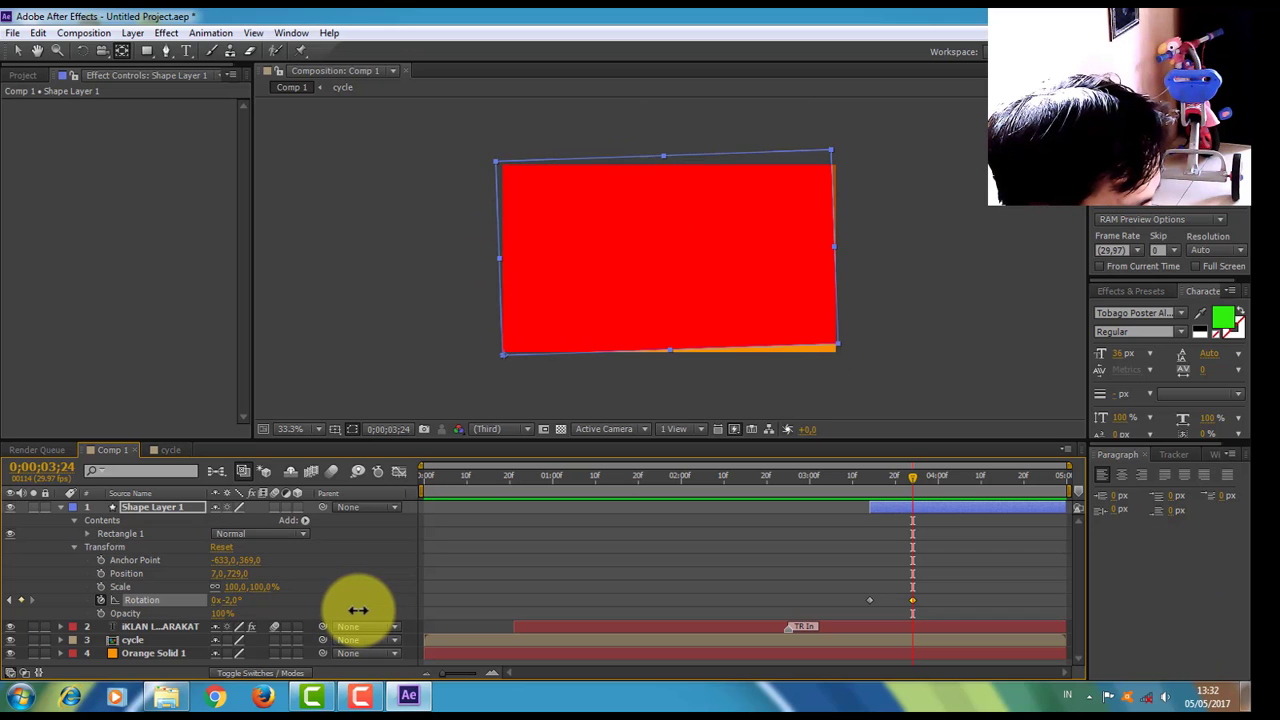
{"action": "left_click", "coordinate": [232, 601]}
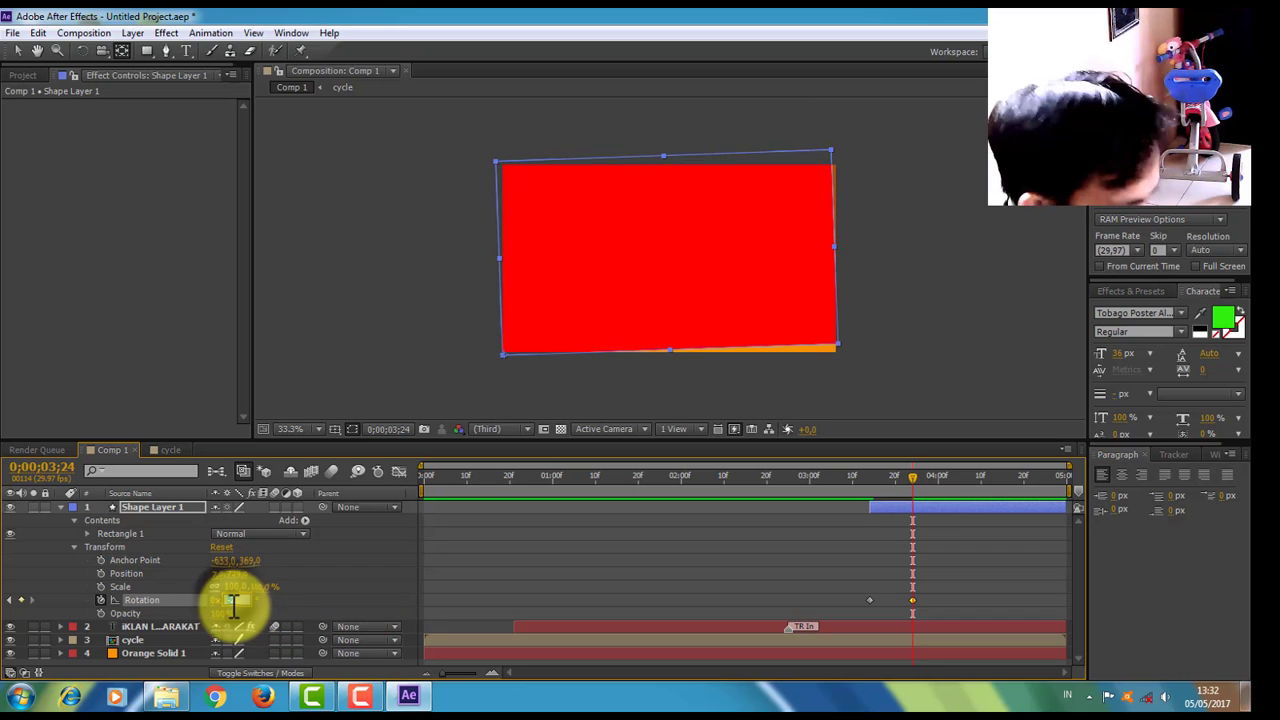
{"action": "type", "text": "0"}
{"action": "key", "text": "Return"}
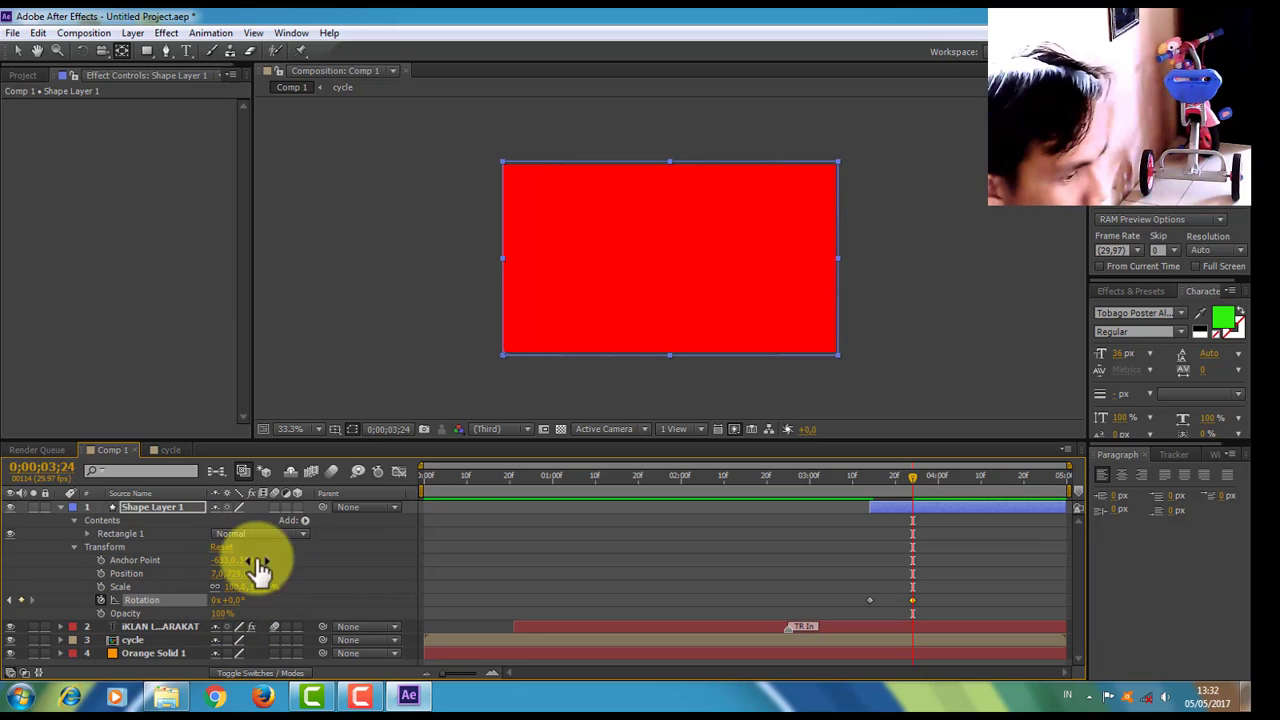
{"action": "left_click", "coordinate": [60, 506]}
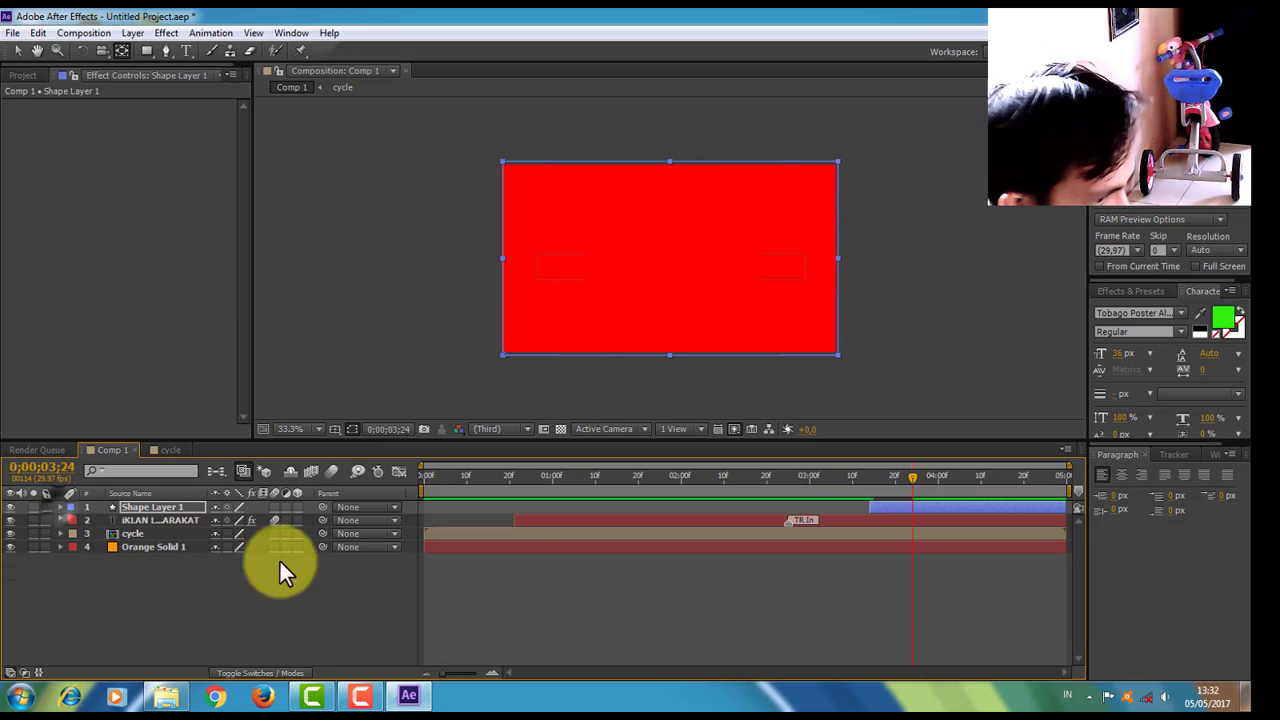
Preview the composition from 0;00;00;00 to check the red rectangle's rotation animation
{"action": "left_click_drag", "start_coordinate": [918, 469], "coordinate": [396, 479]}
{"action": "left_click", "coordinate": [1139, 200]}
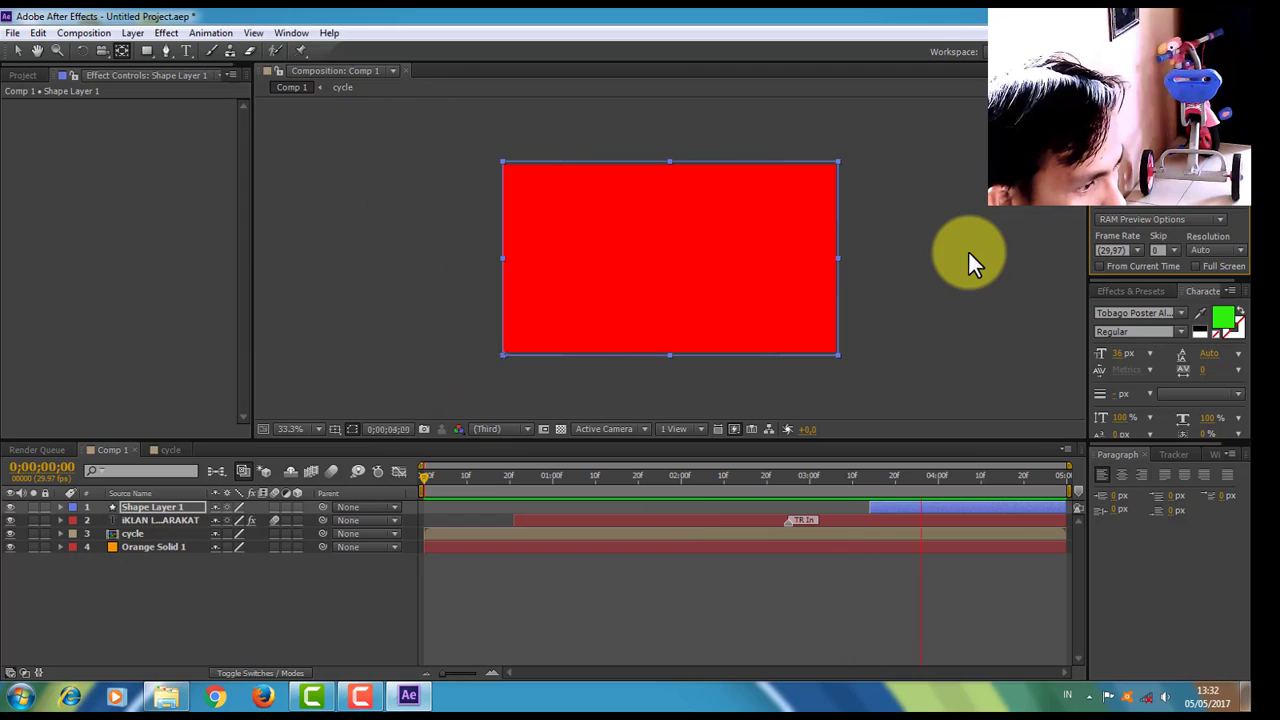
{"action": "left_click", "coordinate": [1143, 201]}
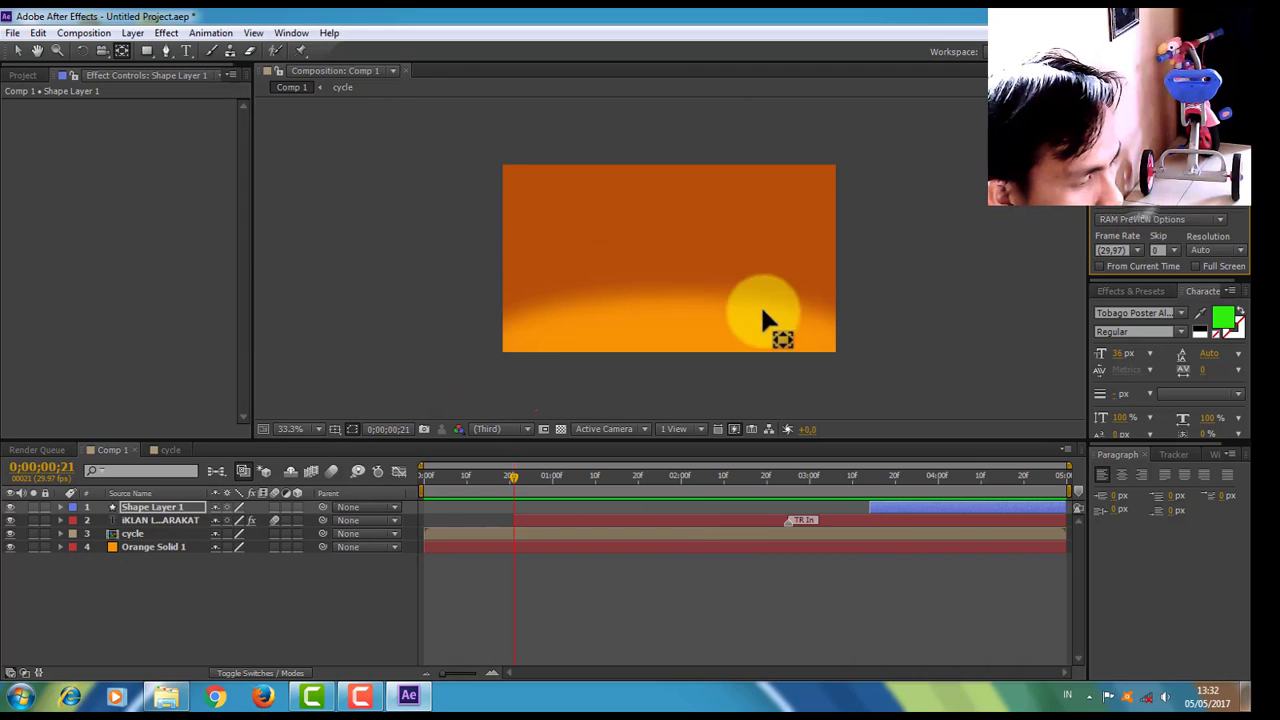